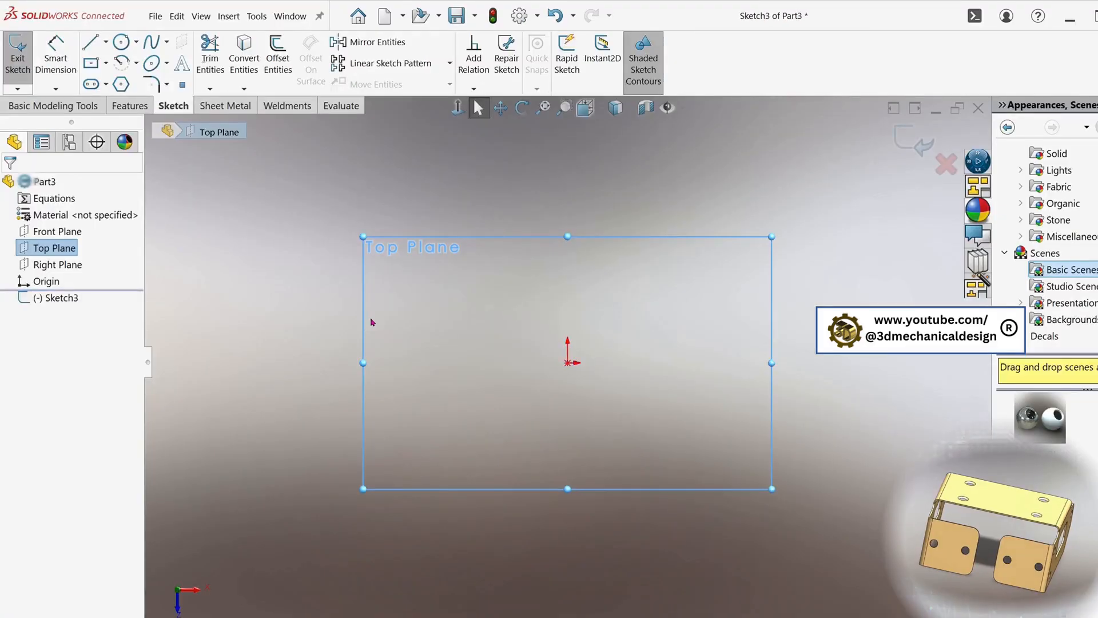
Sketch a center rectangle about 4.61 in wide on the Top Plane, centred on the origin
{"action": "key", "text": "s"}
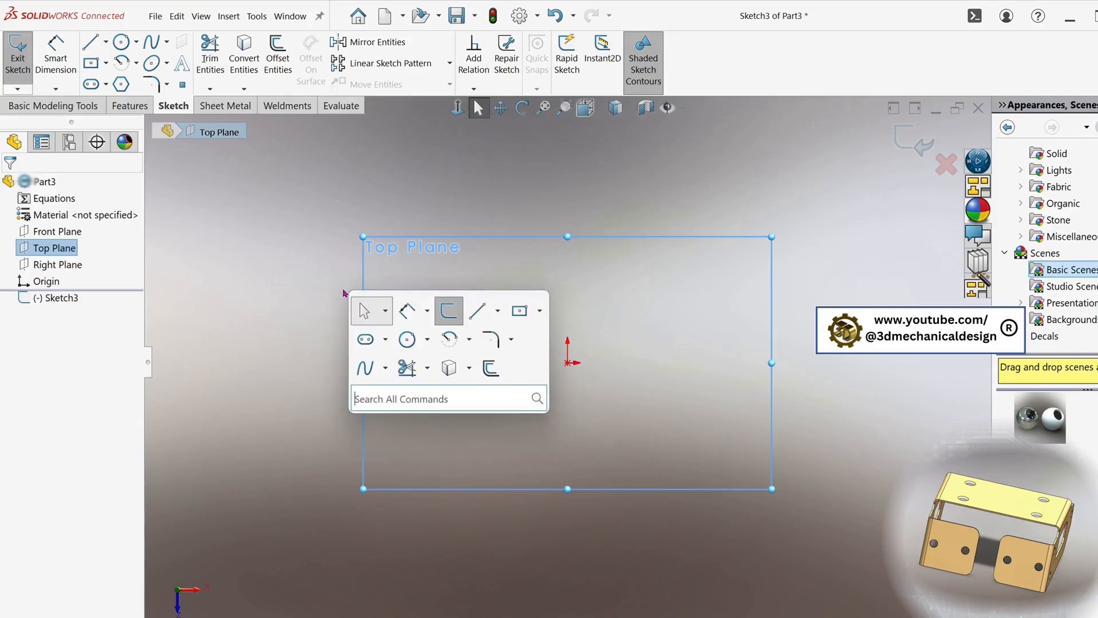
{"action": "left_click", "coordinate": [539, 311]}
{"action": "left_click", "coordinate": [569, 357]}
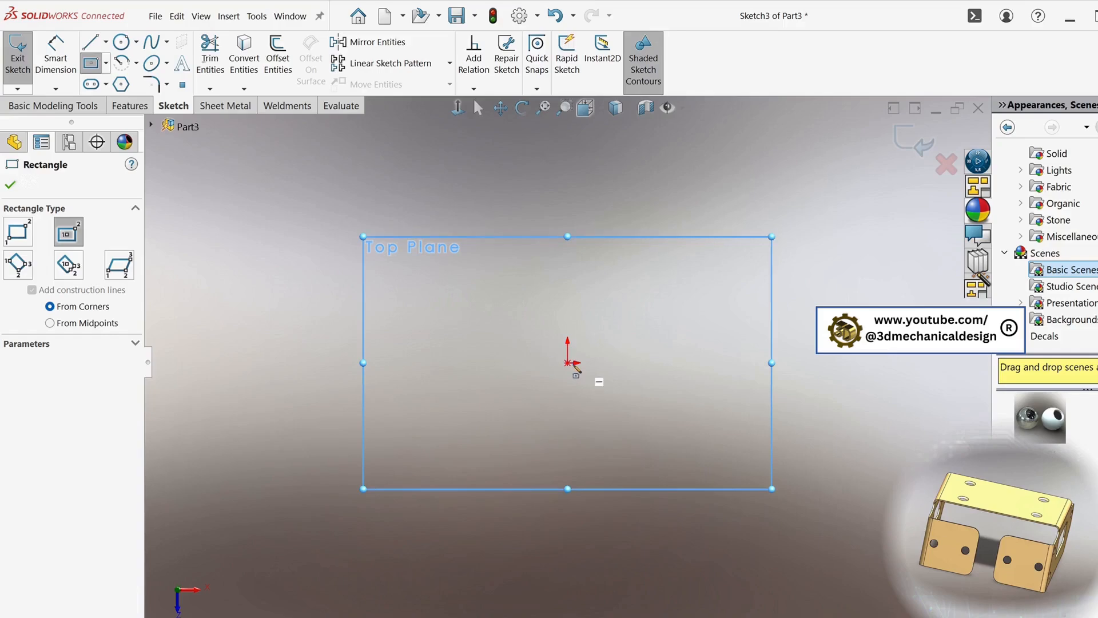
{"action": "left_click", "coordinate": [567, 362]}
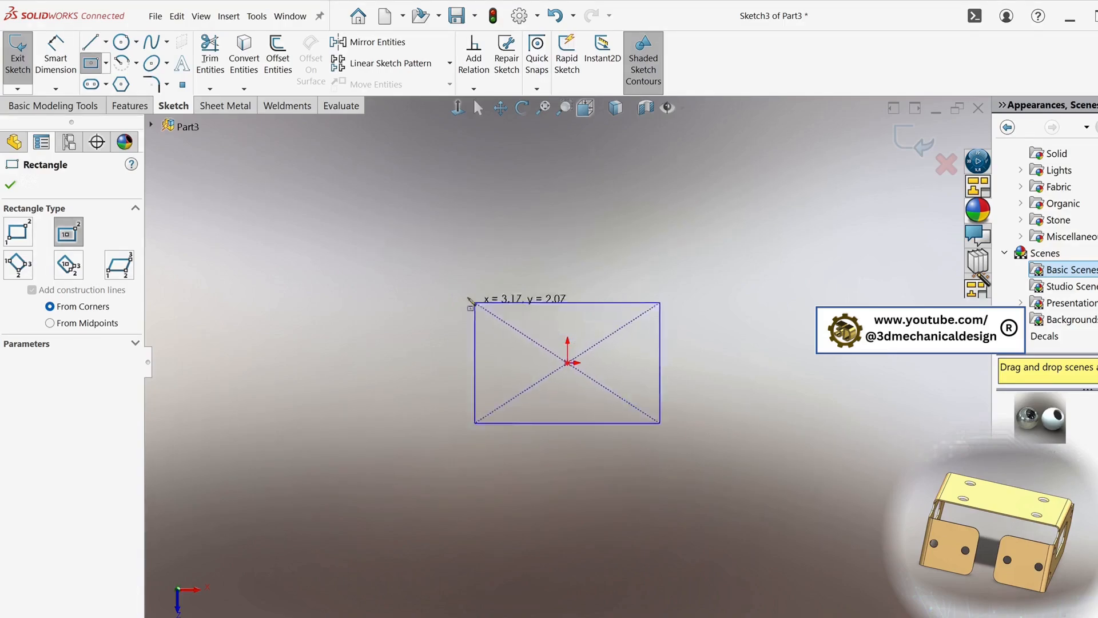
{"action": "left_click", "coordinate": [434, 266]}
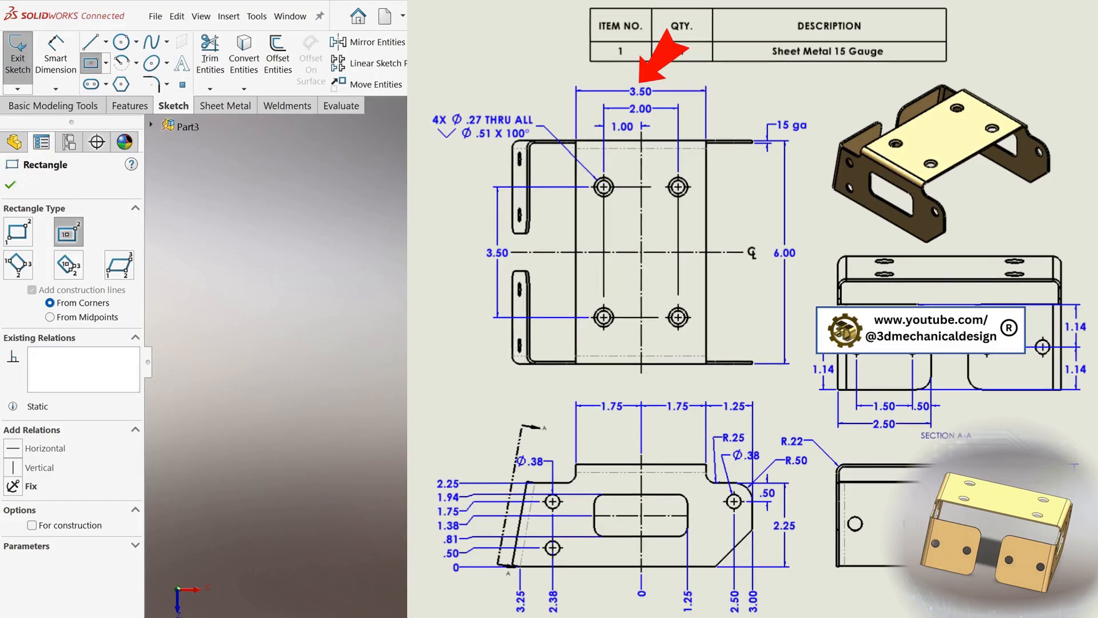
Dimension the rectangle to 6 in wide and 3.5 in high
{"action": "key", "text": "d"}
{"action": "left_click", "coordinate": [567, 265]}
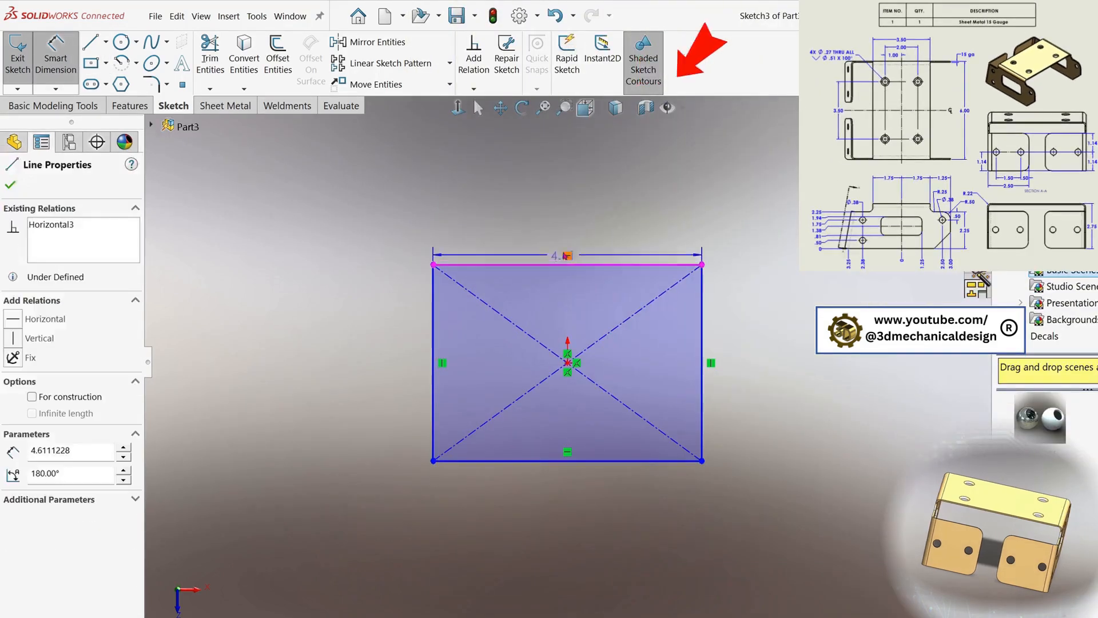
{"action": "left_click", "coordinate": [564, 235]}
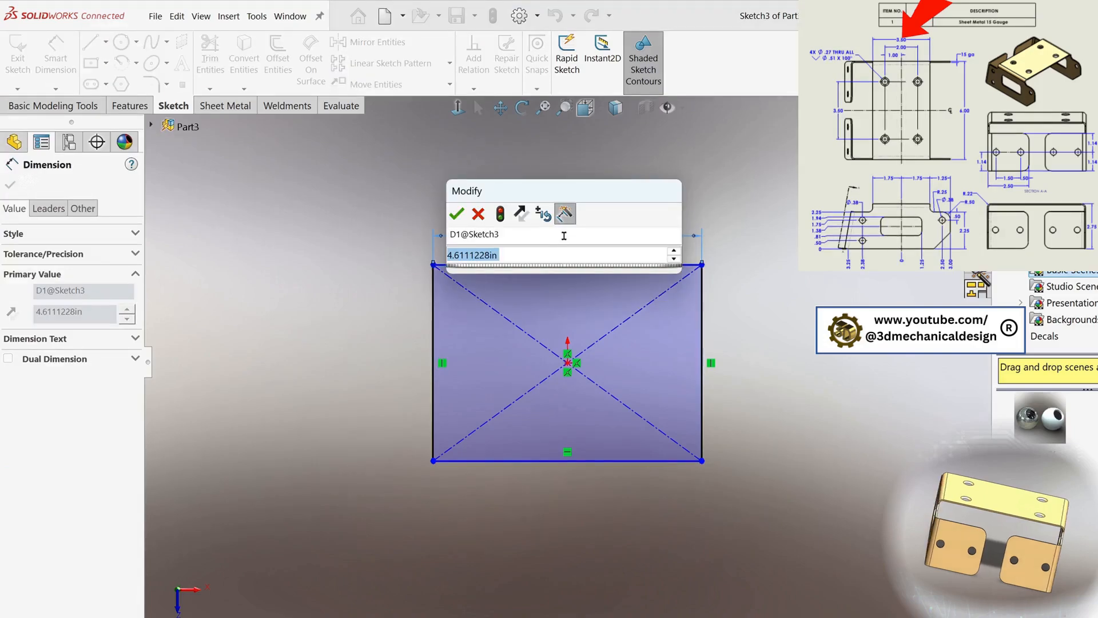
{"action": "type", "text": "6"}
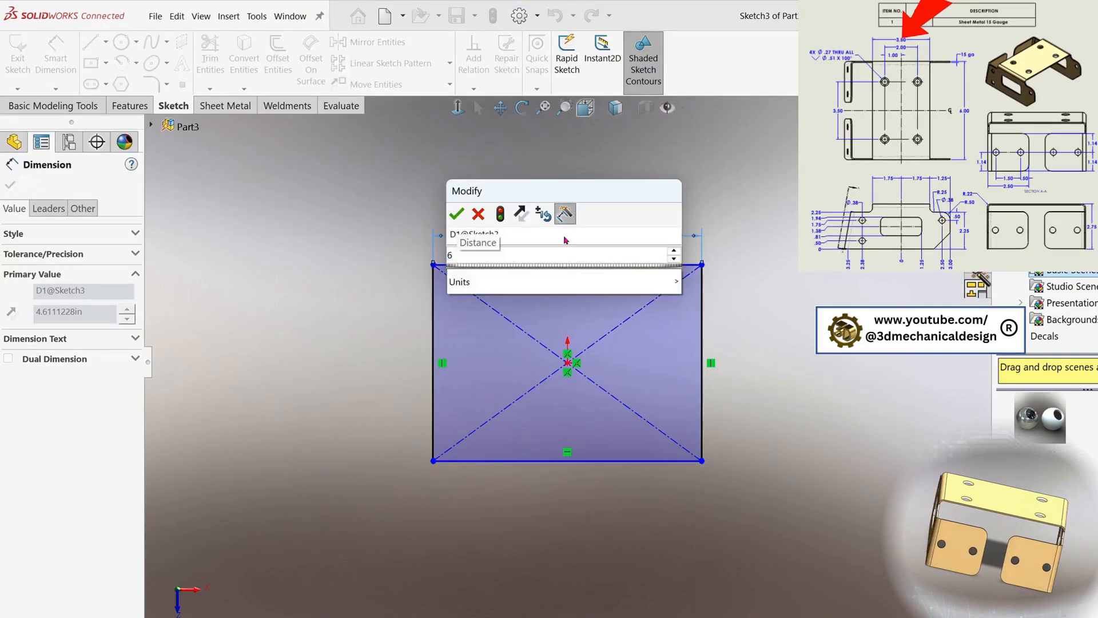
{"action": "key", "text": "Return"}
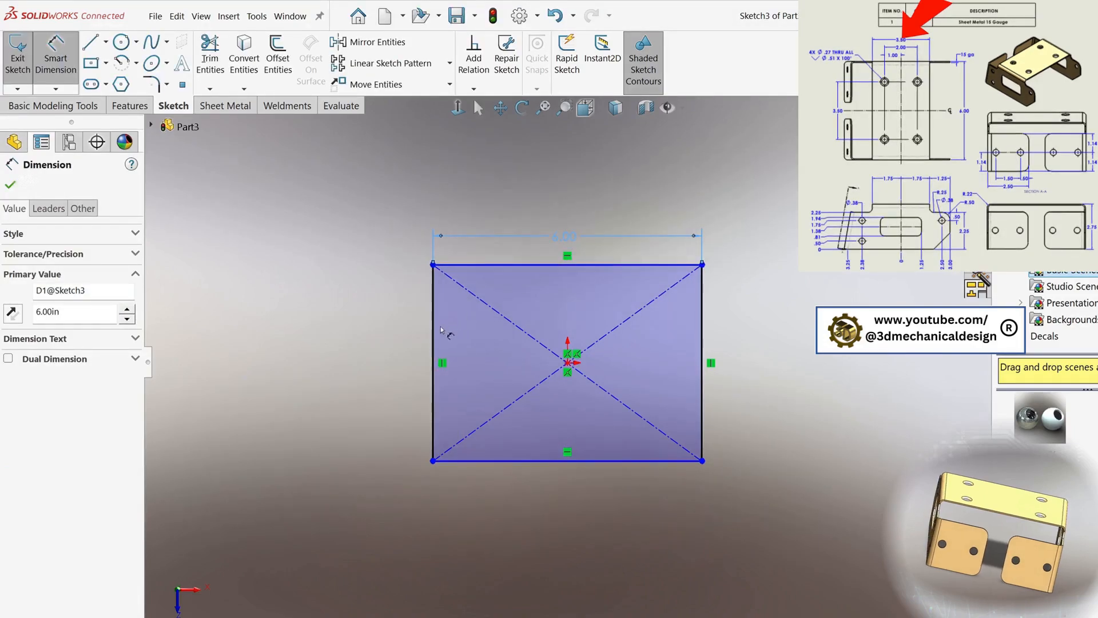
{"action": "left_click", "coordinate": [433, 332]}
{"action": "left_click", "coordinate": [391, 329]}
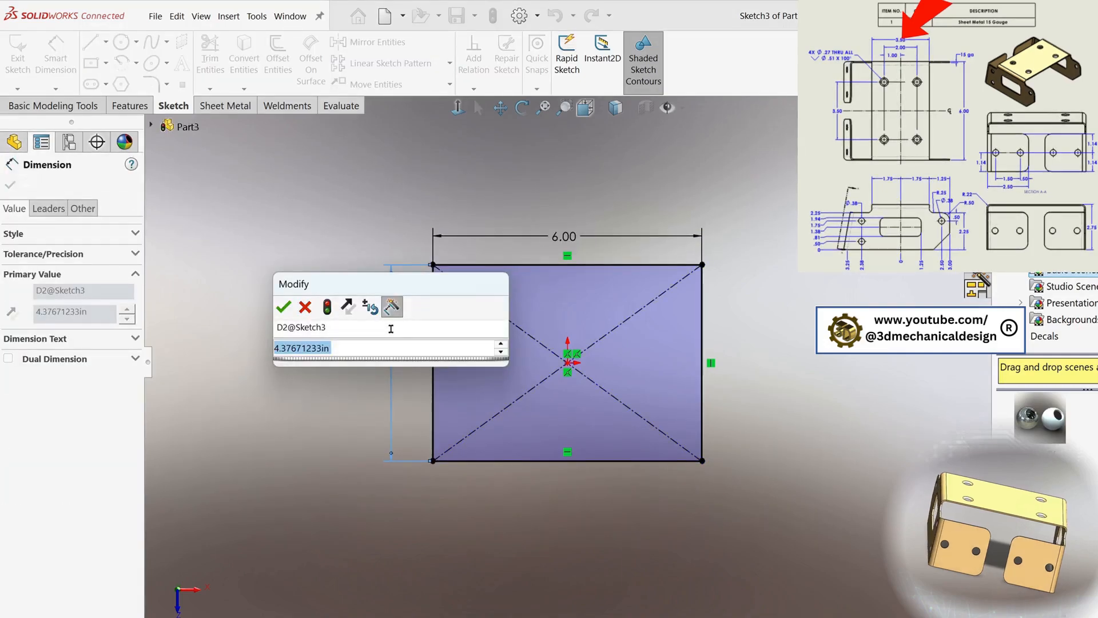
{"action": "type", "text": "3"}
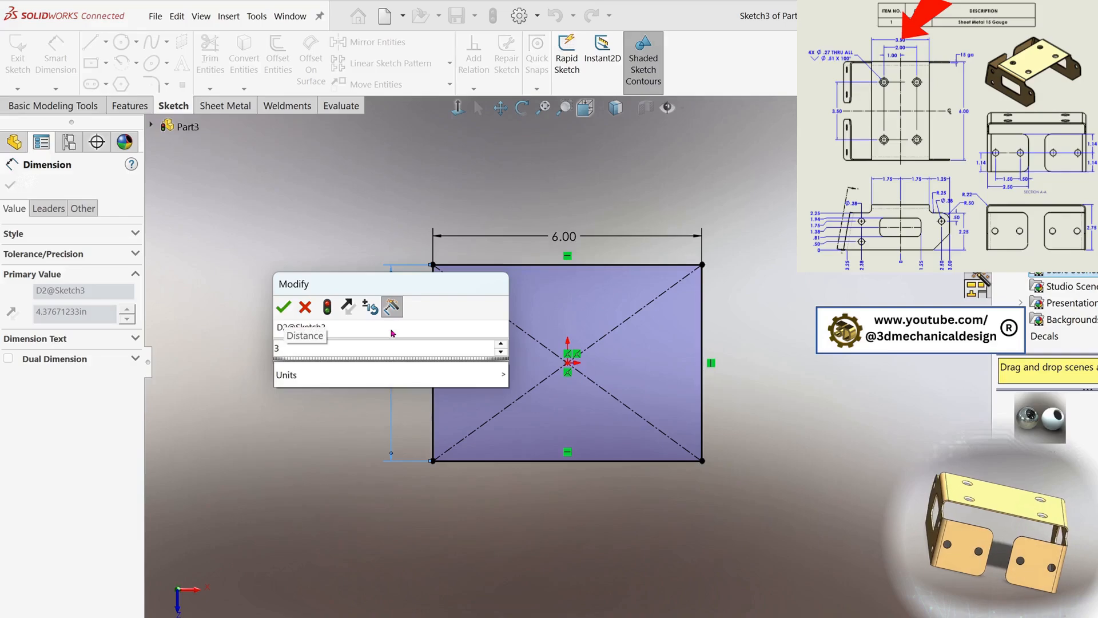
{"action": "type", "text": ".5"}
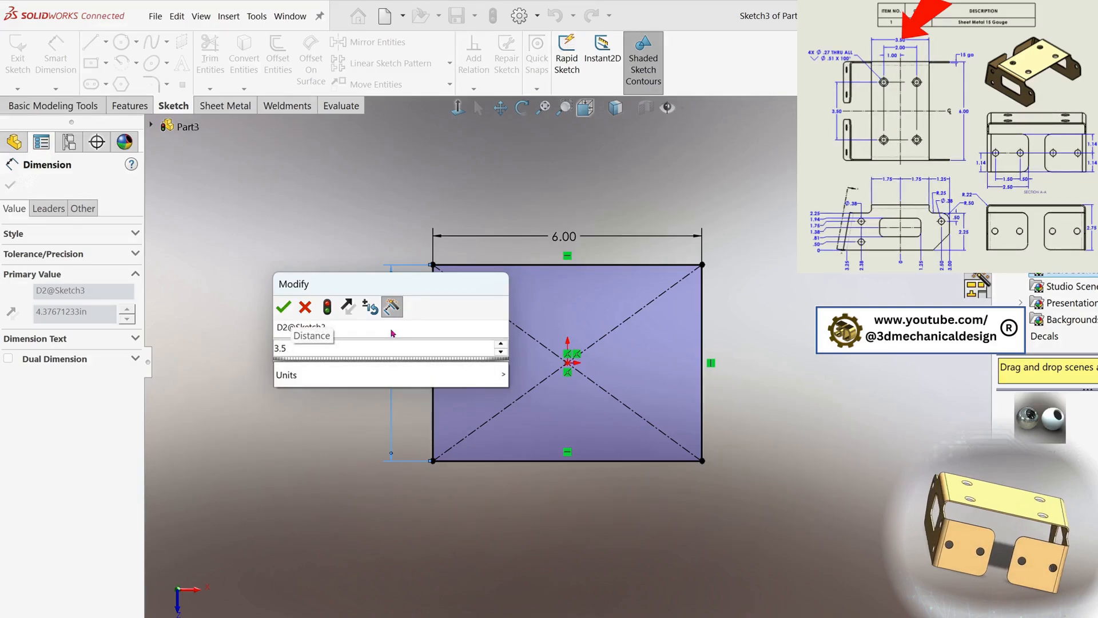
{"action": "left_click", "coordinate": [283, 307]}
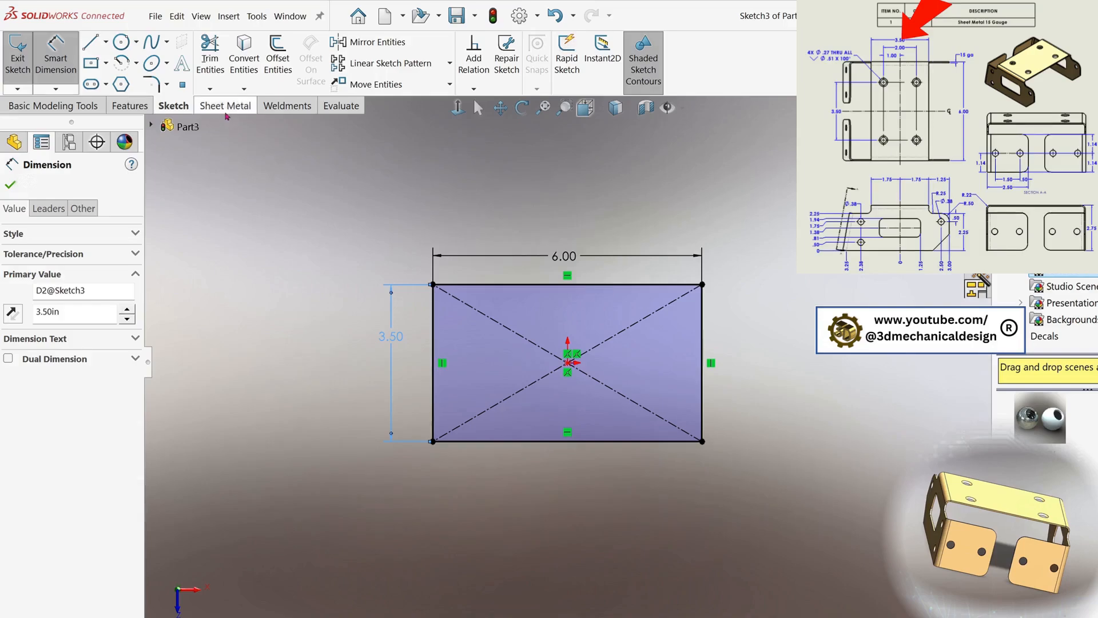
Create a sheet metal base flange from the rectangle with a thickness of 0.06725 in
{"action": "left_click", "coordinate": [225, 106]}
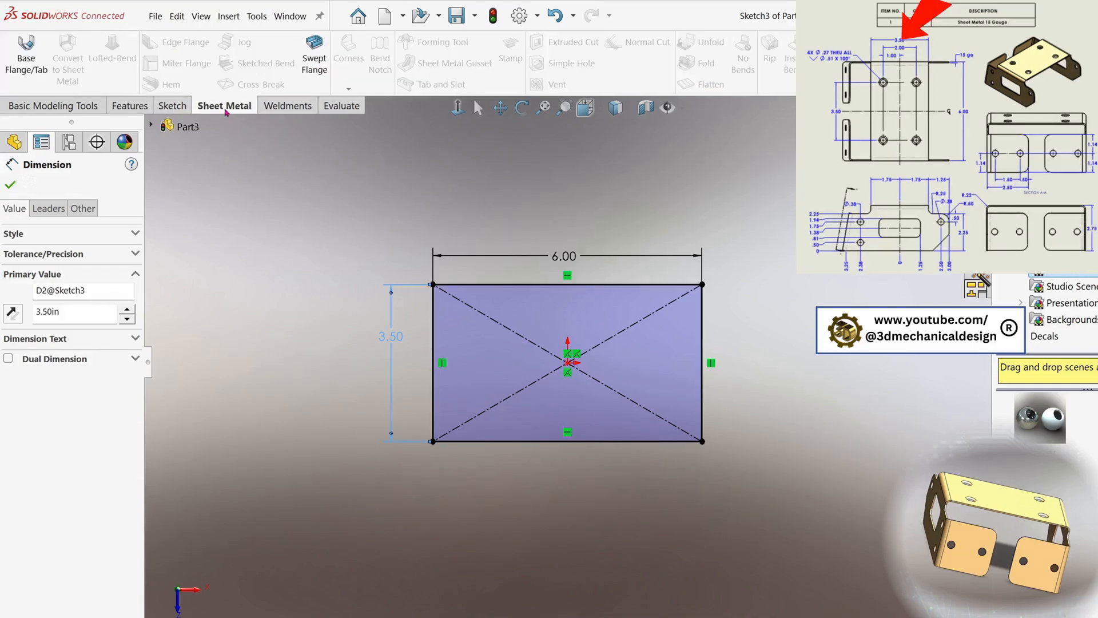
{"action": "left_click", "coordinate": [26, 57]}
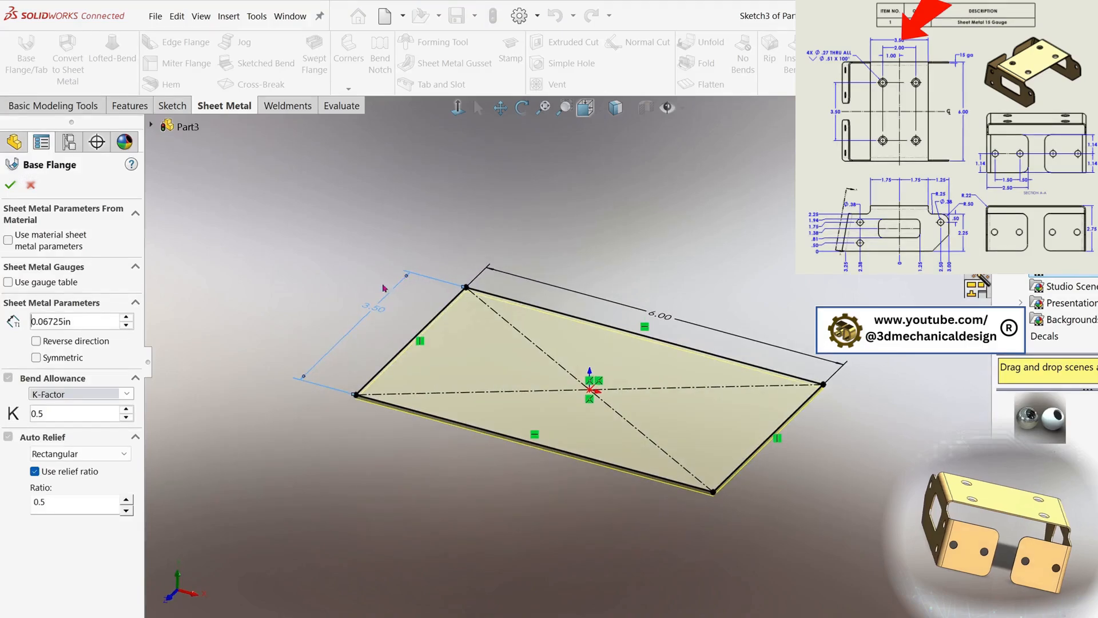
{"action": "left_click_drag", "start_coordinate": [78, 323], "coordinate": [23, 323]}
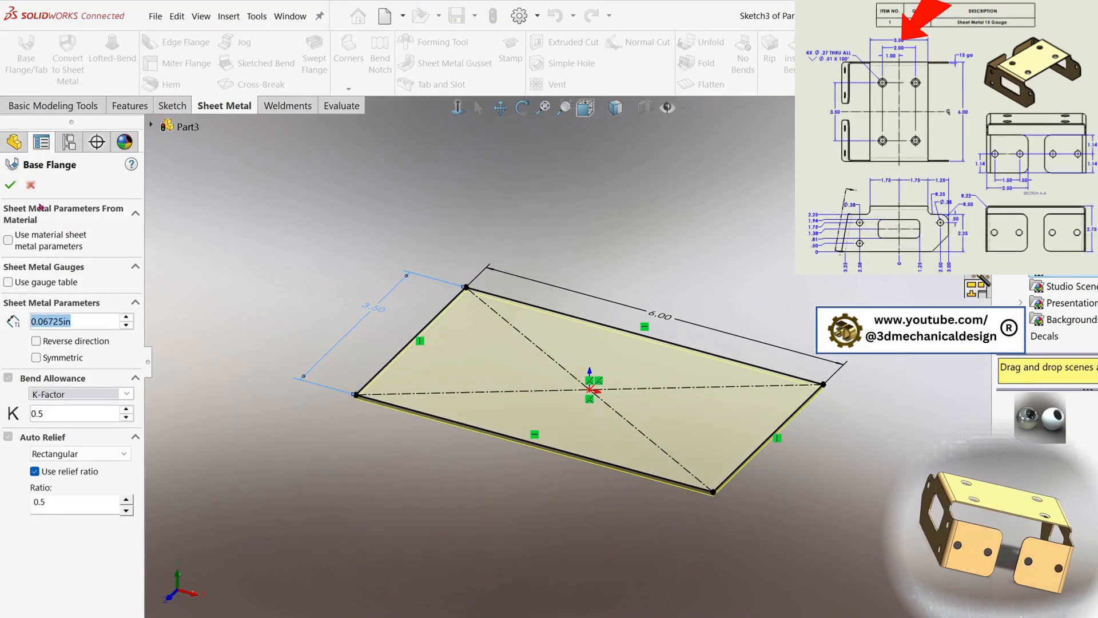
{"action": "key", "text": "Return"}
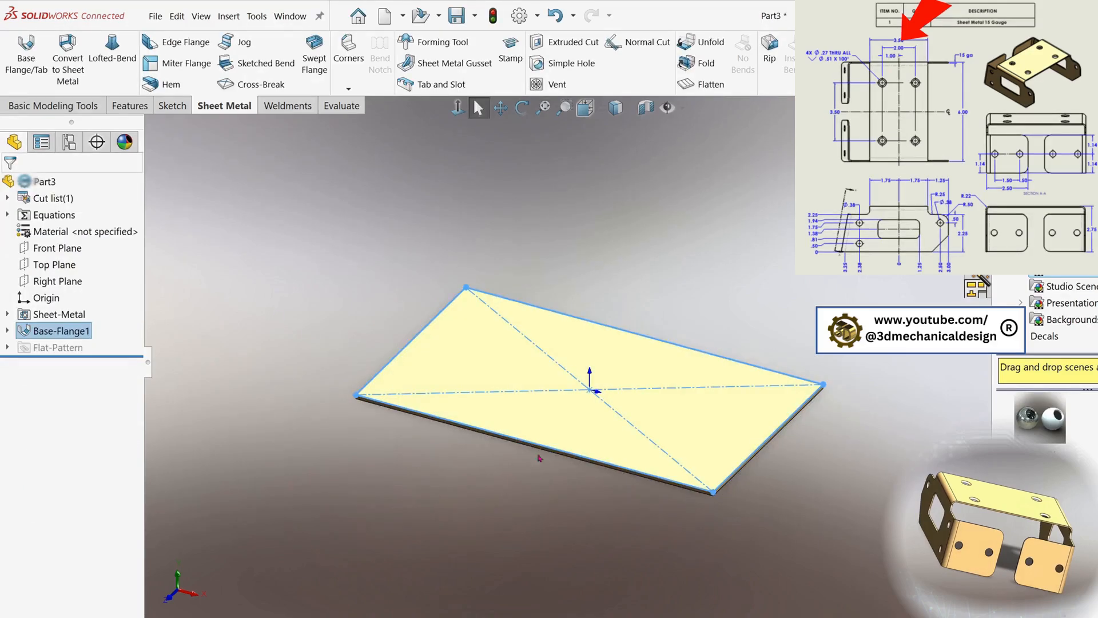
Start an edge flange on a short edge of the plate, bending downward about 1.11 in
{"action": "middle_click_drag", "start_coordinate": [579, 437], "coordinate": [640, 455]}
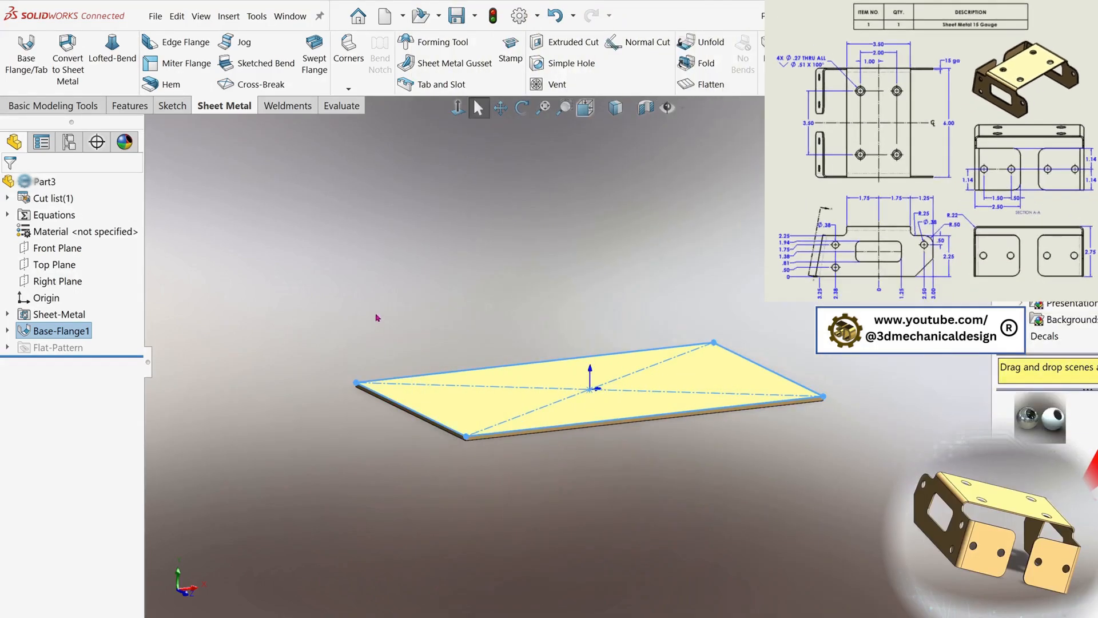
{"action": "key", "text": "s"}
{"action": "left_click", "coordinate": [495, 359]}
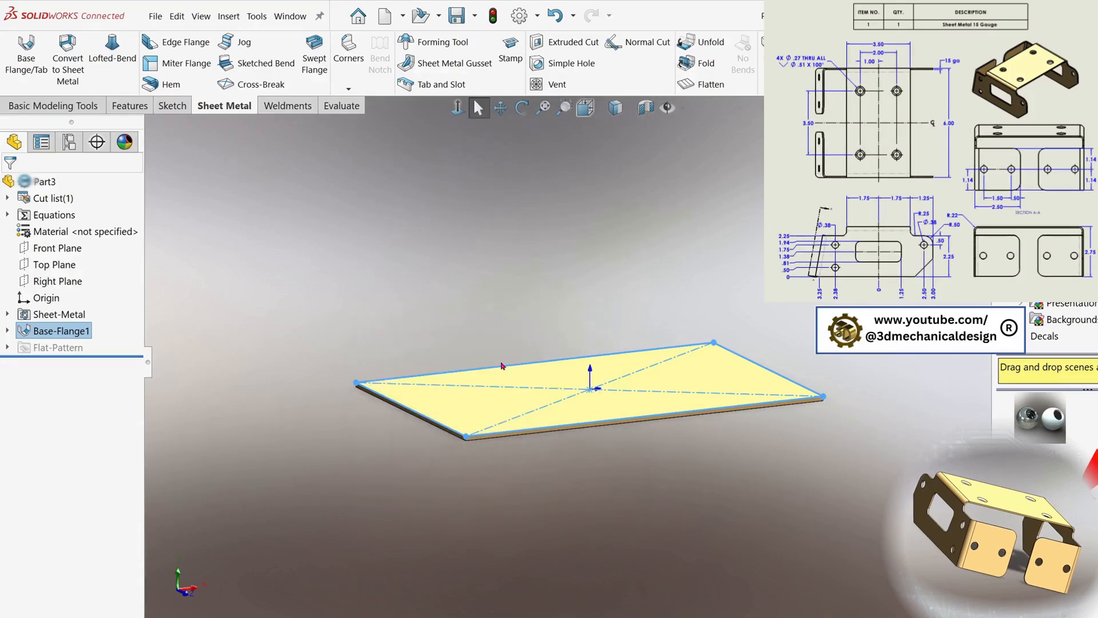
{"action": "left_click", "coordinate": [452, 432]}
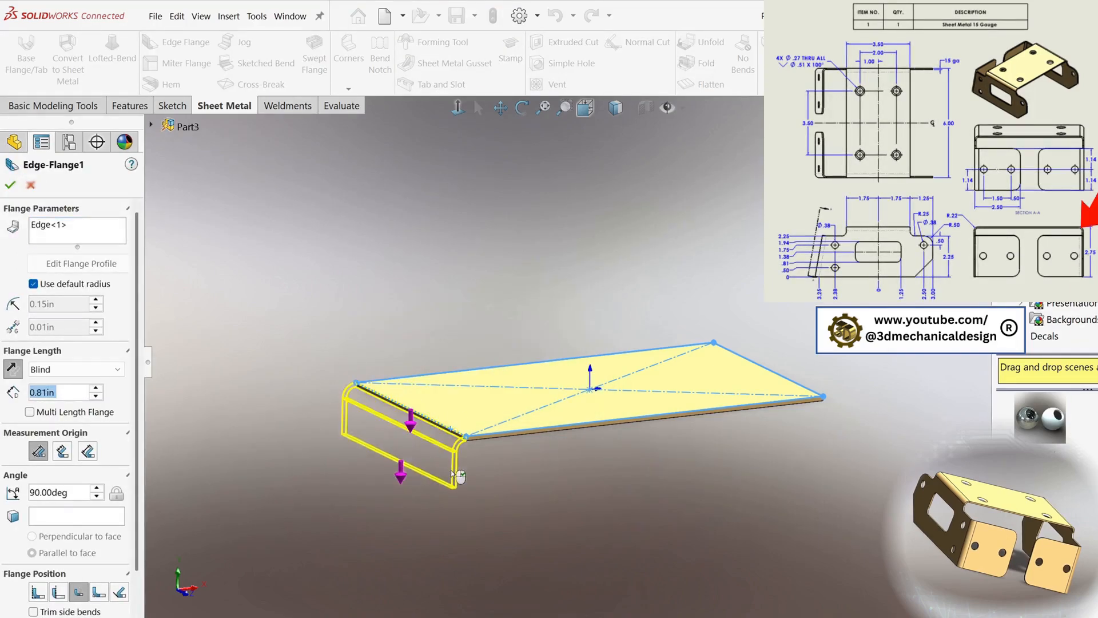
{"action": "left_click", "coordinate": [456, 493]}
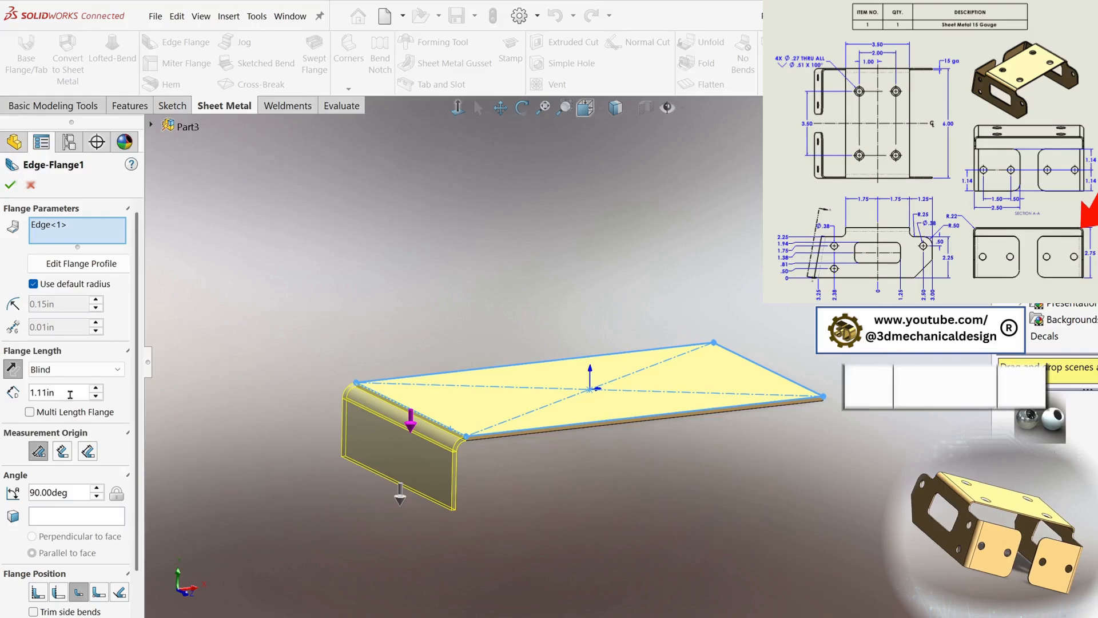
Set the edge flange length to 2.75 in with the Material Inside flange position and complete the flange
{"action": "double_click", "coordinate": [43, 393]}
{"action": "type", "text": "2"}
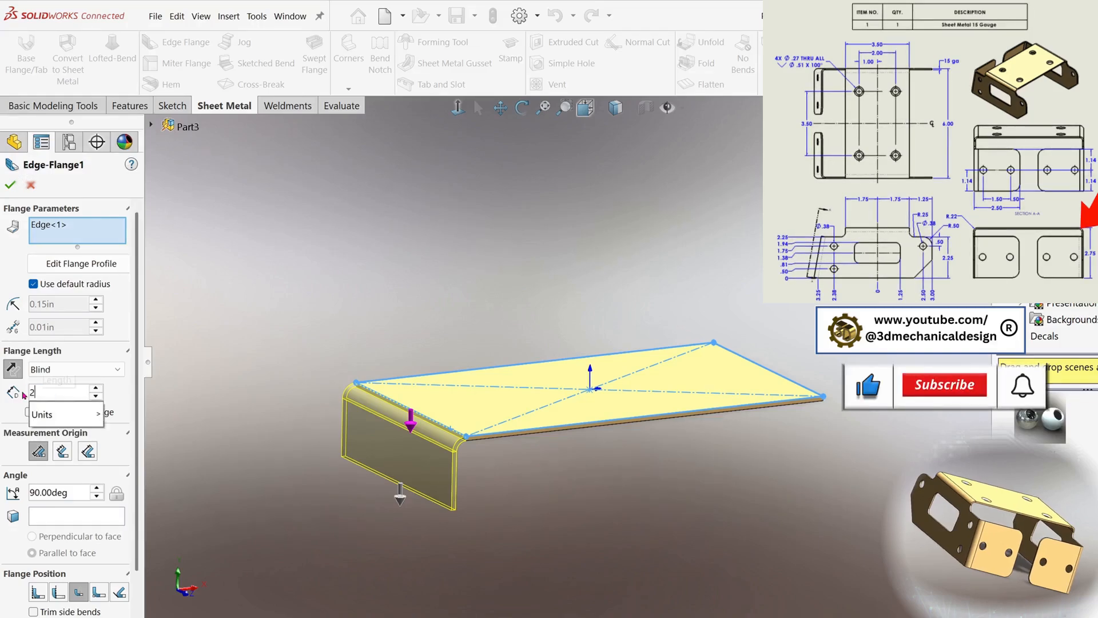
{"action": "type", "text": ".7"}
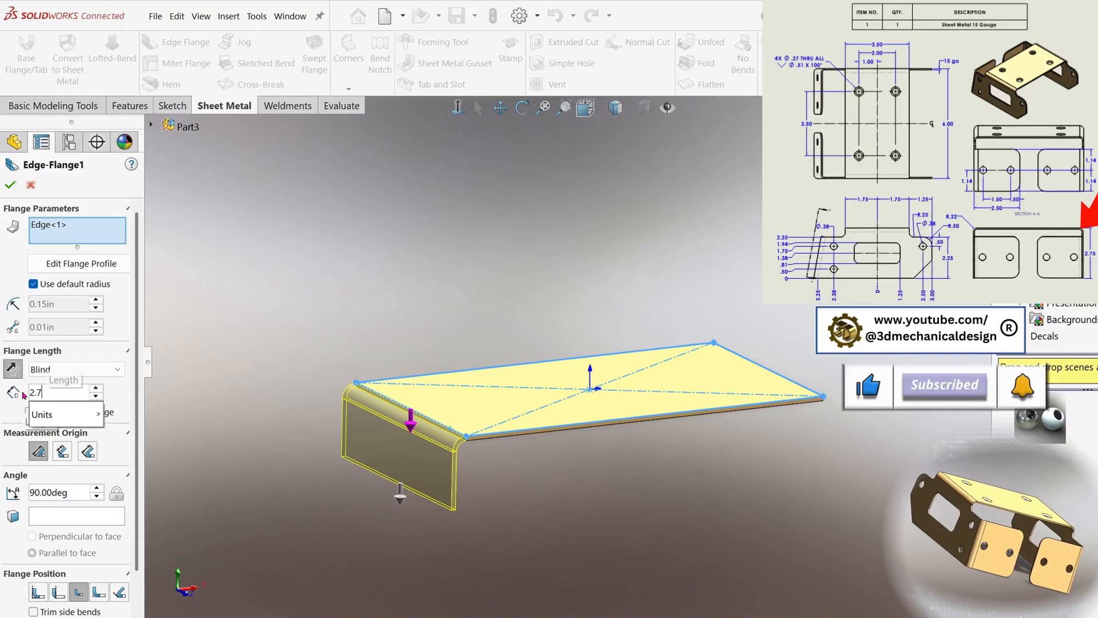
{"action": "type", "text": "5"}
{"action": "key", "text": "Return"}
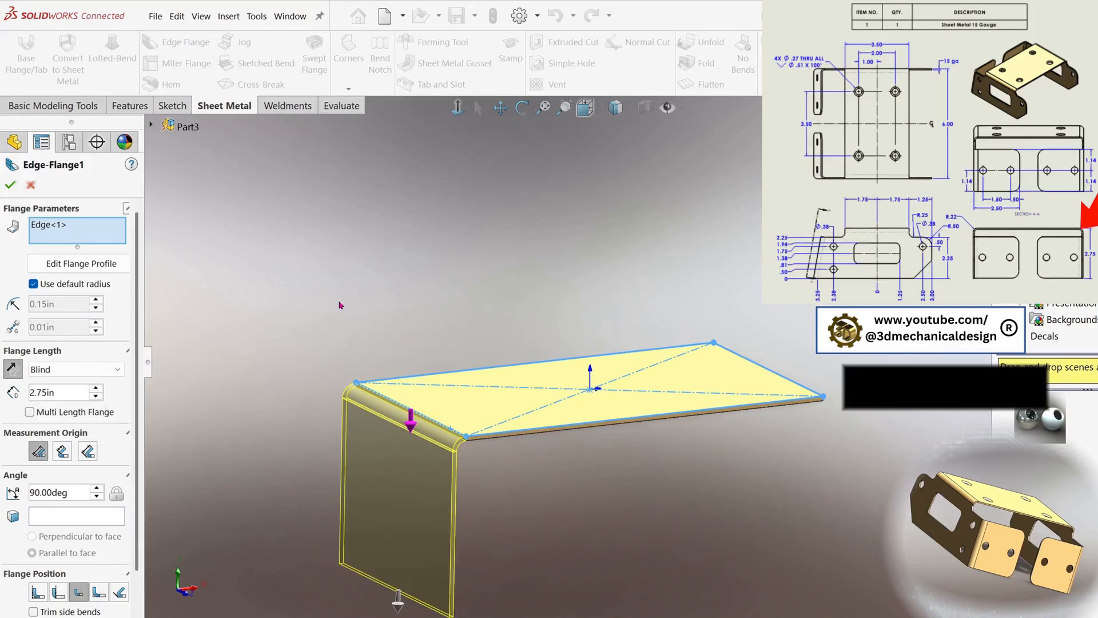
{"action": "middle_click_drag", "start_coordinate": [444, 410], "coordinate": [473, 521]}
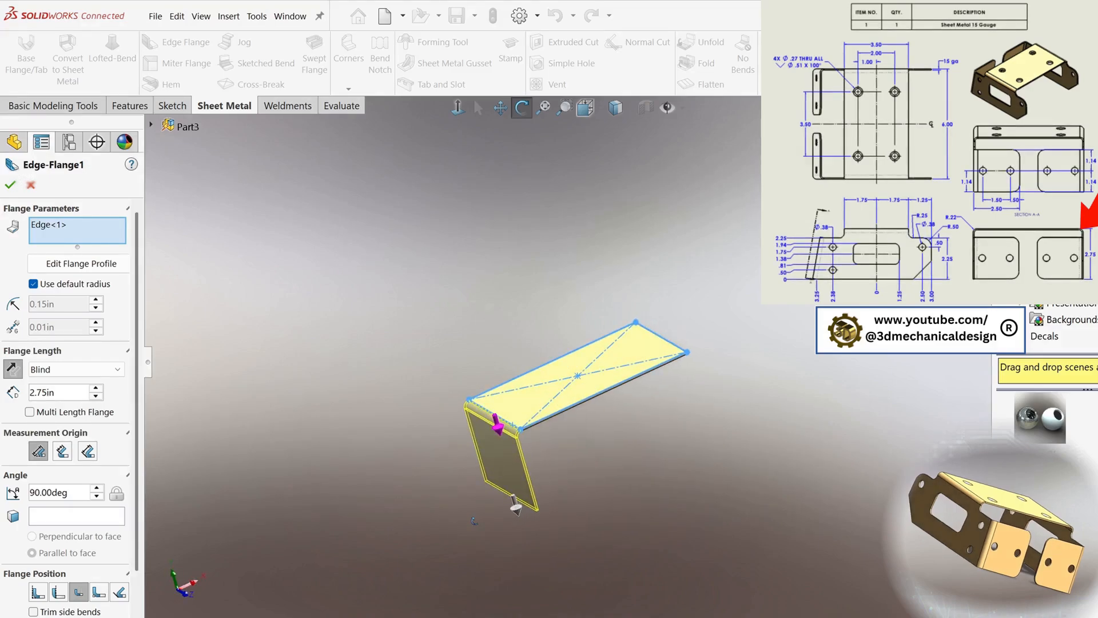
{"action": "left_click", "coordinate": [38, 592]}
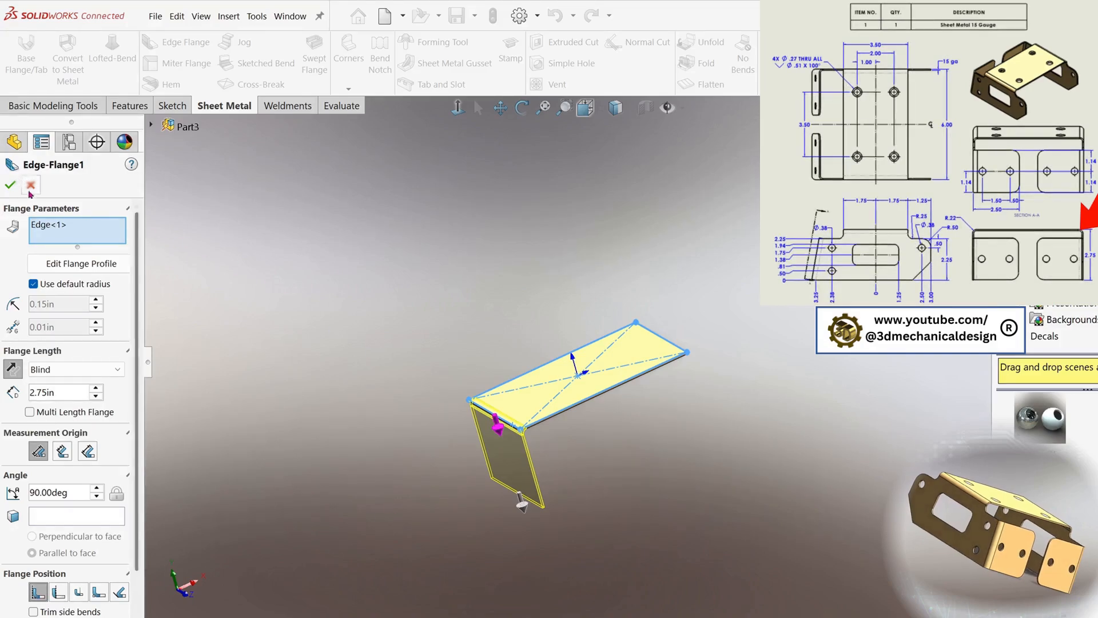
{"action": "left_click", "coordinate": [11, 185]}
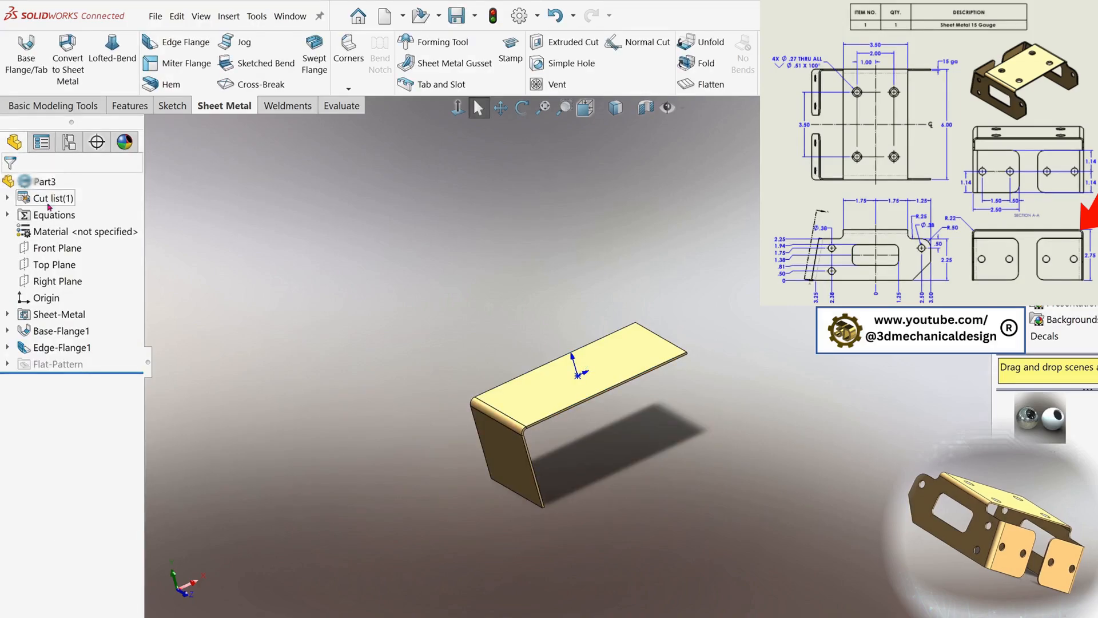
Sketch a corner rectangle about 1.26 in by 2.37 in on the flange's outer face, extending outward from its lower corner toward positive Z
{"action": "left_click", "coordinate": [505, 454]}
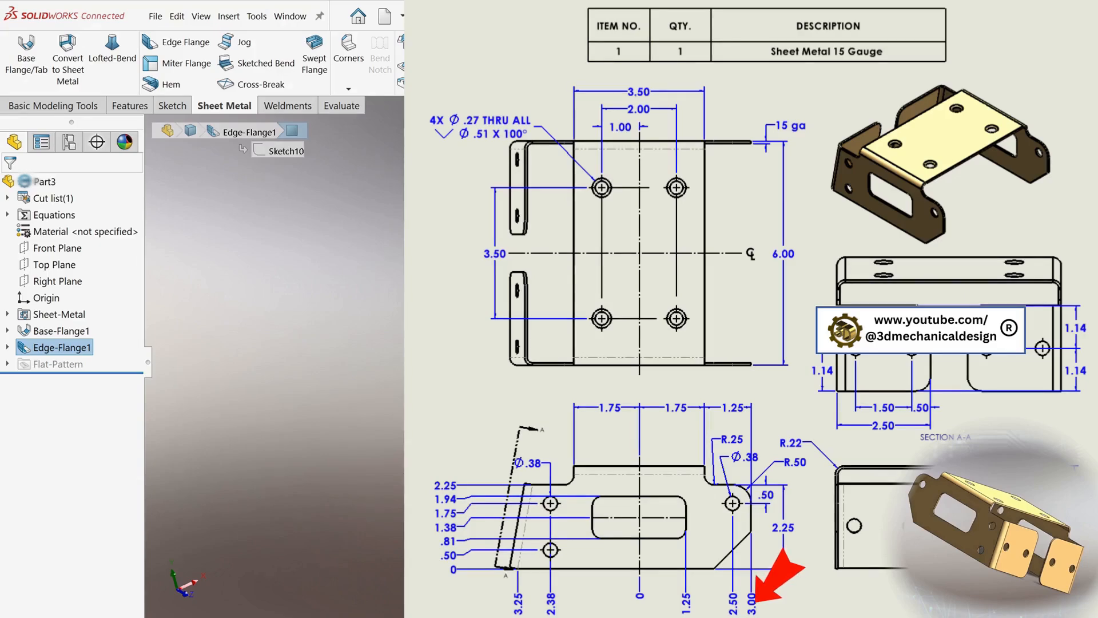
{"action": "middle_click_drag", "start_coordinate": [572, 366], "coordinate": [646, 361]}
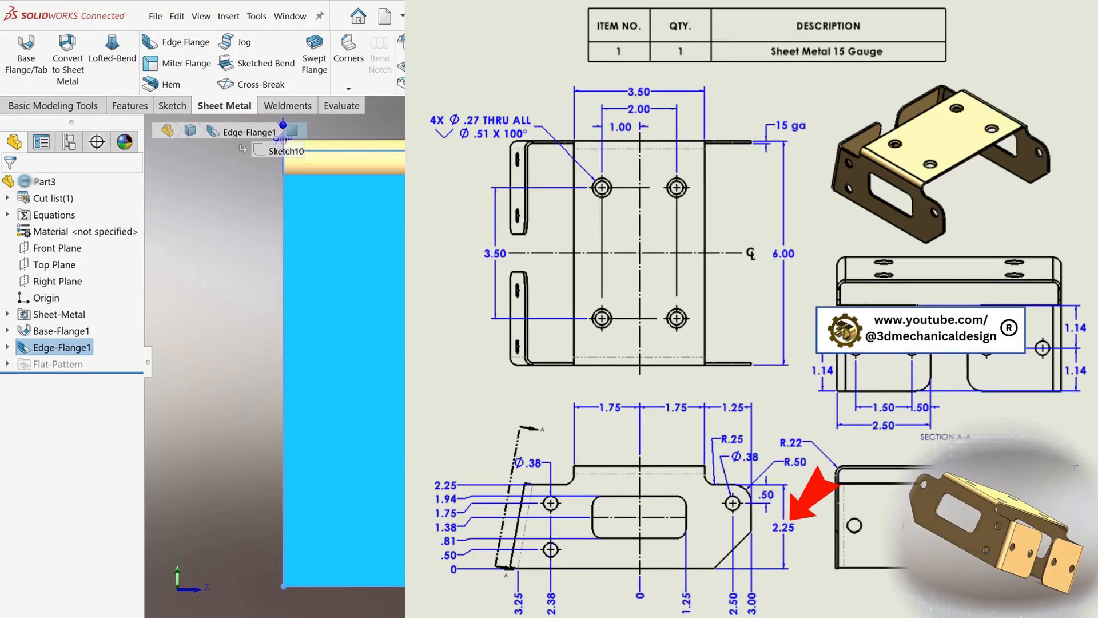
{"action": "scroll", "coordinate": [568, 350], "scroll_direction": "up", "scroll_amount": 3}
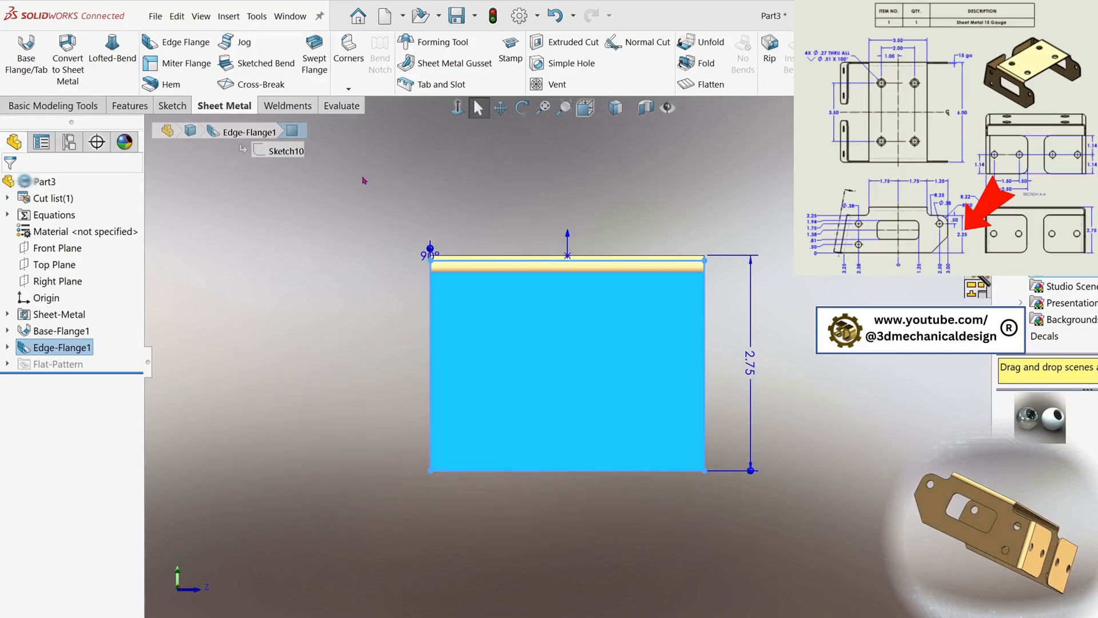
{"action": "left_click", "coordinate": [160, 109]}
{"action": "left_click", "coordinate": [106, 64]}
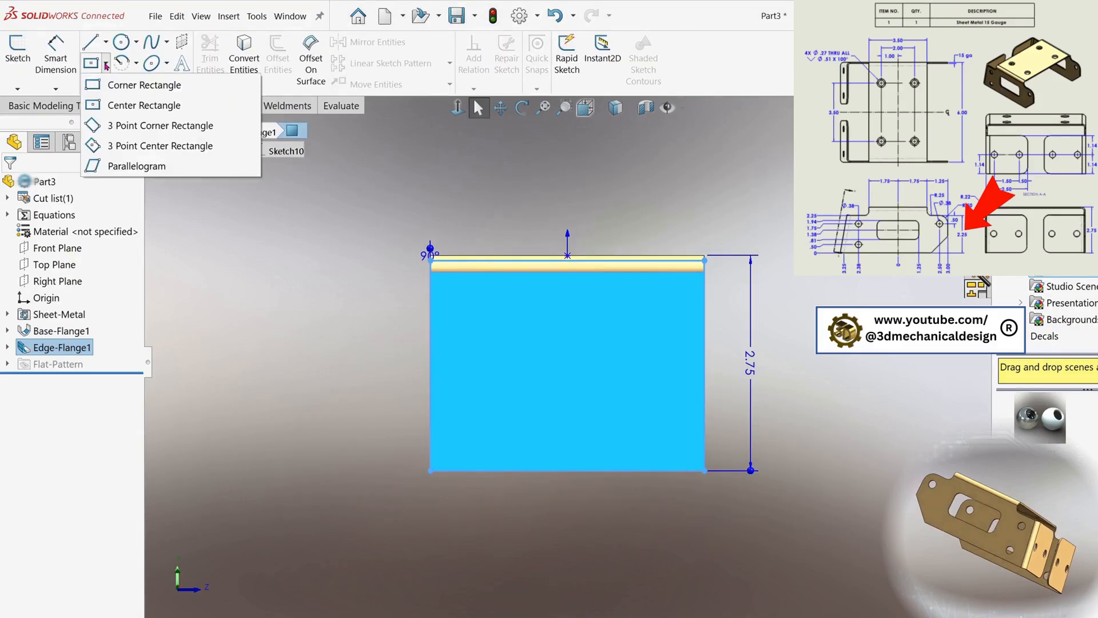
{"action": "left_click", "coordinate": [143, 85]}
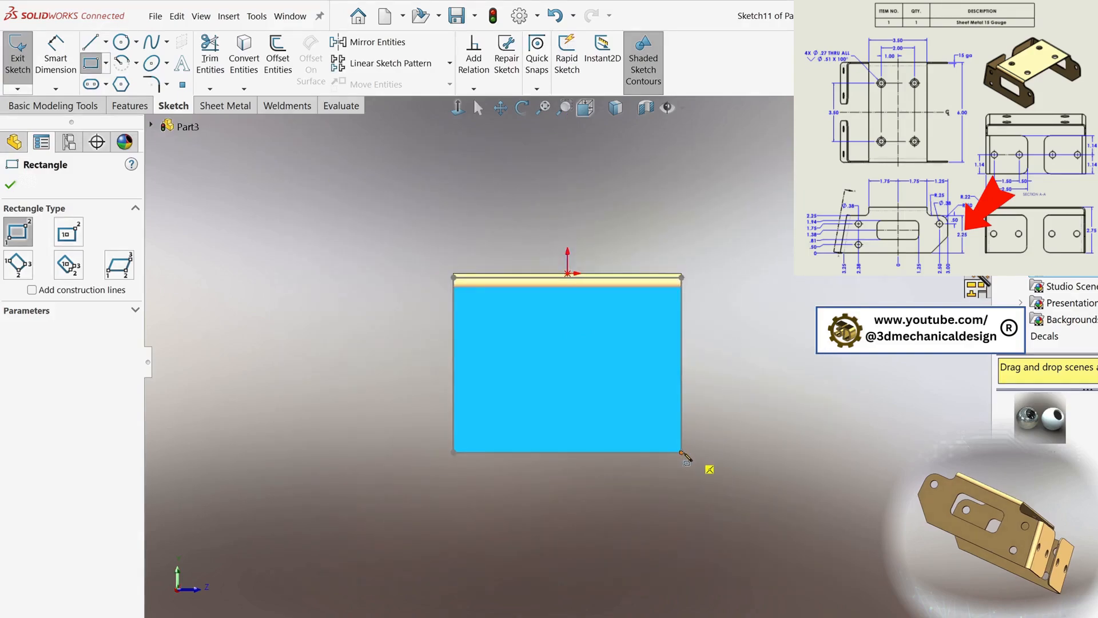
{"action": "left_click", "coordinate": [681, 452]}
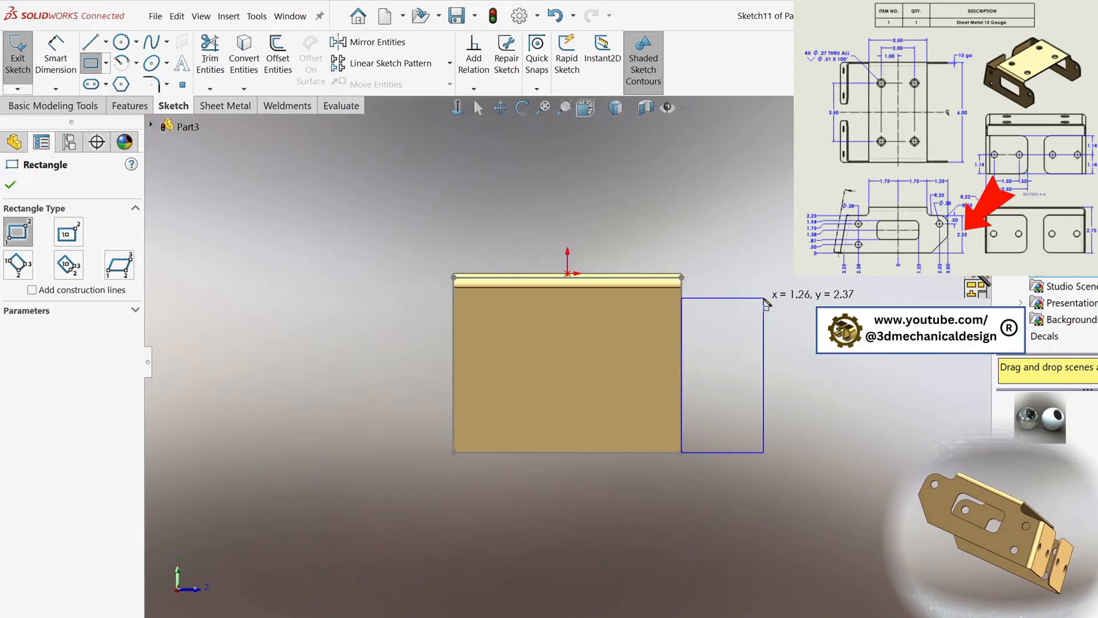
{"action": "left_click", "coordinate": [764, 298]}
Dimension the rectangle beside the flange to 2.25 in high and 1.25 in wide
{"action": "left_click", "coordinate": [56, 51]}
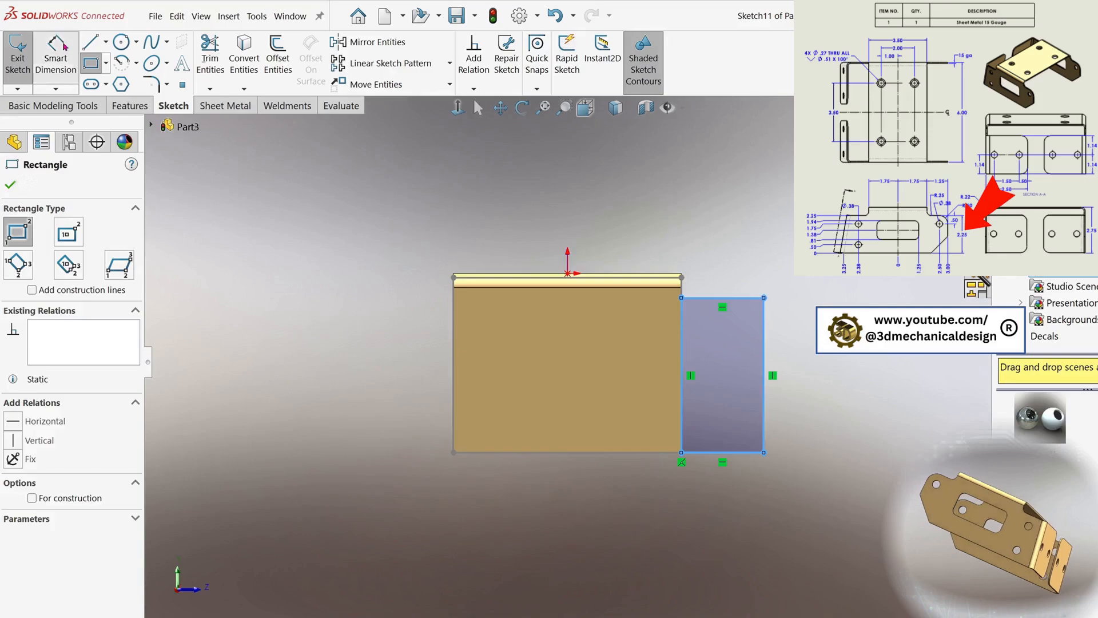
{"action": "left_click", "coordinate": [763, 362]}
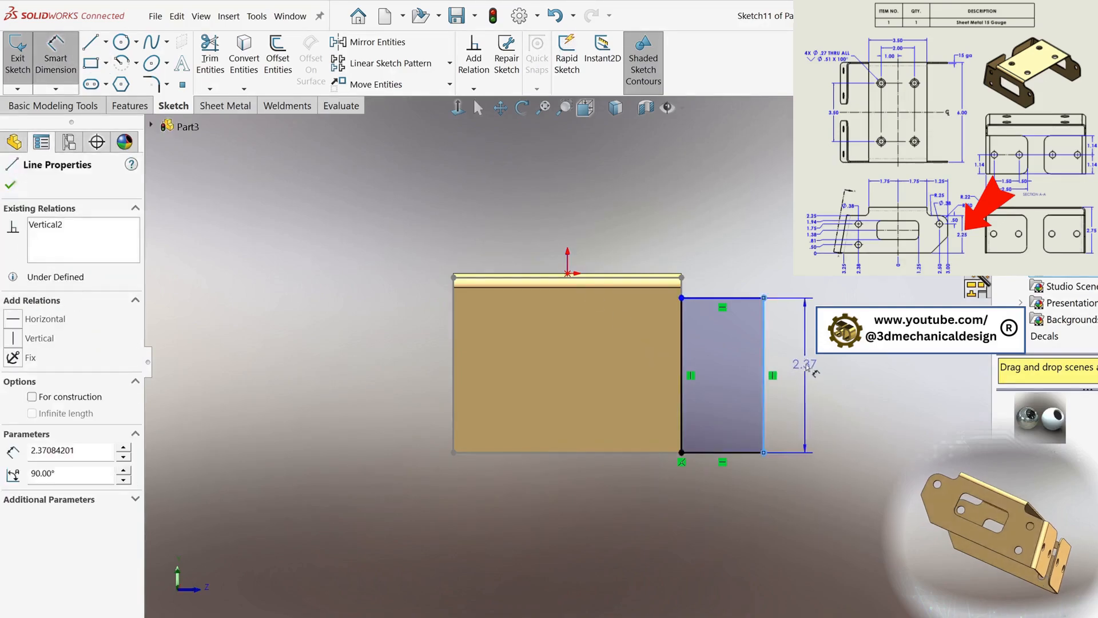
{"action": "left_click", "coordinate": [810, 369]}
{"action": "type", "text": "2."}
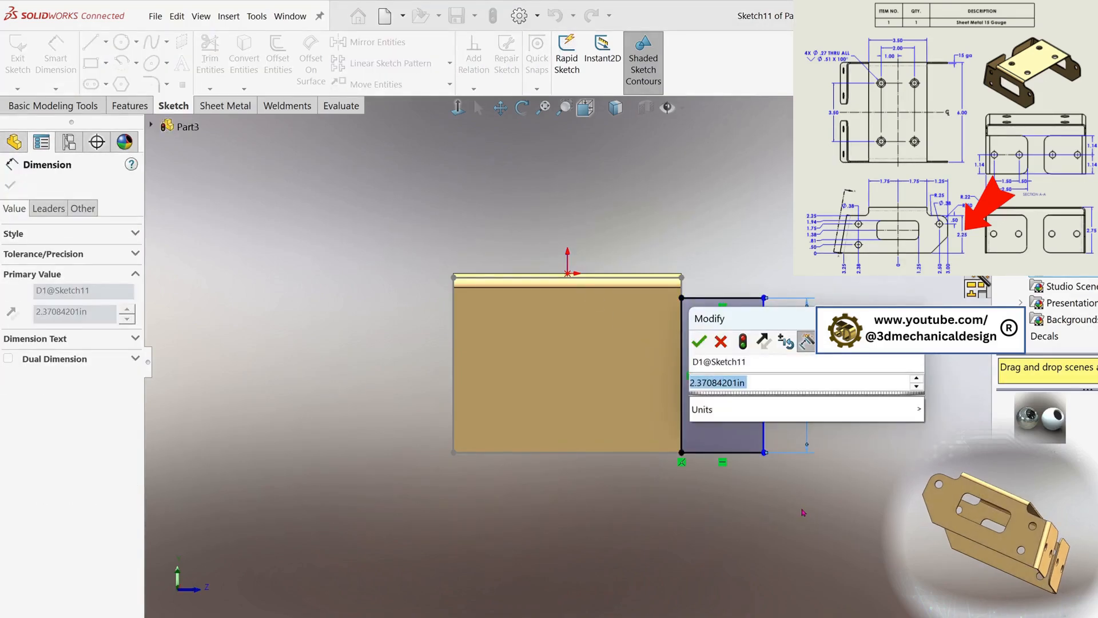
{"action": "type", "text": "25"}
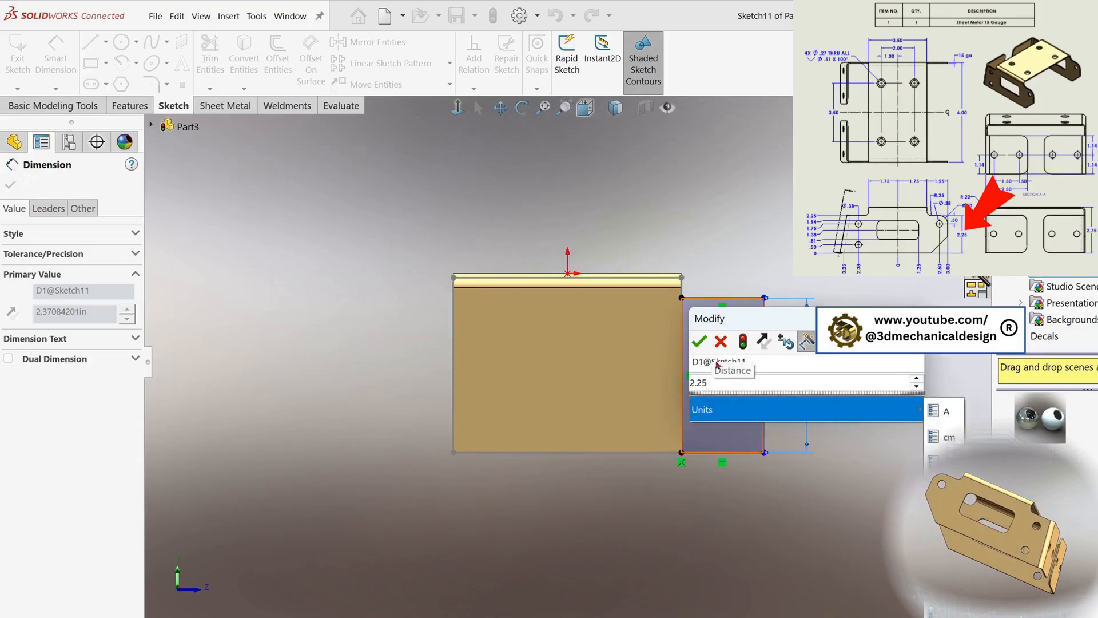
{"action": "key", "text": "Return"}
{"action": "left_click", "coordinate": [718, 452]}
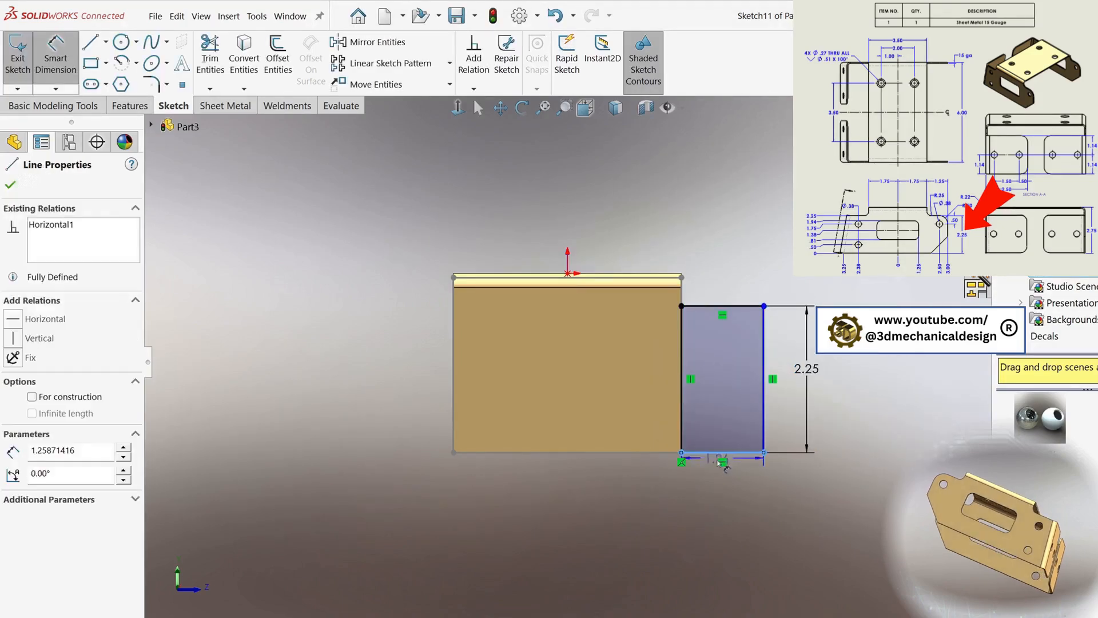
{"action": "left_click", "coordinate": [681, 539]}
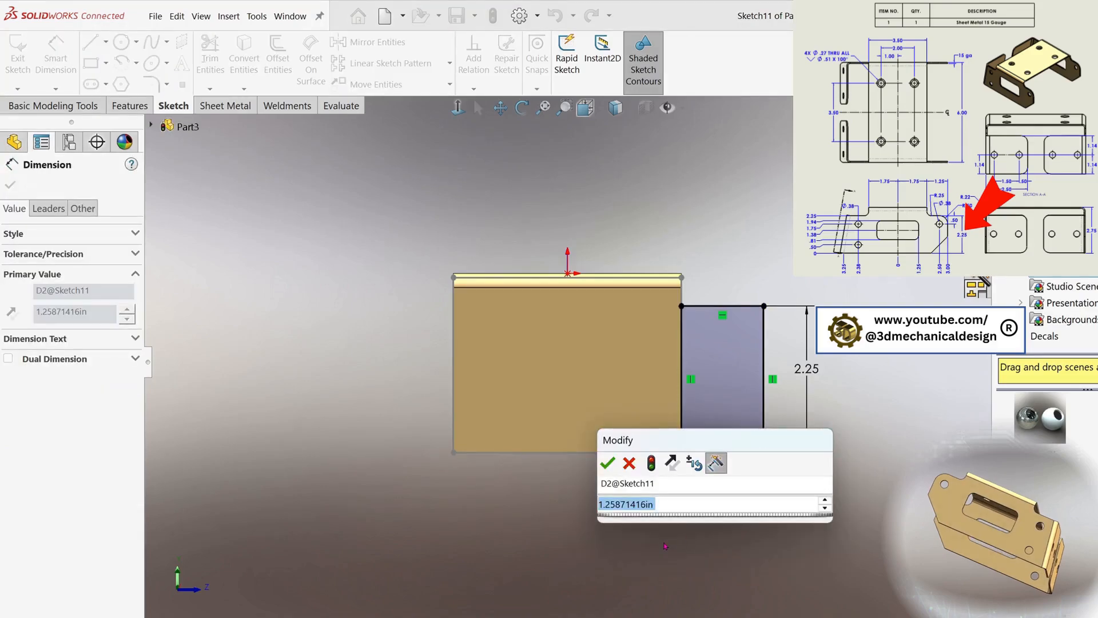
{"action": "type", "text": "1.25"}
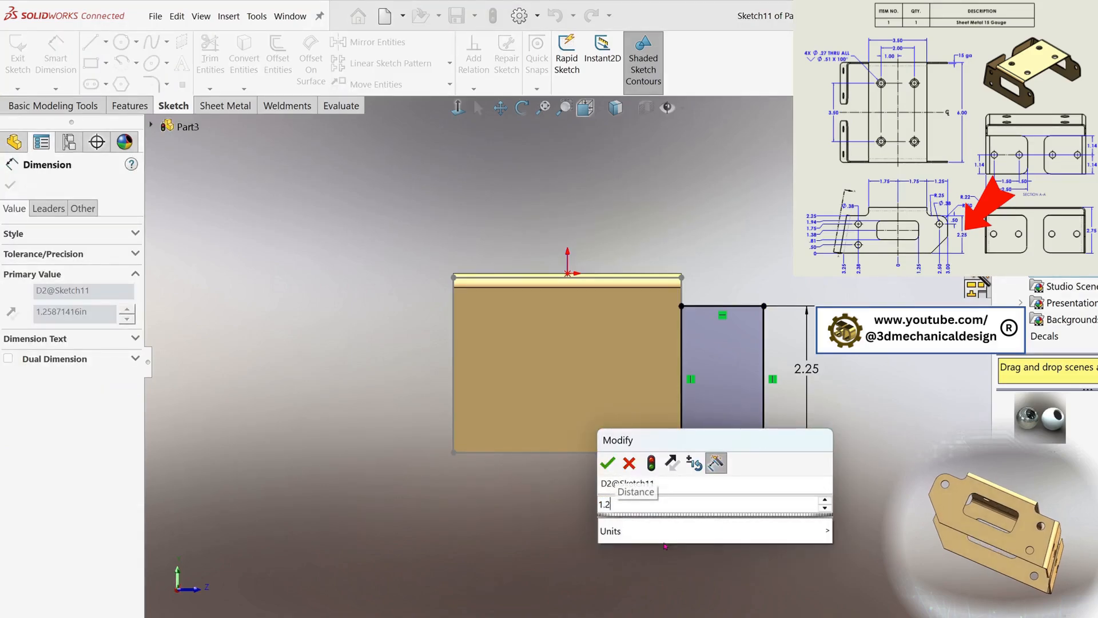
{"action": "mouse_move", "coordinate": [665, 524]}
{"action": "left_click", "coordinate": [609, 463]}
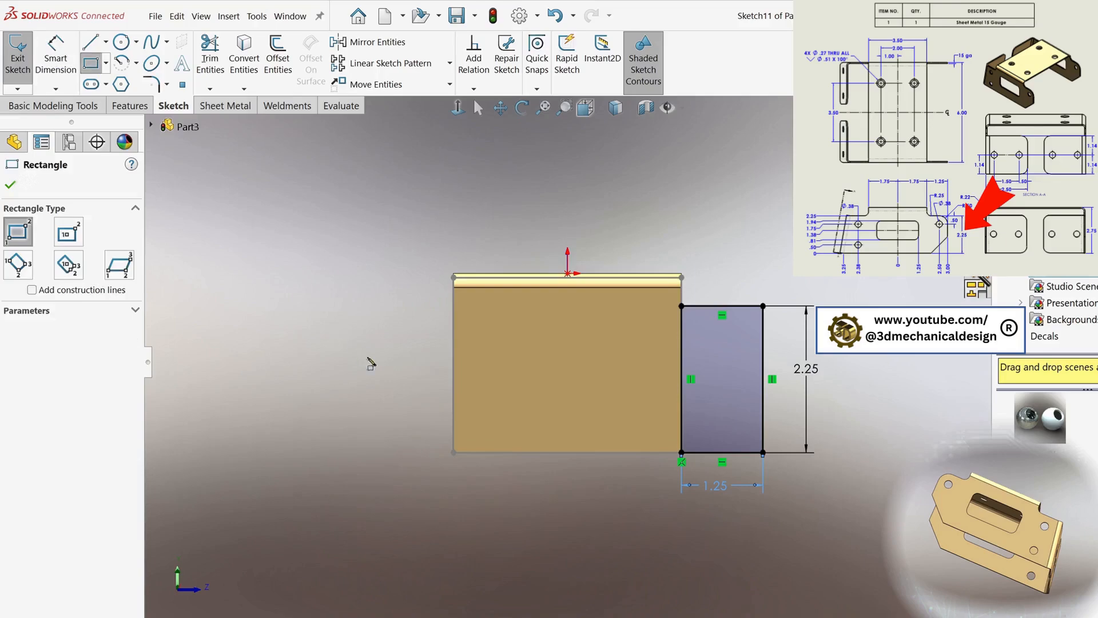
Sketch a rectangle about 1.19 in by 2.25 in from the flange's opposite lower corner and make both rectangles' upper edges collinear
{"action": "left_click", "coordinate": [454, 452]}
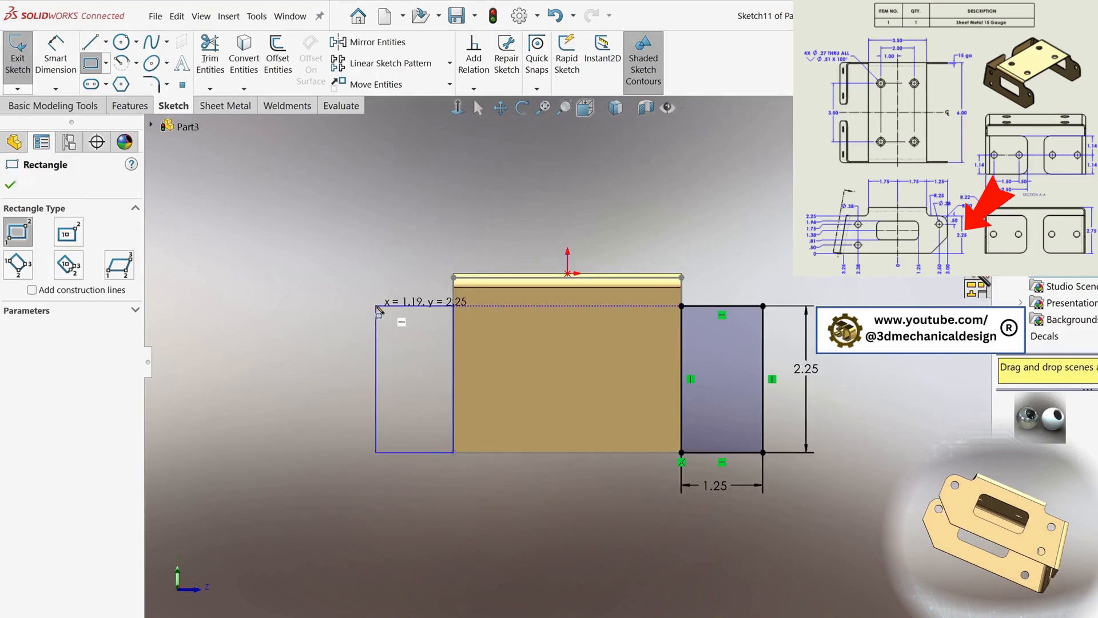
{"action": "left_click", "coordinate": [376, 306]}
{"action": "key", "text": "Escape"}
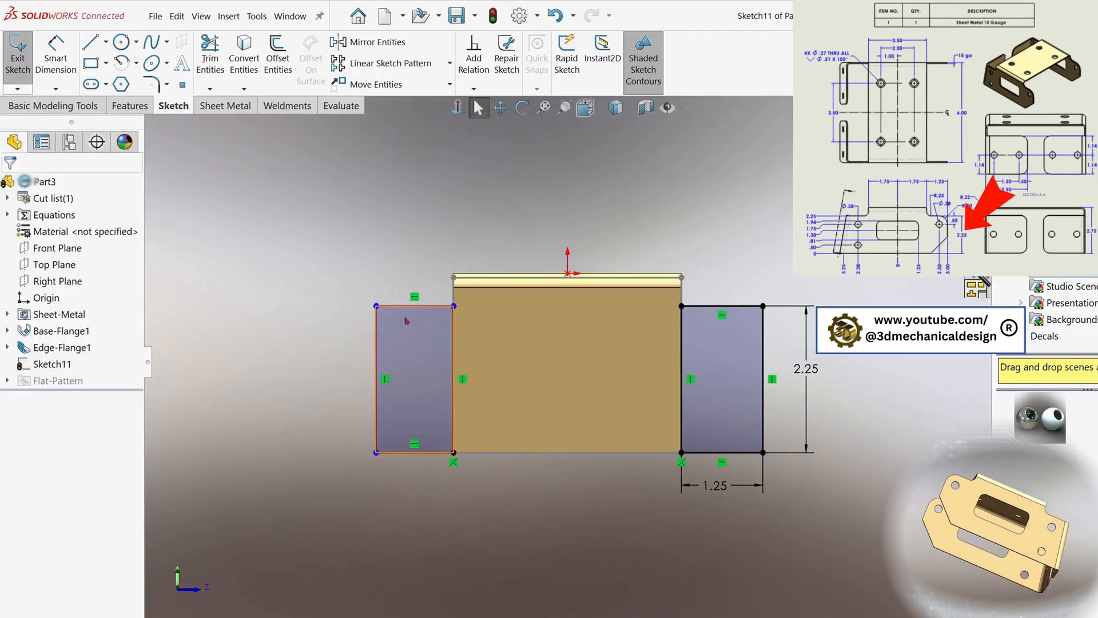
{"action": "left_click", "coordinate": [426, 306]}
{"action": "left_click", "coordinate": [695, 307], "text": "ctrl"}
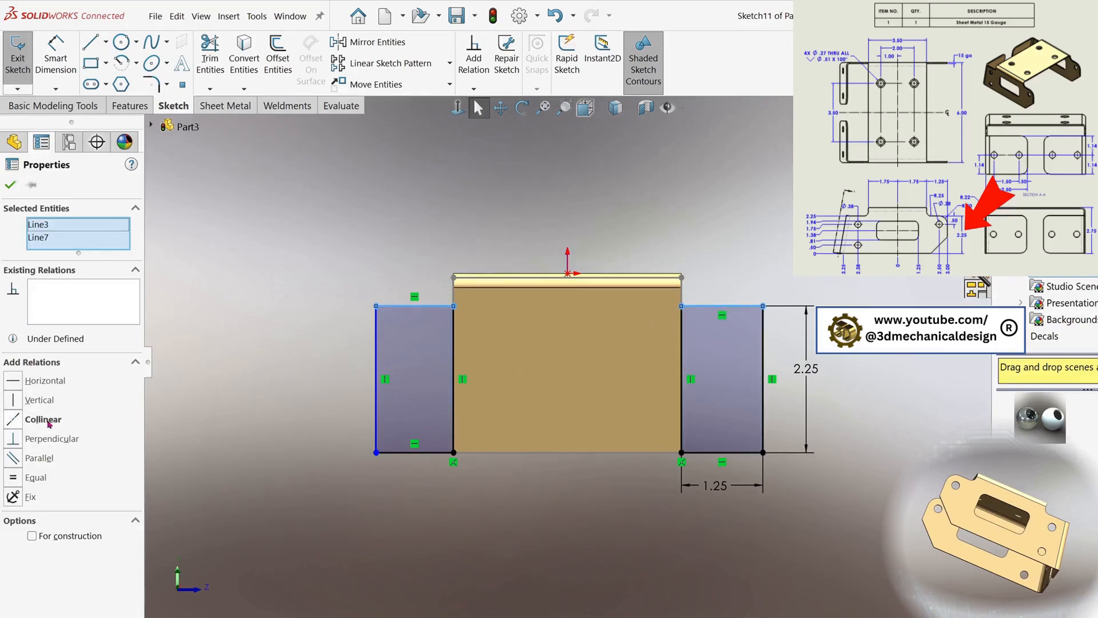
{"action": "left_click", "coordinate": [14, 421]}
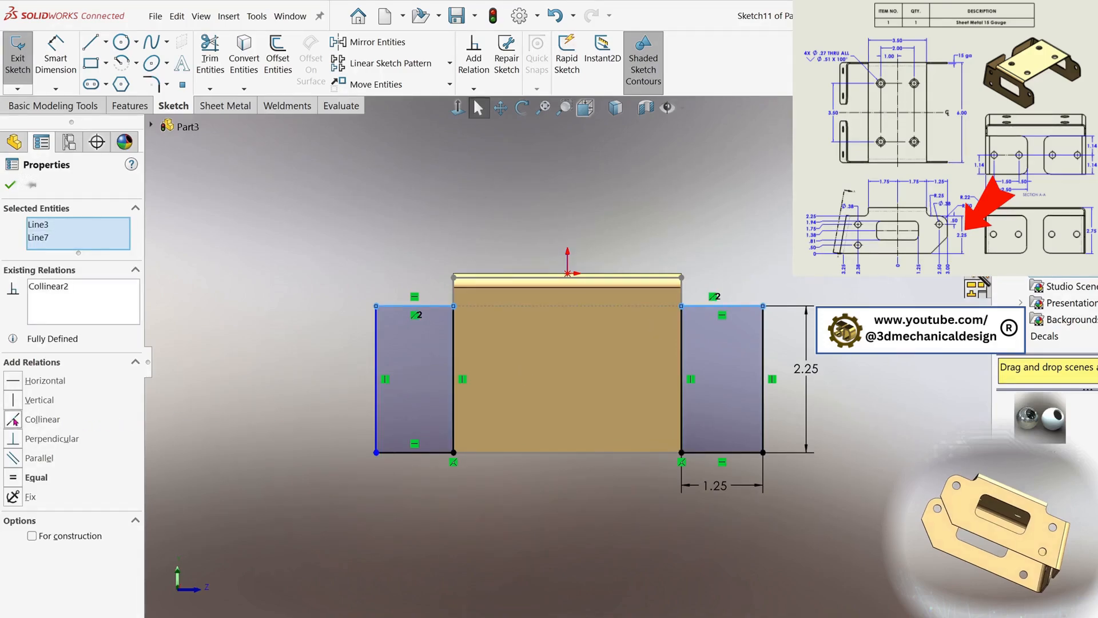
Dimension the width of the second rectangle, on the flange's negative Z side, to 1.5 in
{"action": "left_click", "coordinate": [59, 64]}
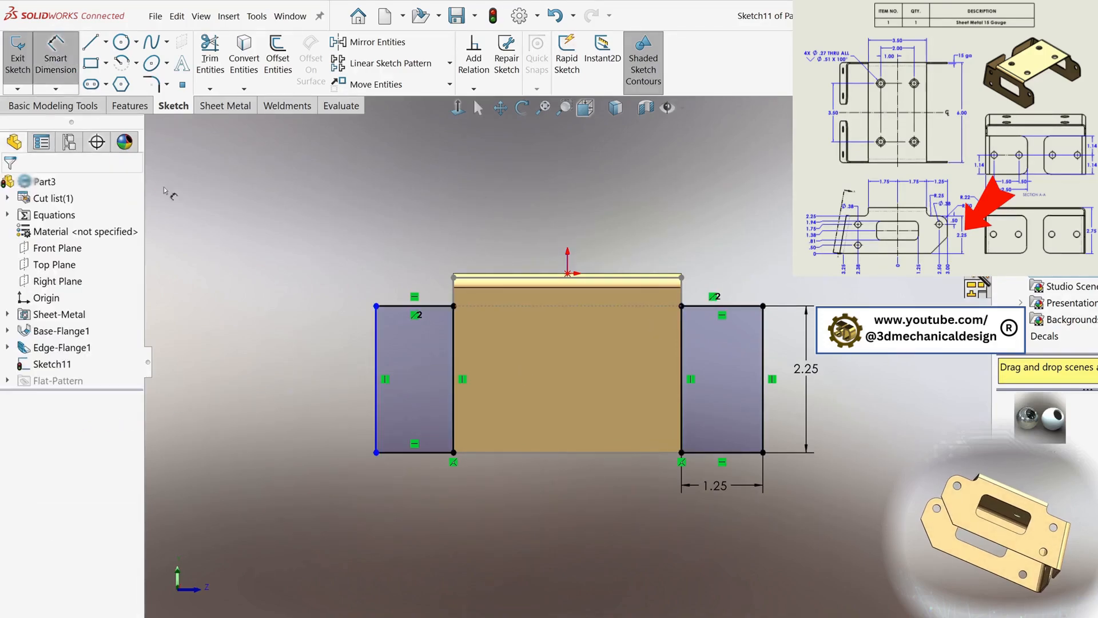
{"action": "left_click", "coordinate": [414, 452]}
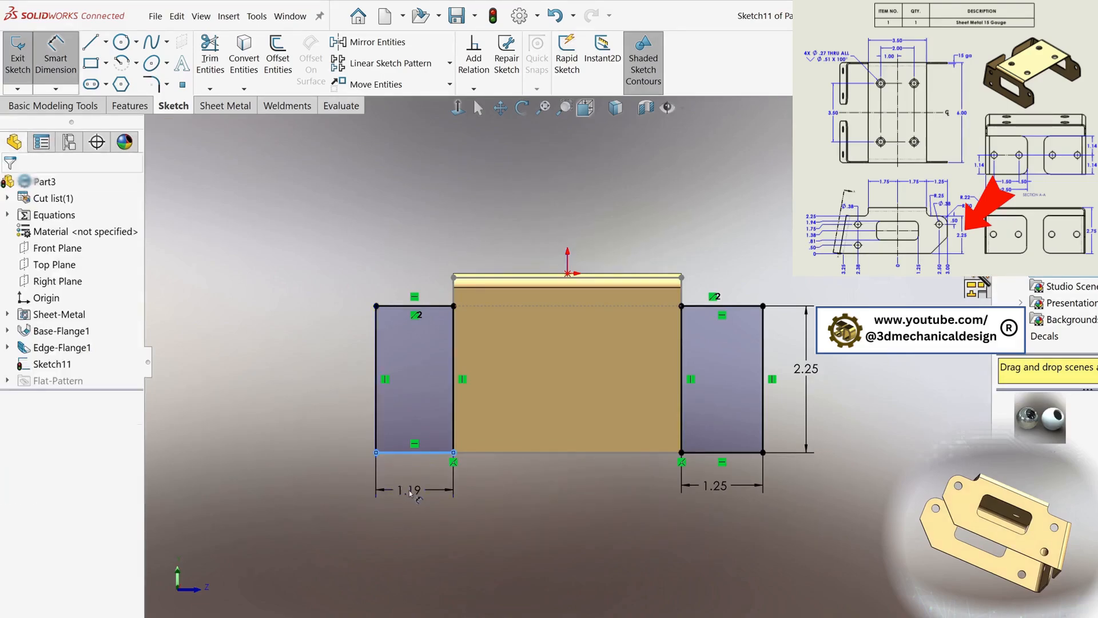
{"action": "left_click", "coordinate": [409, 512]}
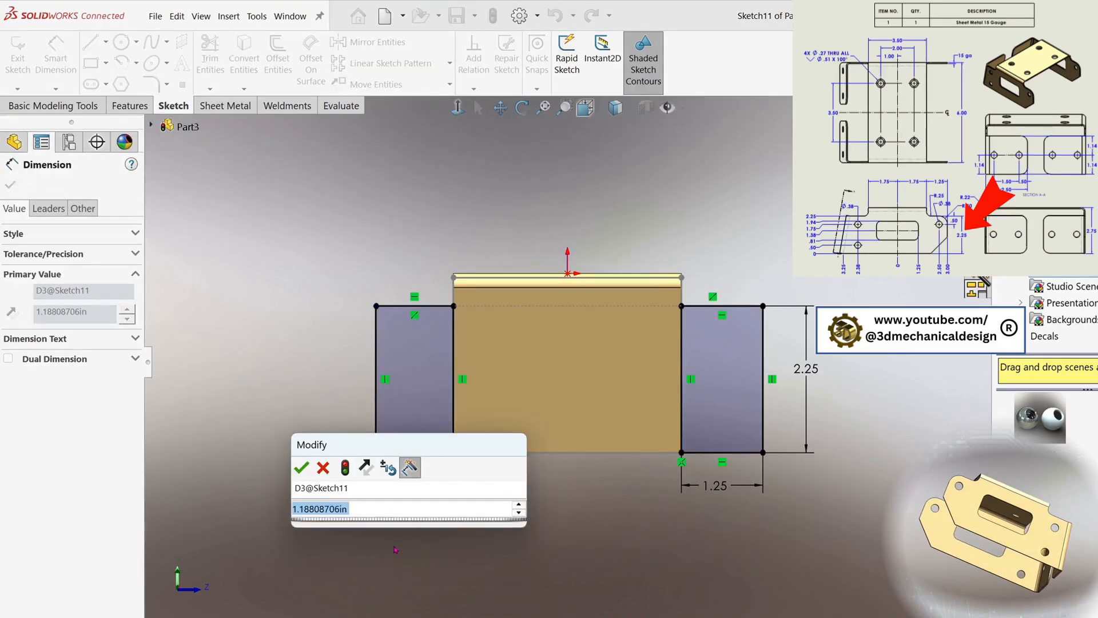
{"action": "type", "text": "1."}
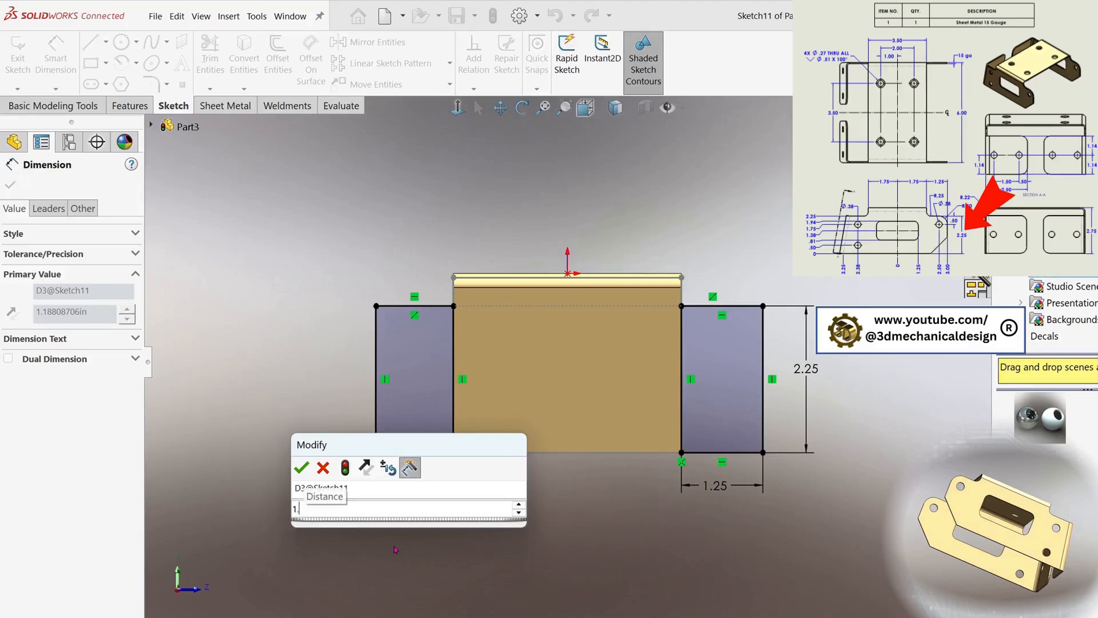
{"action": "type", "text": "55"}
{"action": "key", "text": "BackSpace"}
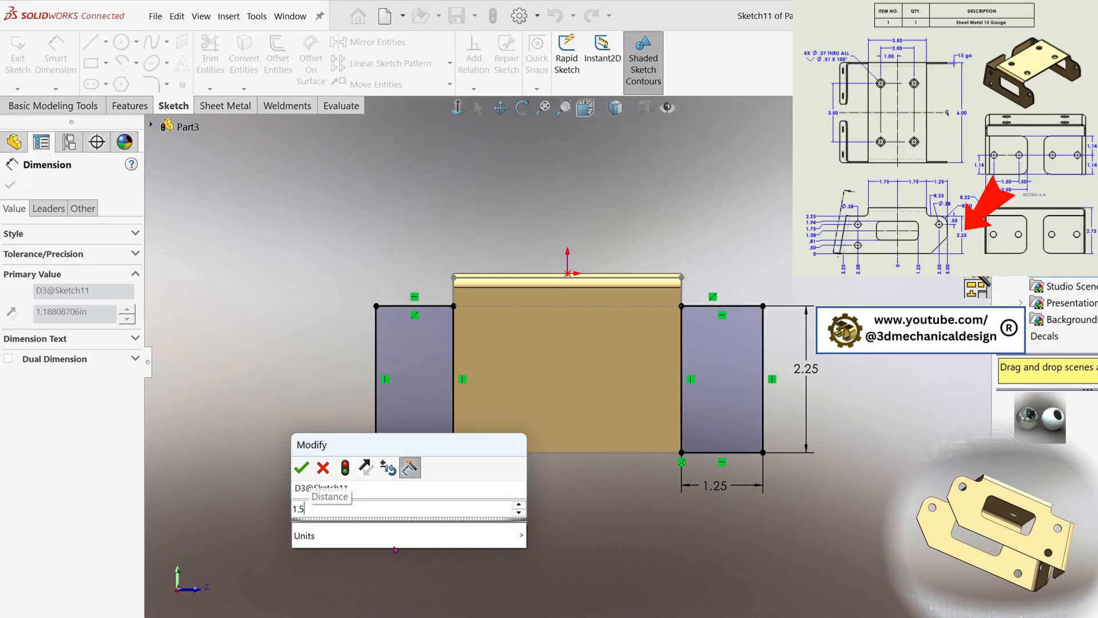
{"action": "left_click", "coordinate": [302, 468]}
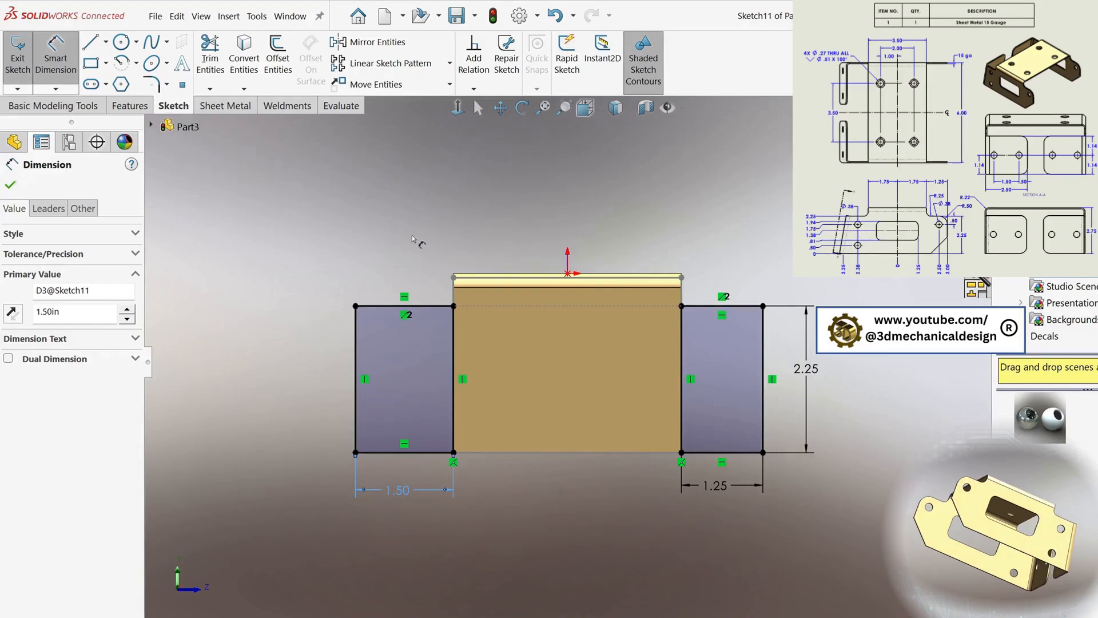
Create a sheet metal tab from the two sketched rectangles, merged with the flange
{"action": "key", "text": "s"}
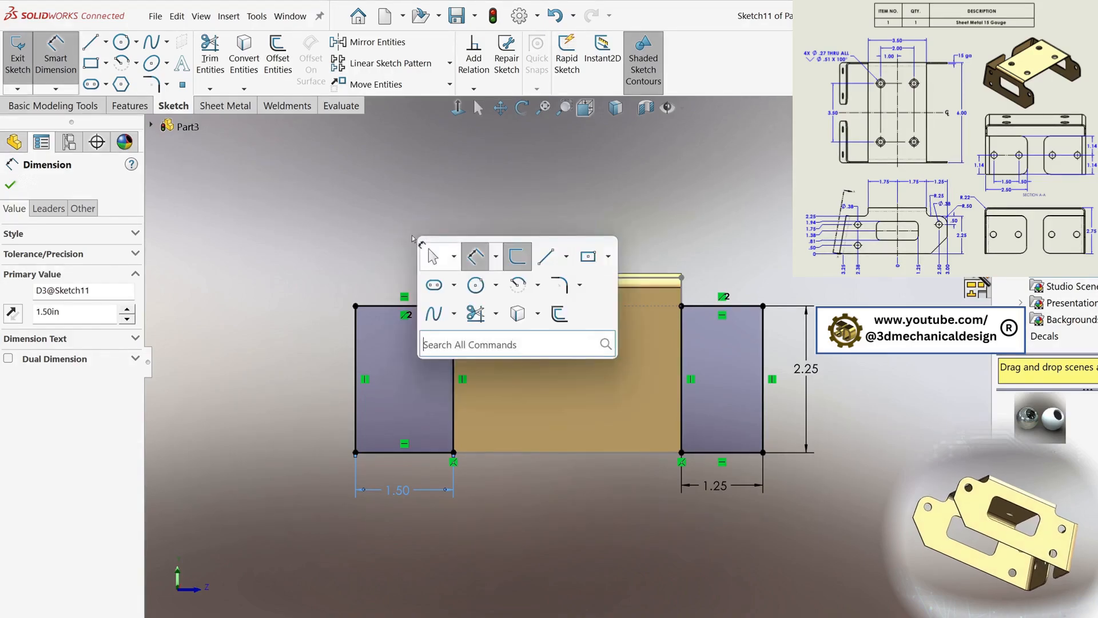
{"action": "left_click", "coordinate": [245, 146]}
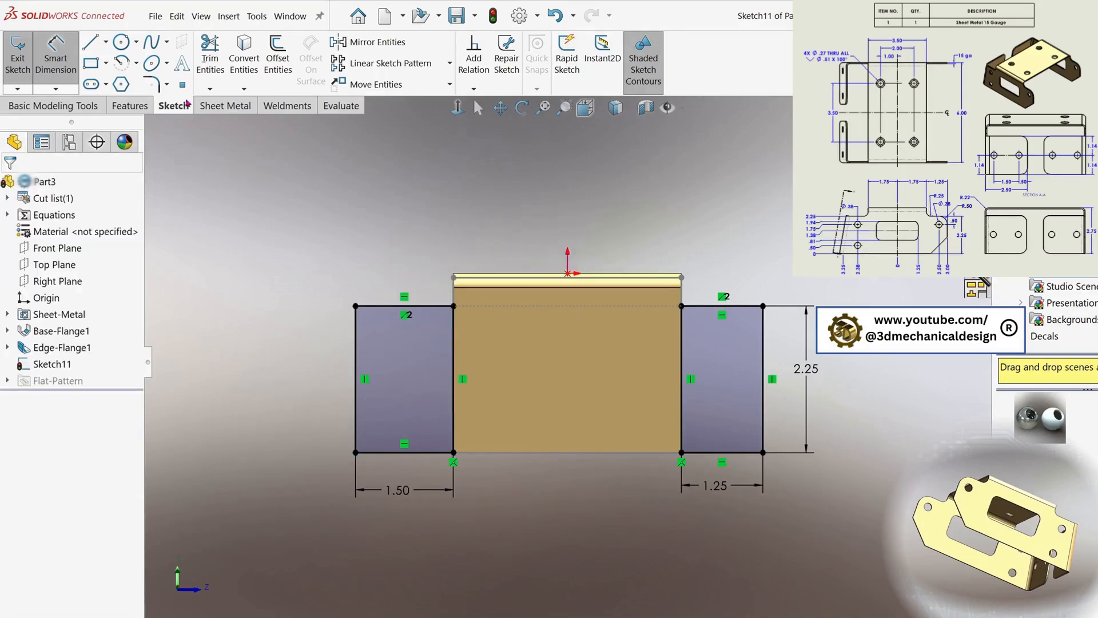
{"action": "left_click", "coordinate": [211, 110]}
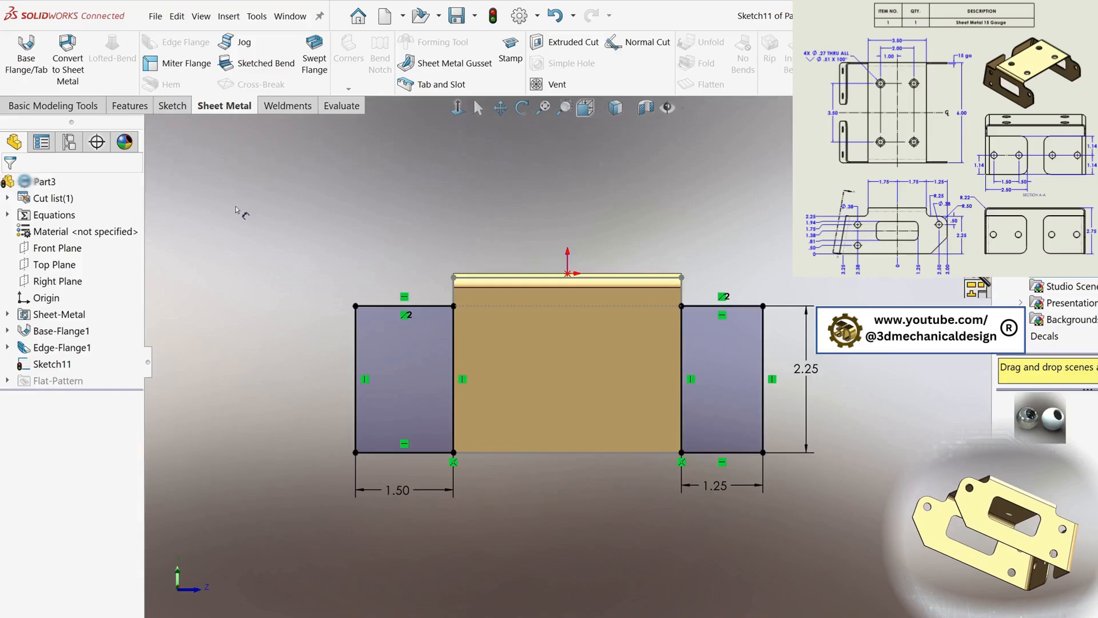
{"action": "left_click", "coordinate": [26, 54]}
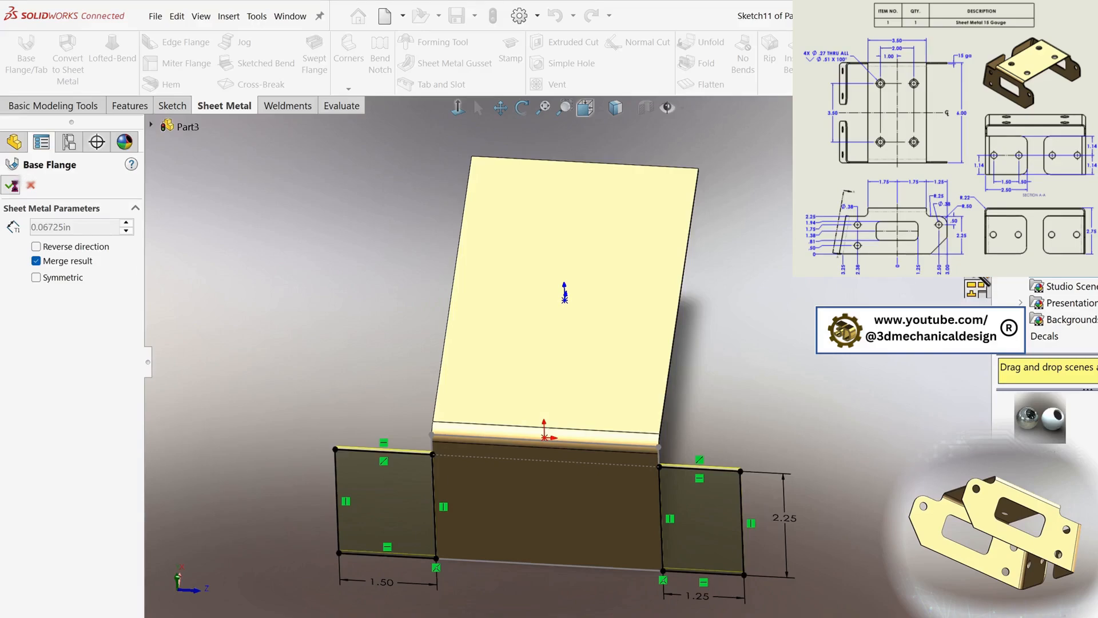
{"action": "left_click", "coordinate": [369, 374]}
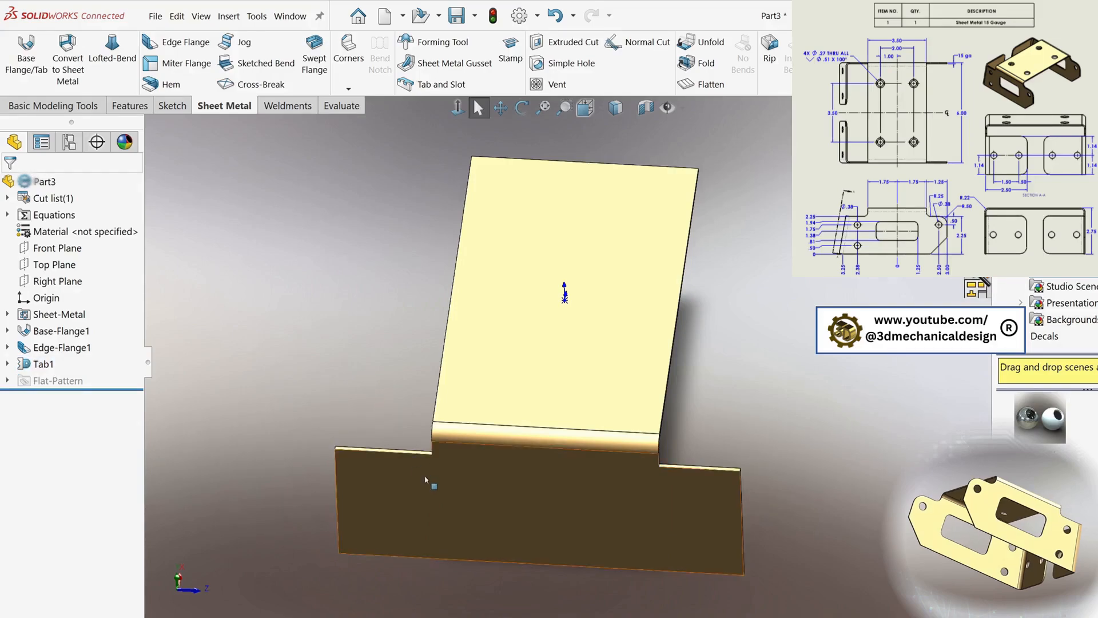
Fillet the two inner corners where the side extensions meet the flange with a 0.25 in radius
{"action": "scroll", "coordinate": [425, 476], "scroll_direction": "up", "scroll_amount": 1}
{"action": "mouse_move", "coordinate": [424, 476]}
{"action": "middle_mouse_down"}
{"action": "mouse_move", "coordinate": [441, 345]}
{"action": "mouse_move", "coordinate": [476, 323]}
{"action": "middle_mouse_up"}
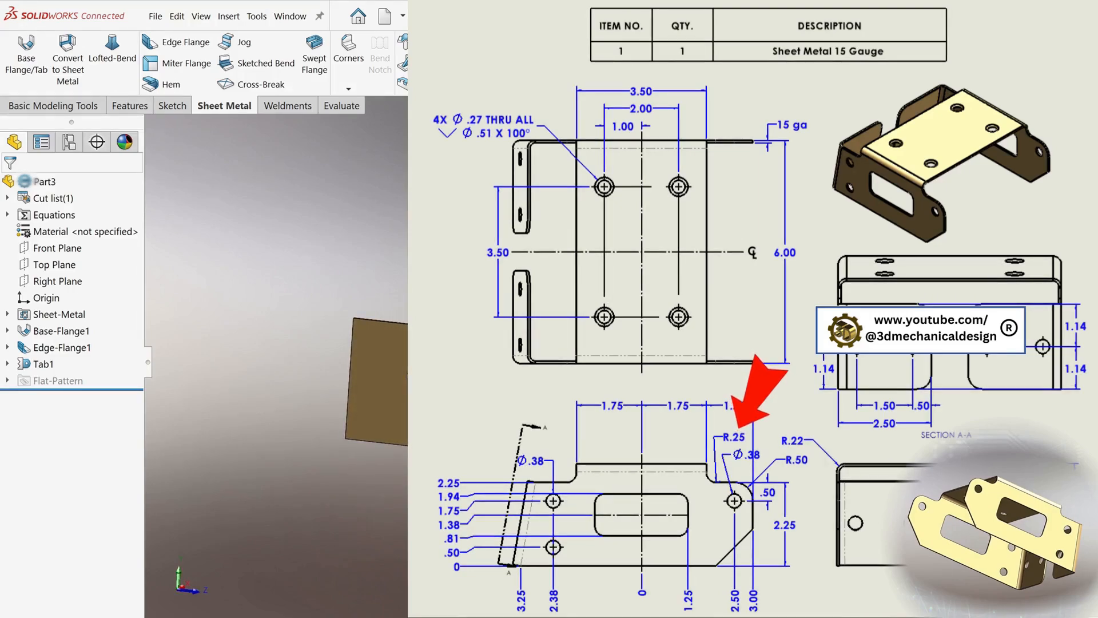
{"action": "middle_click_drag", "start_coordinate": [475, 323], "coordinate": [492, 332]}
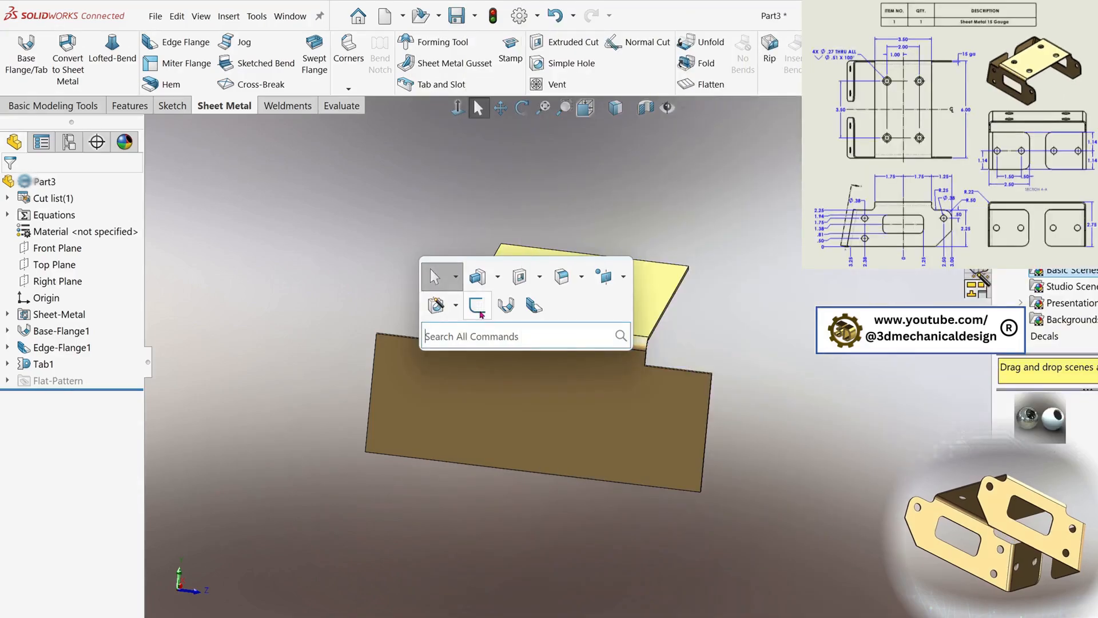
{"action": "left_click", "coordinate": [582, 279]}
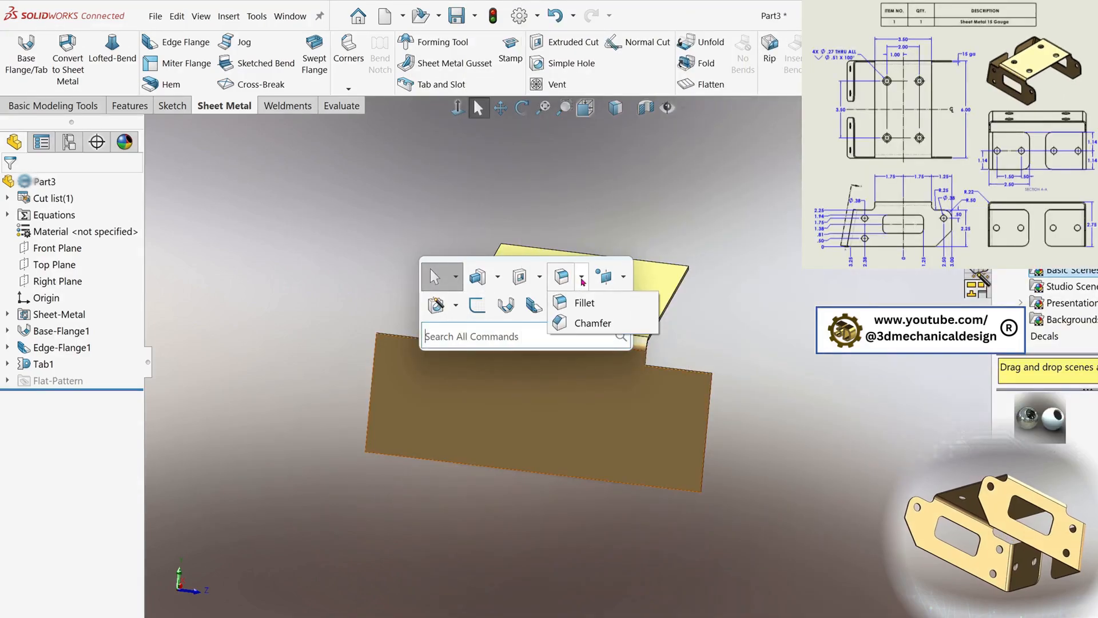
{"action": "left_click", "coordinate": [565, 305]}
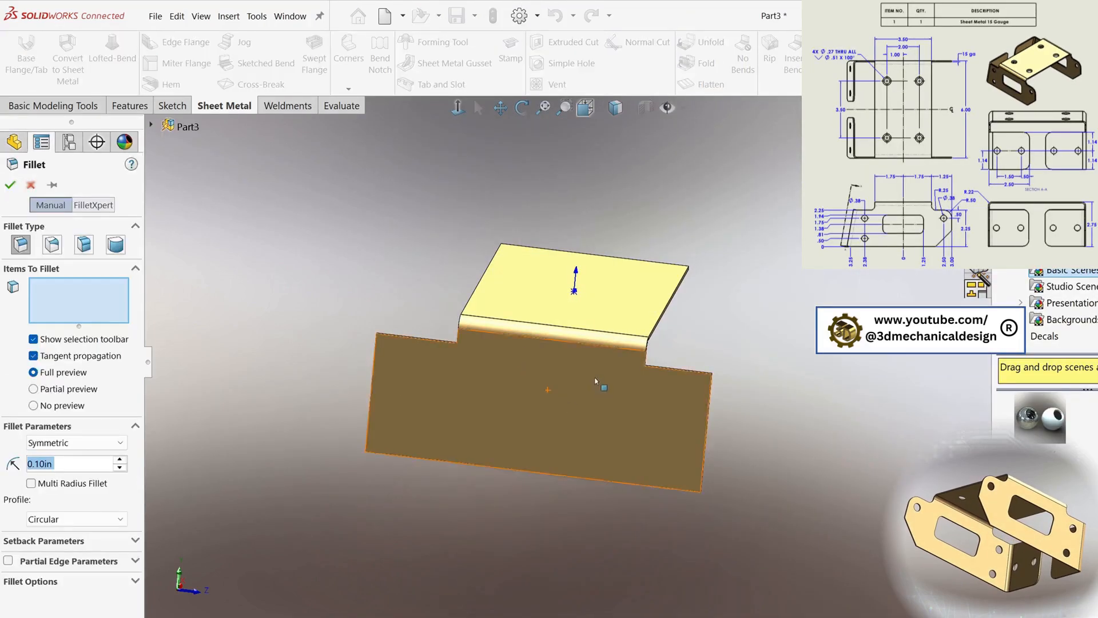
{"action": "scroll", "coordinate": [601, 382], "scroll_direction": "down", "scroll_amount": 2}
{"action": "middle_click_drag", "start_coordinate": [613, 370], "coordinate": [563, 400]}
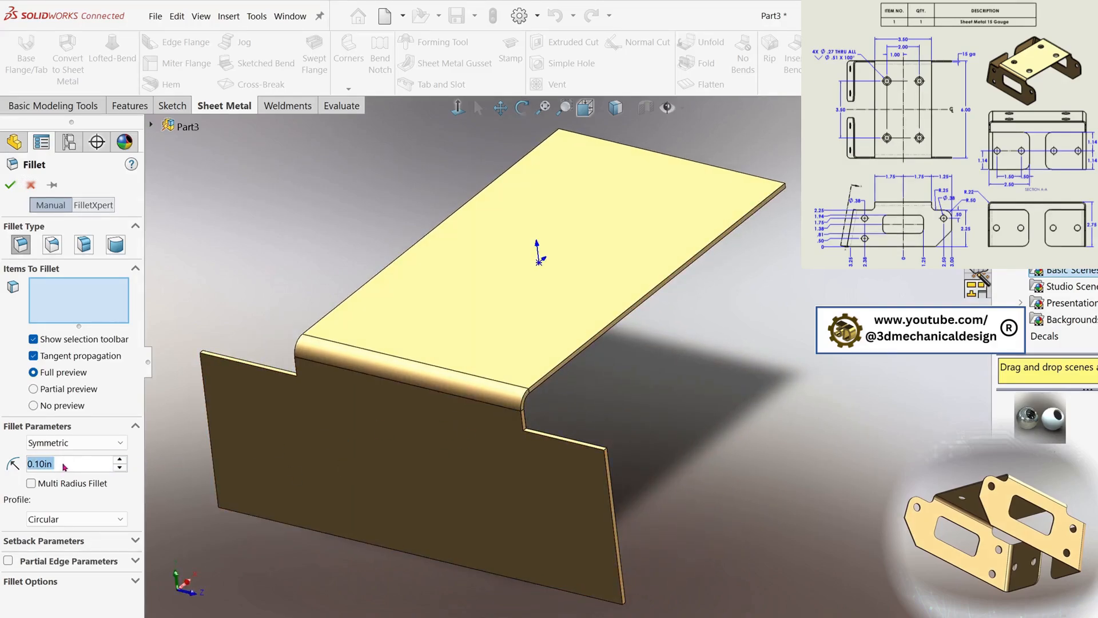
{"action": "key", "text": "BackSpace"}
{"action": "type", "text": ".25"}
{"action": "key", "text": "Return"}
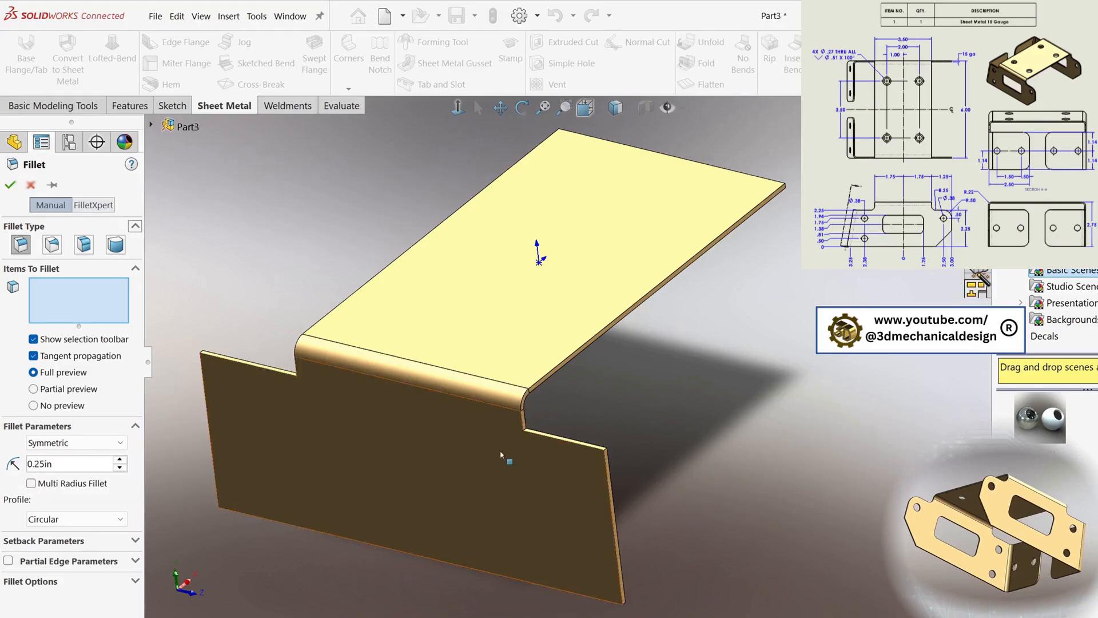
{"action": "scroll", "coordinate": [503, 452], "scroll_direction": "down", "scroll_amount": 5}
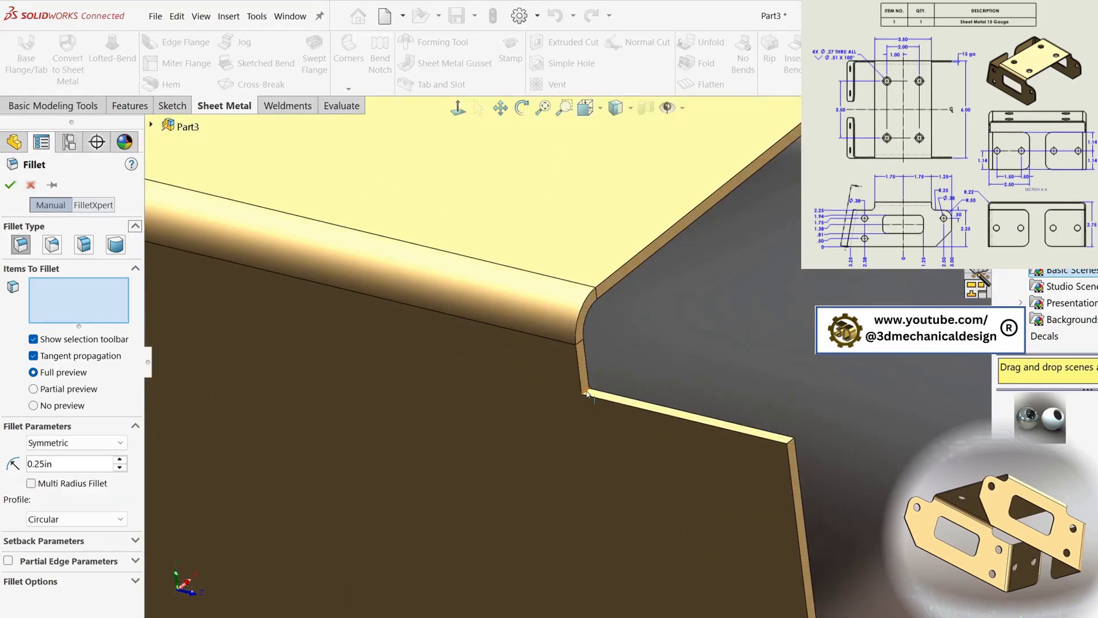
{"action": "left_click", "coordinate": [588, 393]}
{"action": "mouse_move", "coordinate": [491, 407]}
{"action": "middle_mouse_down"}
{"action": "mouse_move", "coordinate": [392, 351]}
{"action": "mouse_move", "coordinate": [476, 408]}
{"action": "middle_mouse_up"}
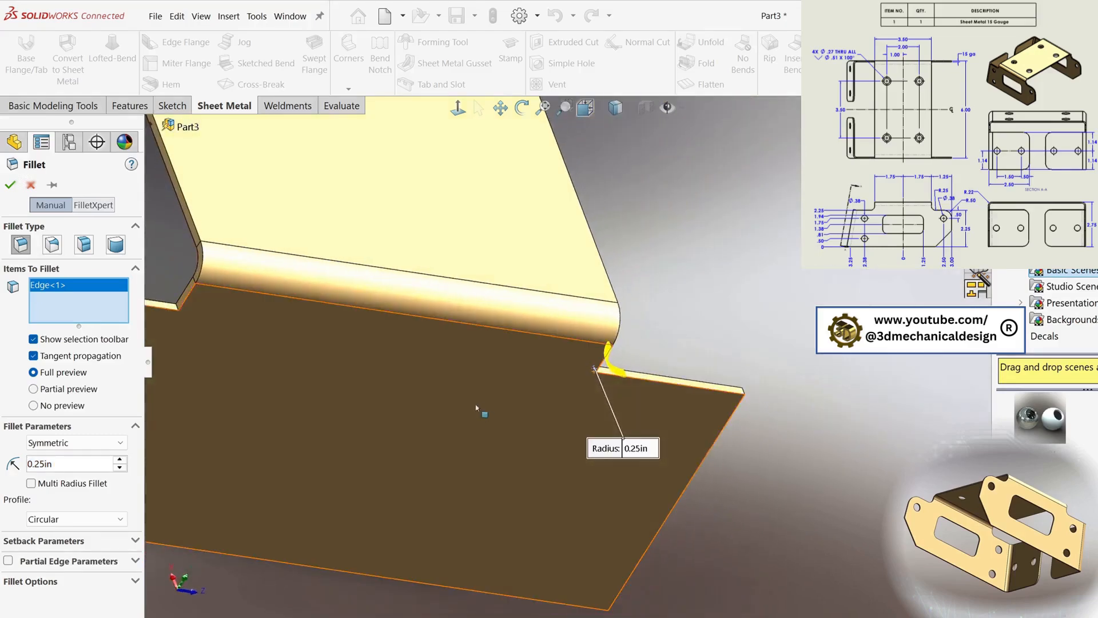
{"action": "scroll", "coordinate": [213, 314], "scroll_direction": "down", "scroll_amount": 3}
{"action": "left_click", "coordinate": [218, 303]}
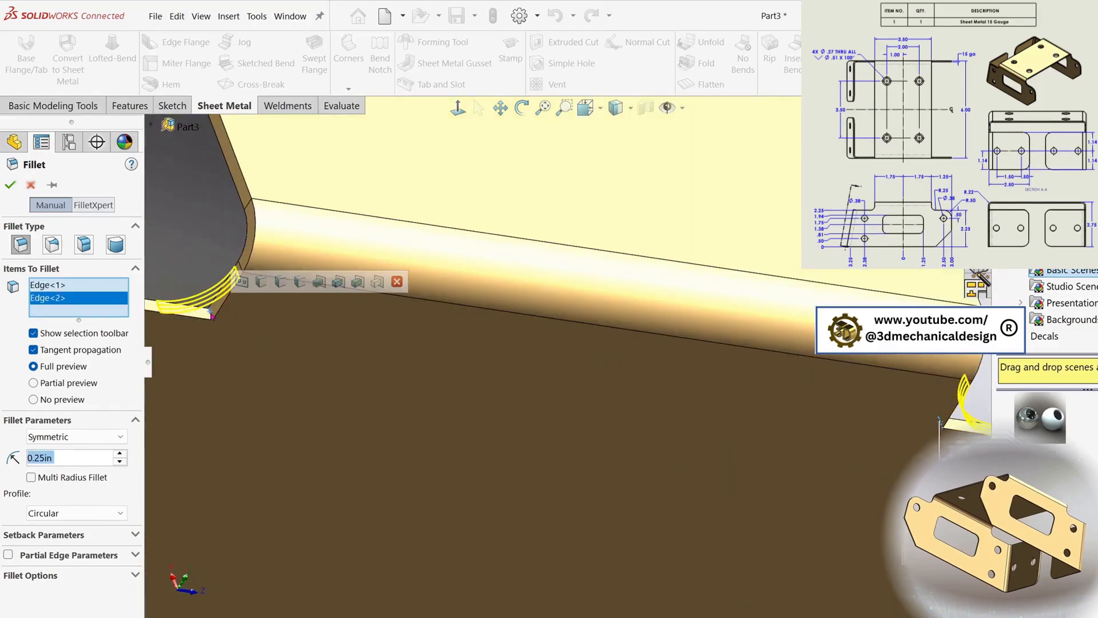
{"action": "left_click", "coordinate": [10, 184]}
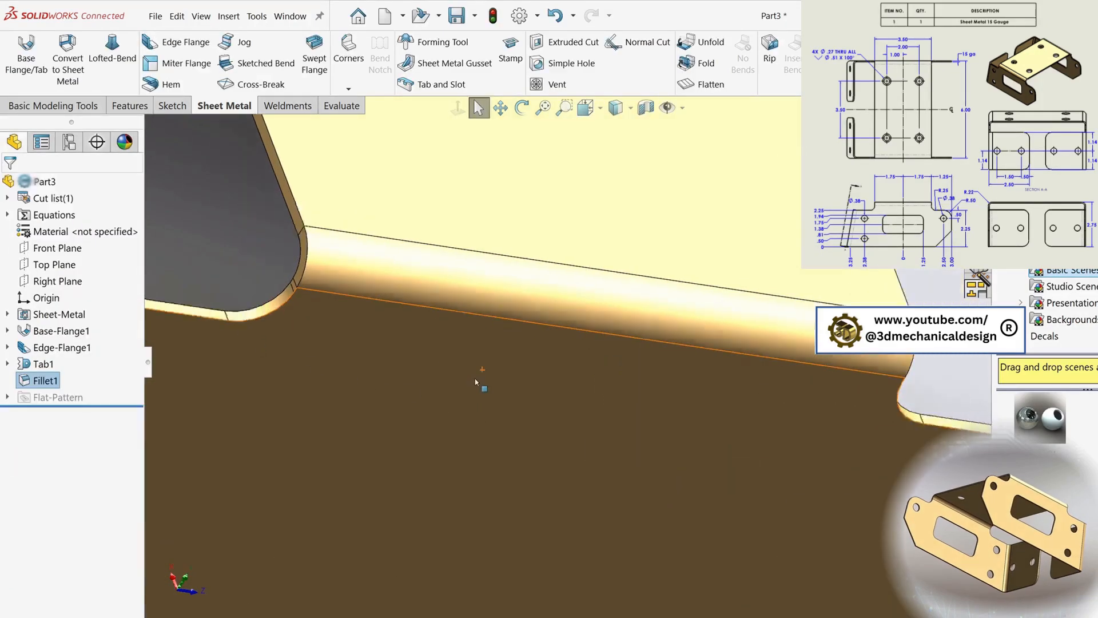
{"action": "scroll", "coordinate": [480, 382], "scroll_direction": "up", "scroll_amount": 5}
{"action": "middle_click_drag", "start_coordinate": [480, 382], "coordinate": [534, 367]}
{"action": "left_click", "coordinate": [529, 374]}
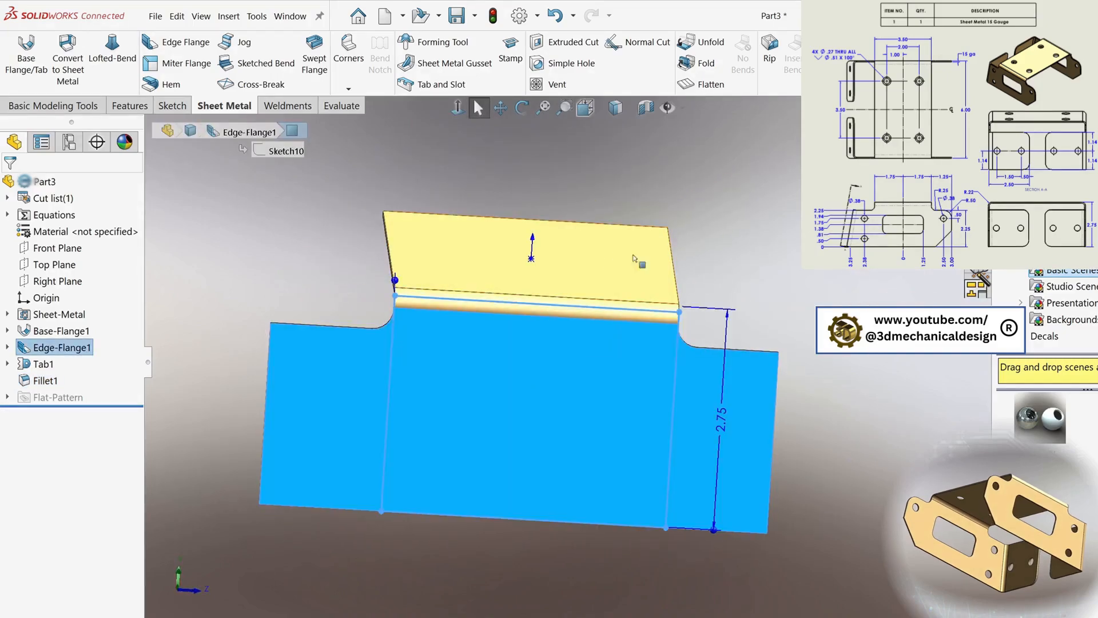
{"action": "left_click", "coordinate": [749, 329]}
{"action": "middle_click_drag", "start_coordinate": [749, 328], "coordinate": [716, 365]}
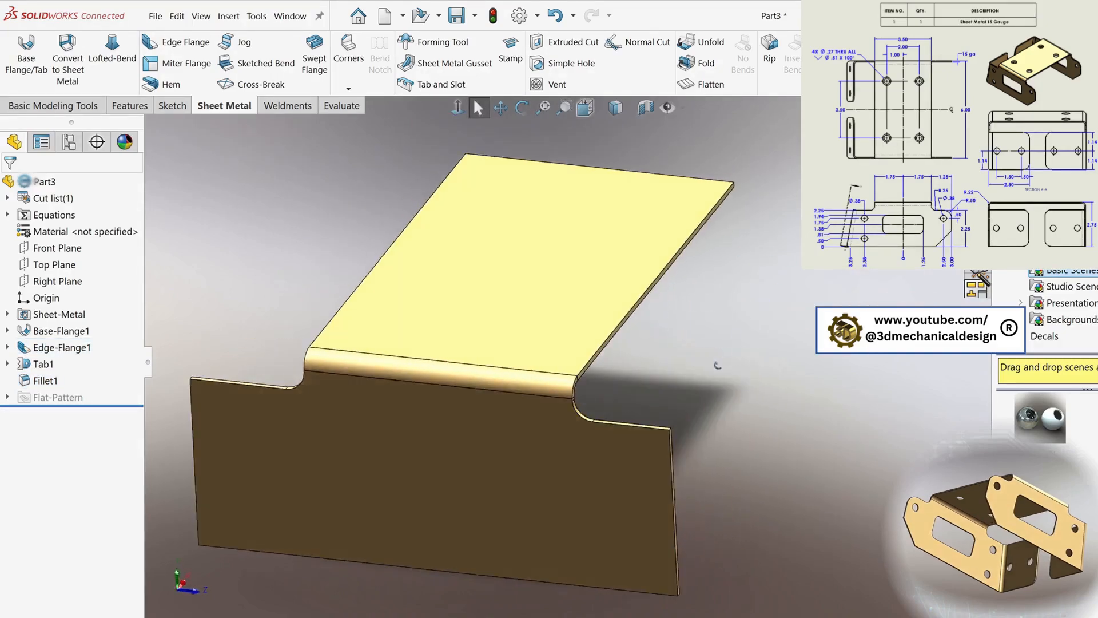
Review the settings of the inner-corner fillet on the side flange and keep them as they are
{"action": "right_click", "coordinate": [40, 382]}
{"action": "left_click", "coordinate": [54, 256]}
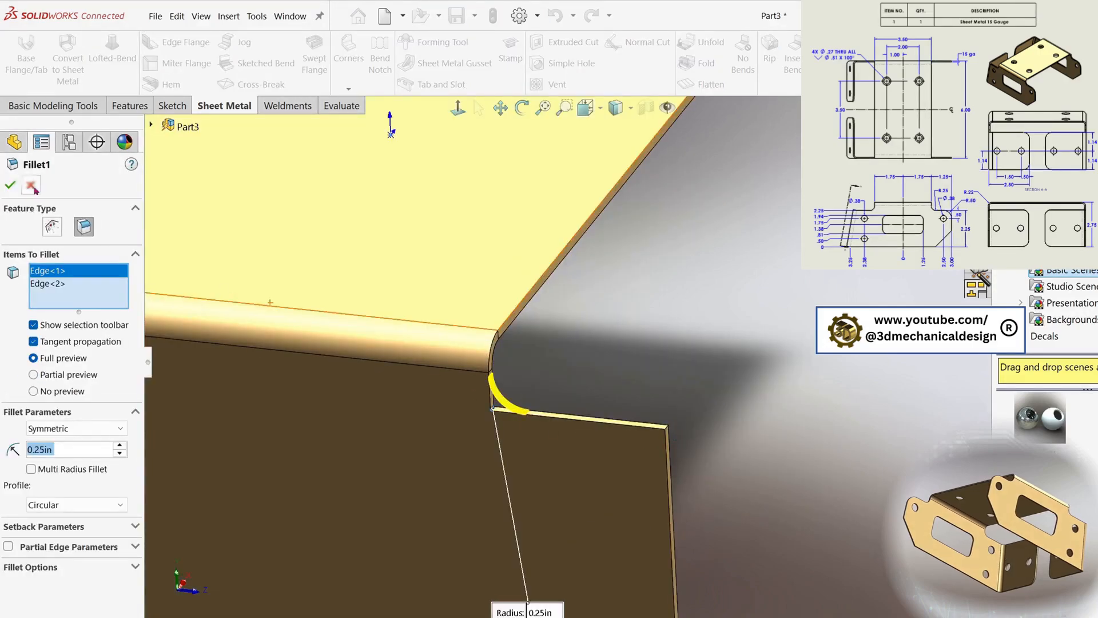
{"action": "left_click", "coordinate": [13, 185]}
{"action": "scroll", "coordinate": [507, 420], "scroll_direction": "up", "scroll_amount": 3}
{"action": "scroll", "coordinate": [507, 420], "scroll_direction": "up", "scroll_amount": 1}
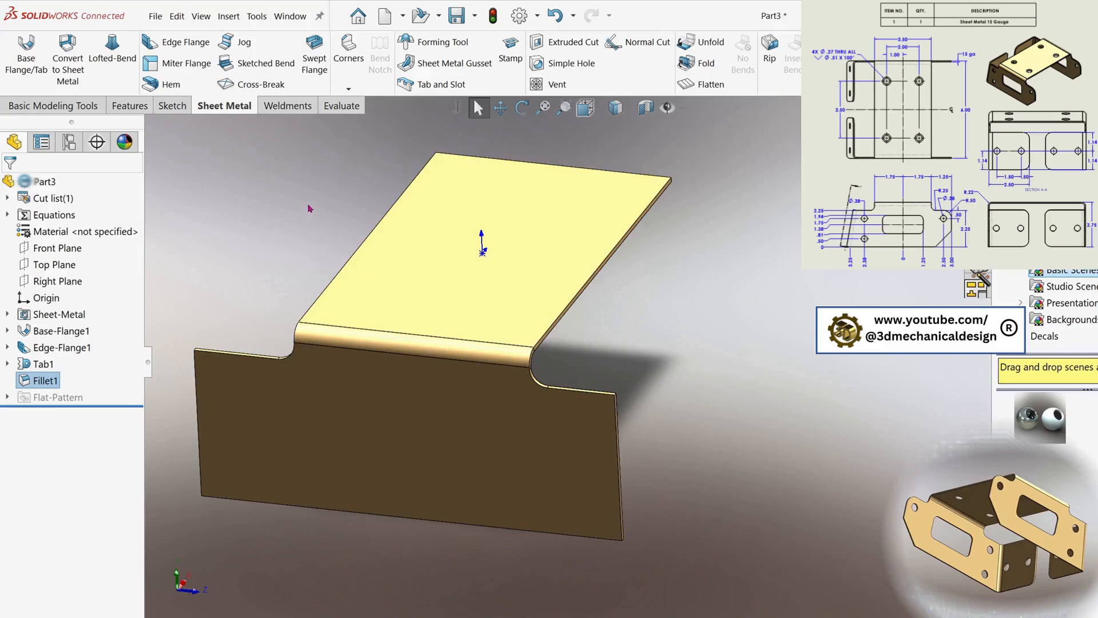
Fillet the upper outer corner of the flange's positive Z side extension with a 0.5 in radius
{"action": "key", "text": "s"}
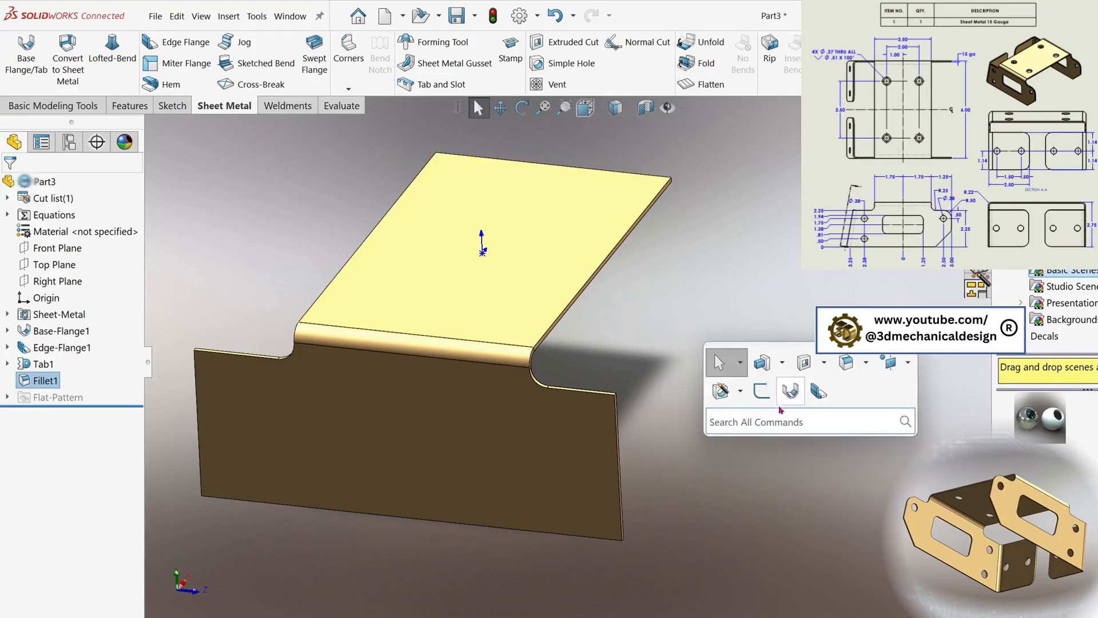
{"action": "left_click", "coordinate": [867, 363]}
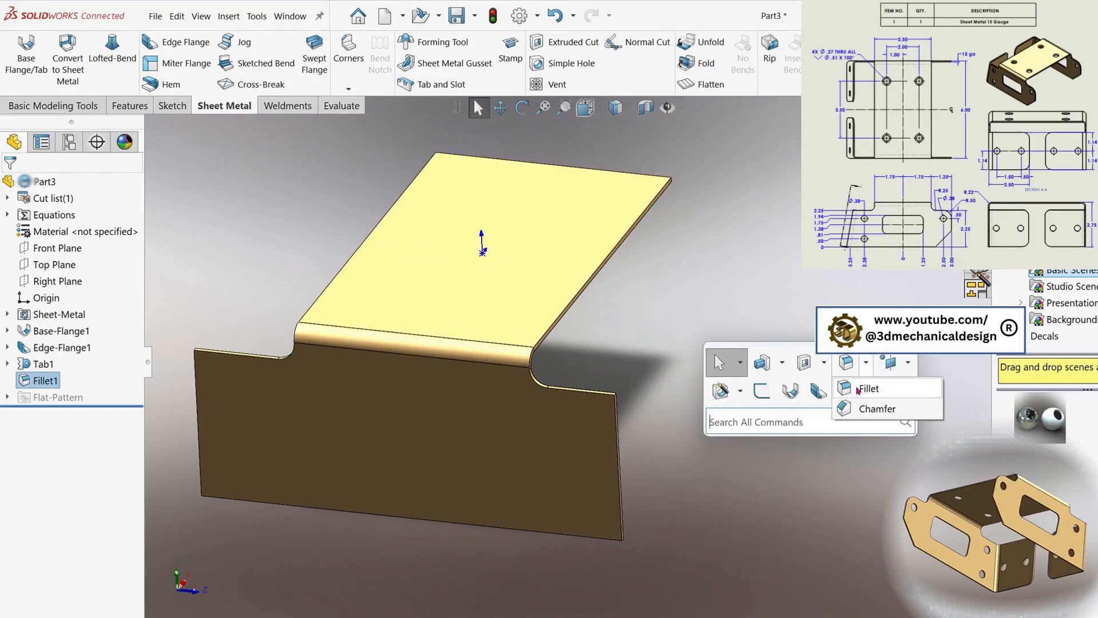
{"action": "left_click", "coordinate": [846, 391]}
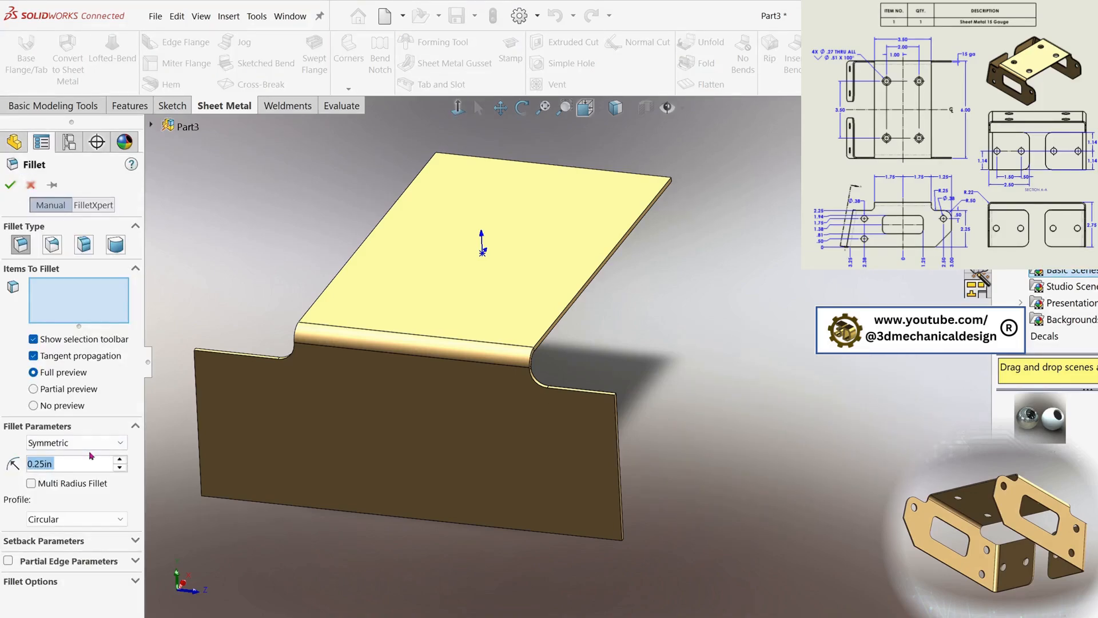
{"action": "key", "text": "BackSpace"}
{"action": "type", "text": "."}
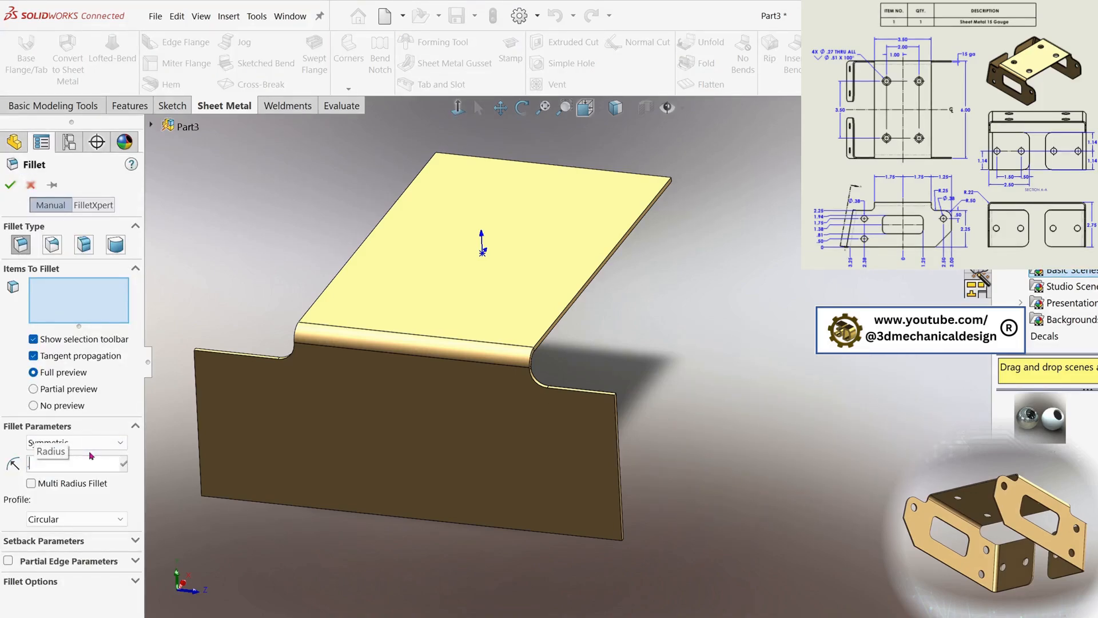
{"action": "type", "text": "5"}
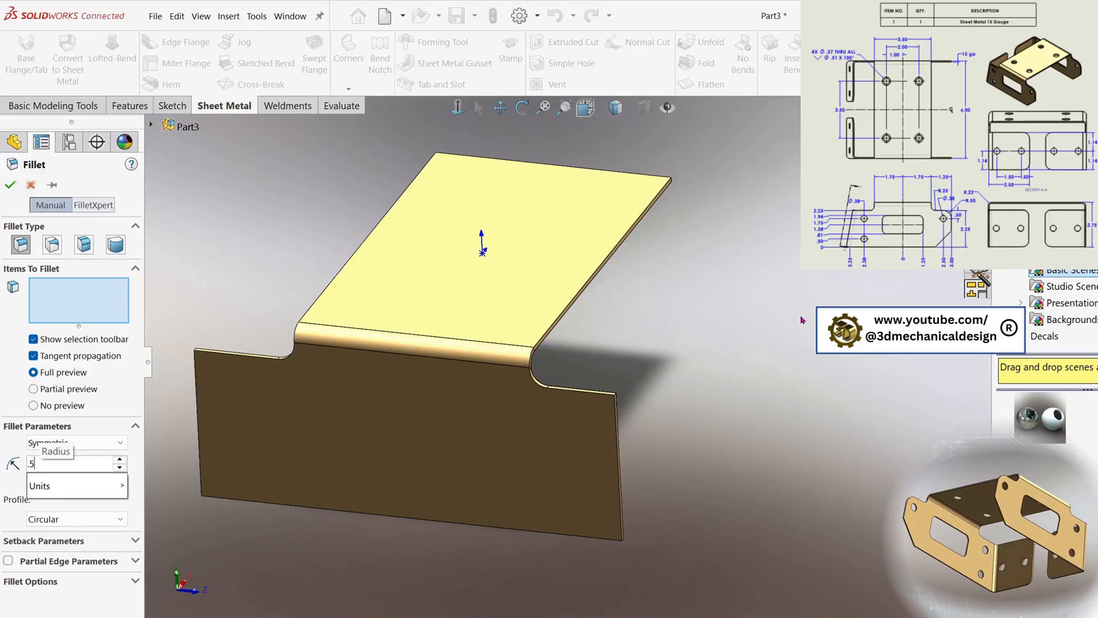
{"action": "key", "text": "Return"}
{"action": "scroll", "coordinate": [611, 382], "scroll_direction": "down", "scroll_amount": 5}
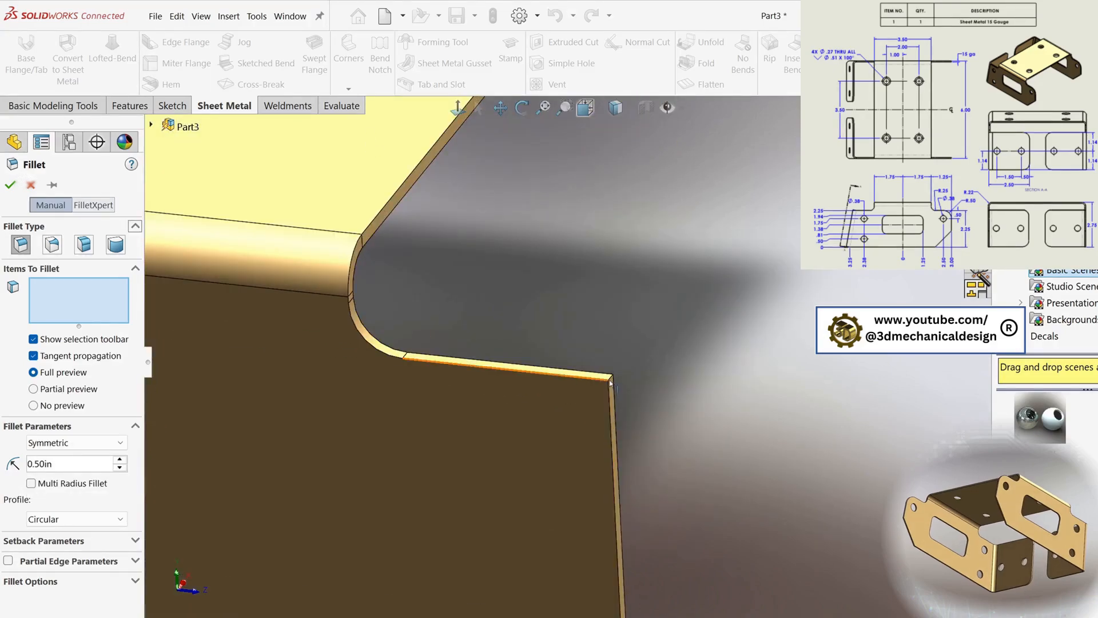
{"action": "left_click", "coordinate": [611, 382]}
{"action": "scroll", "coordinate": [529, 429], "scroll_direction": "up", "scroll_amount": 3}
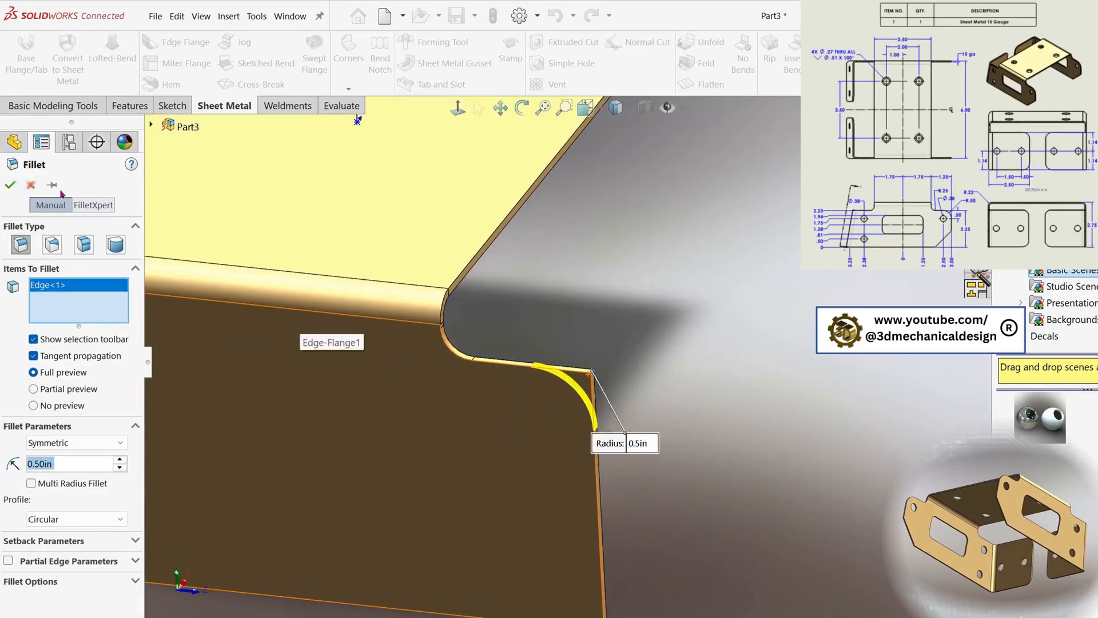
{"action": "left_click", "coordinate": [11, 185]}
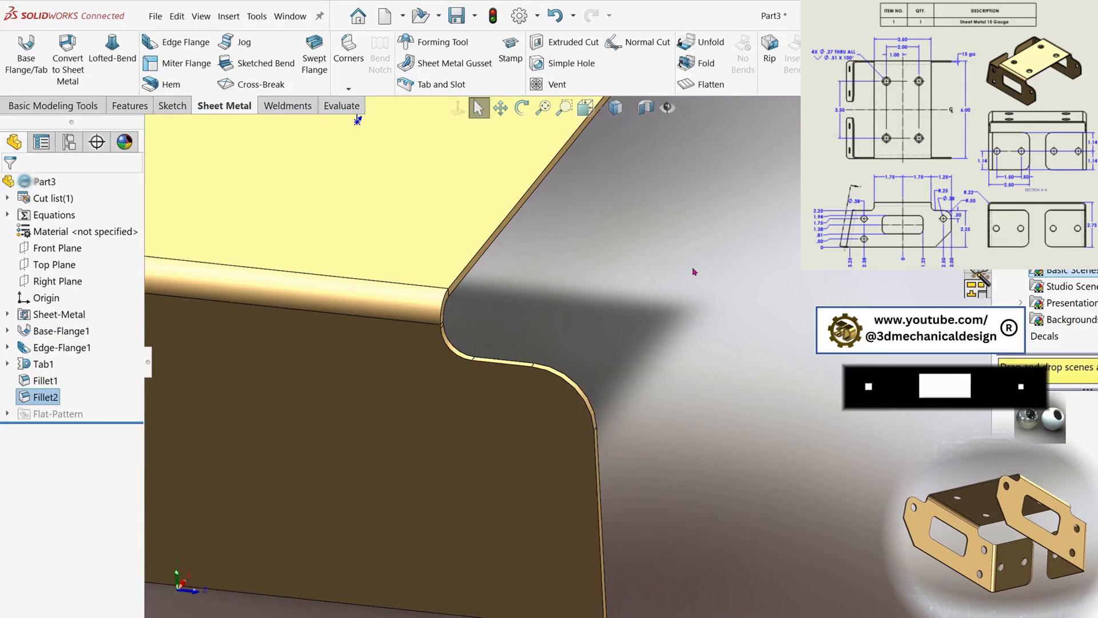
Chamfer the lower outer corner of the flange's positive Z side extension at 1 in and 45 degrees
{"action": "key", "text": "s"}
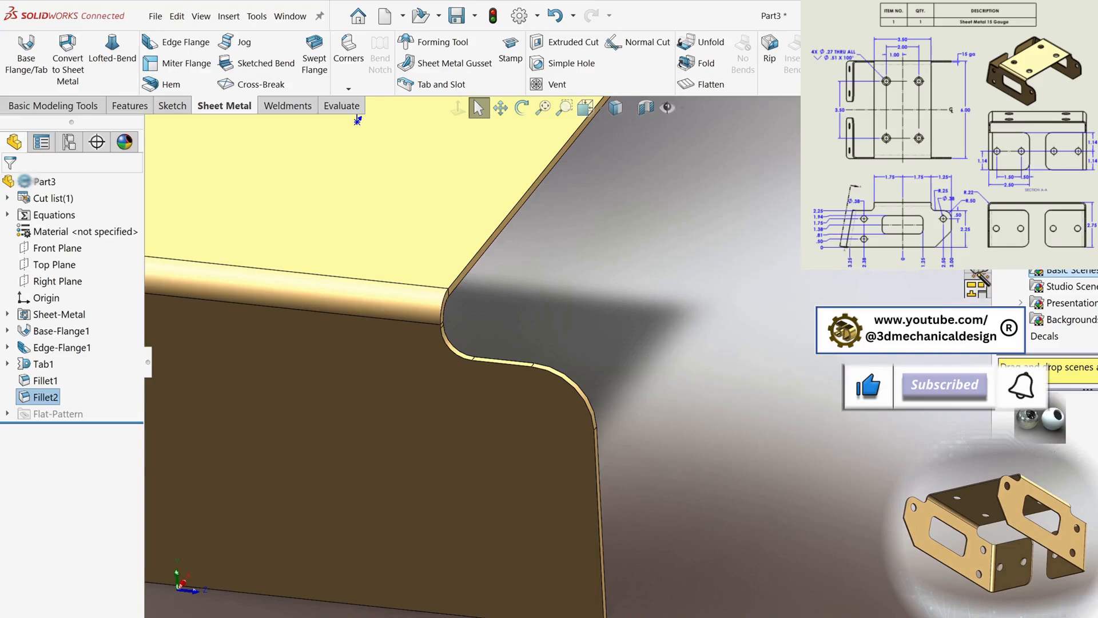
{"action": "scroll", "coordinate": [595, 504], "scroll_direction": "up", "scroll_amount": 1}
{"action": "middle_click_drag", "start_coordinate": [596, 504], "coordinate": [632, 458]}
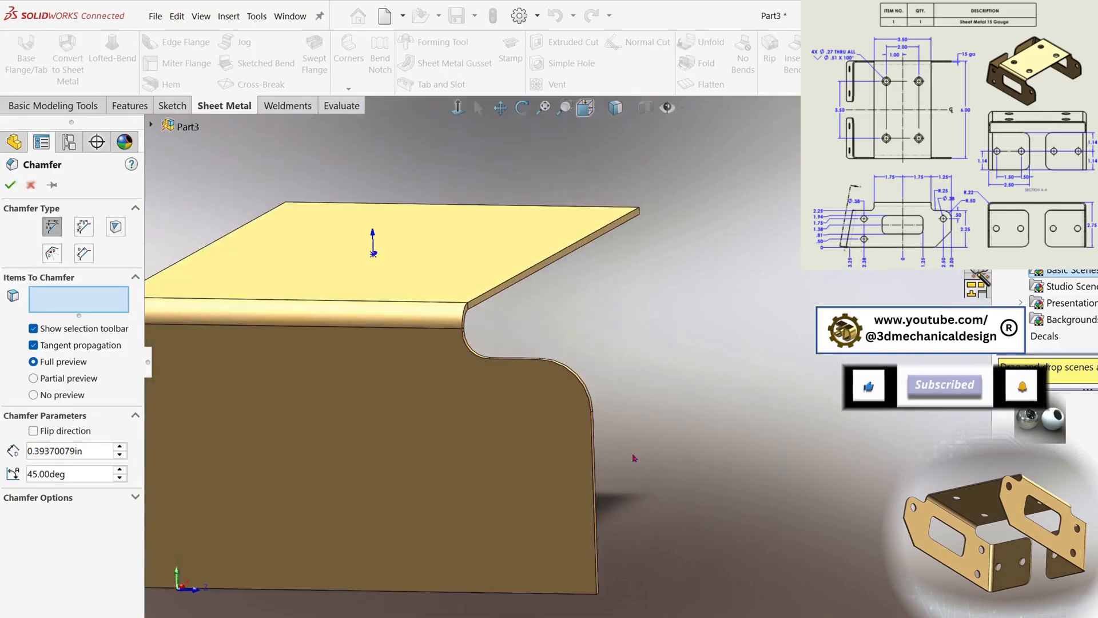
{"action": "left_click", "coordinate": [90, 448]}
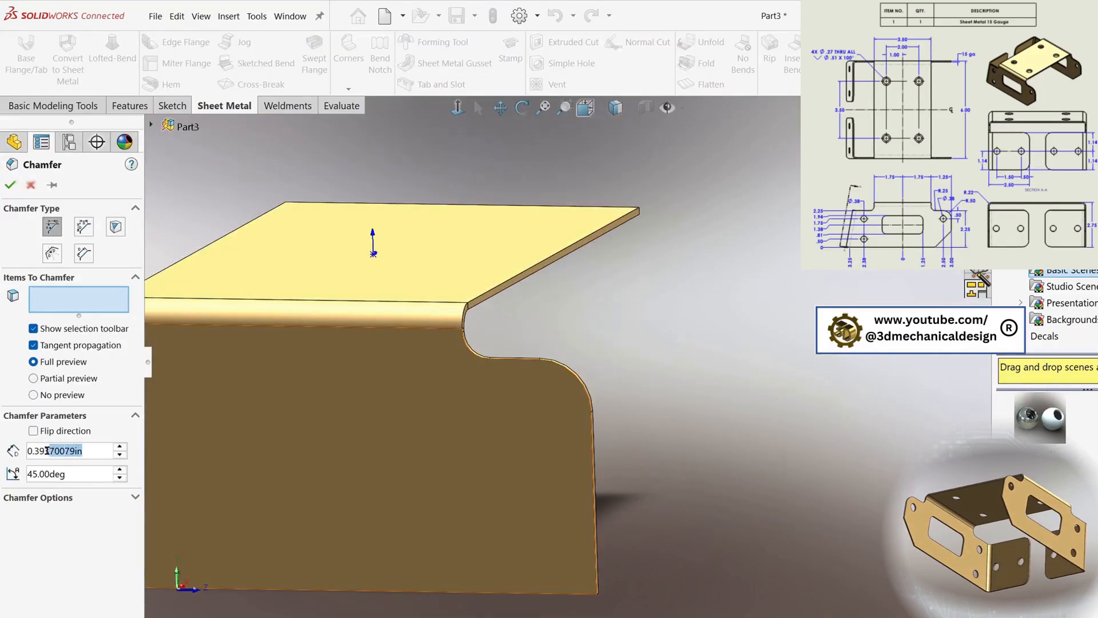
{"action": "left_click_drag", "start_coordinate": [47, 451], "coordinate": [24, 451]}
{"action": "type", "text": "1"}
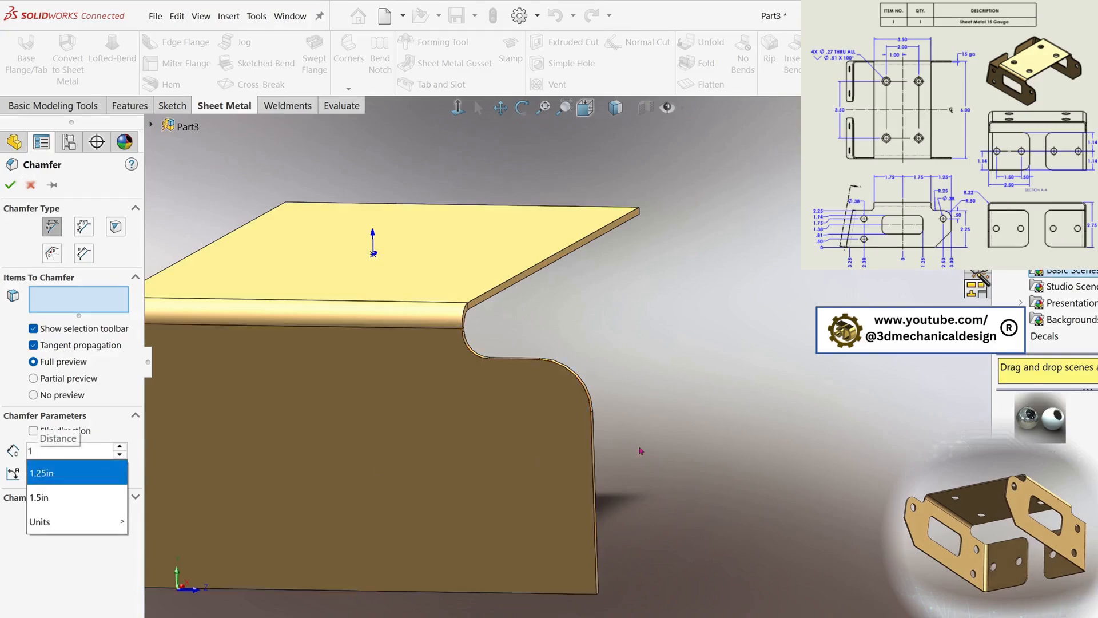
{"action": "key", "text": "Return"}
{"action": "middle_click_drag", "start_coordinate": [581, 562], "coordinate": [526, 418]}
{"action": "scroll", "coordinate": [526, 418], "scroll_direction": "down", "scroll_amount": 6}
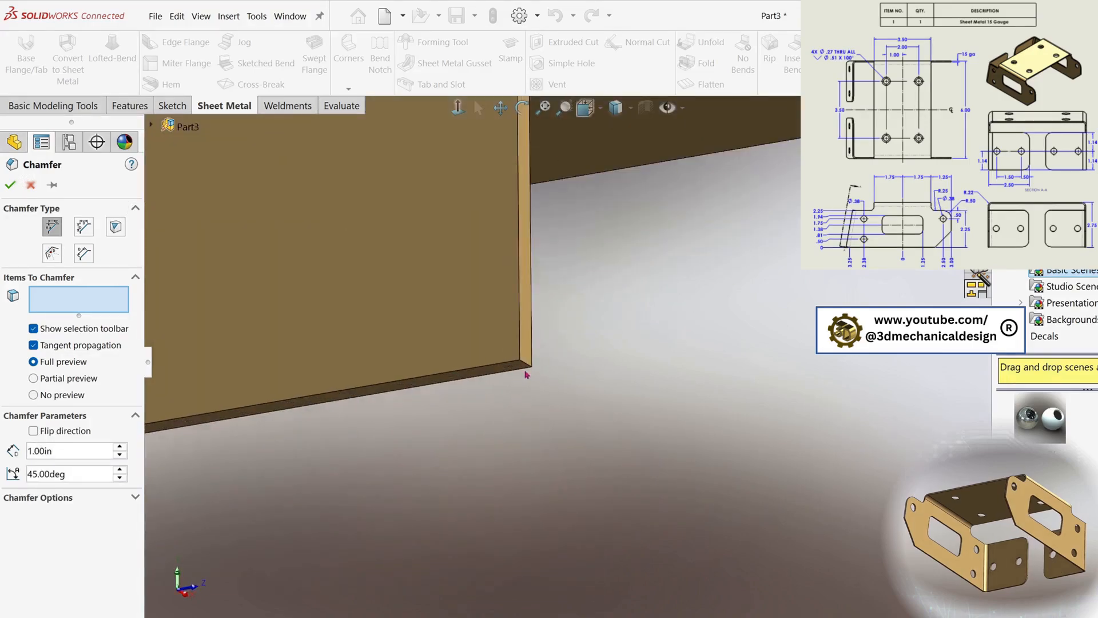
{"action": "left_click", "coordinate": [528, 366]}
{"action": "scroll", "coordinate": [502, 356], "scroll_direction": "up", "scroll_amount": 6}
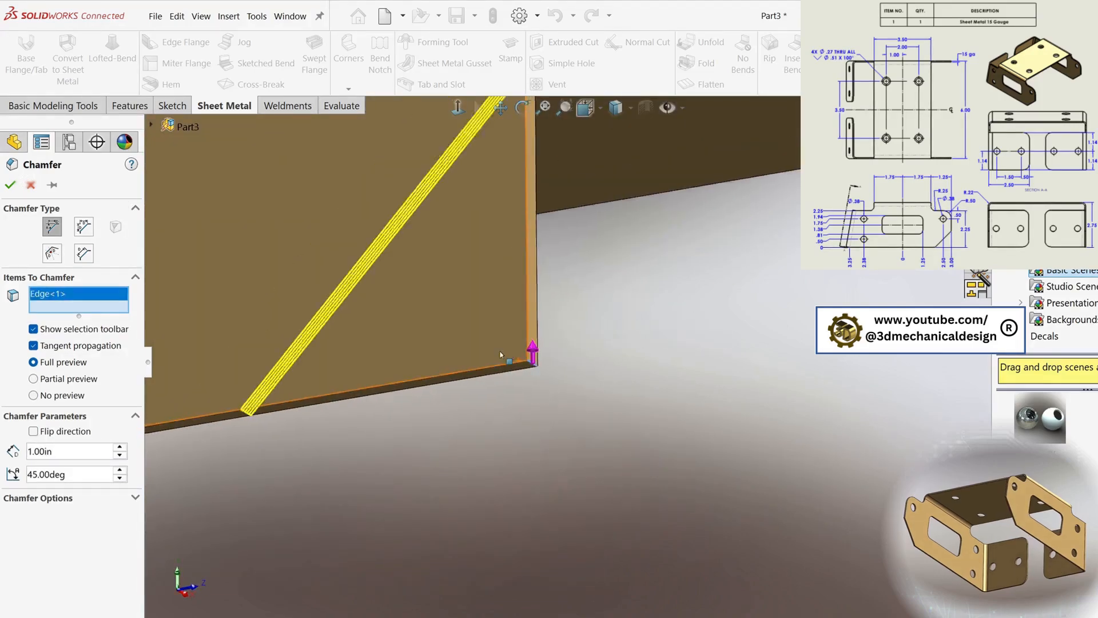
{"action": "middle_click_drag", "start_coordinate": [503, 355], "coordinate": [480, 335]}
{"action": "scroll", "coordinate": [429, 291], "scroll_direction": "up", "scroll_amount": 5}
{"action": "middle_click_drag", "start_coordinate": [429, 291], "coordinate": [453, 311]}
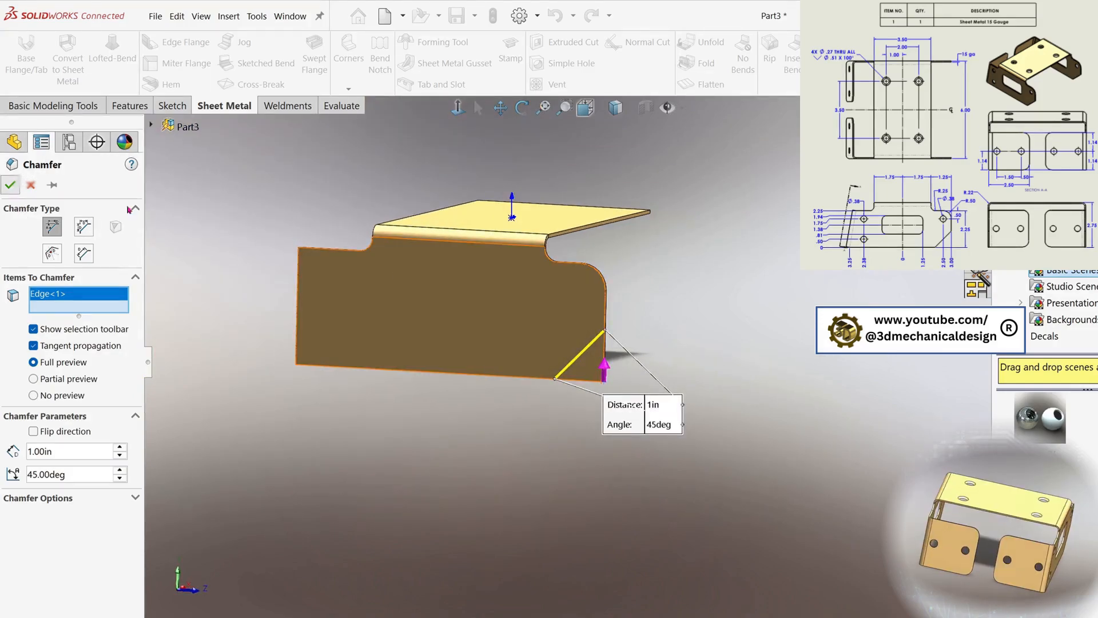
{"action": "key", "text": "Return"}
Sketch a circle about 0.48 in in diameter on the flange's outer face, centered on the 0.5 in corner fillet's center
{"action": "left_click", "coordinate": [541, 292]}
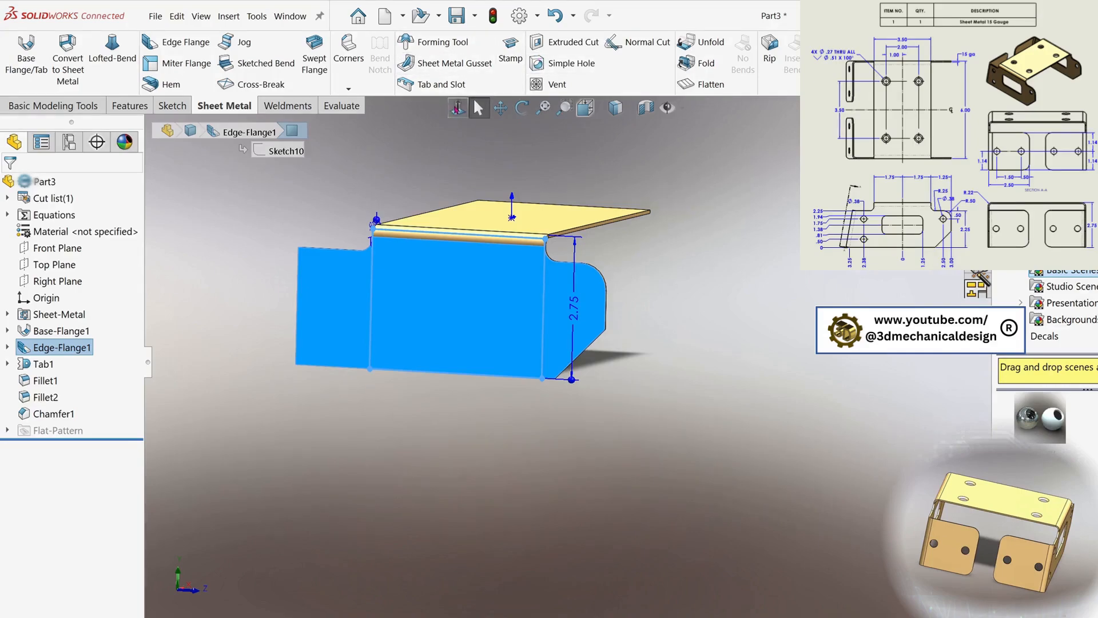
{"action": "left_click", "coordinate": [457, 107]}
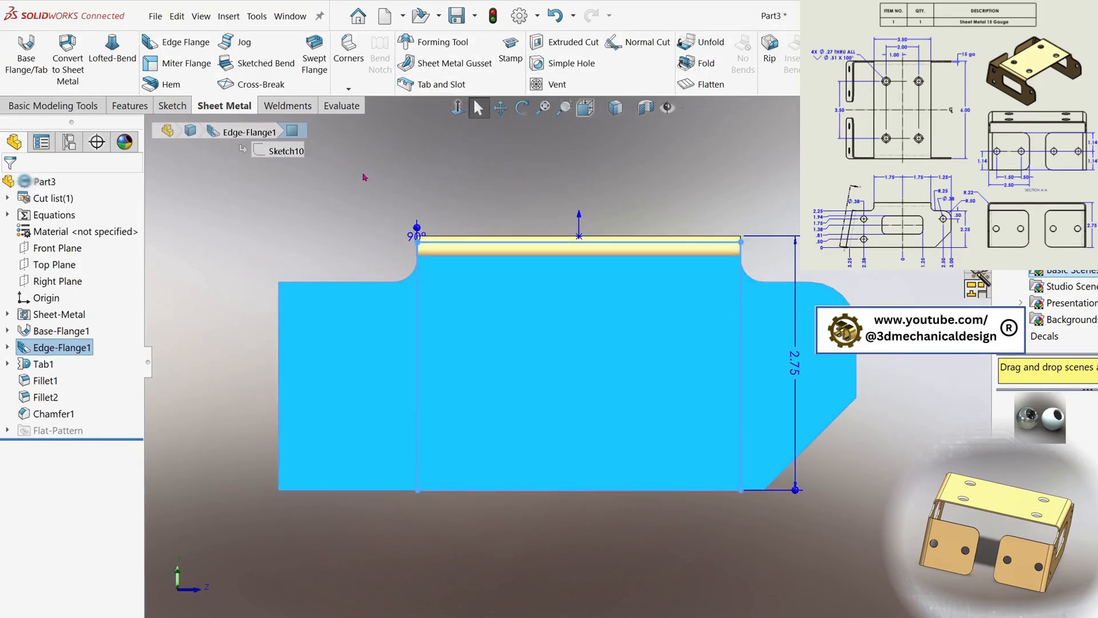
{"action": "left_click", "coordinate": [176, 106]}
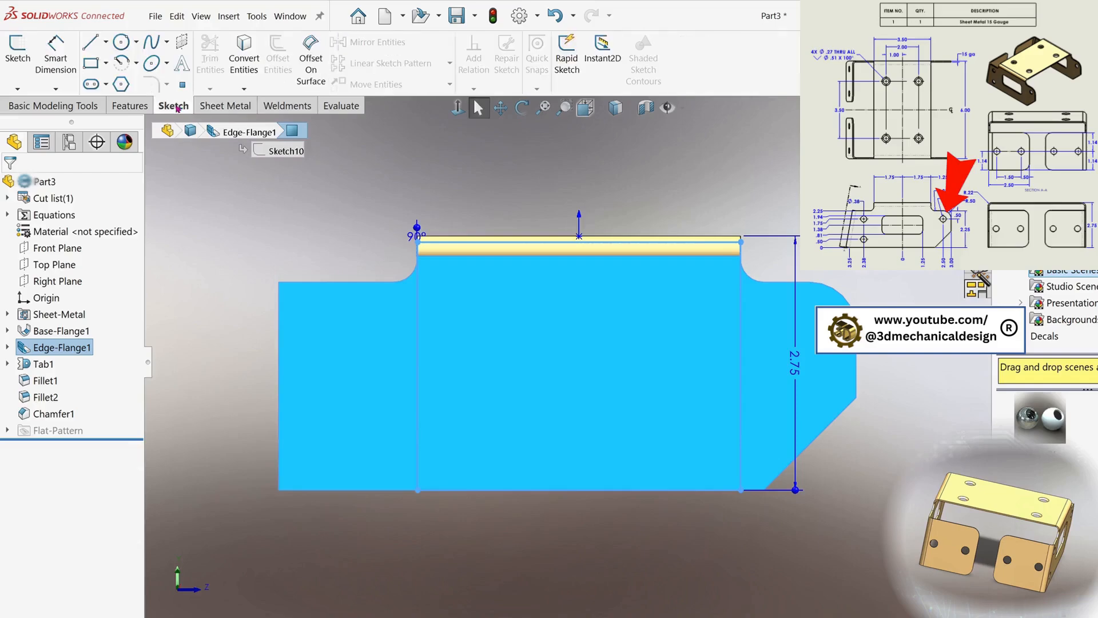
{"action": "key", "text": "s"}
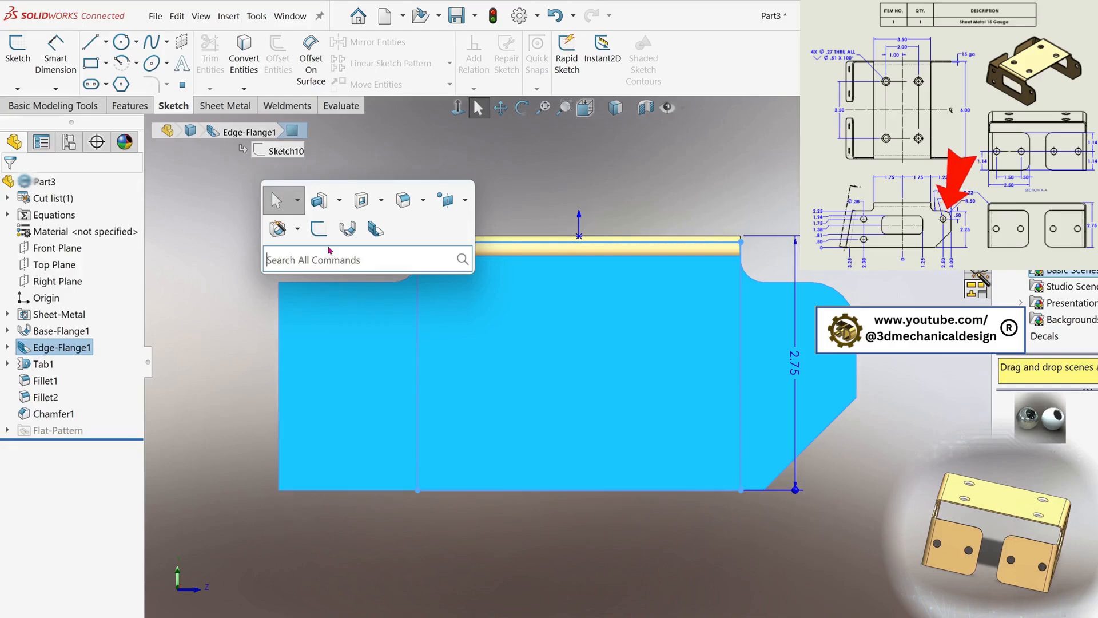
{"action": "left_click", "coordinate": [321, 231]}
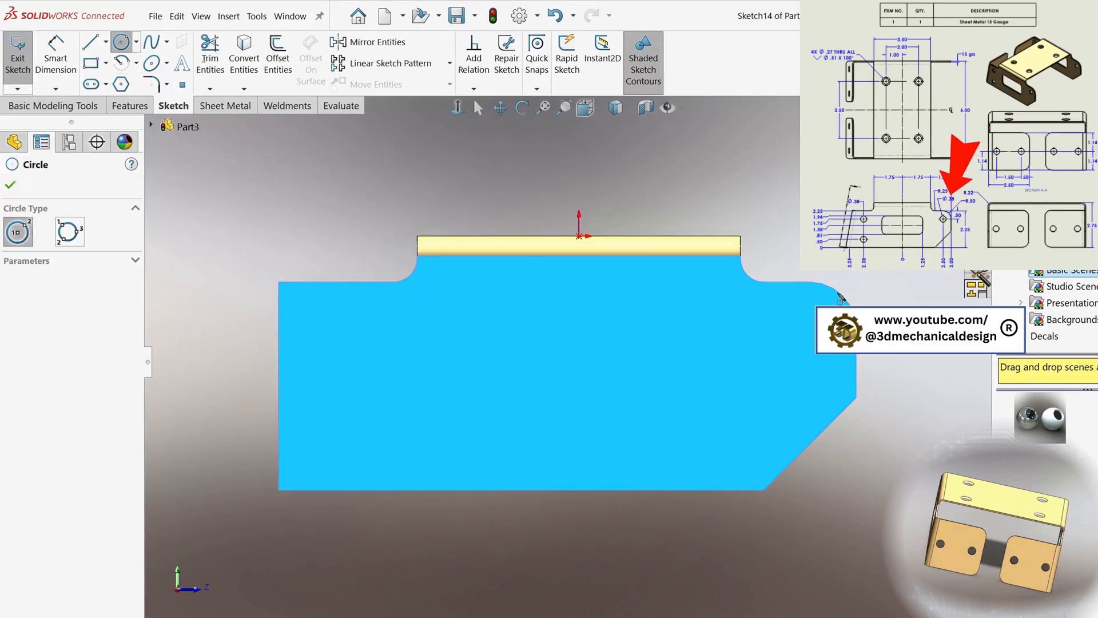
{"action": "left_click", "coordinate": [811, 330]}
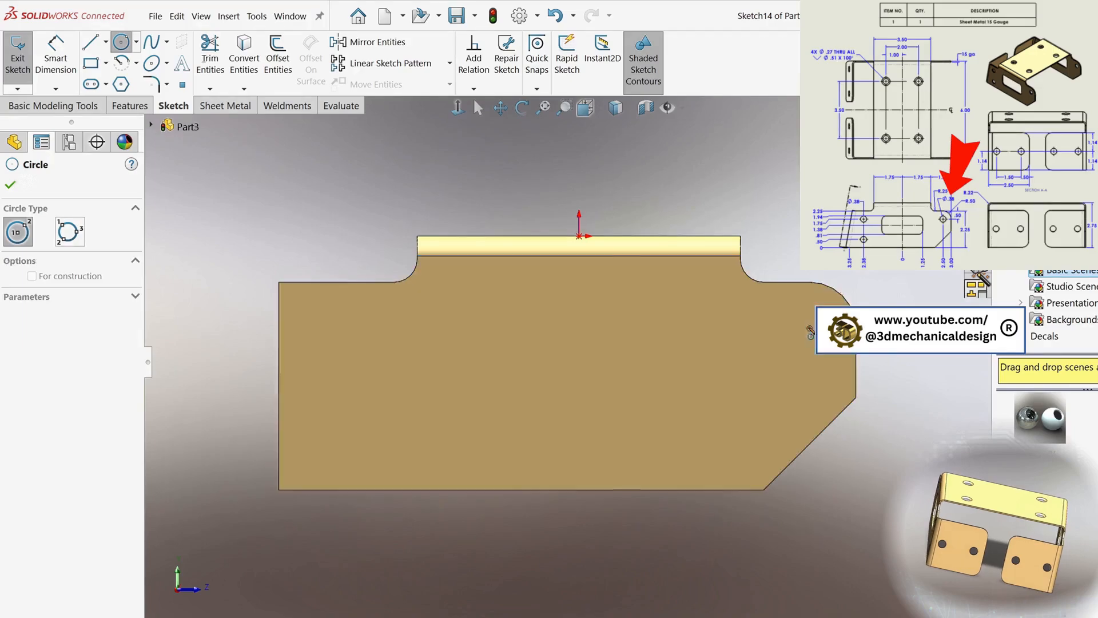
{"action": "left_click", "coordinate": [804, 313]}
Dimension the circle's diameter to 0.375 in
{"action": "key", "text": "s"}
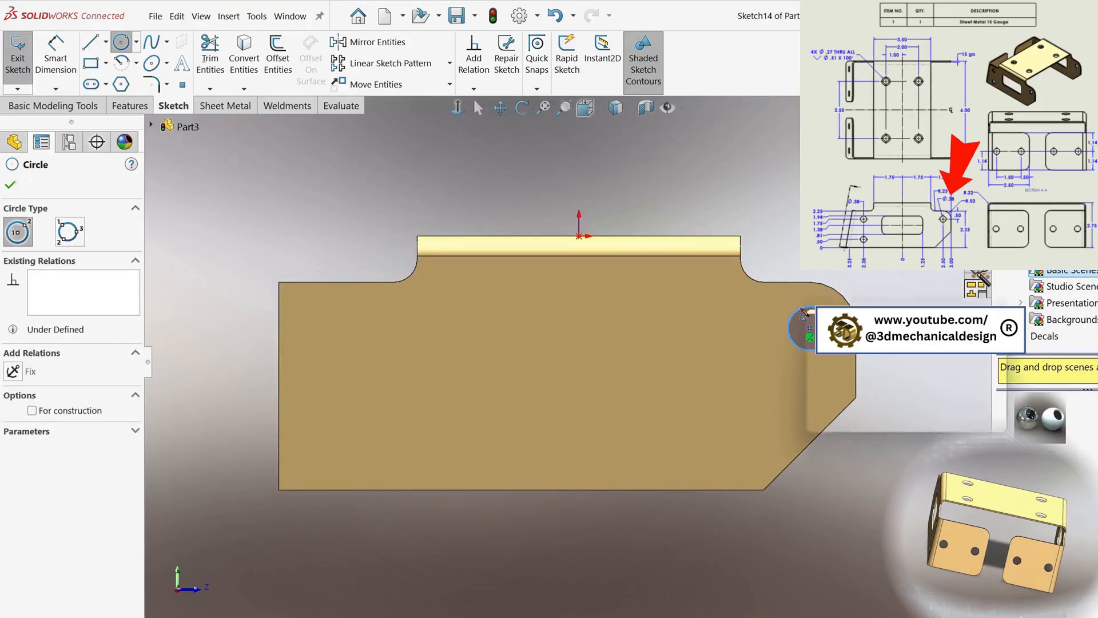
{"action": "left_click", "coordinate": [864, 331]}
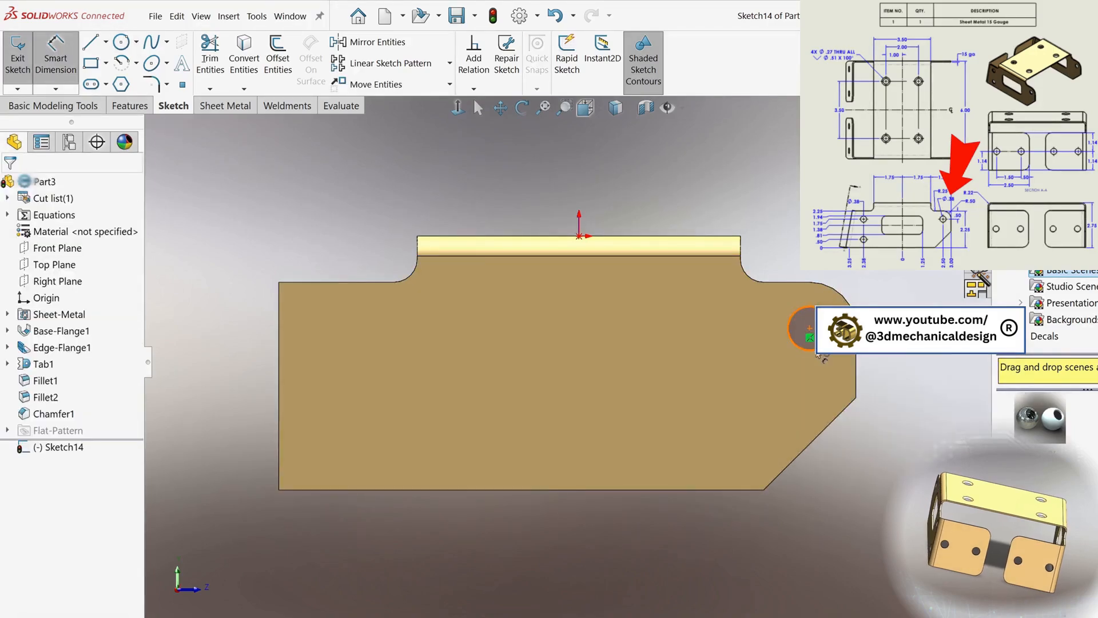
{"action": "left_click", "coordinate": [815, 350]}
{"action": "left_click", "coordinate": [737, 199]}
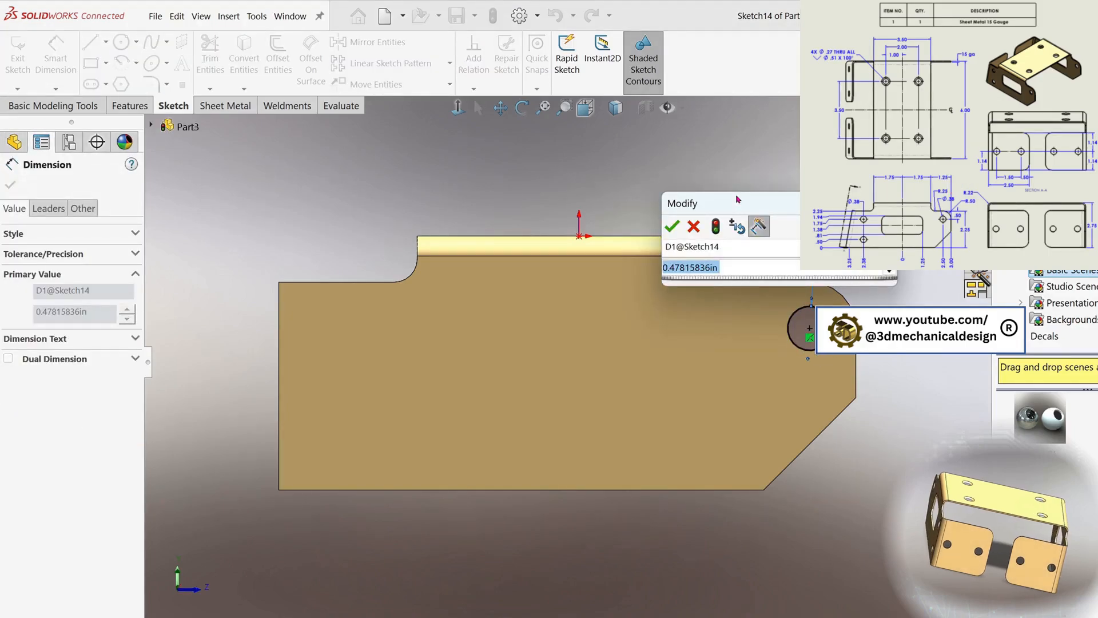
{"action": "key", "text": "BackSpace"}
{"action": "type", "text": ".3"}
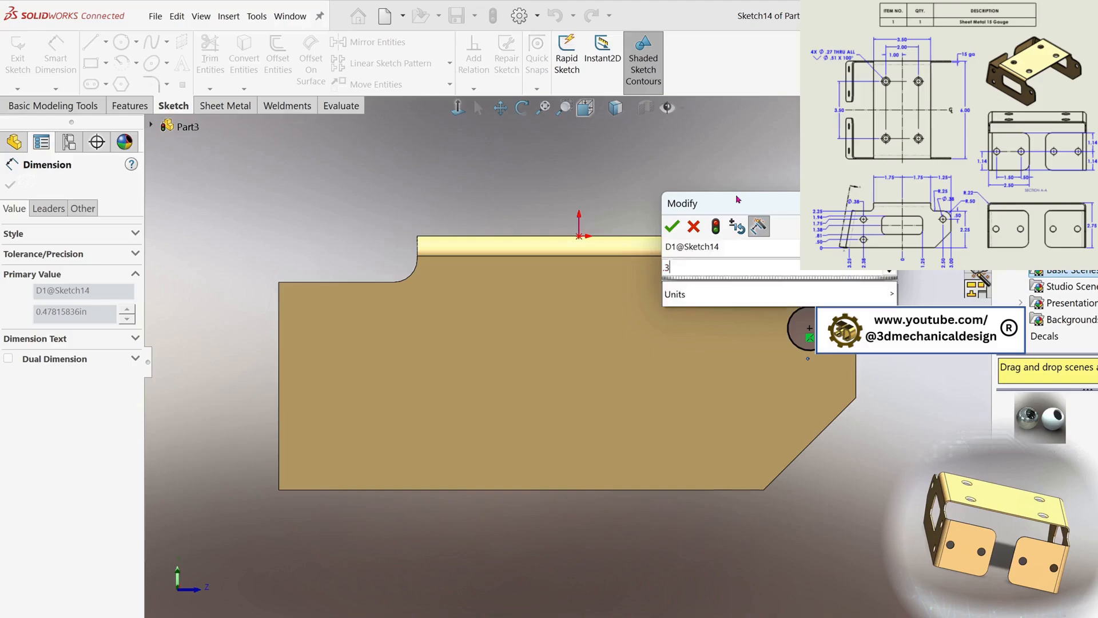
{"action": "type", "text": "7"}
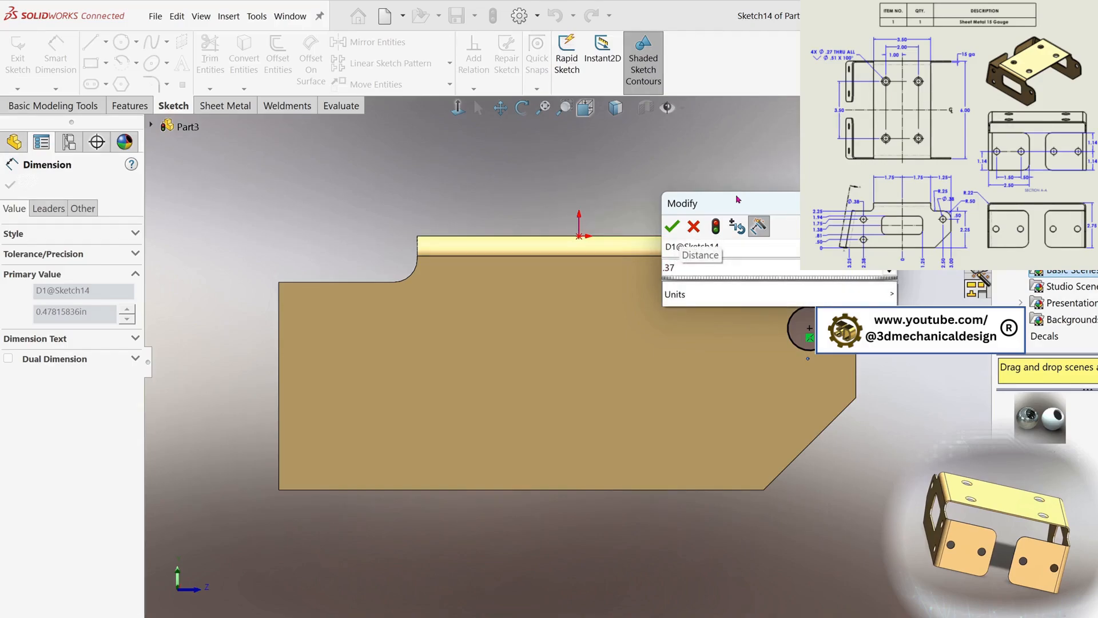
{"action": "type", "text": "5"}
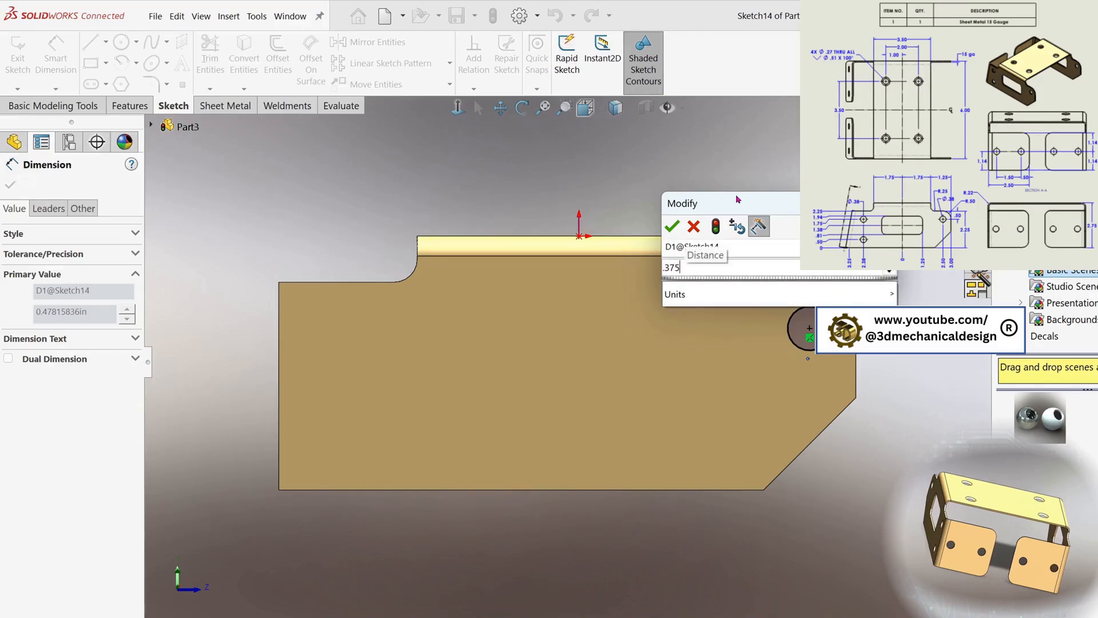
{"action": "left_click", "coordinate": [681, 228]}
{"action": "key", "text": "s"}
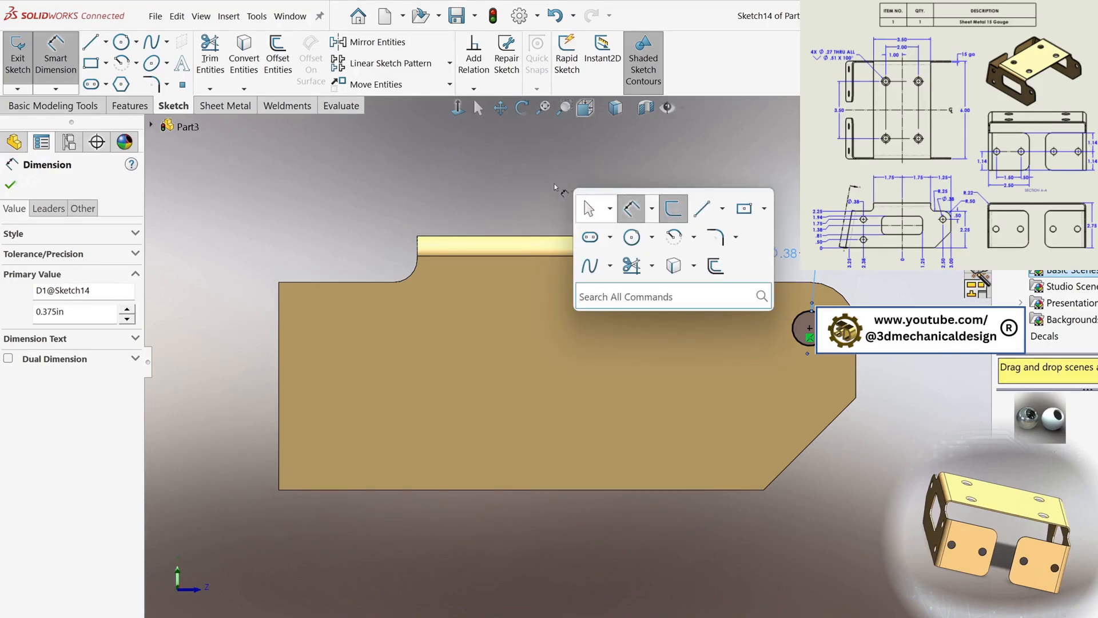
{"action": "key", "text": "Escape"}
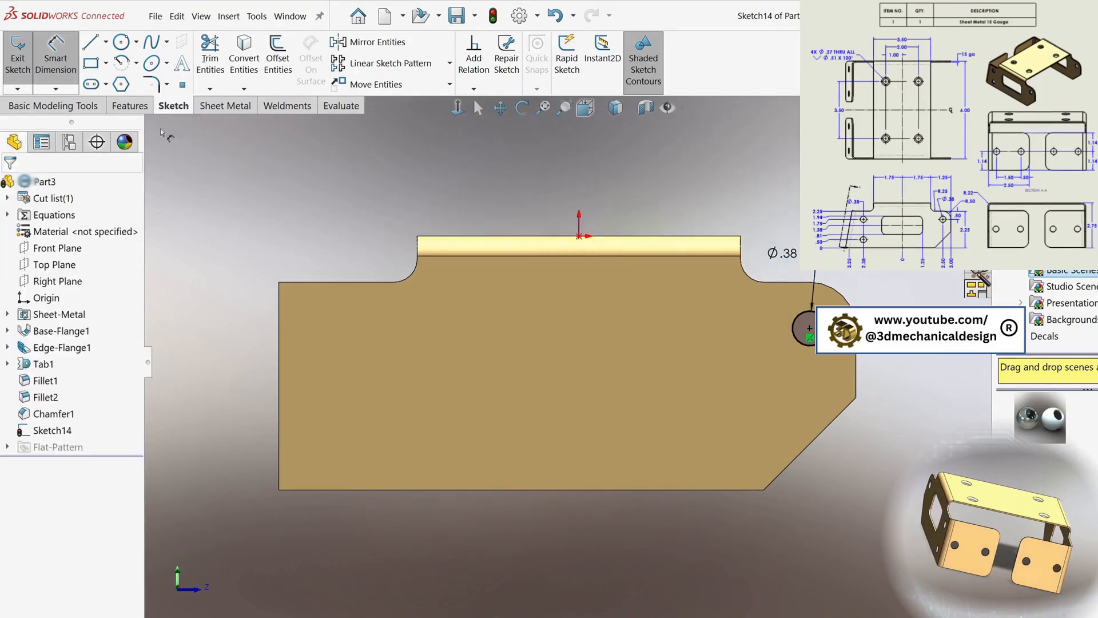
Cut the circle through the flange as a hole with an Up To Next extruded cut, keeping Normal cut on
{"action": "left_click", "coordinate": [118, 109]}
{"action": "left_click", "coordinate": [215, 57]}
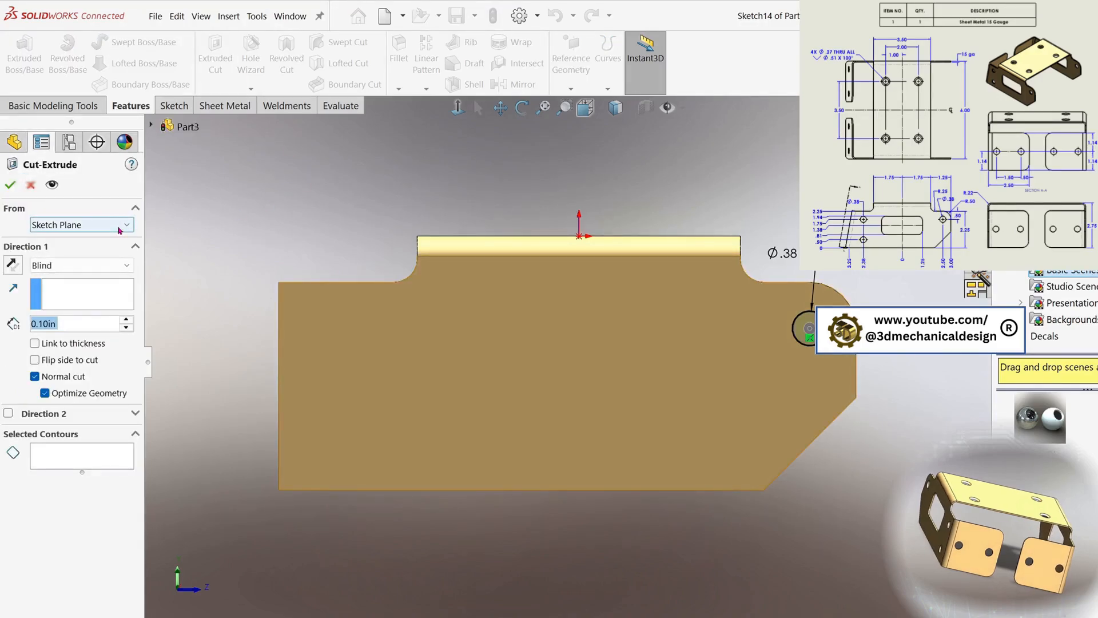
{"action": "left_click", "coordinate": [115, 265]}
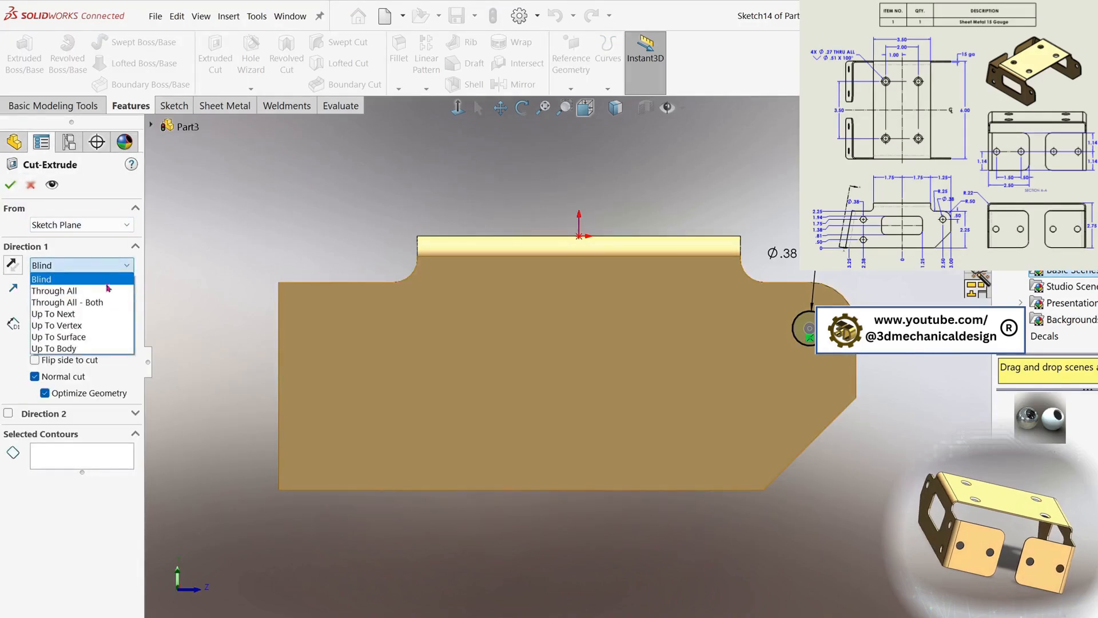
{"action": "left_click", "coordinate": [99, 314]}
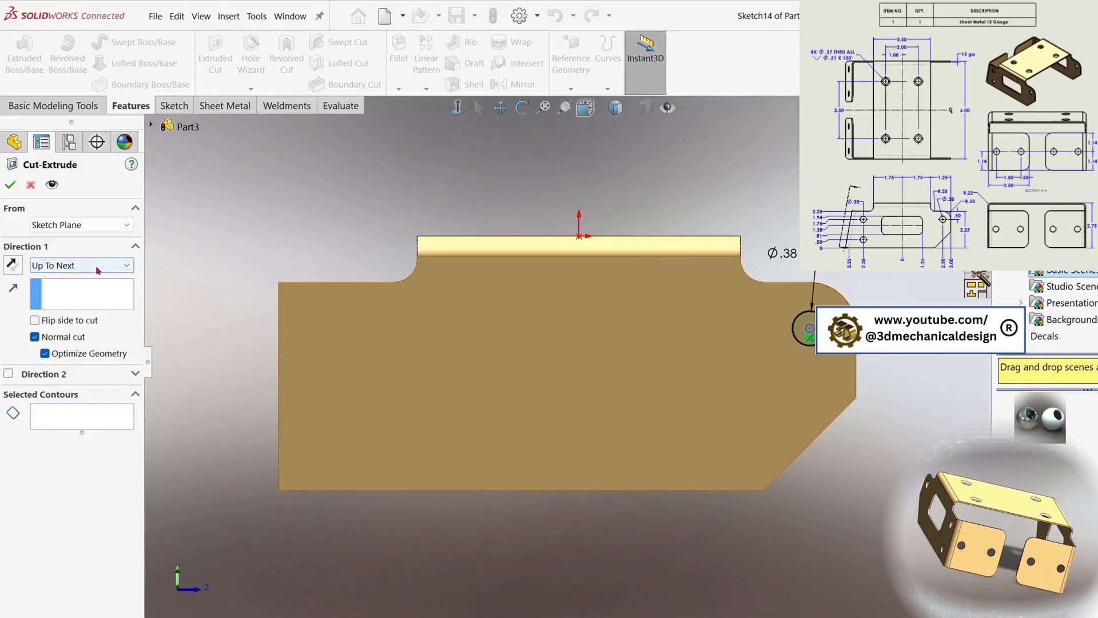
{"action": "left_click", "coordinate": [13, 185]}
{"action": "scroll", "coordinate": [505, 367], "scroll_direction": "up", "scroll_amount": 1}
{"action": "mouse_move", "coordinate": [506, 367]}
{"action": "middle_mouse_down"}
{"action": "mouse_move", "coordinate": [504, 352]}
{"action": "mouse_move", "coordinate": [507, 368]}
{"action": "mouse_move", "coordinate": [490, 379]}
{"action": "mouse_move", "coordinate": [558, 373]}
{"action": "mouse_move", "coordinate": [498, 372]}
{"action": "middle_mouse_up"}
{"action": "left_click", "coordinate": [461, 368]}
{"action": "left_click", "coordinate": [445, 355]}
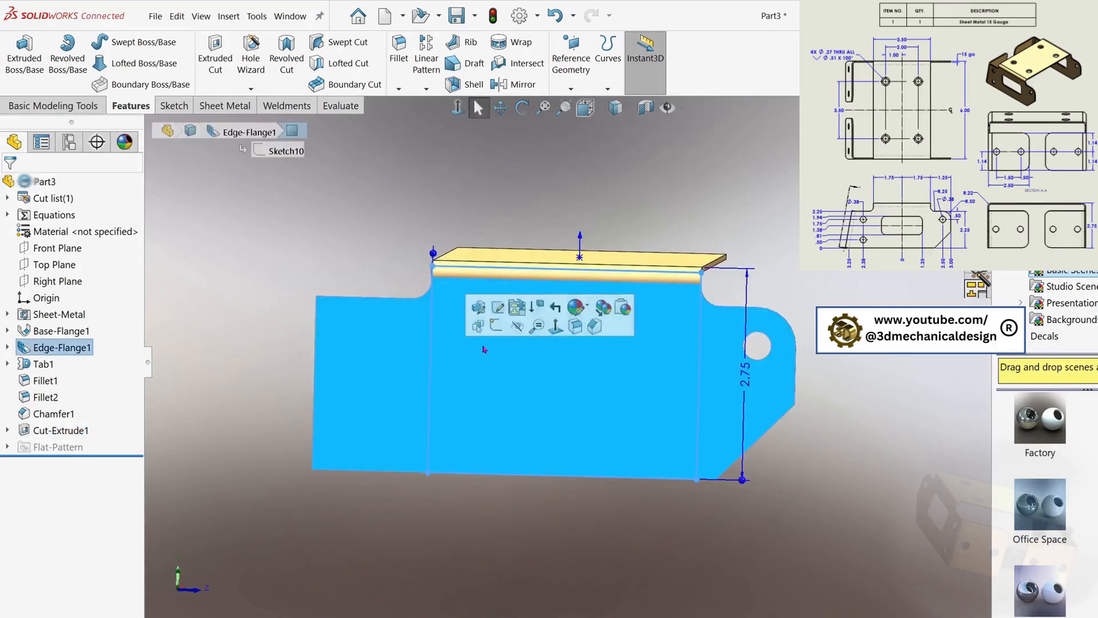
{"action": "left_click", "coordinate": [612, 170]}
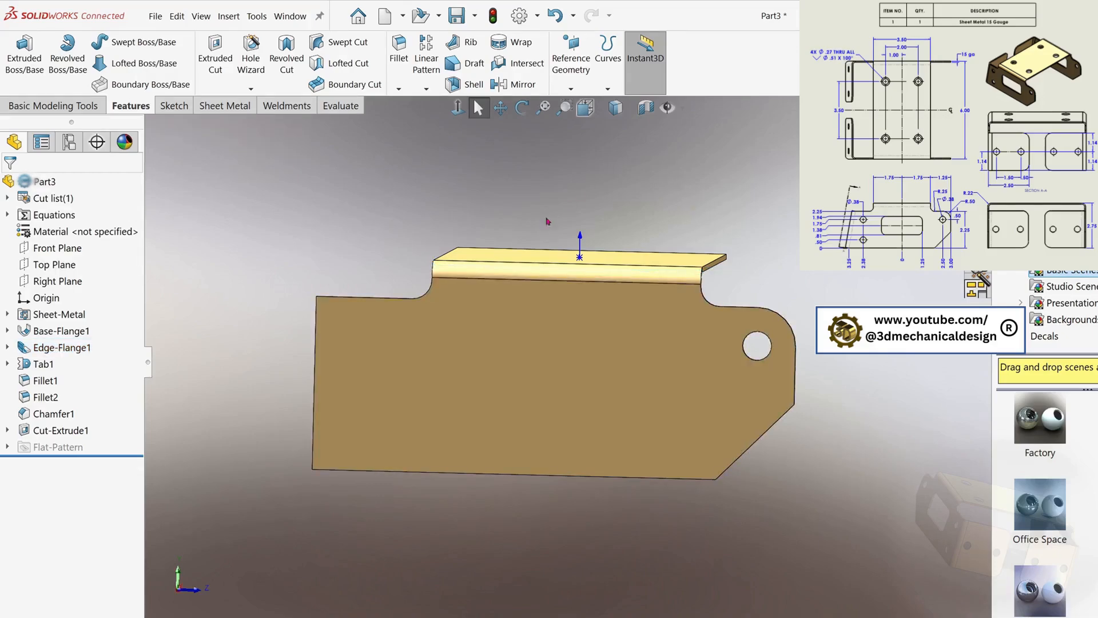
Sketch a closed triangle on the flange's outer face along its full negative Z end edge, with a top side about 0.43 in long
{"action": "left_click", "coordinate": [478, 358]}
{"action": "left_click", "coordinate": [458, 108]}
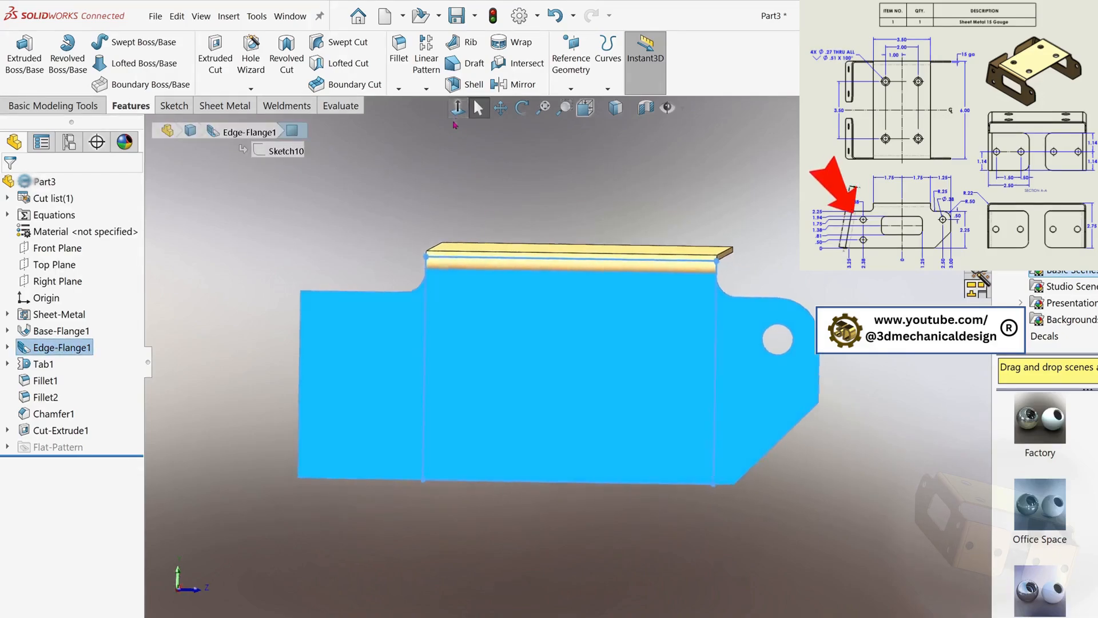
{"action": "left_click", "coordinate": [357, 239]}
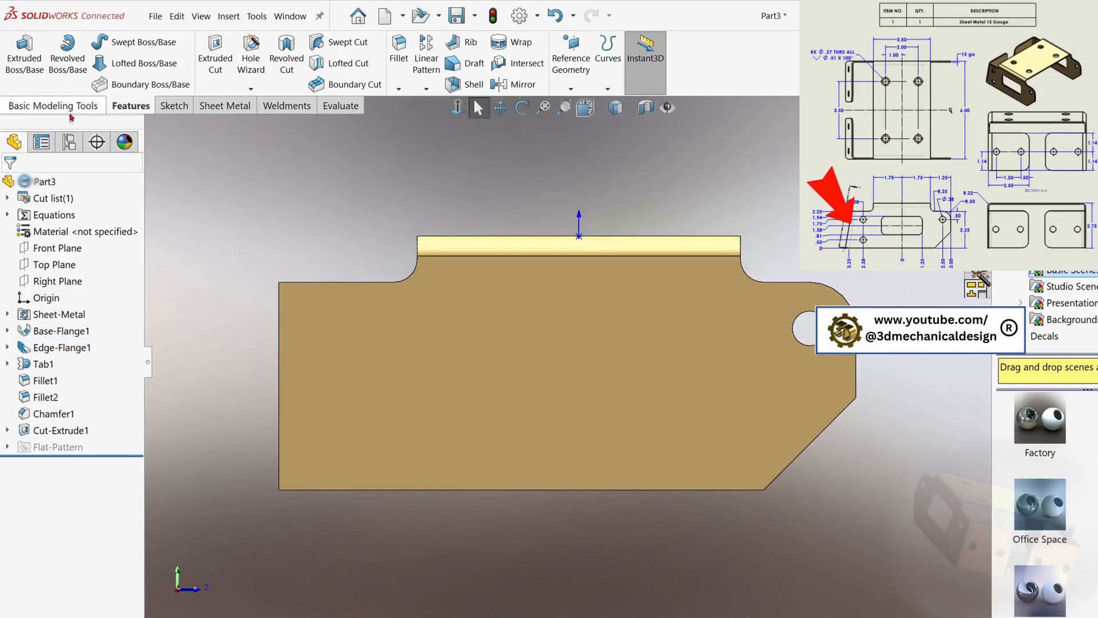
{"action": "left_click", "coordinate": [308, 443]}
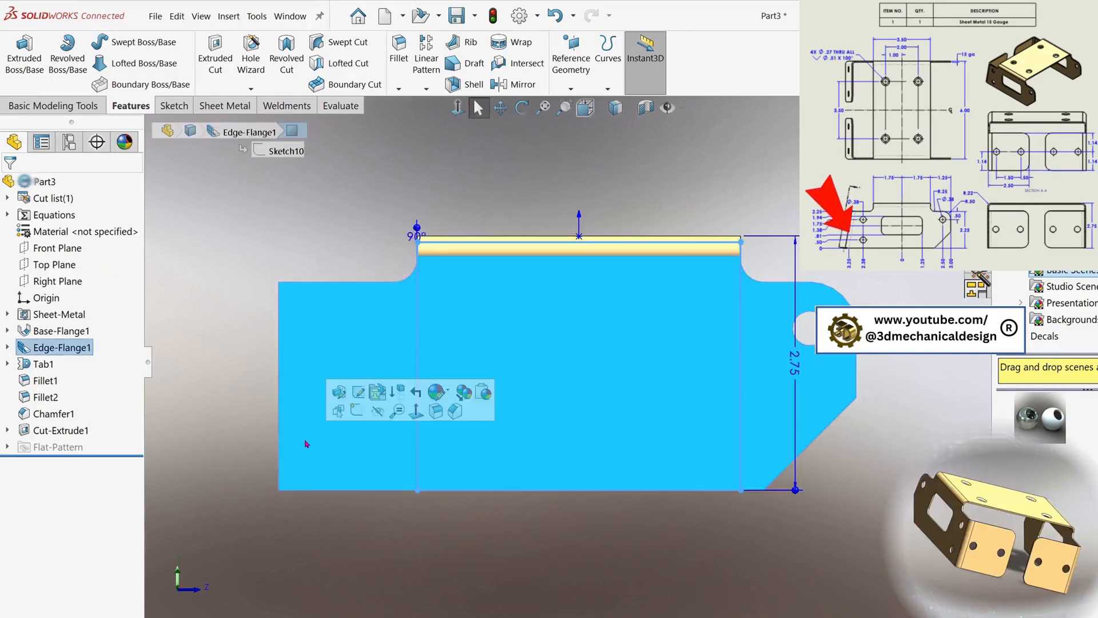
{"action": "key", "text": "s"}
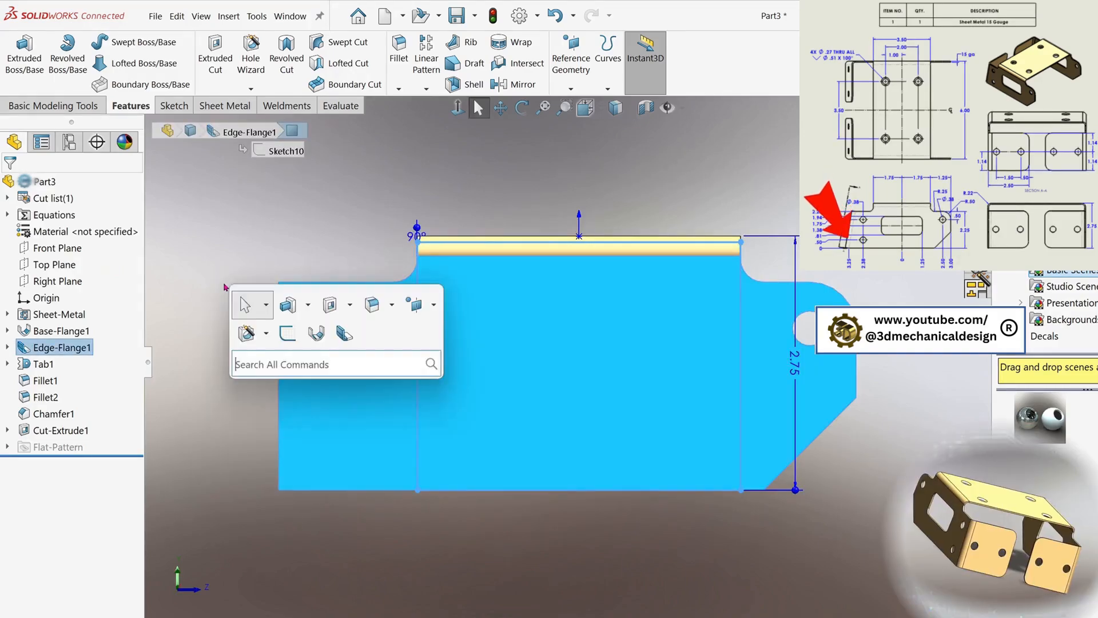
{"action": "left_click", "coordinate": [283, 331]}
{"action": "key", "text": "s"}
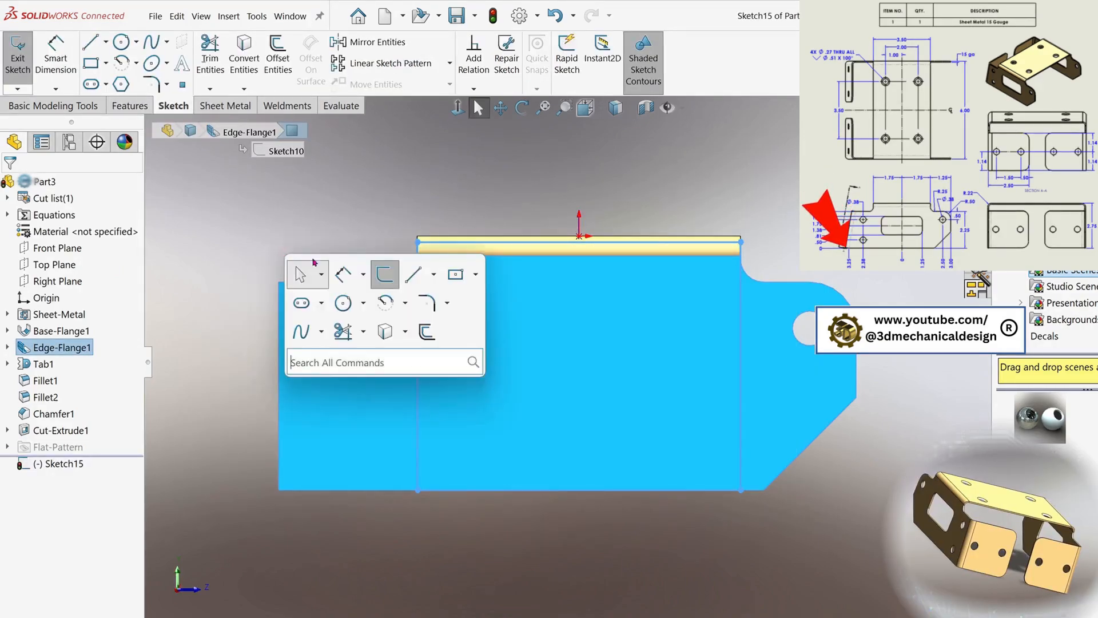
{"action": "left_click", "coordinate": [413, 274]}
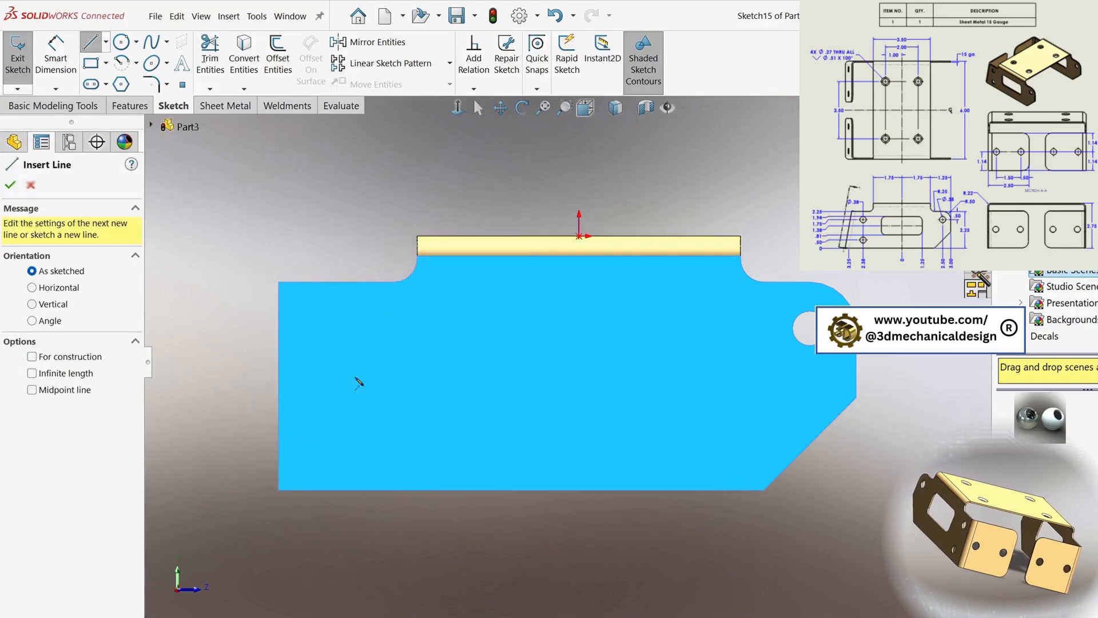
{"action": "left_click", "coordinate": [279, 489]}
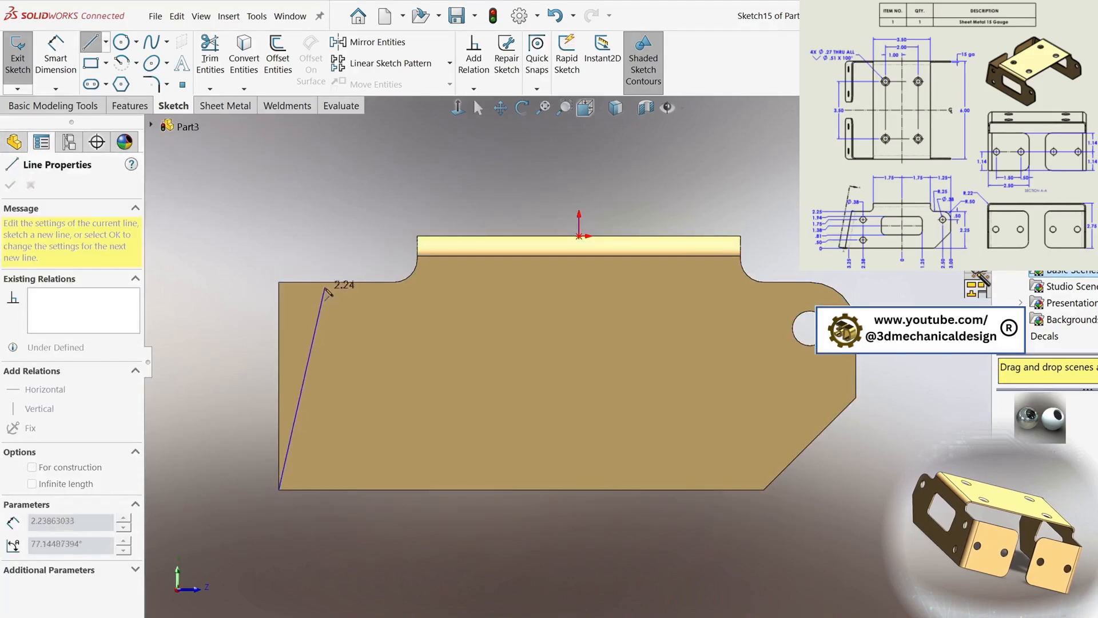
{"action": "left_click", "coordinate": [325, 282]}
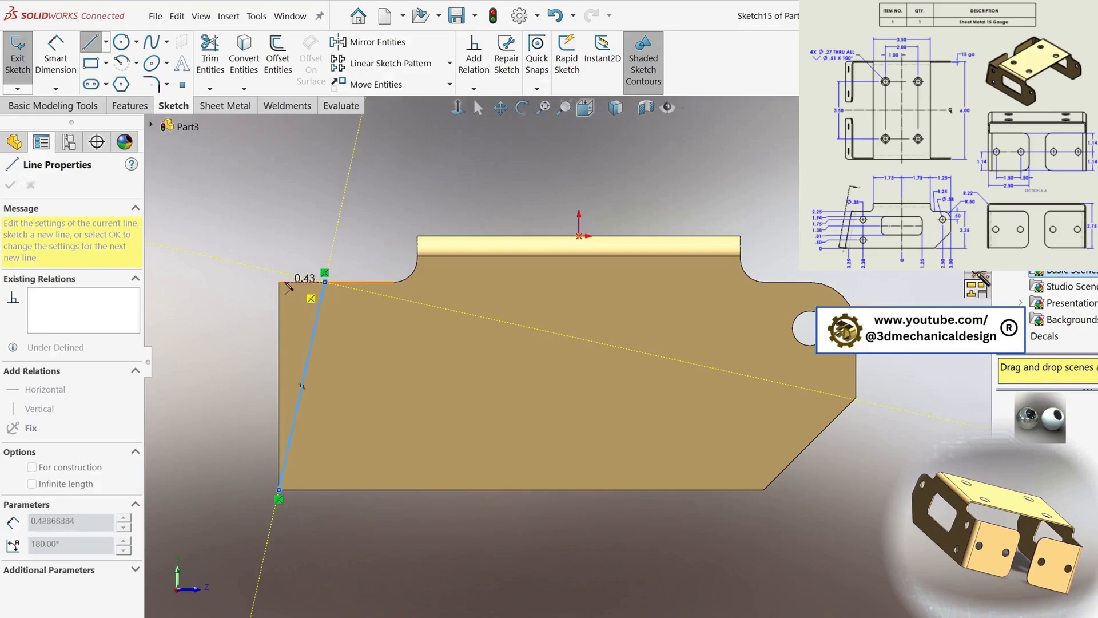
{"action": "left_click", "coordinate": [279, 282]}
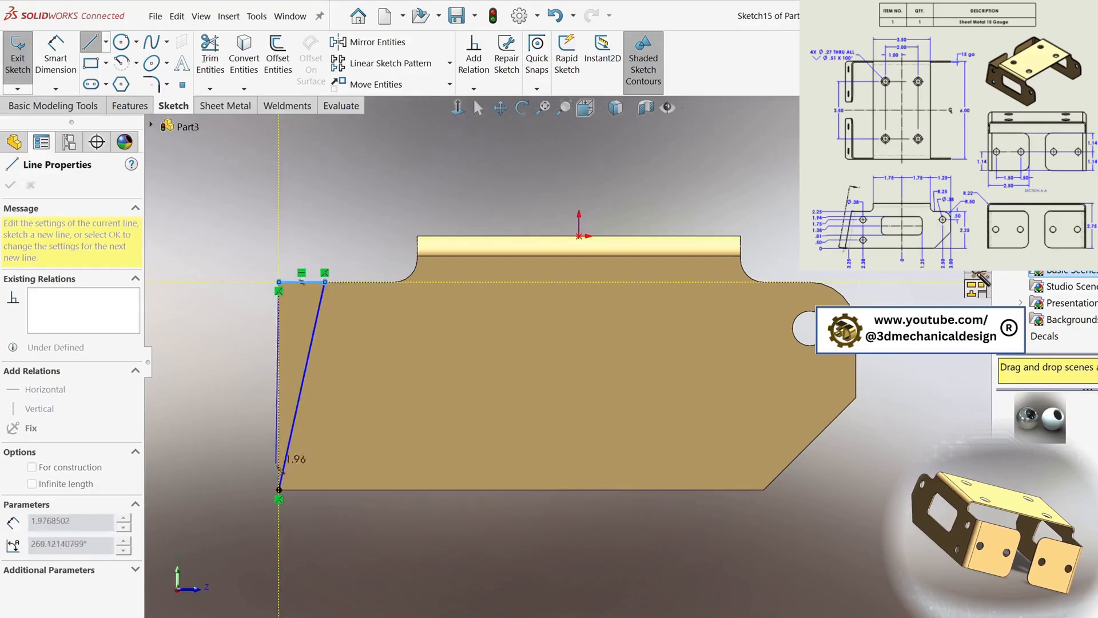
{"action": "left_click", "coordinate": [279, 490]}
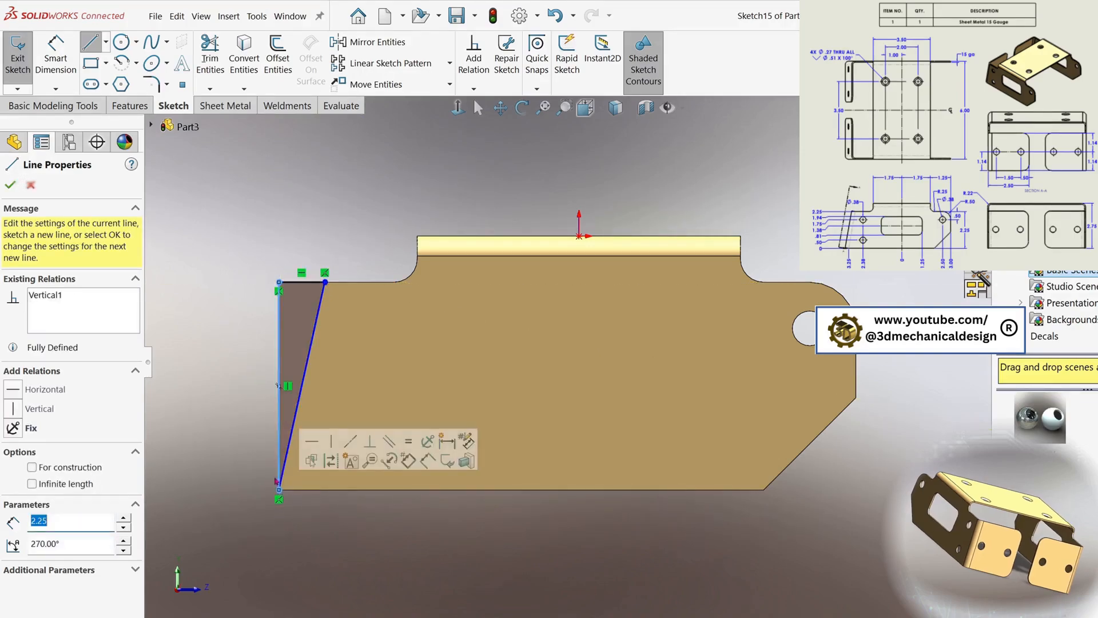
Dimension the angle between the triangle's slanted line and its vertical line to 10 degrees
{"action": "key", "text": "s"}
{"action": "left_click", "coordinate": [353, 415]}
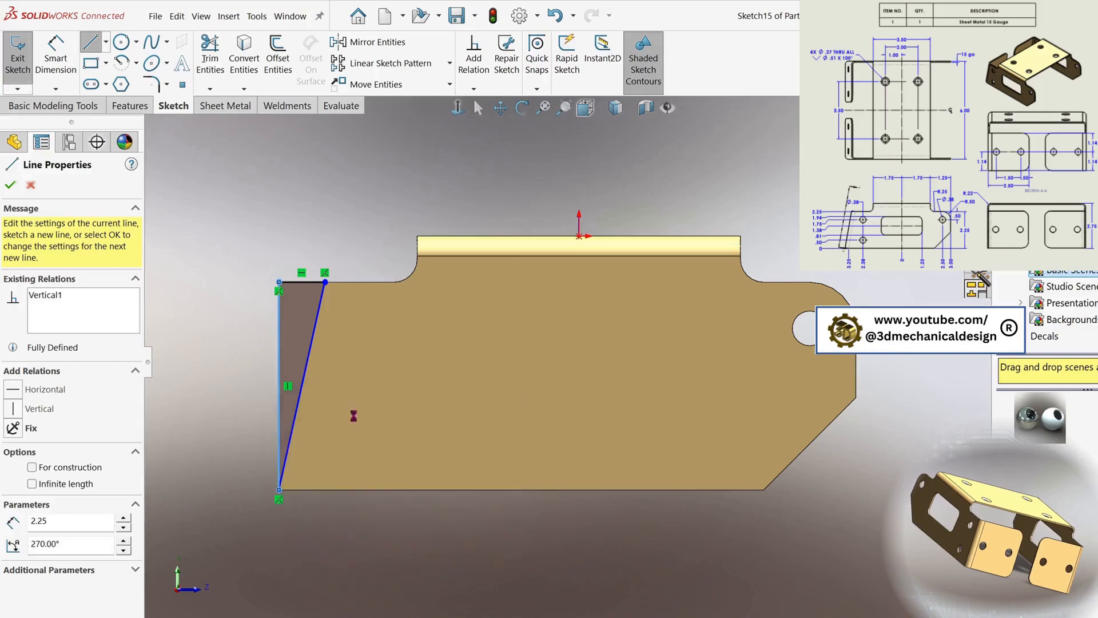
{"action": "left_click", "coordinate": [305, 378]}
{"action": "left_click", "coordinate": [279, 384]}
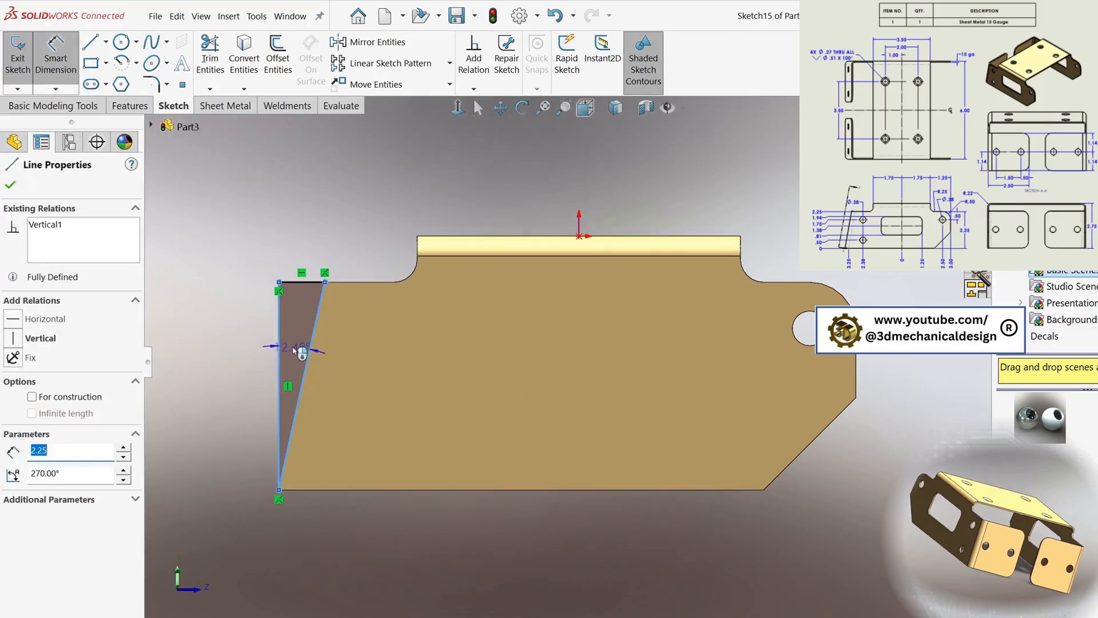
{"action": "left_click", "coordinate": [288, 353]}
{"action": "type", "text": "10"}
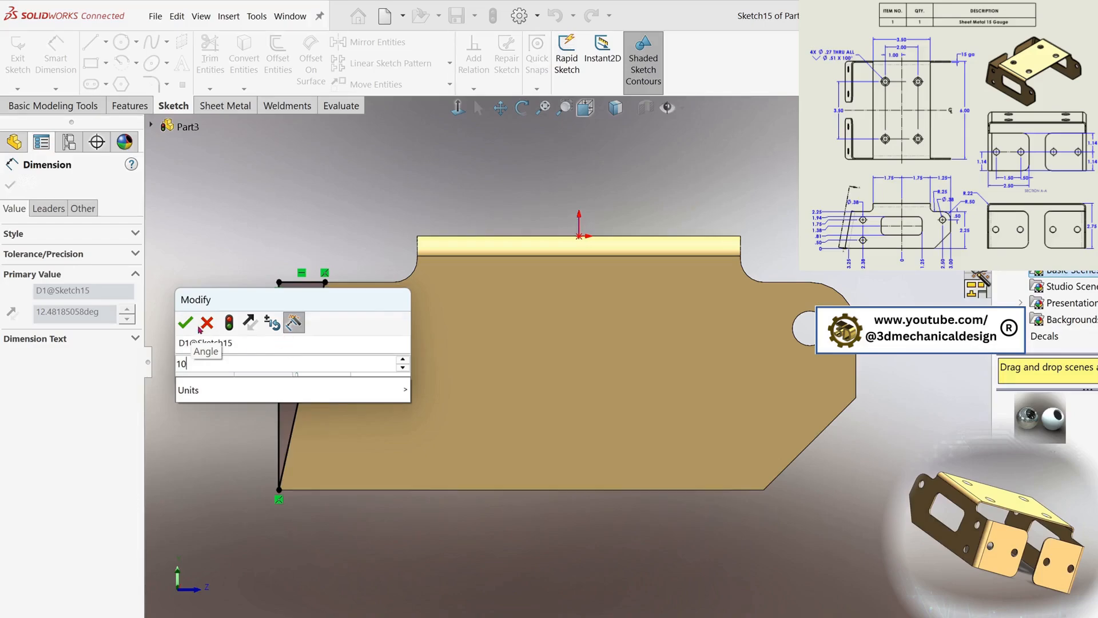
{"action": "left_click", "coordinate": [190, 323]}
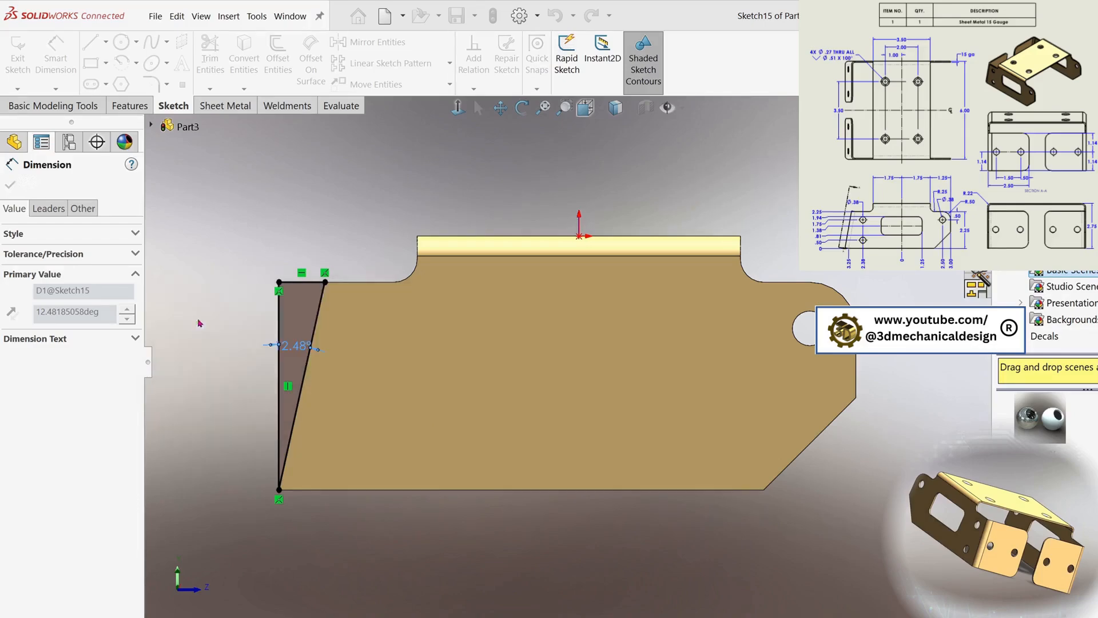
{"action": "key", "text": "s"}
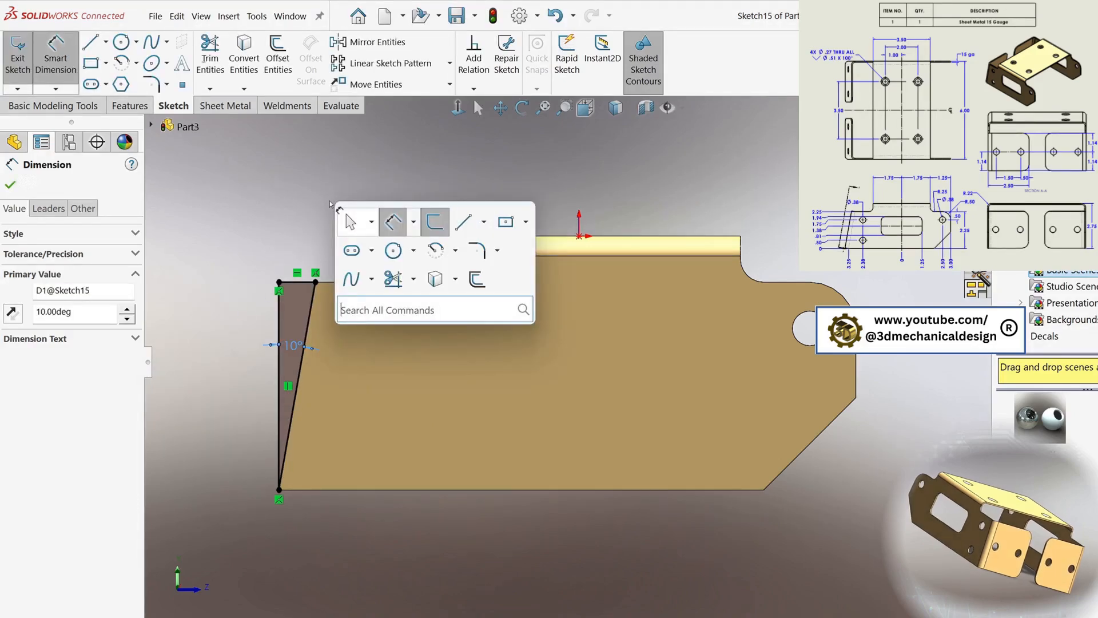
{"action": "left_click", "coordinate": [288, 187]}
Cut the triangle away from the flange's negative Z end with an Up To Next extruded cut, keeping Normal cut on
{"action": "left_click", "coordinate": [131, 106]}
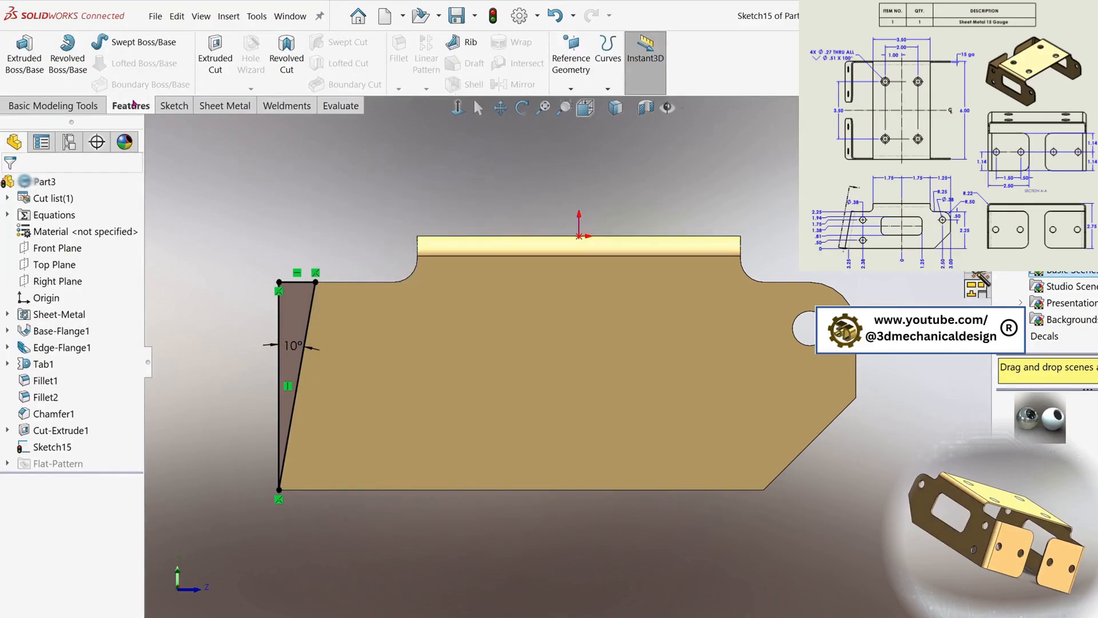
{"action": "left_click", "coordinate": [215, 57]}
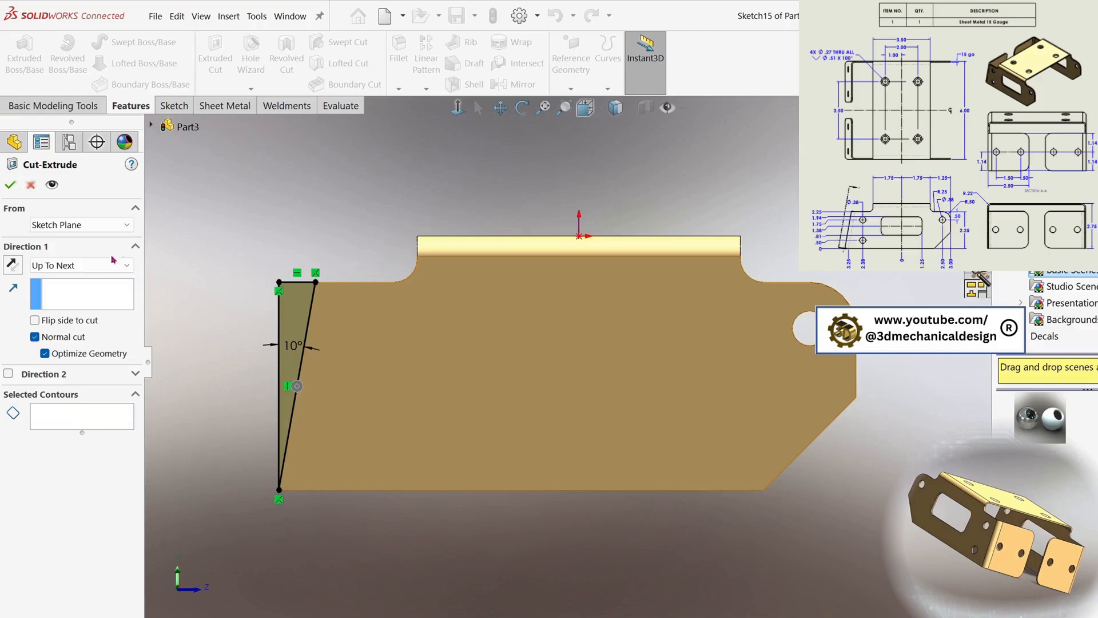
{"action": "left_click", "coordinate": [42, 267]}
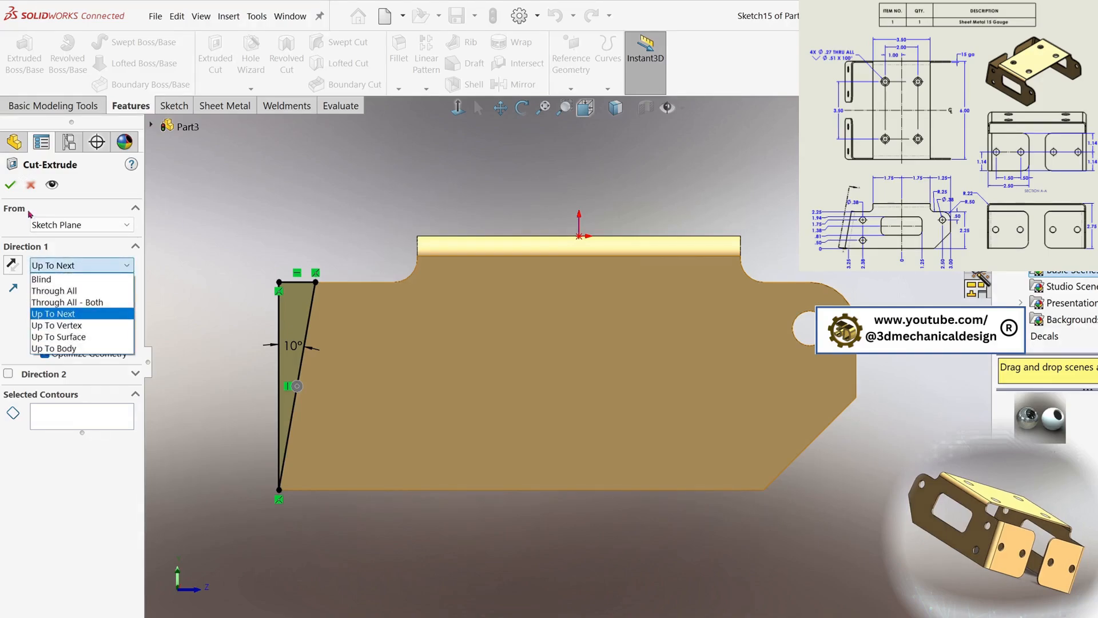
{"action": "left_click", "coordinate": [63, 314]}
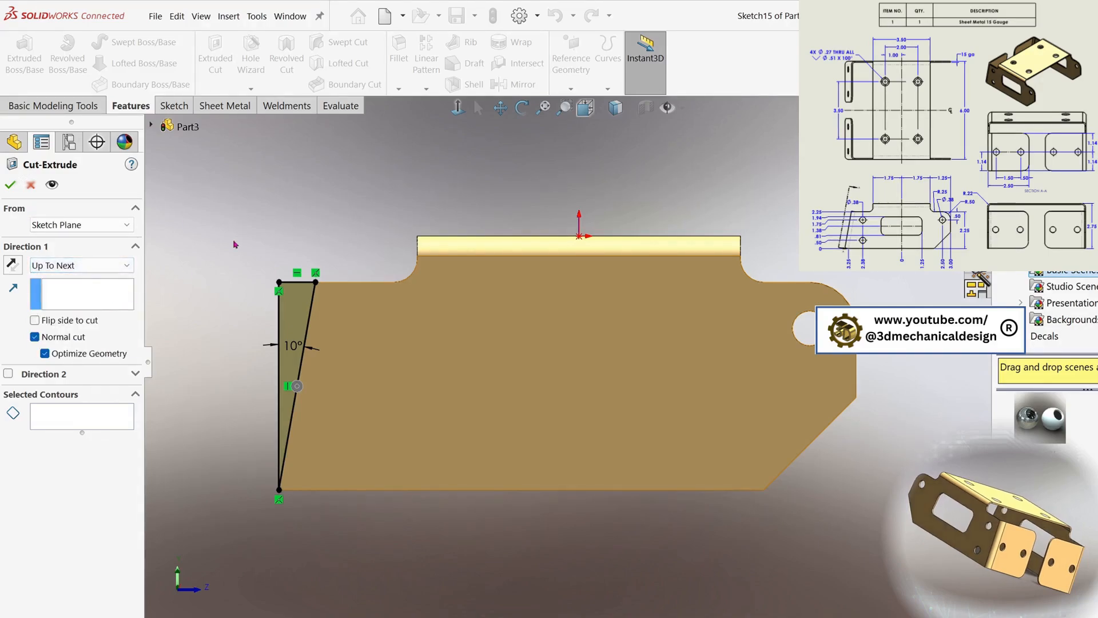
{"action": "left_click", "coordinate": [10, 185]}
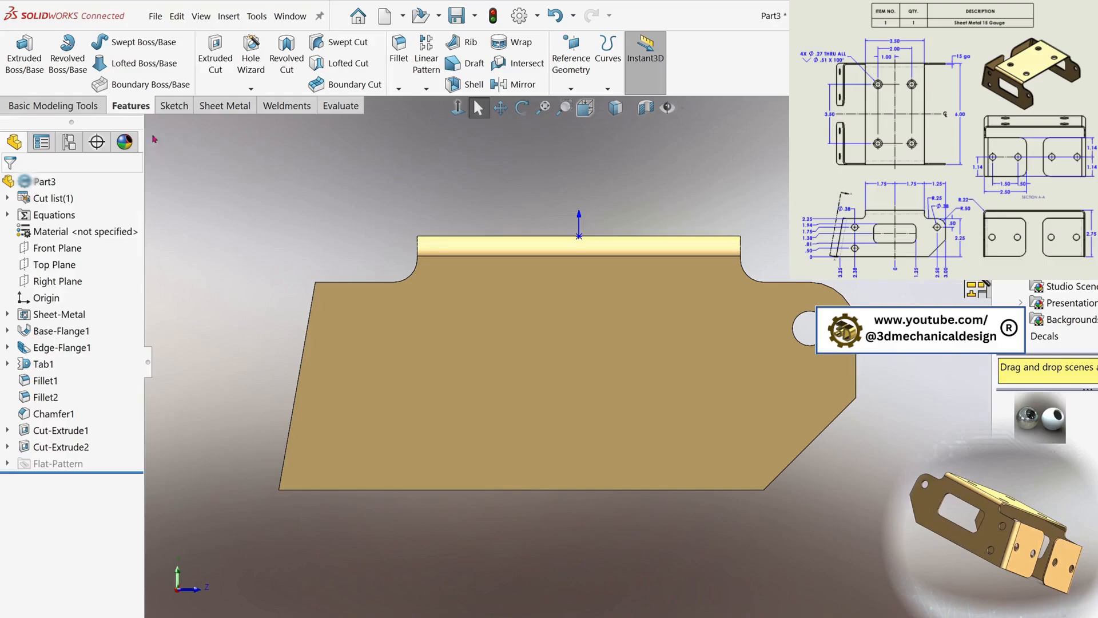
On the flange's outer face, sketch two connected vertical centerlines, about 0.43 and 1.3 in long, down from the negative Z extension's top edge
{"action": "left_click", "coordinate": [360, 372]}
{"action": "key", "text": "s"}
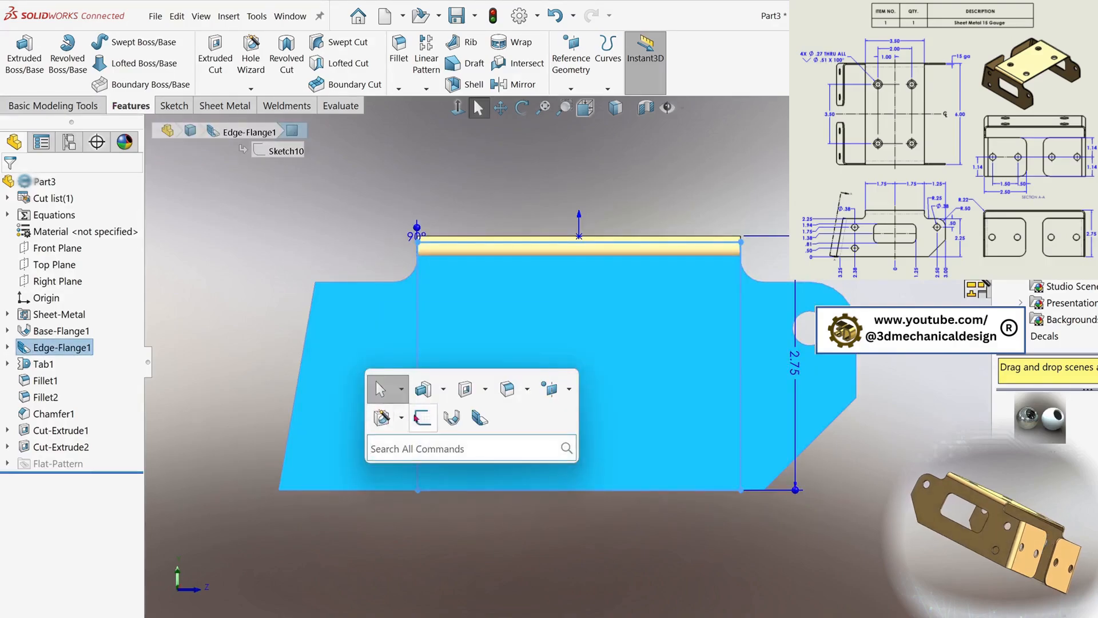
{"action": "left_click", "coordinate": [416, 417]}
{"action": "key", "text": "s"}
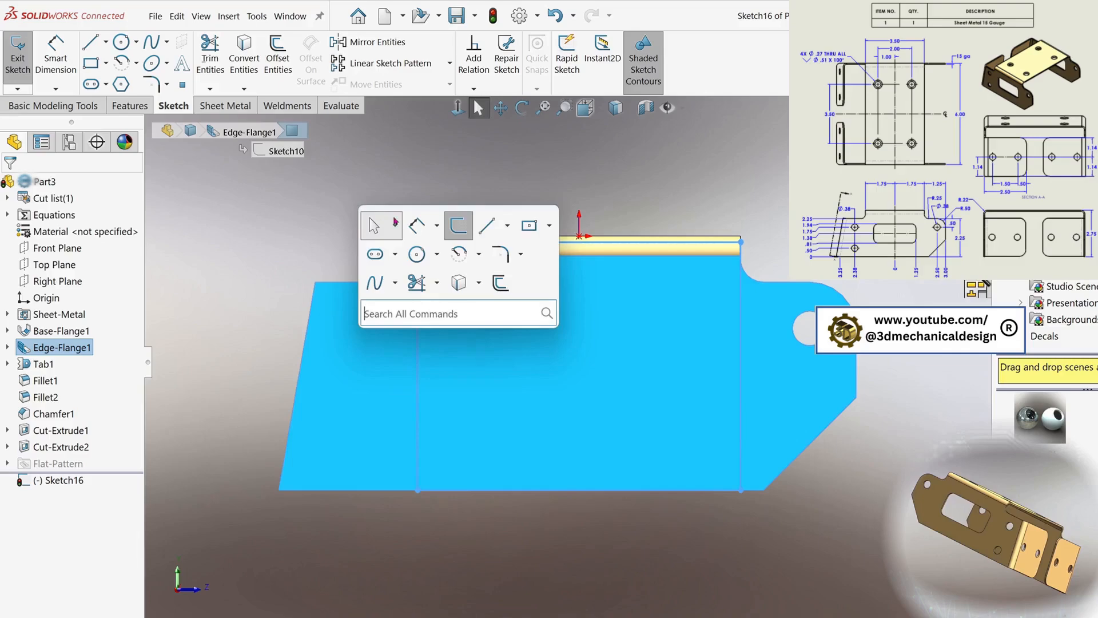
{"action": "left_click", "coordinate": [508, 225]}
{"action": "left_click", "coordinate": [506, 272]}
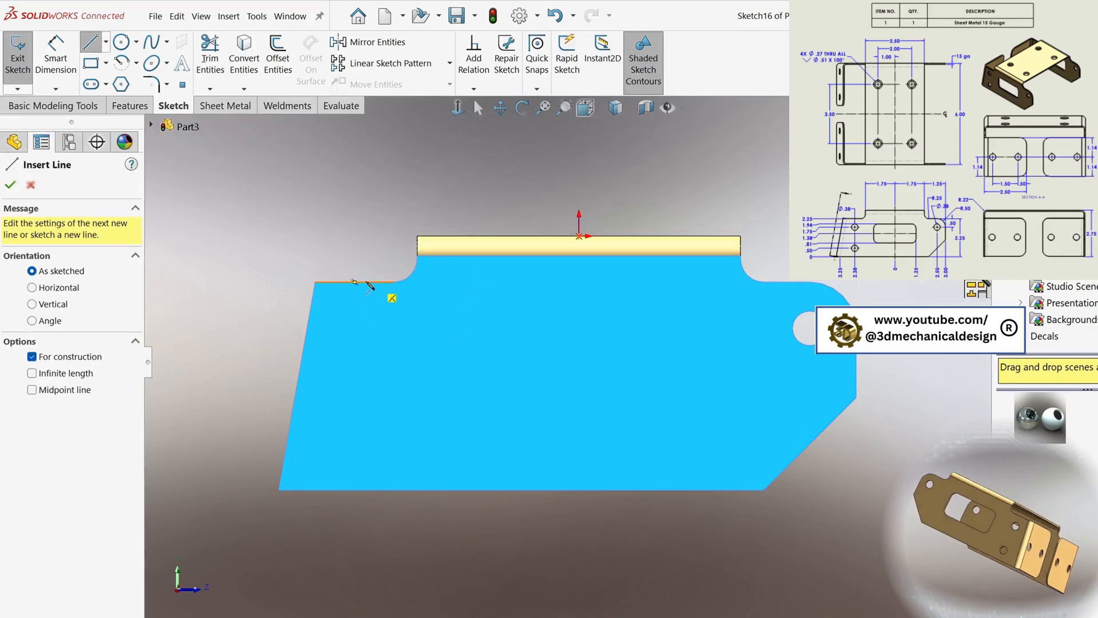
{"action": "left_click", "coordinate": [366, 281]}
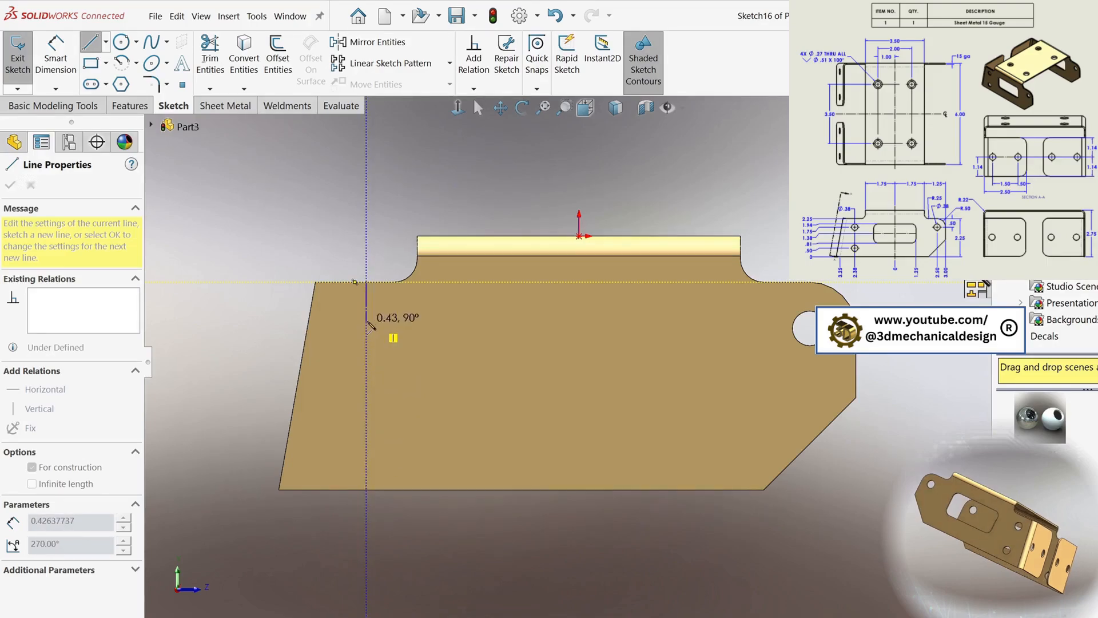
{"action": "left_click", "coordinate": [366, 321]}
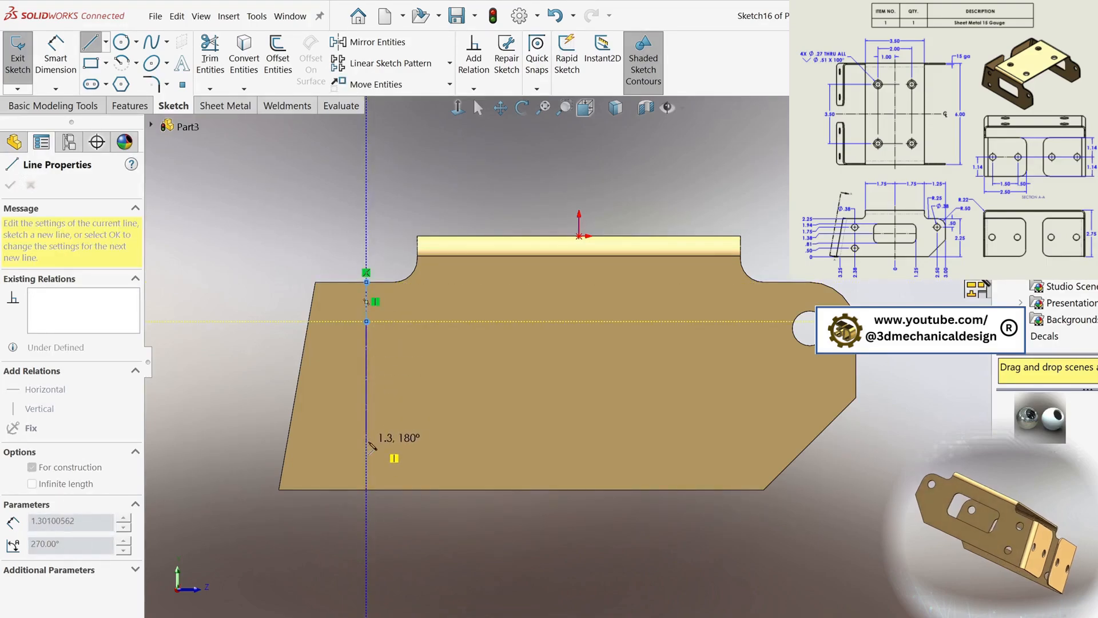
{"action": "left_click", "coordinate": [367, 442]}
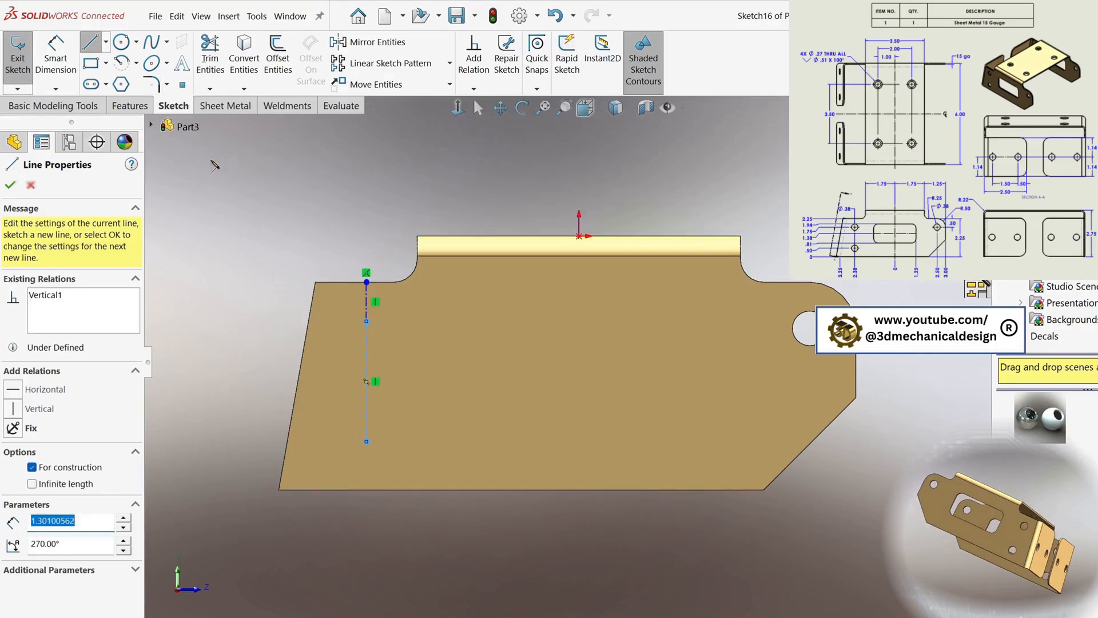
Dimension the horizontal distance between the vertical centerlines and the origin to 2.375 in
{"action": "key", "text": "s"}
{"action": "left_click", "coordinate": [292, 197]}
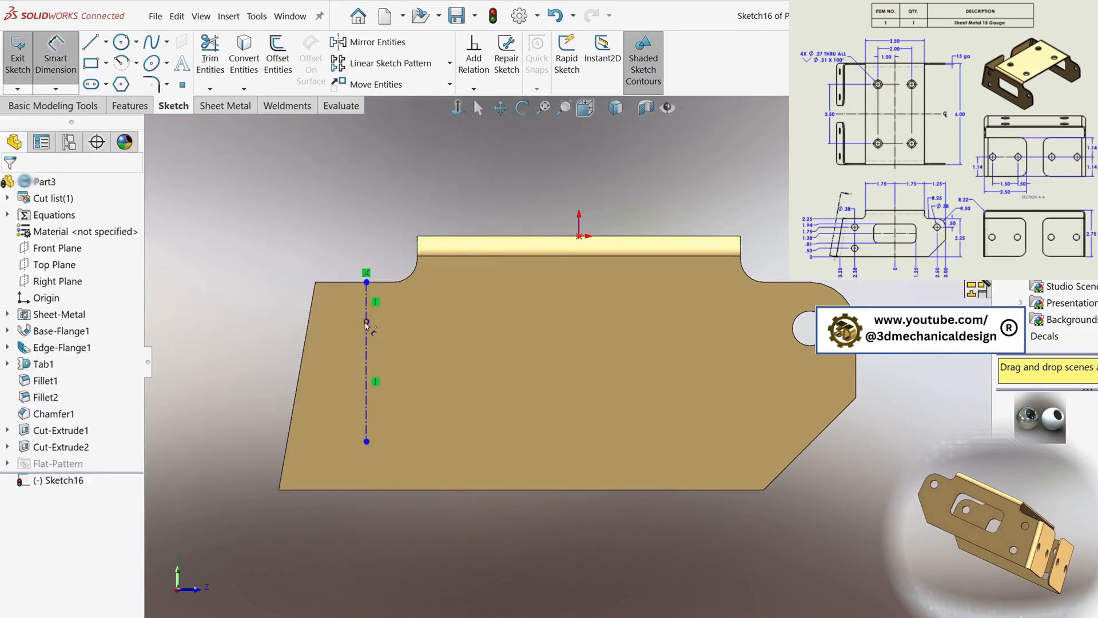
{"action": "left_click", "coordinate": [366, 312]}
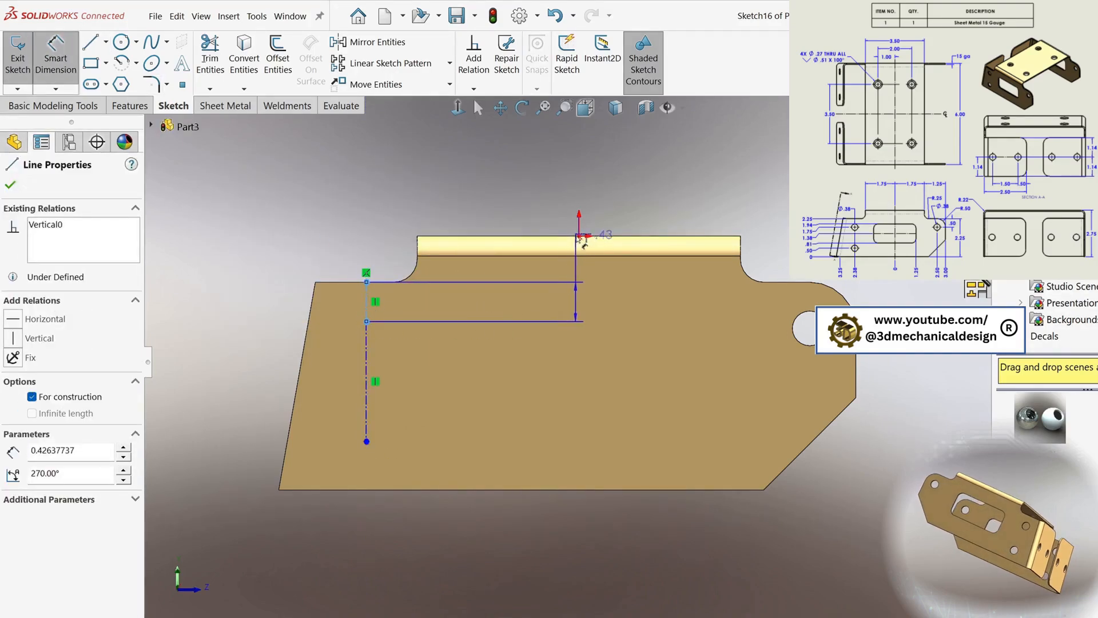
{"action": "left_click", "coordinate": [578, 237]}
{"action": "left_click", "coordinate": [337, 188]}
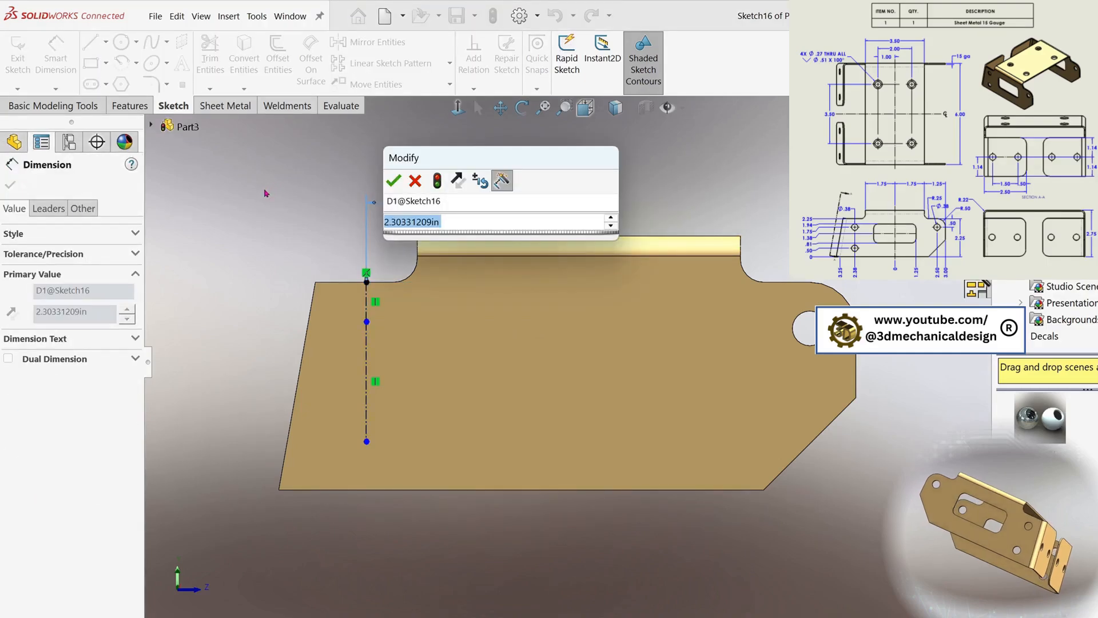
{"action": "type", "text": "2."}
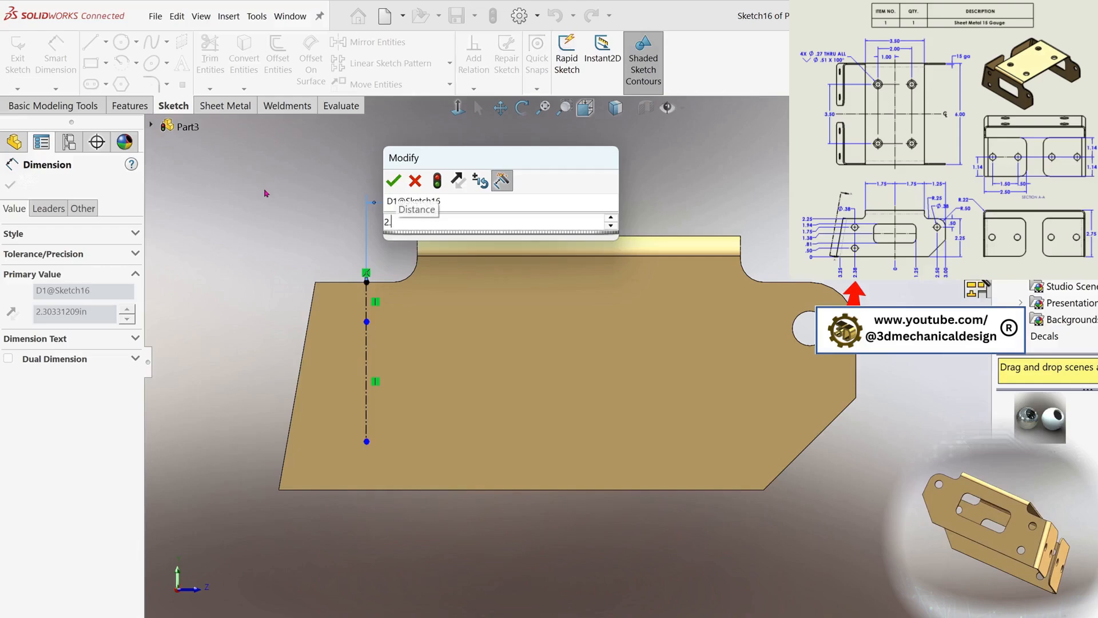
{"action": "type", "text": "37"}
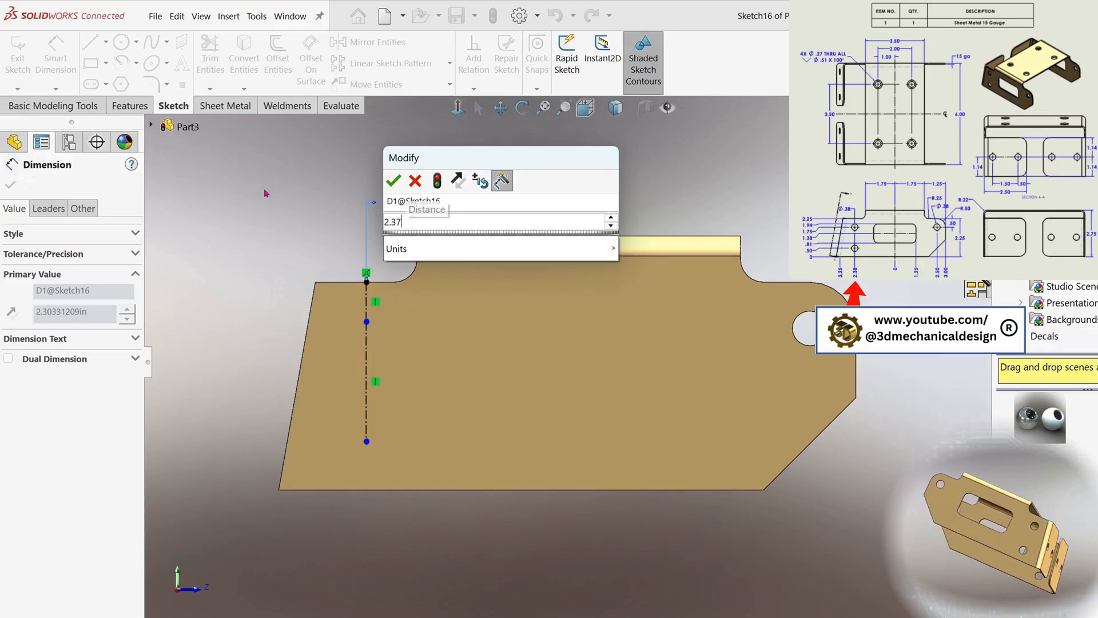
{"action": "type", "text": "5"}
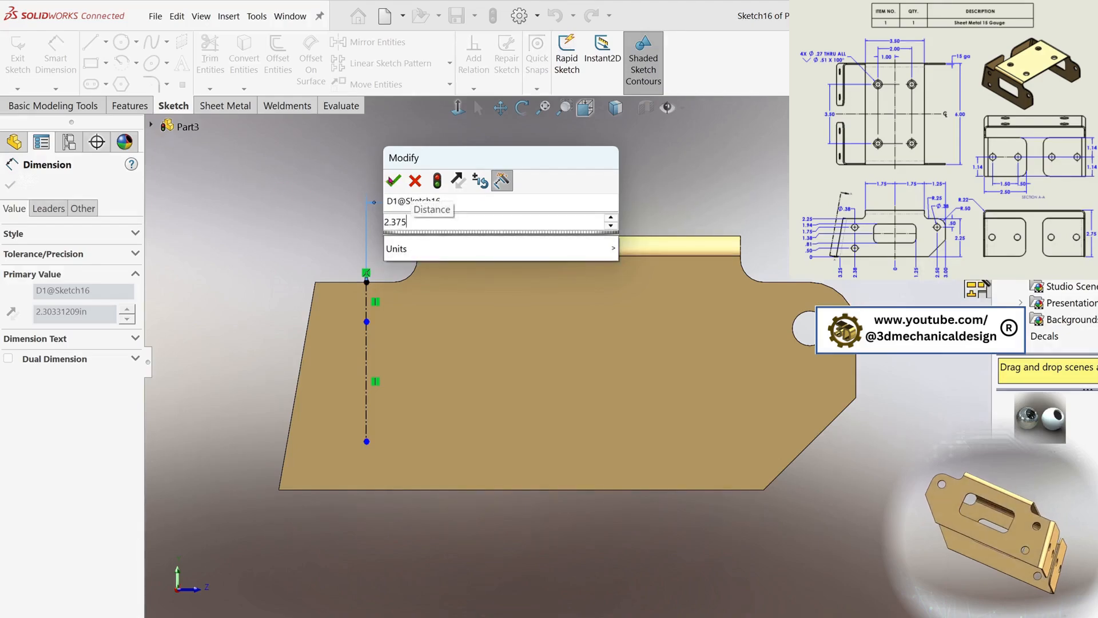
{"action": "key", "text": "Return"}
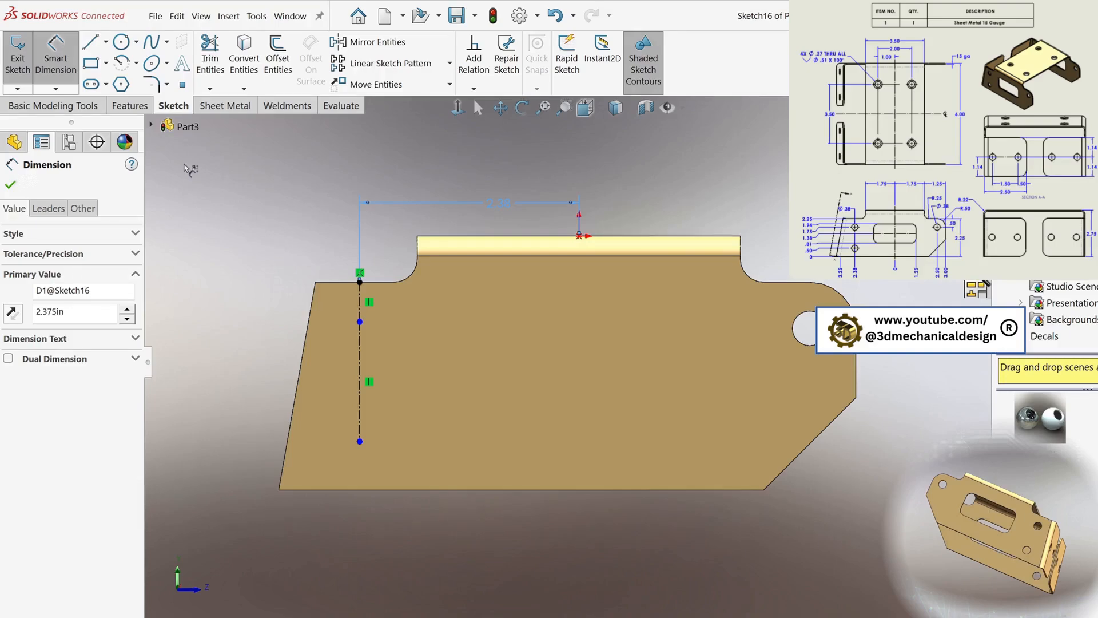
Draw a vertical centerline about 0.52 in long from the lower end of the existing centerlines to the flange's bottom edge
{"action": "left_click", "coordinate": [107, 42]}
{"action": "left_click", "coordinate": [97, 83]}
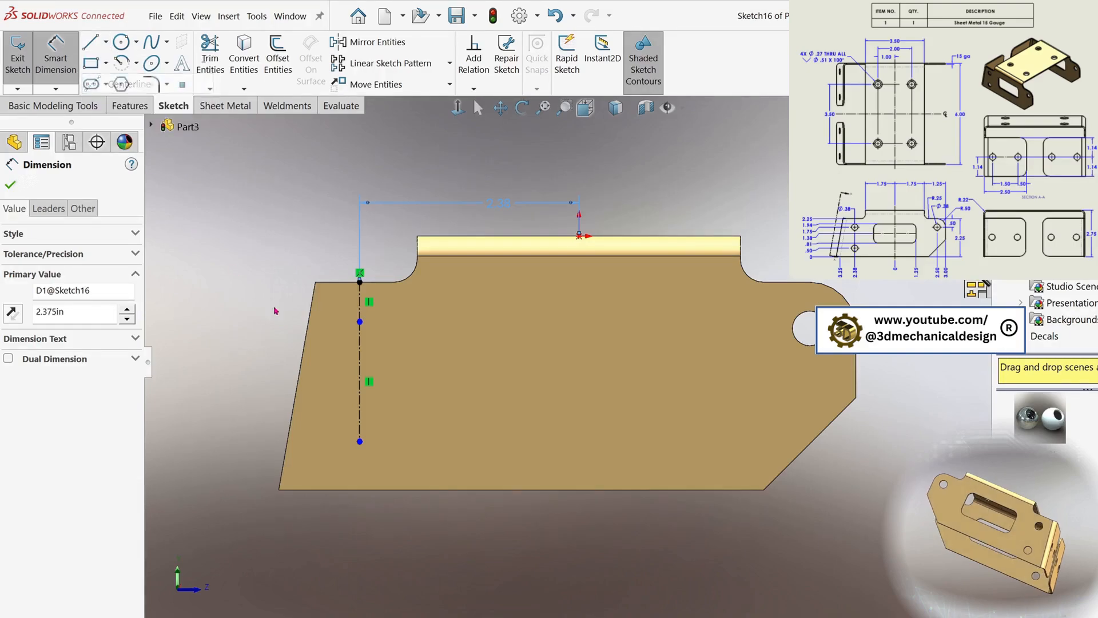
{"action": "left_click", "coordinate": [360, 441]}
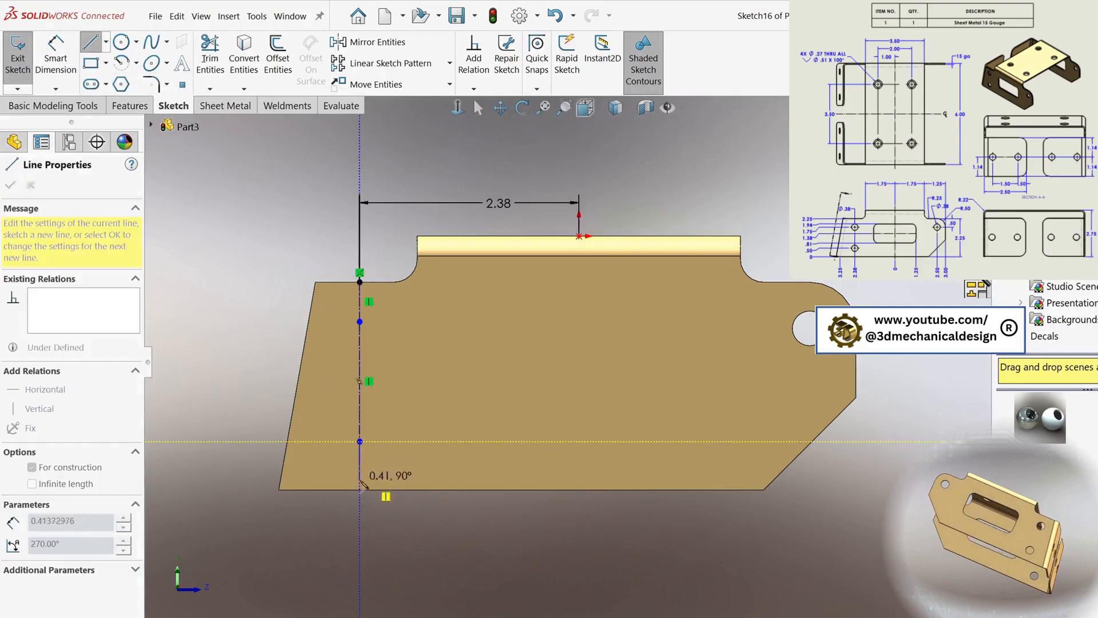
{"action": "left_click", "coordinate": [360, 489]}
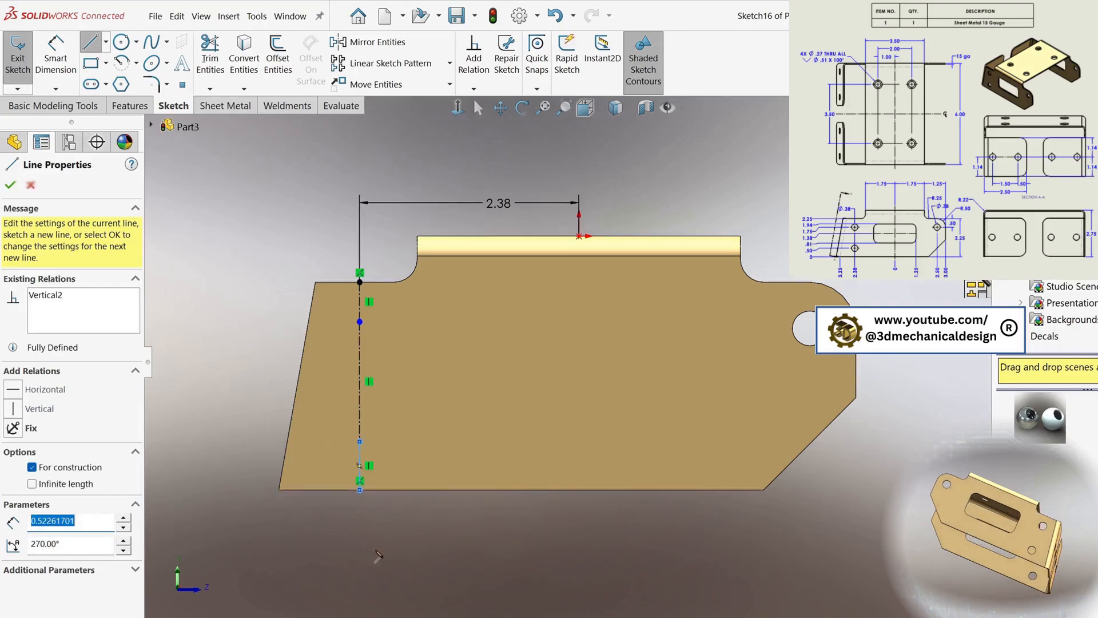
{"action": "key", "text": "Escape"}
Make the lowest vertical centerline equal in length to the uppermost one
{"action": "left_click", "coordinate": [361, 466]}
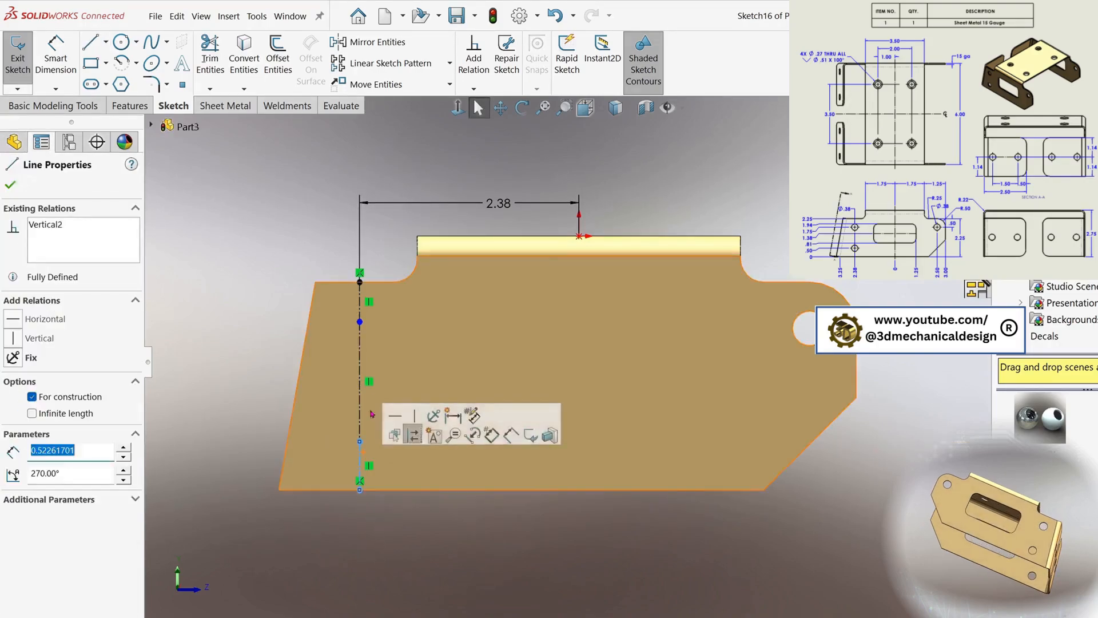
{"action": "left_click", "coordinate": [361, 312], "text": "ctrl"}
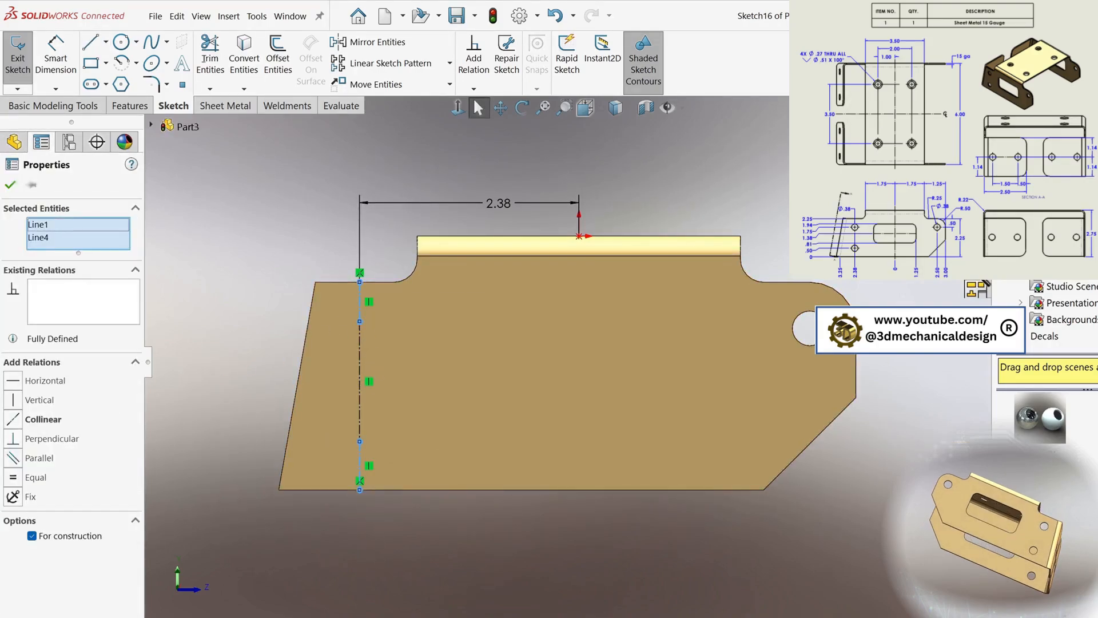
{"action": "left_click", "coordinate": [21, 483]}
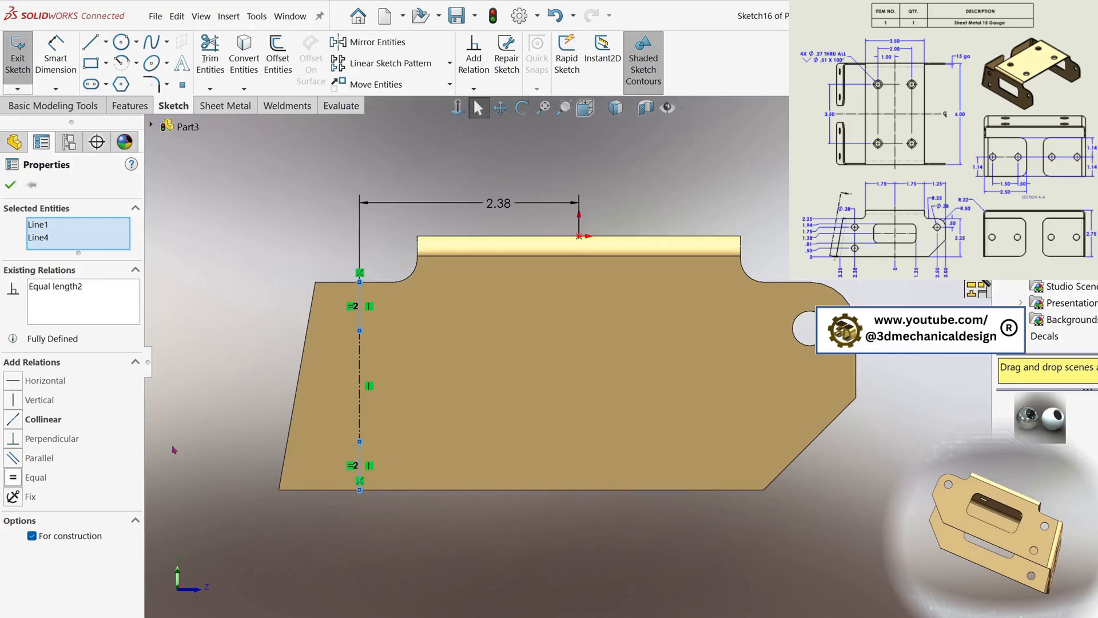
{"action": "left_click", "coordinate": [229, 349]}
Dimension the middle vertical centerline's length to 1.25 in
{"action": "key", "text": "s"}
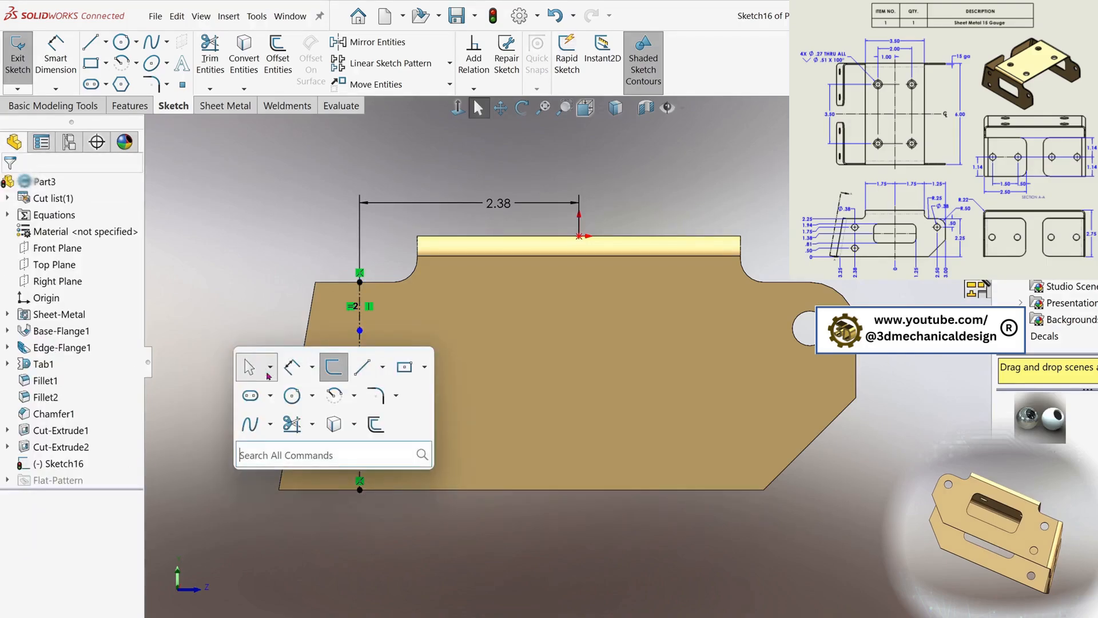
{"action": "left_click", "coordinate": [294, 367]}
{"action": "left_click", "coordinate": [362, 390]}
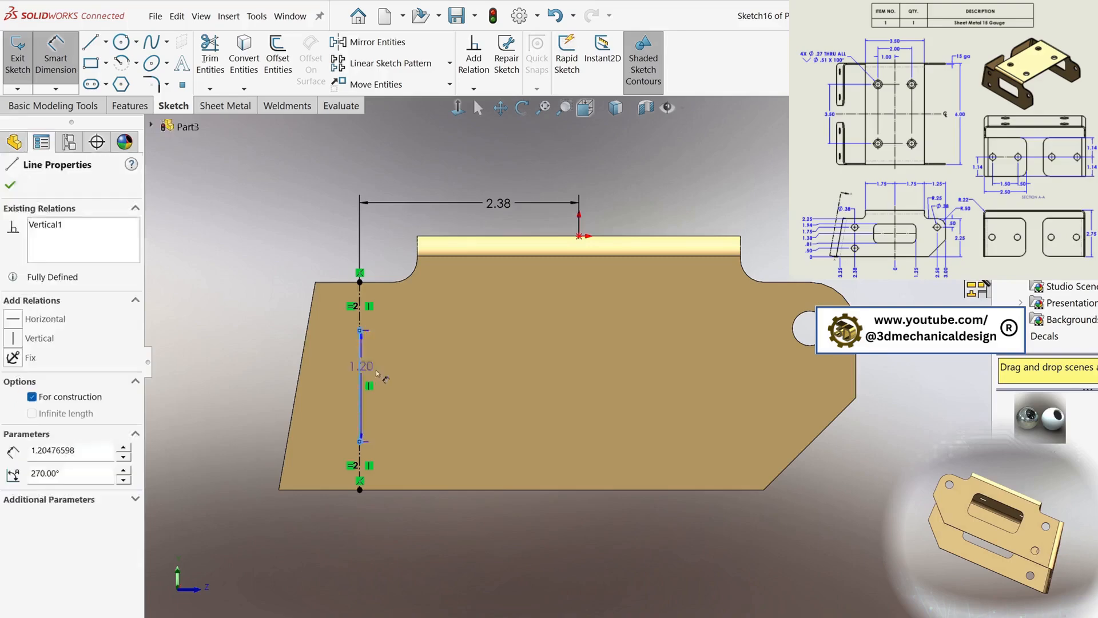
{"action": "left_click", "coordinate": [441, 375]}
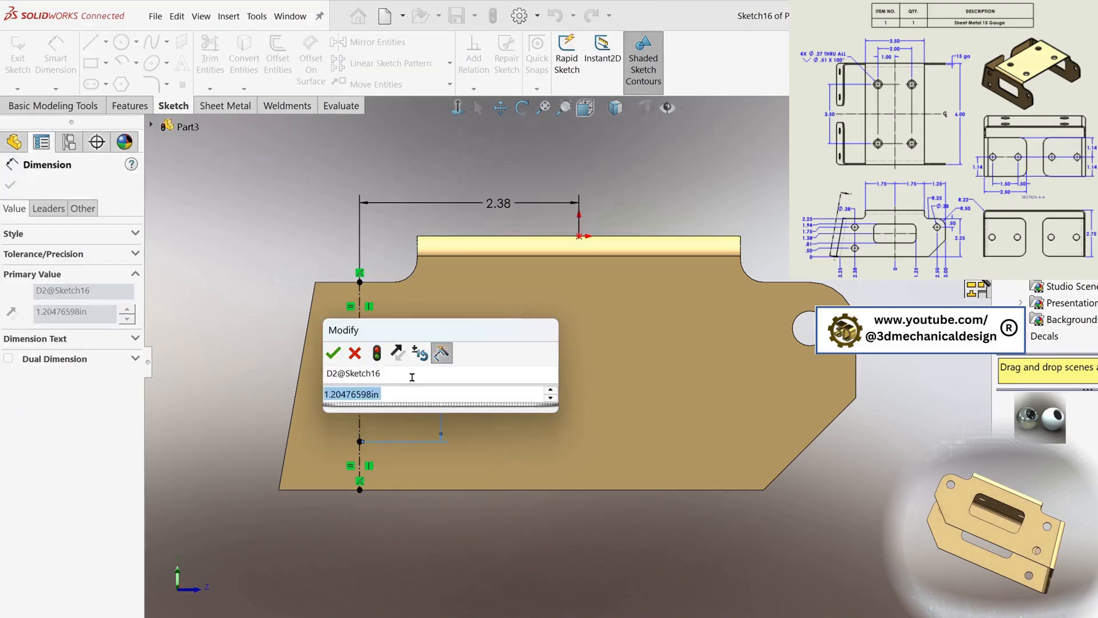
{"action": "type", "text": "1.2"}
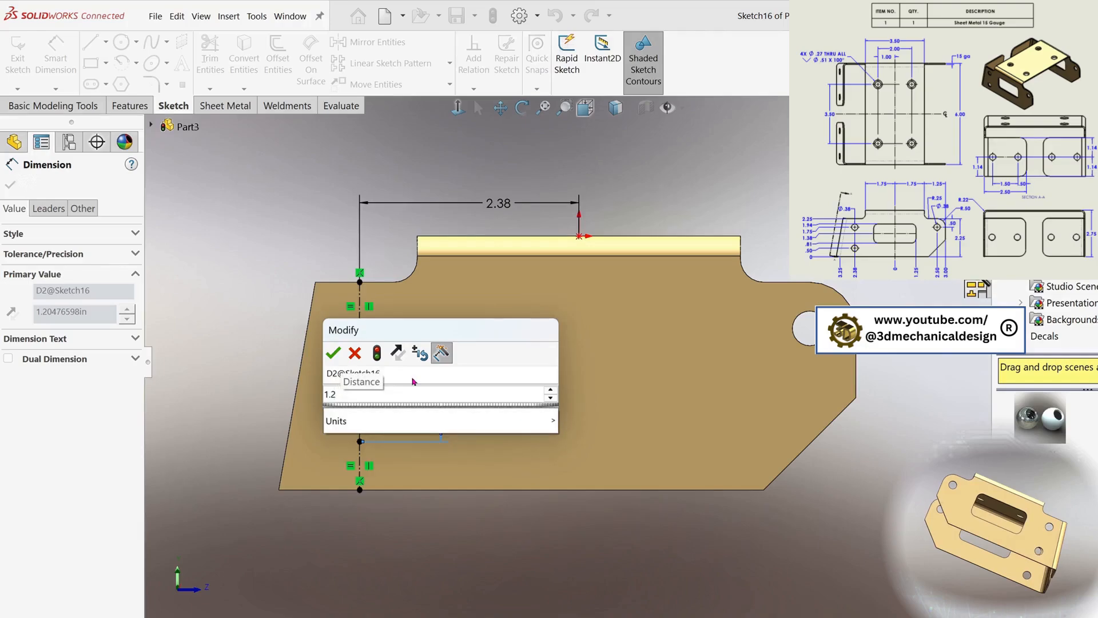
{"action": "type", "text": "5"}
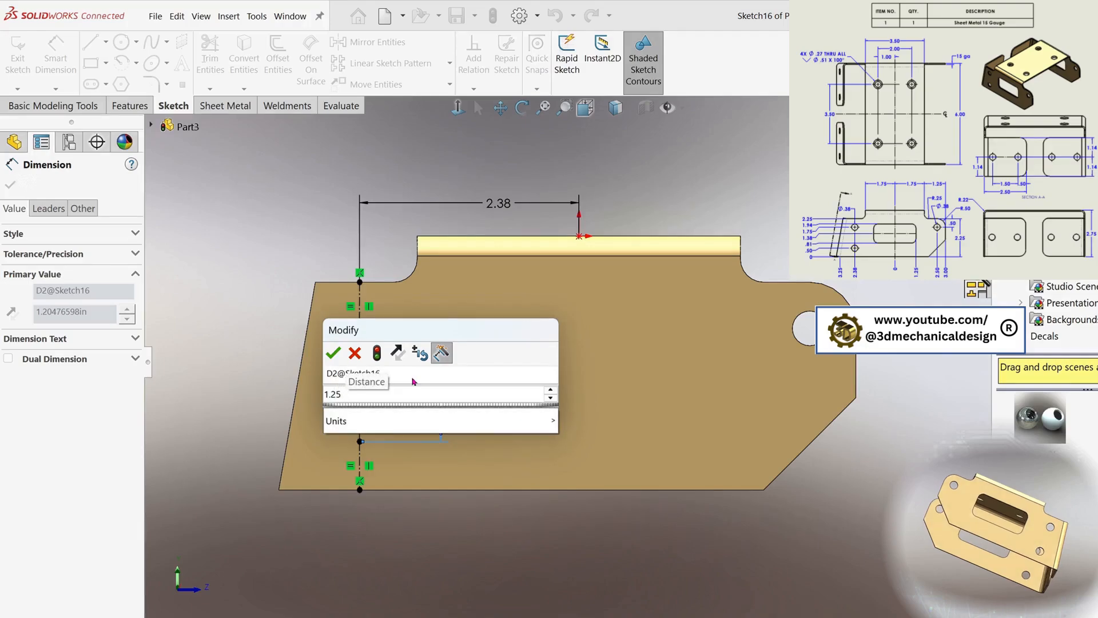
{"action": "left_click", "coordinate": [329, 352]}
Draw circles of about 0.2 and 0.18 in radius centered on the middle centerline's upper and lower endpoints, and make them equal
{"action": "key", "text": "s"}
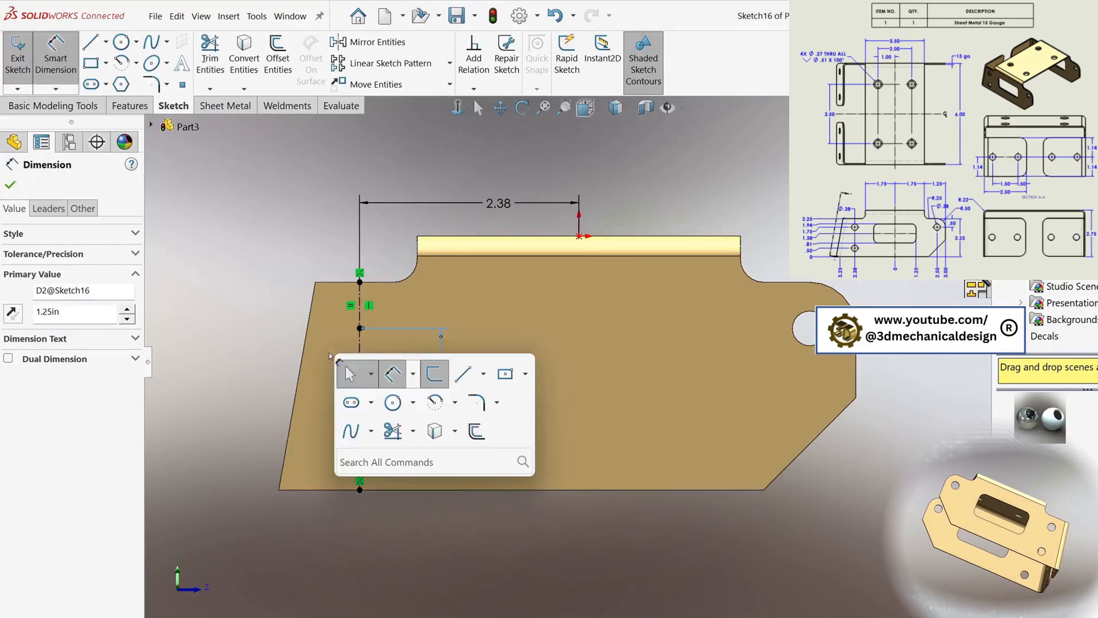
{"action": "left_click", "coordinate": [393, 404]}
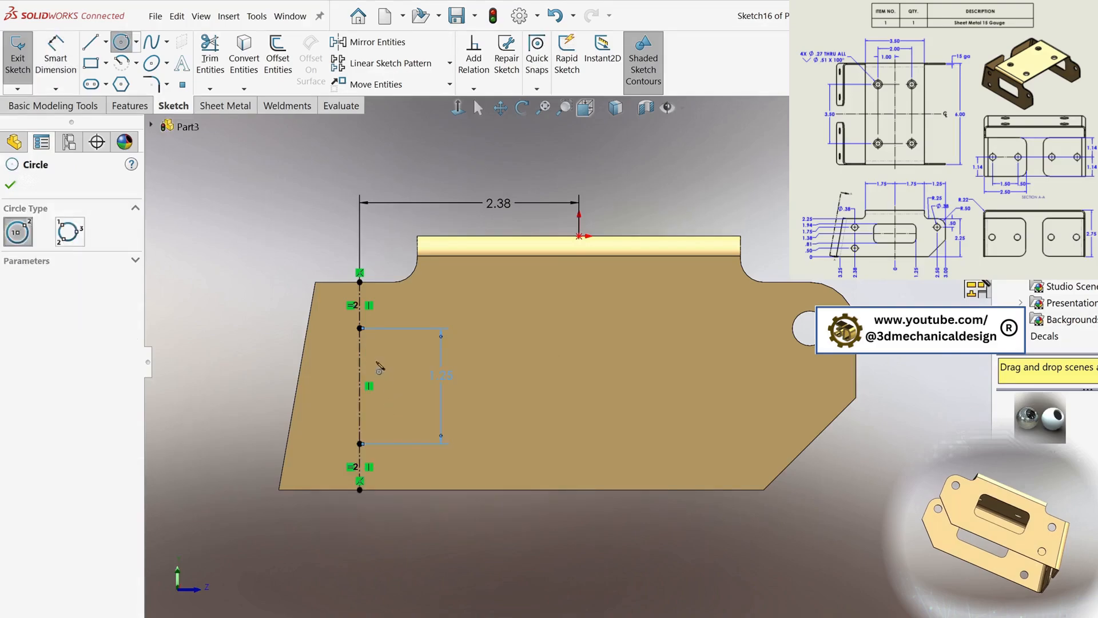
{"action": "left_click", "coordinate": [360, 329]}
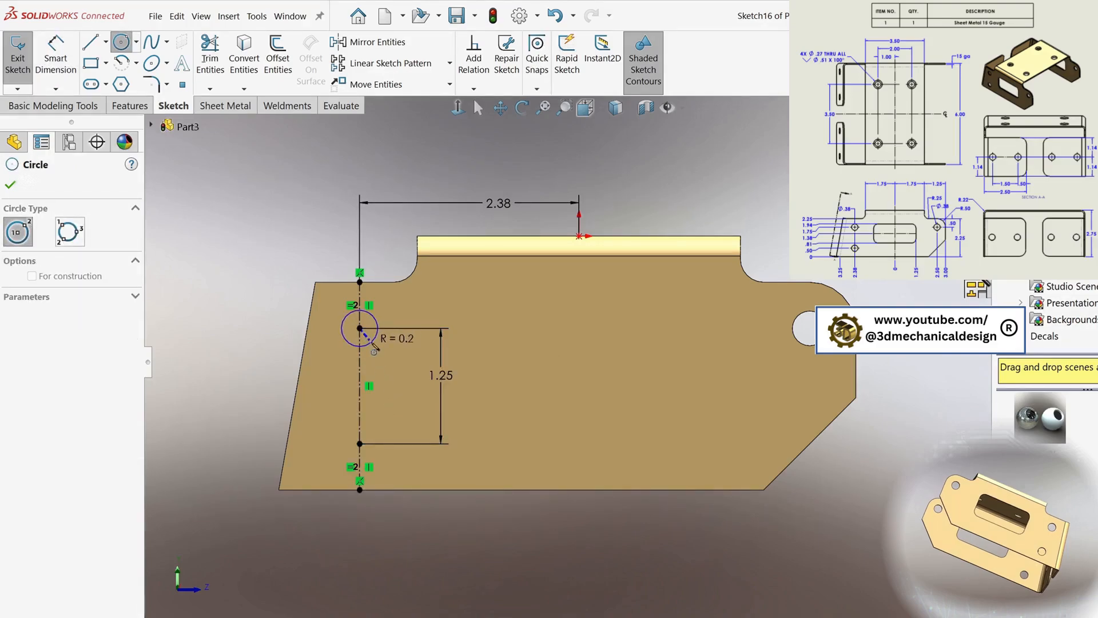
{"action": "left_click", "coordinate": [371, 342]}
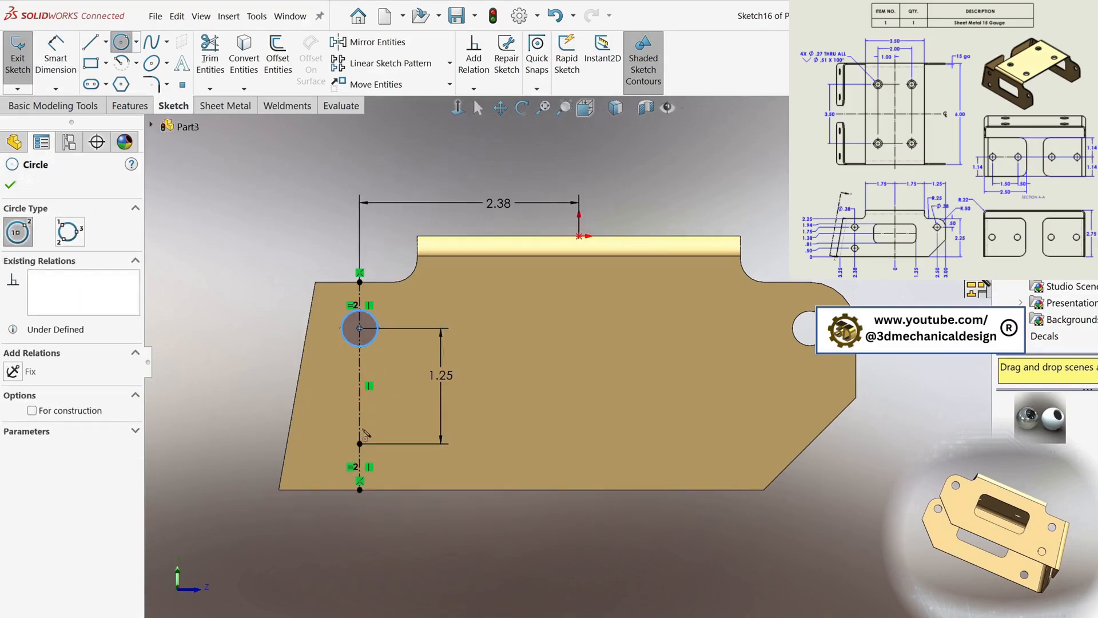
{"action": "left_click", "coordinate": [359, 443]}
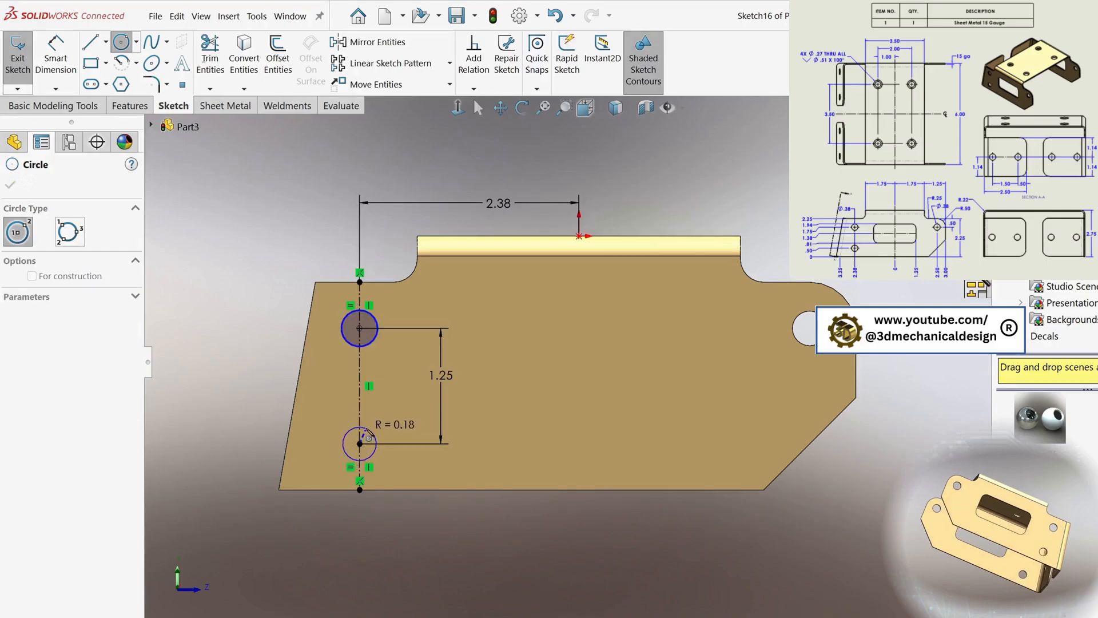
{"action": "left_click", "coordinate": [368, 431]}
{"action": "key", "text": "Escape"}
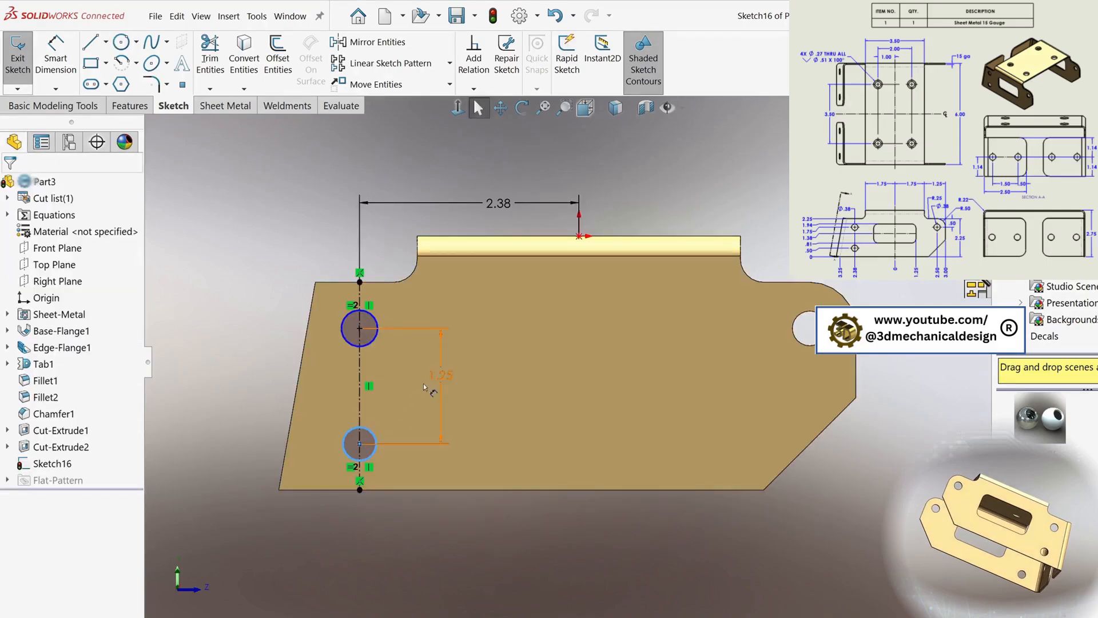
{"action": "left_click", "coordinate": [371, 343], "text": "ctrl"}
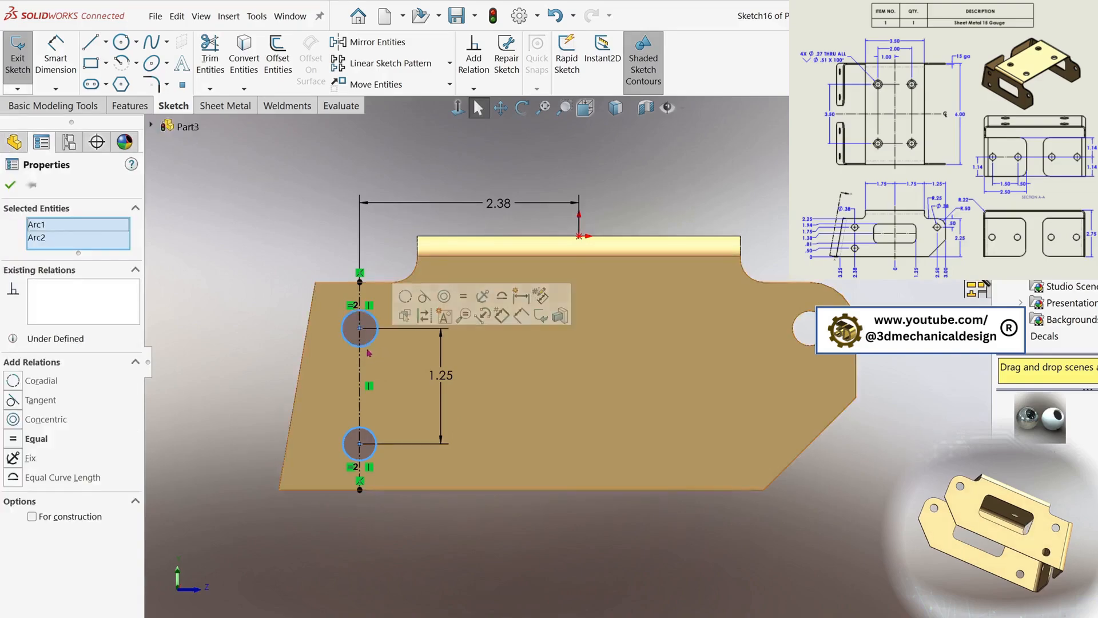
{"action": "left_click", "coordinate": [19, 439]}
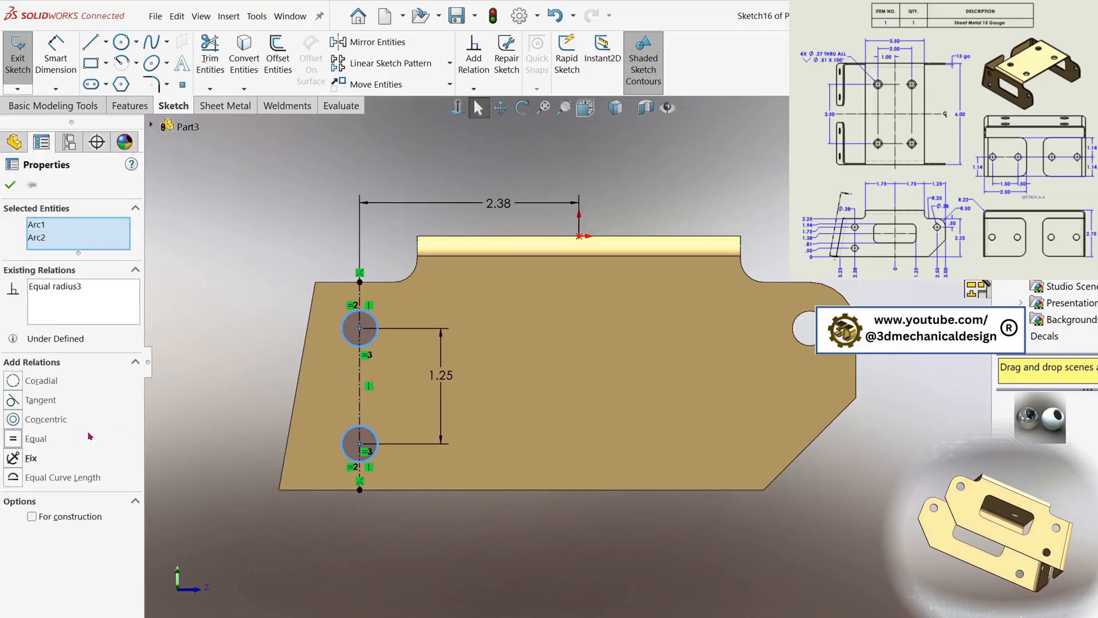
Dimension the upper circle's diameter to 0.375 in
{"action": "key", "text": "s"}
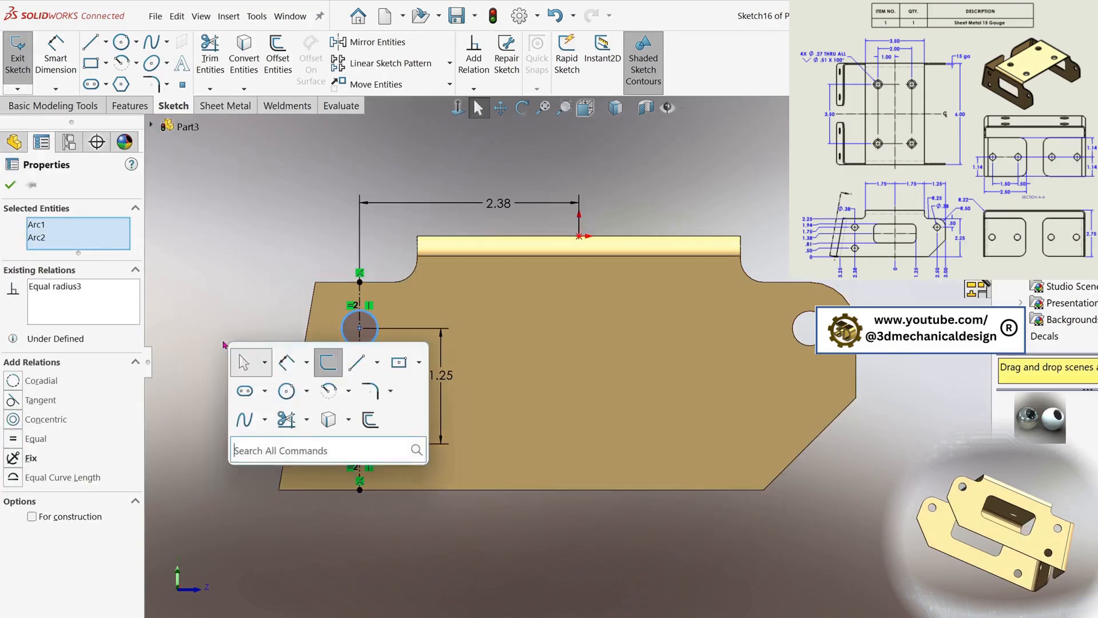
{"action": "left_click", "coordinate": [287, 361]}
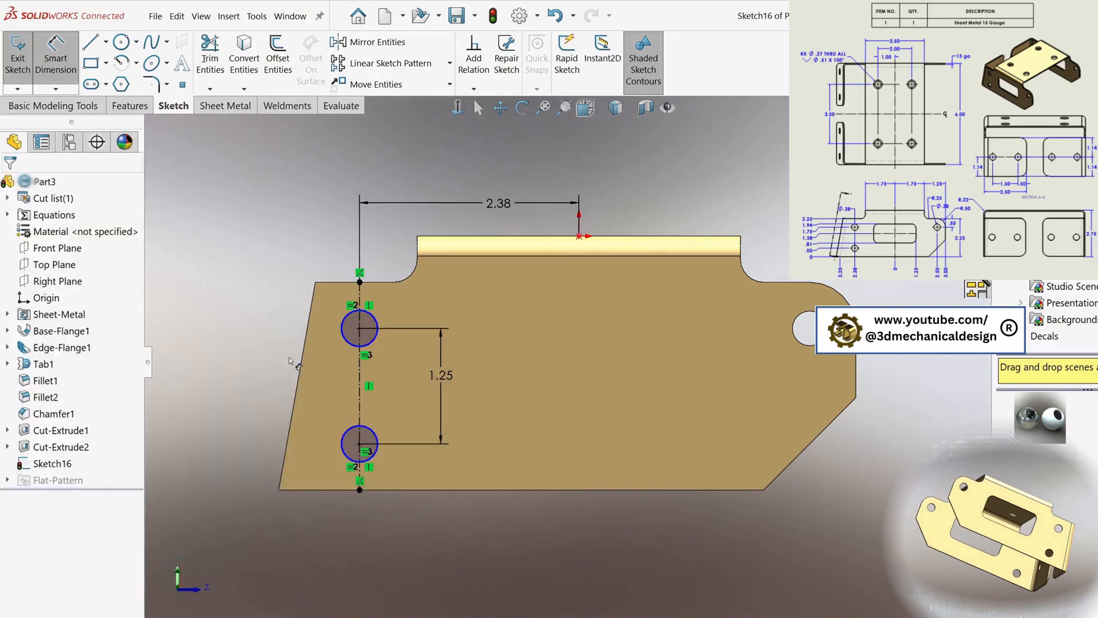
{"action": "left_click", "coordinate": [342, 330]}
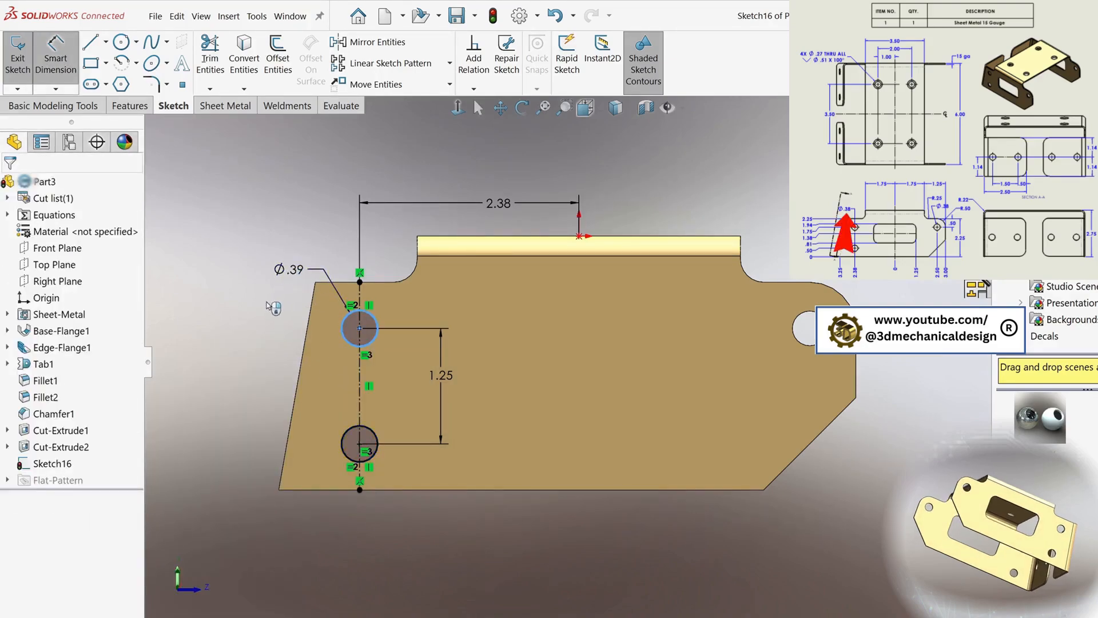
{"action": "left_click", "coordinate": [343, 268]}
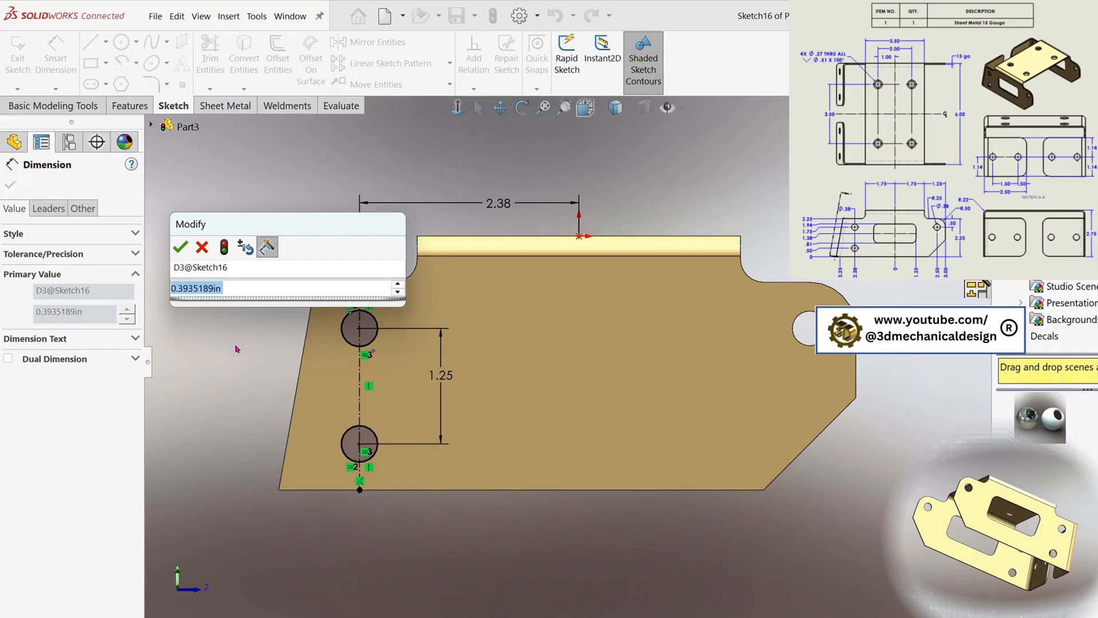
{"action": "type", "text": ".37"}
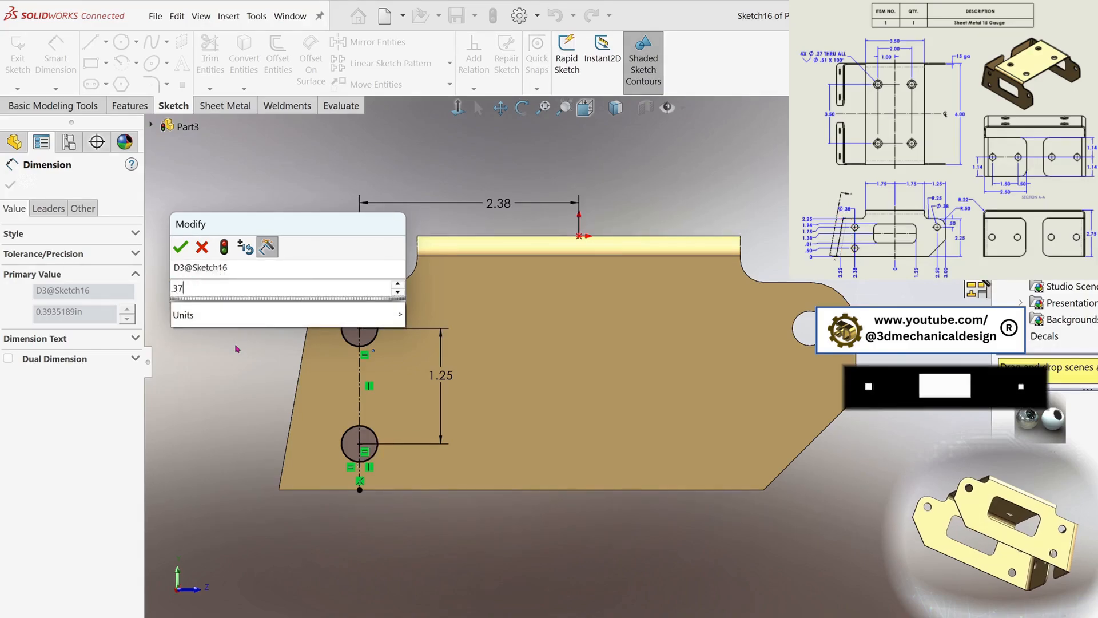
{"action": "type", "text": "5"}
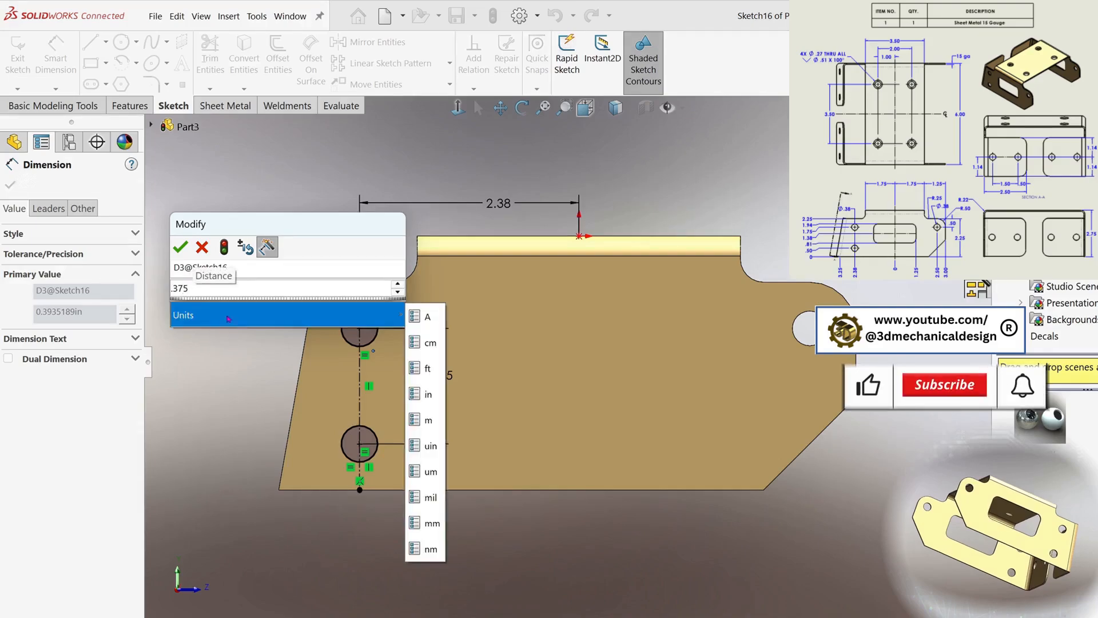
{"action": "left_click", "coordinate": [181, 247]}
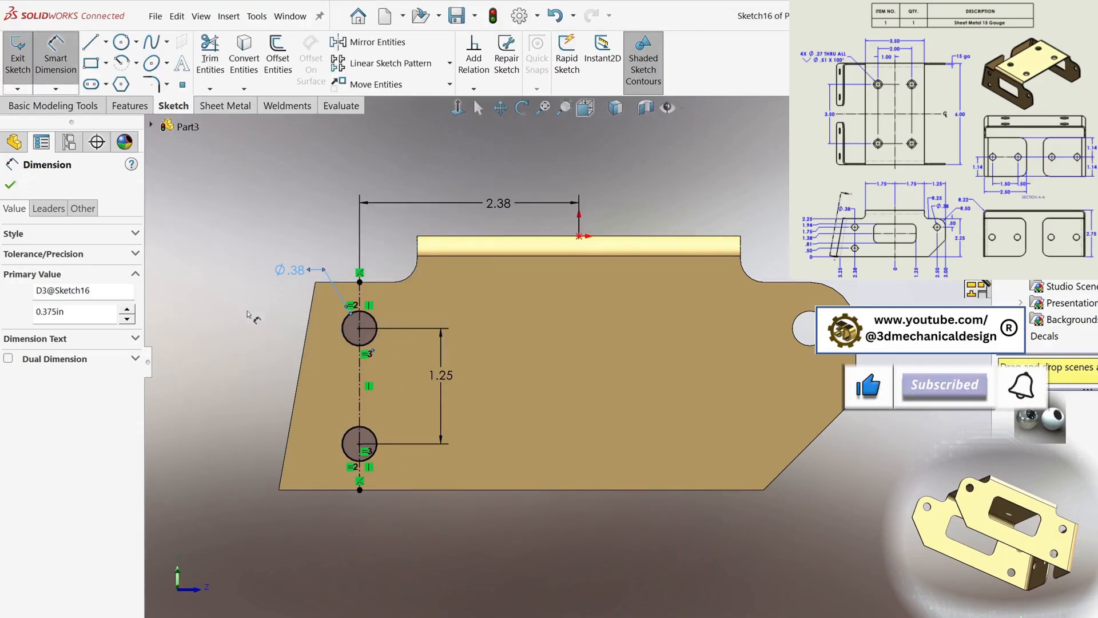
{"action": "key", "text": "s"}
{"action": "key", "text": "Escape"}
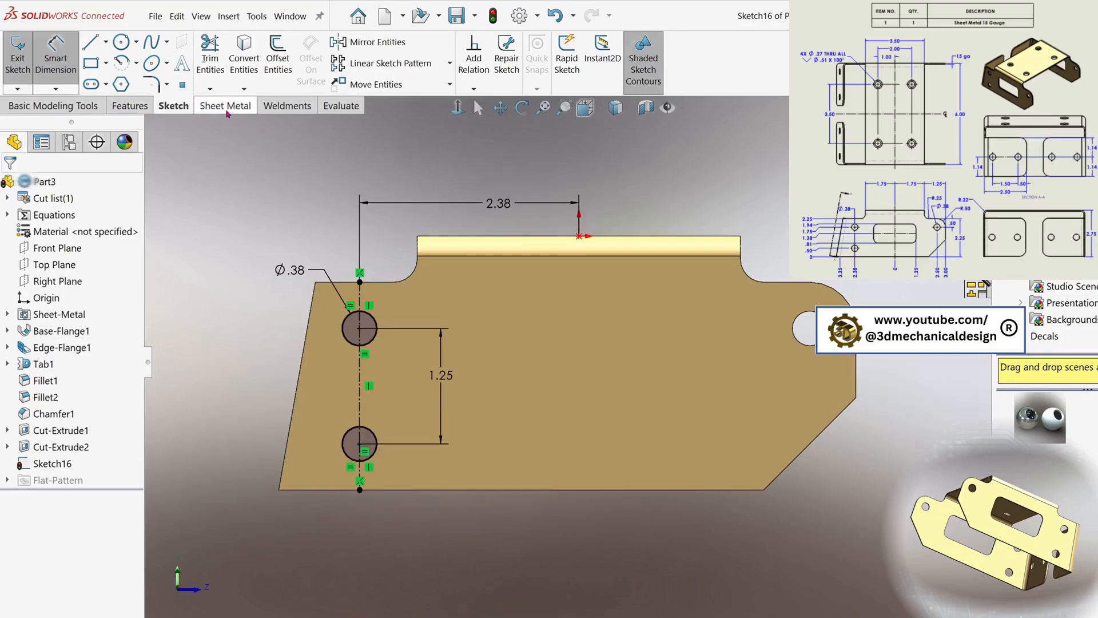
Cut both circles through the side flange with an Up To Next extruded cut, keeping Normal cut on
{"action": "left_click", "coordinate": [128, 105]}
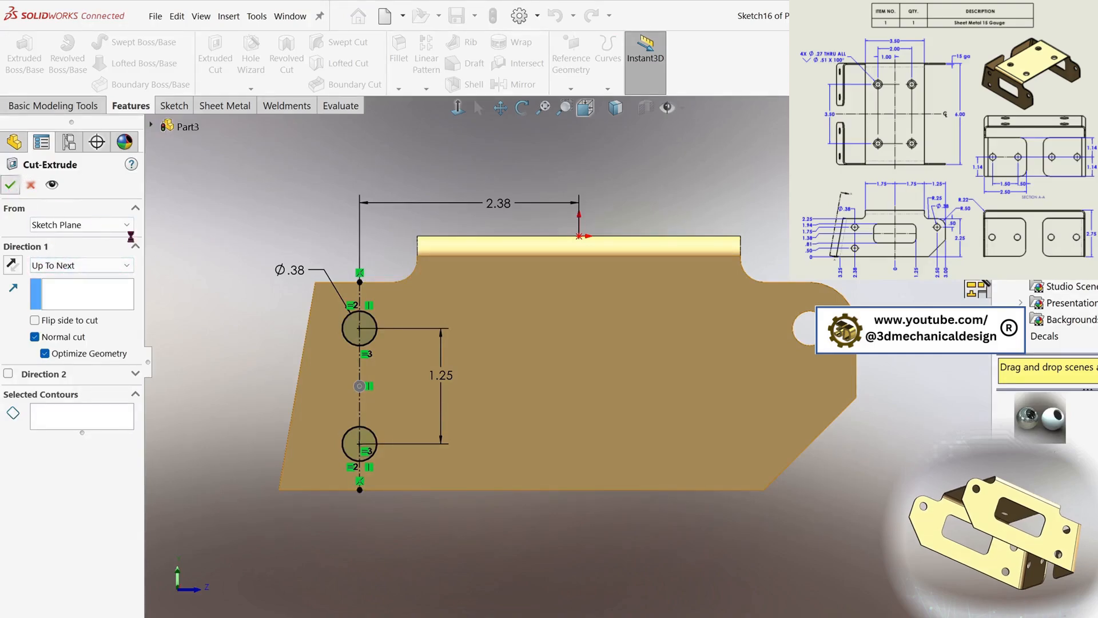
{"action": "left_click", "coordinate": [371, 562]}
{"action": "mouse_move", "coordinate": [421, 531]}
{"action": "middle_mouse_down"}
{"action": "mouse_move", "coordinate": [478, 532]}
{"action": "mouse_move", "coordinate": [434, 543]}
{"action": "middle_mouse_up"}
{"action": "scroll", "coordinate": [435, 542], "scroll_direction": "up", "scroll_amount": 3}
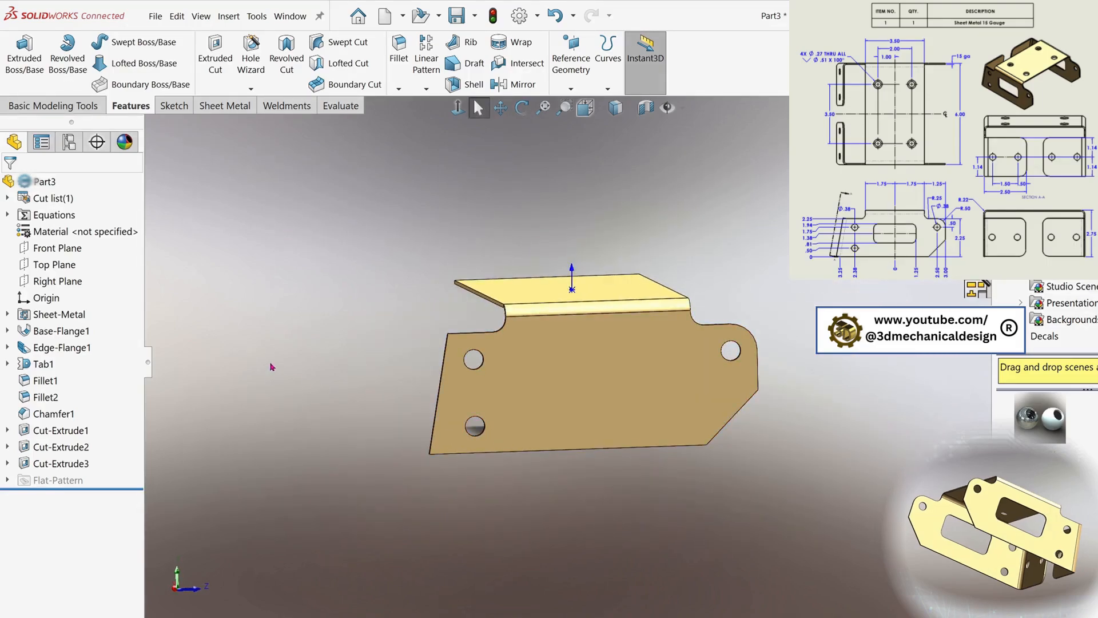
Add a 2.5 in Blind edge flange at 90 degrees along the side flange's slanted end edge beside the two holes, turned inward under the base plate
{"action": "key", "text": "s"}
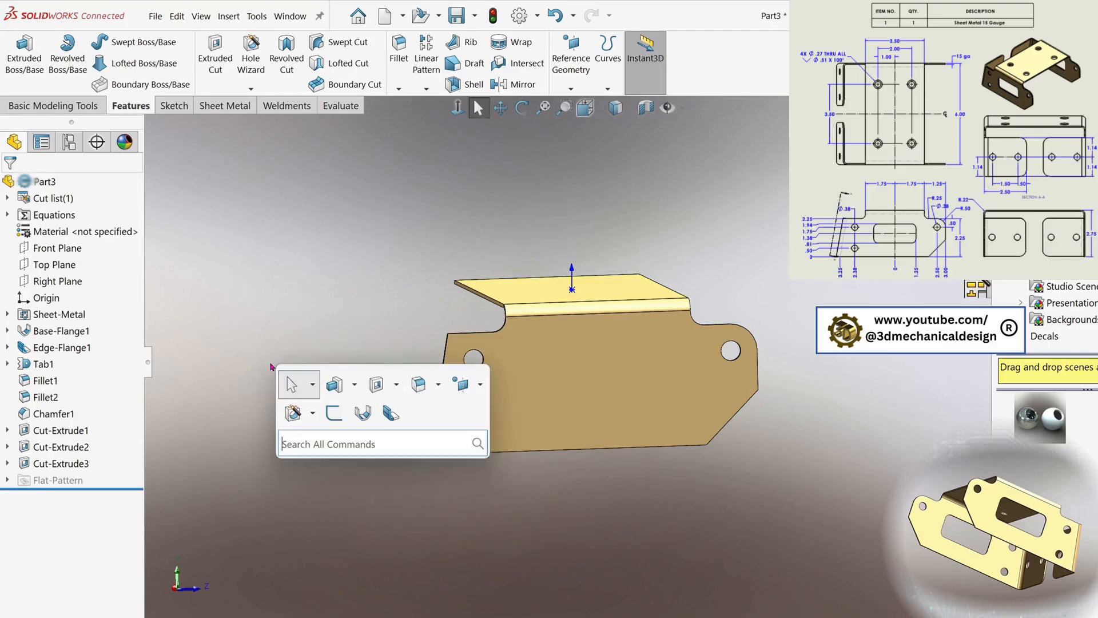
{"action": "left_click", "coordinate": [388, 418]}
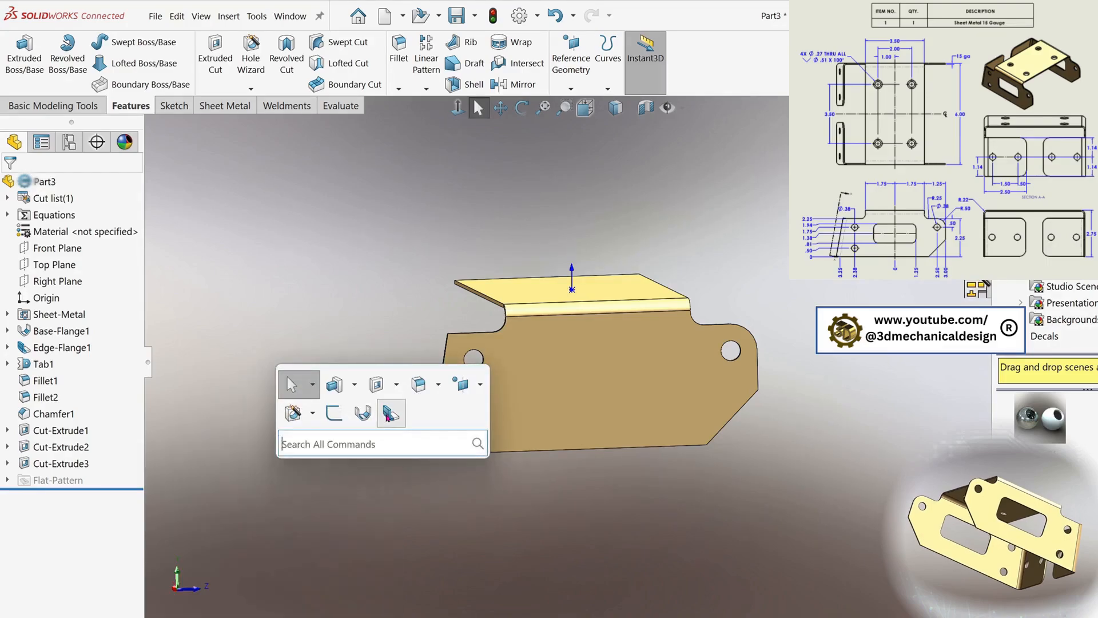
{"action": "middle_click_drag", "start_coordinate": [386, 419], "coordinate": [629, 463]}
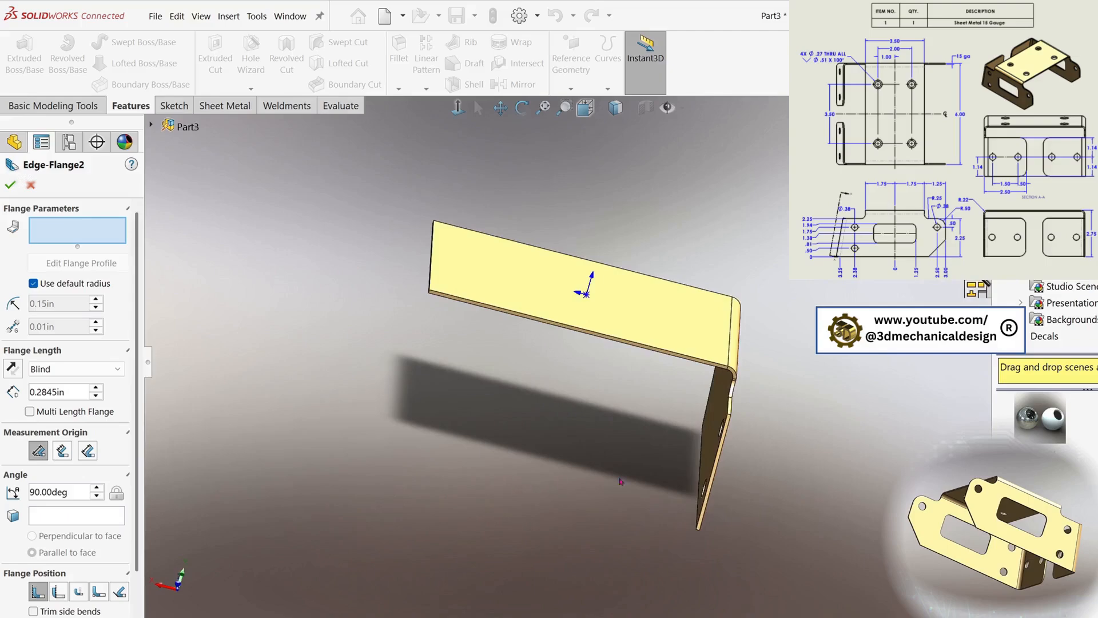
{"action": "left_click", "coordinate": [715, 470]}
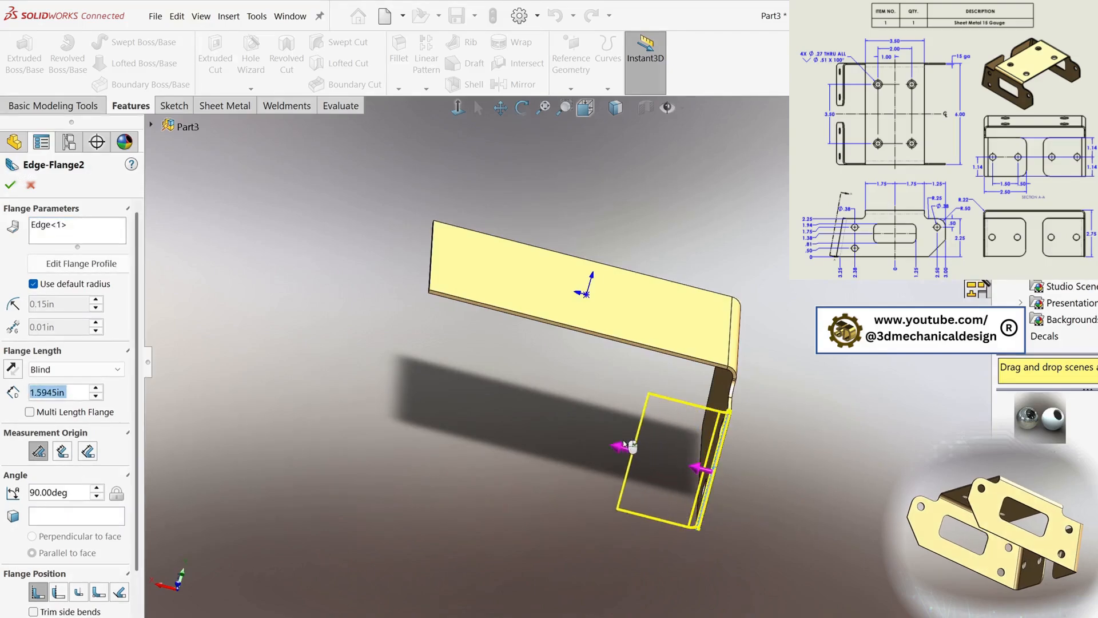
{"action": "left_click", "coordinate": [580, 438]}
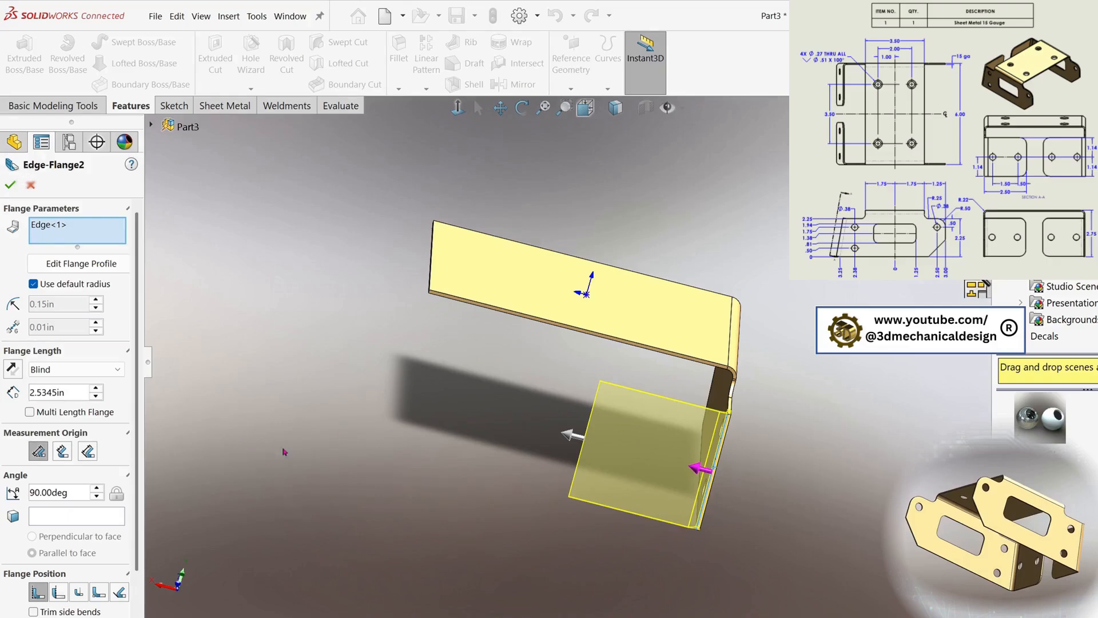
{"action": "middle_click_drag", "start_coordinate": [447, 475], "coordinate": [433, 438]}
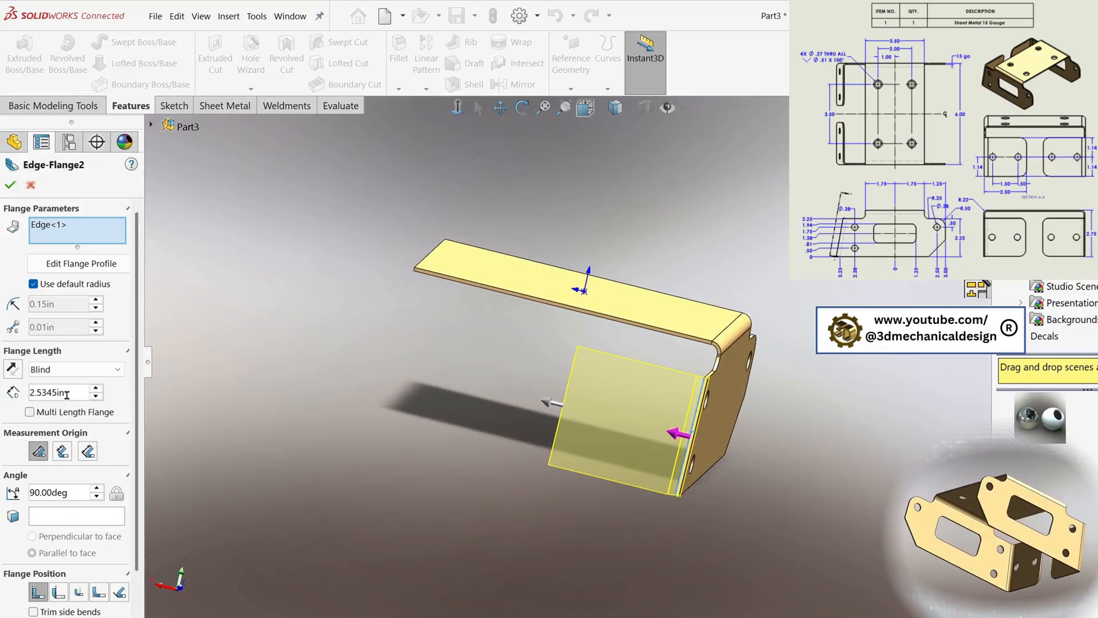
{"action": "left_click_drag", "start_coordinate": [67, 394], "coordinate": [27, 392]}
{"action": "type", "text": "2.5"}
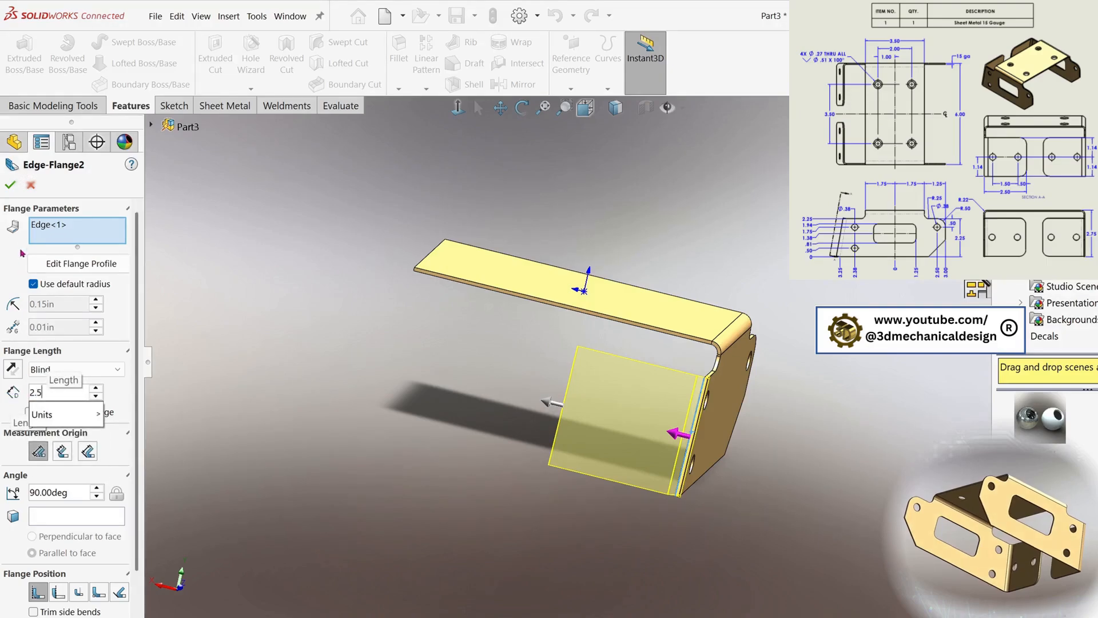
{"action": "left_click", "coordinate": [9, 184]}
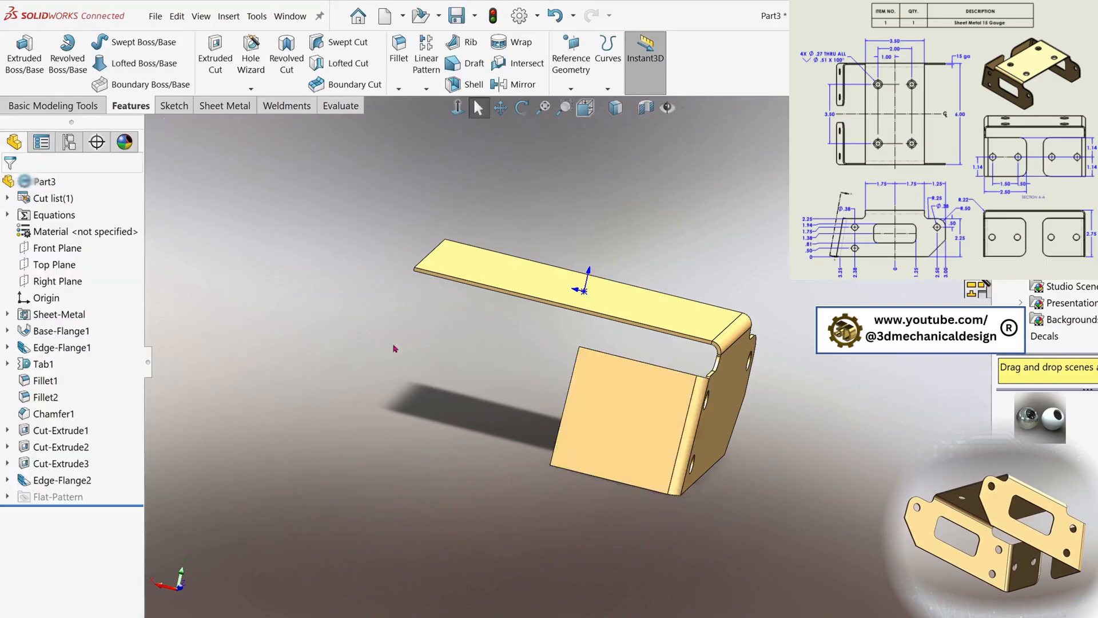
Fillet the upper and lower free corners of the new end flange with a 0.375 in radius
{"action": "middle_click_drag", "start_coordinate": [613, 447], "coordinate": [644, 468]}
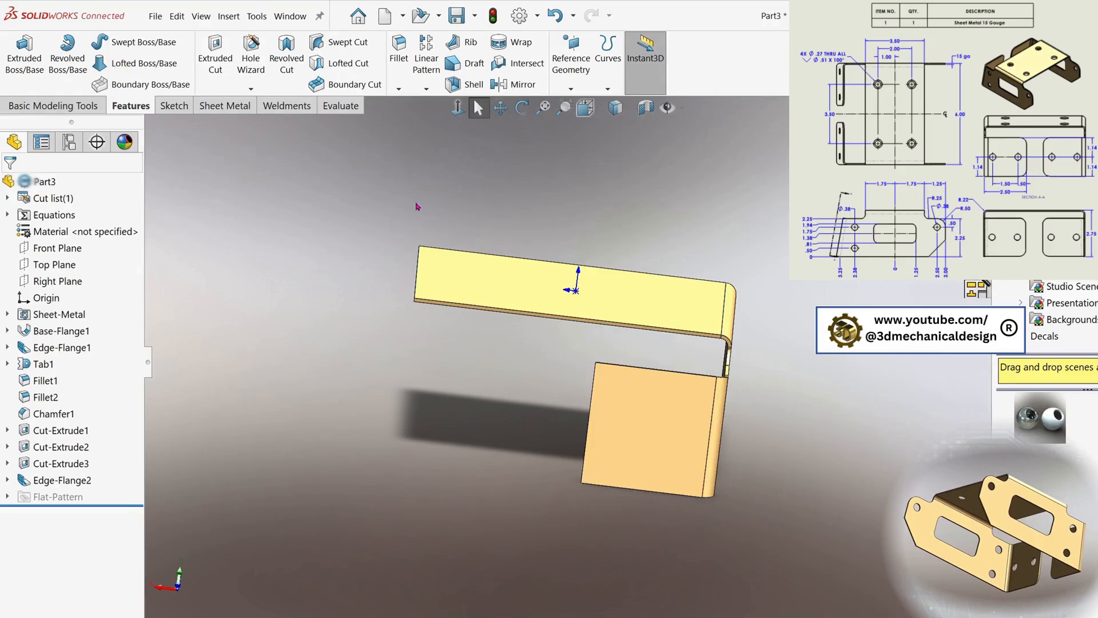
{"action": "key", "text": "s"}
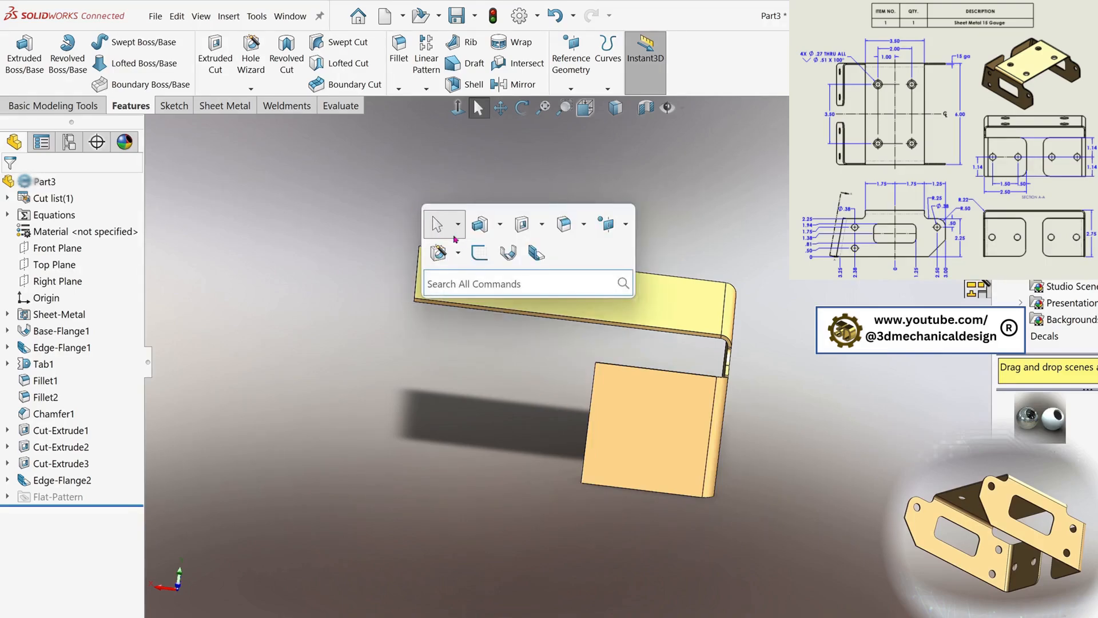
{"action": "left_click", "coordinate": [584, 225]}
{"action": "left_click", "coordinate": [568, 250]}
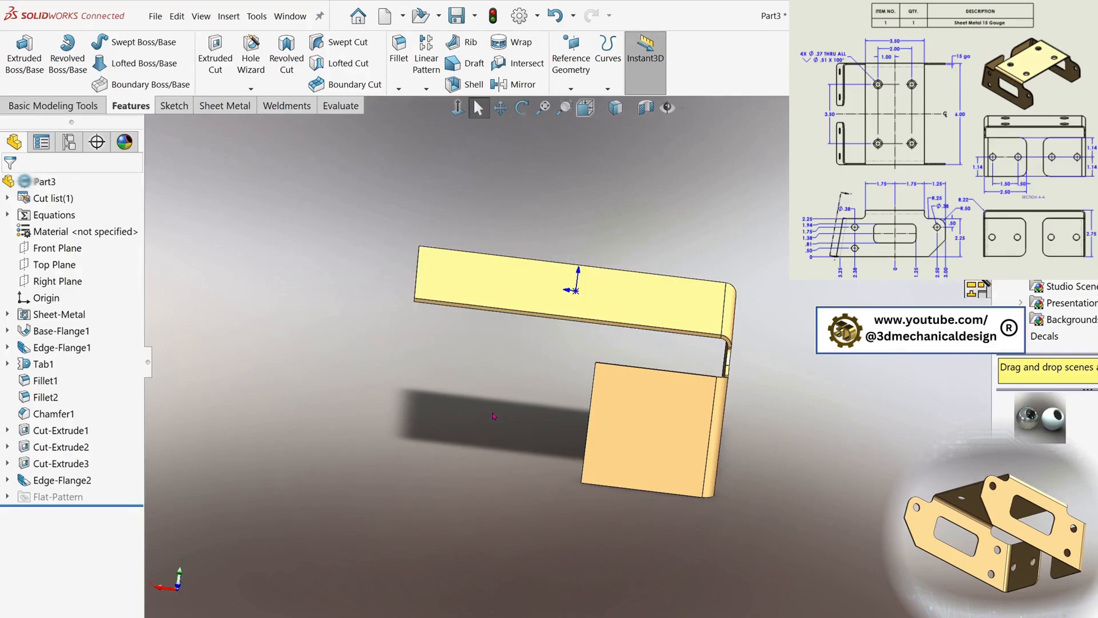
{"action": "middle_click_drag", "start_coordinate": [494, 415], "coordinate": [464, 426]}
{"action": "scroll", "coordinate": [464, 429], "scroll_direction": "down", "scroll_amount": 3}
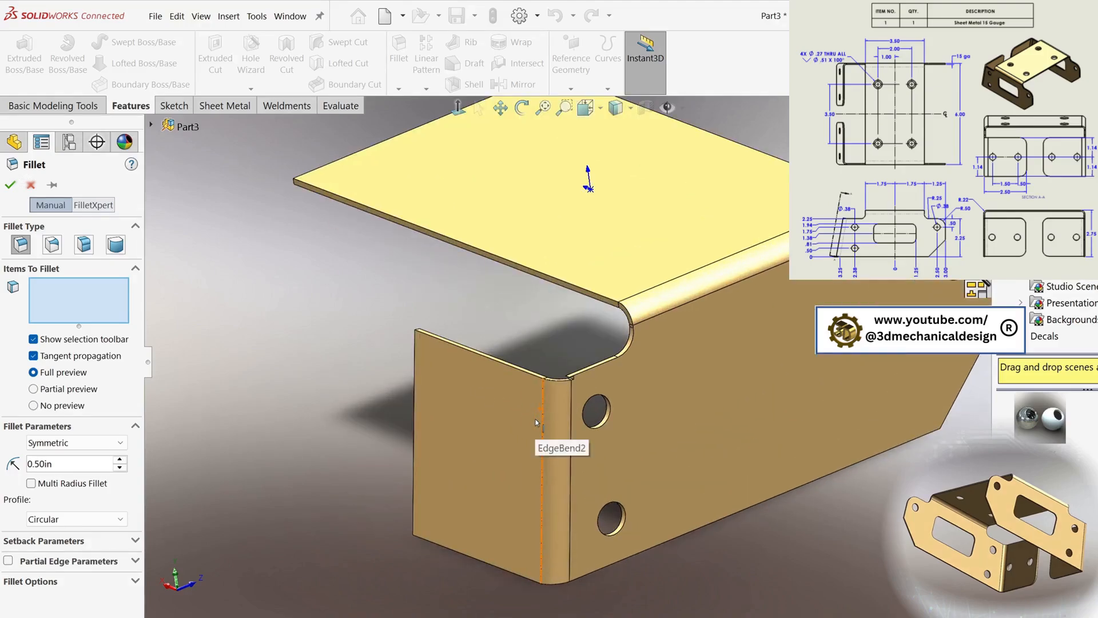
{"action": "scroll", "coordinate": [537, 422], "scroll_direction": "up", "scroll_amount": 3}
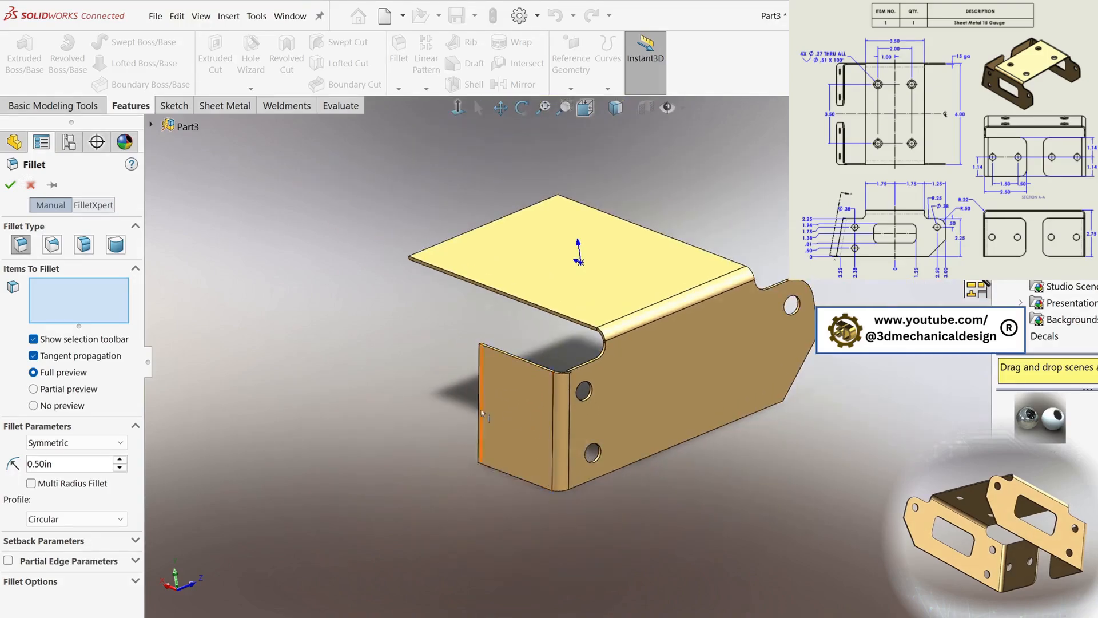
{"action": "middle_click_drag", "start_coordinate": [441, 416], "coordinate": [574, 417]}
{"action": "double_click", "coordinate": [44, 463]}
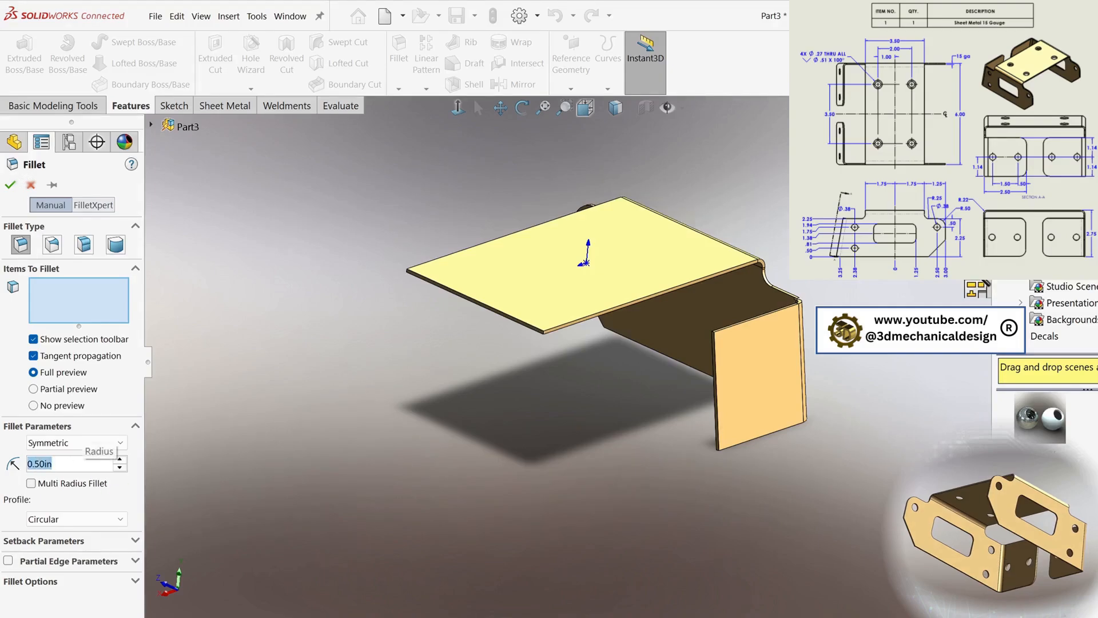
{"action": "key", "text": "BackSpace"}
{"action": "type", "text": "."}
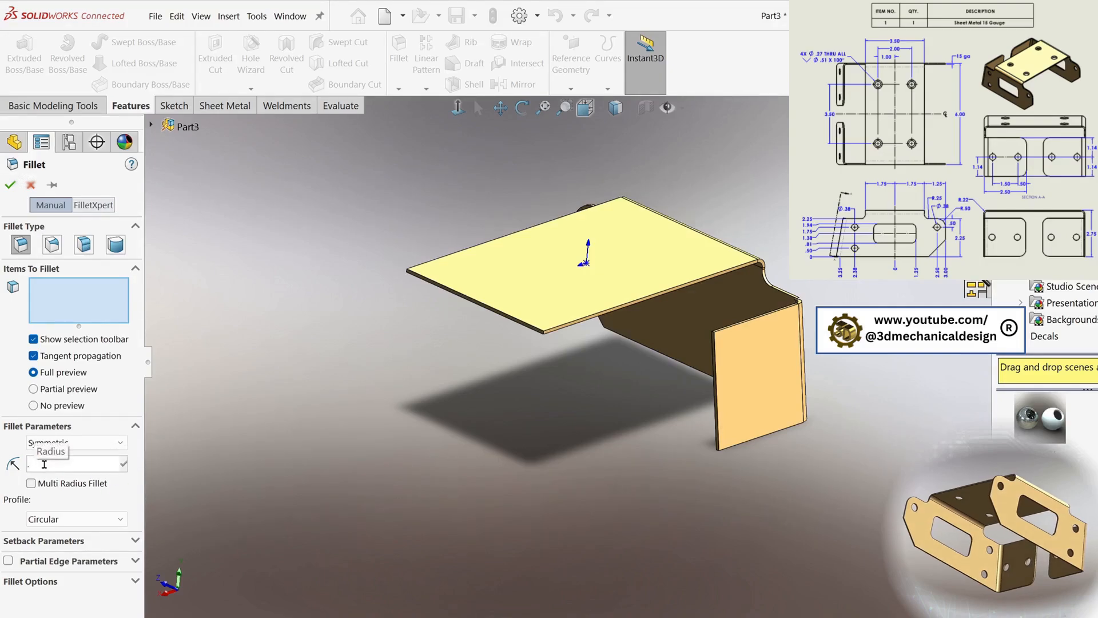
{"action": "type", "text": "37"}
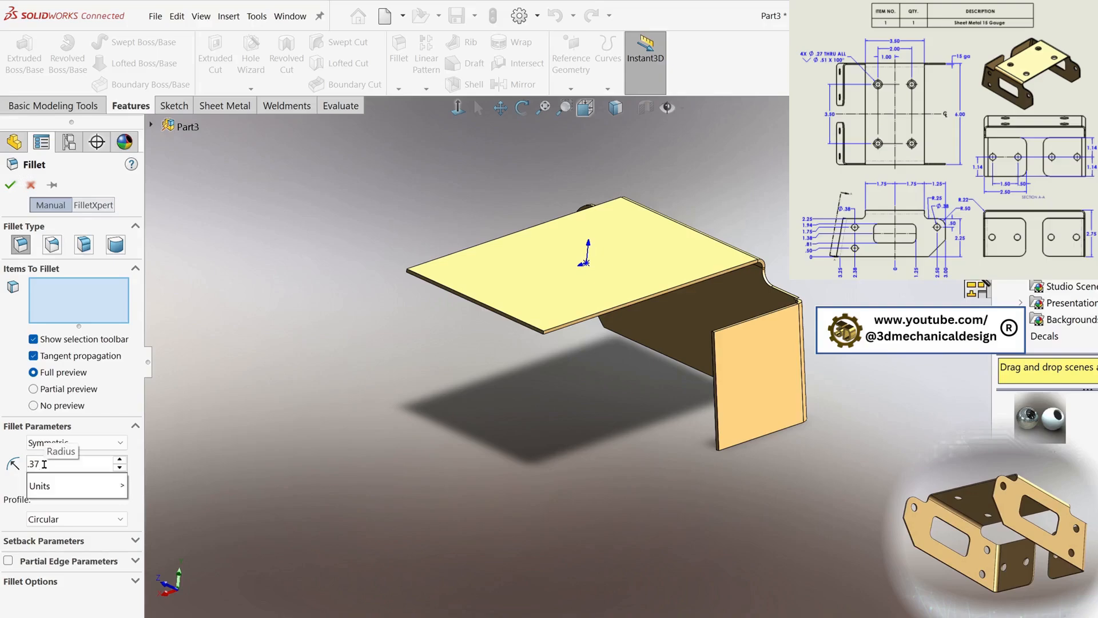
{"action": "type", "text": "5"}
{"action": "key", "text": "Return"}
{"action": "scroll", "coordinate": [632, 318], "scroll_direction": "down", "scroll_amount": 5}
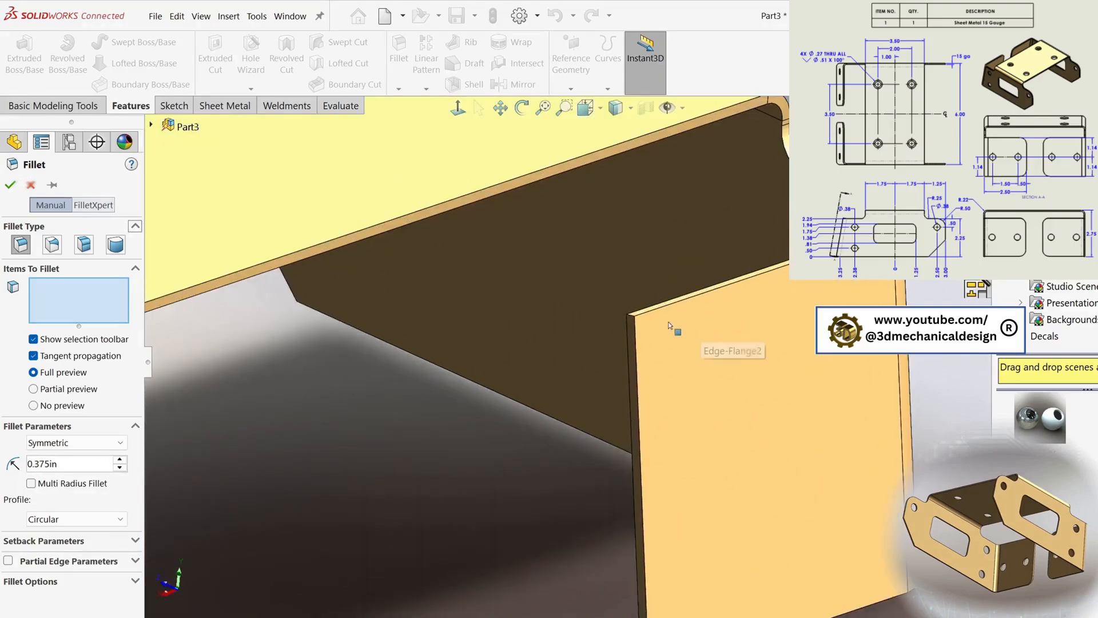
{"action": "left_click", "coordinate": [632, 317]}
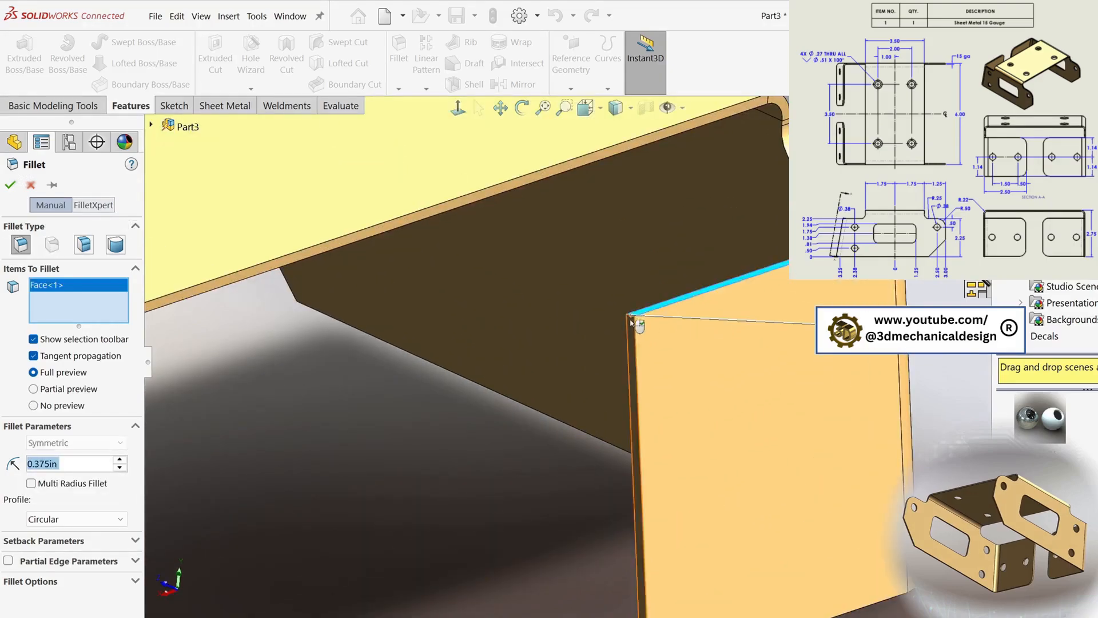
{"action": "left_click", "coordinate": [640, 315]}
{"action": "scroll", "coordinate": [626, 321], "scroll_direction": "down", "scroll_amount": 3}
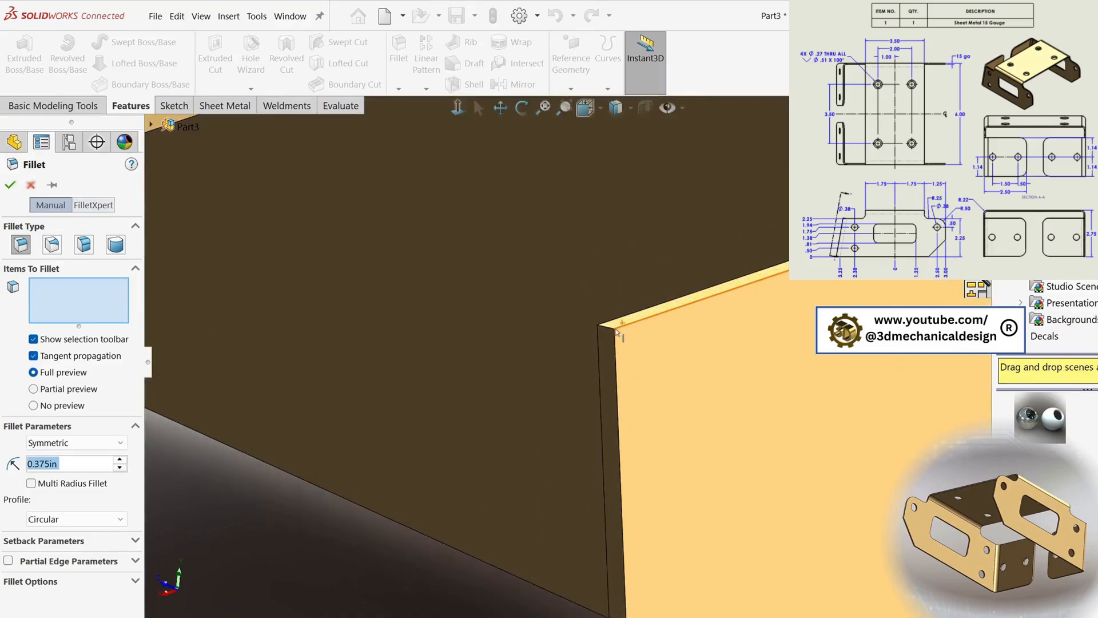
{"action": "left_click", "coordinate": [611, 329]}
{"action": "scroll", "coordinate": [635, 515], "scroll_direction": "up", "scroll_amount": 5}
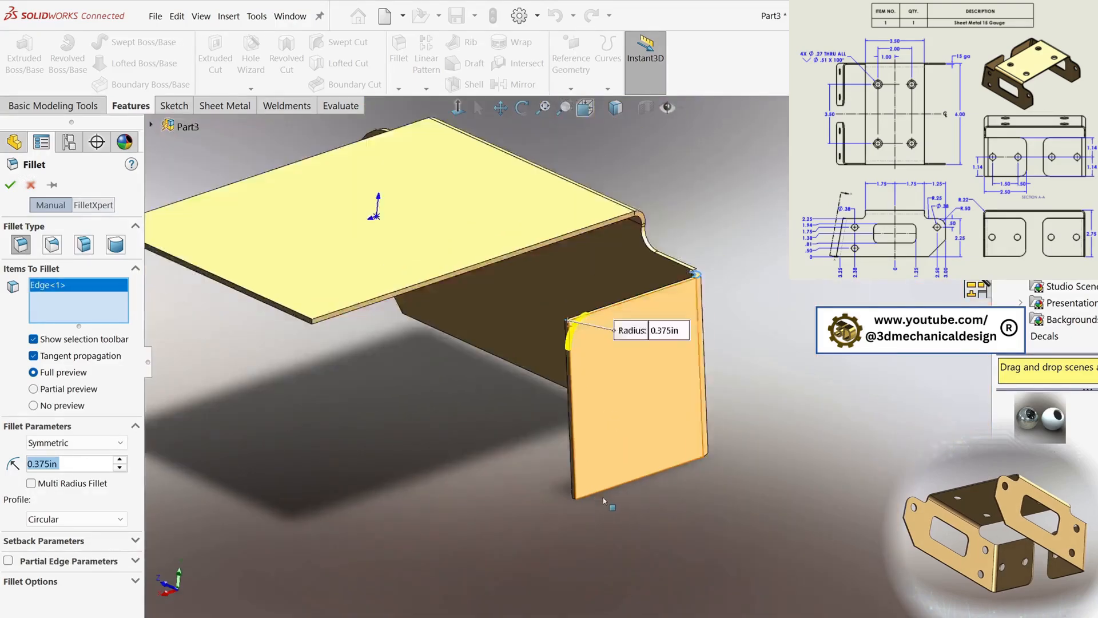
{"action": "scroll", "coordinate": [538, 474], "scroll_direction": "down", "scroll_amount": 5}
{"action": "left_click", "coordinate": [566, 467]}
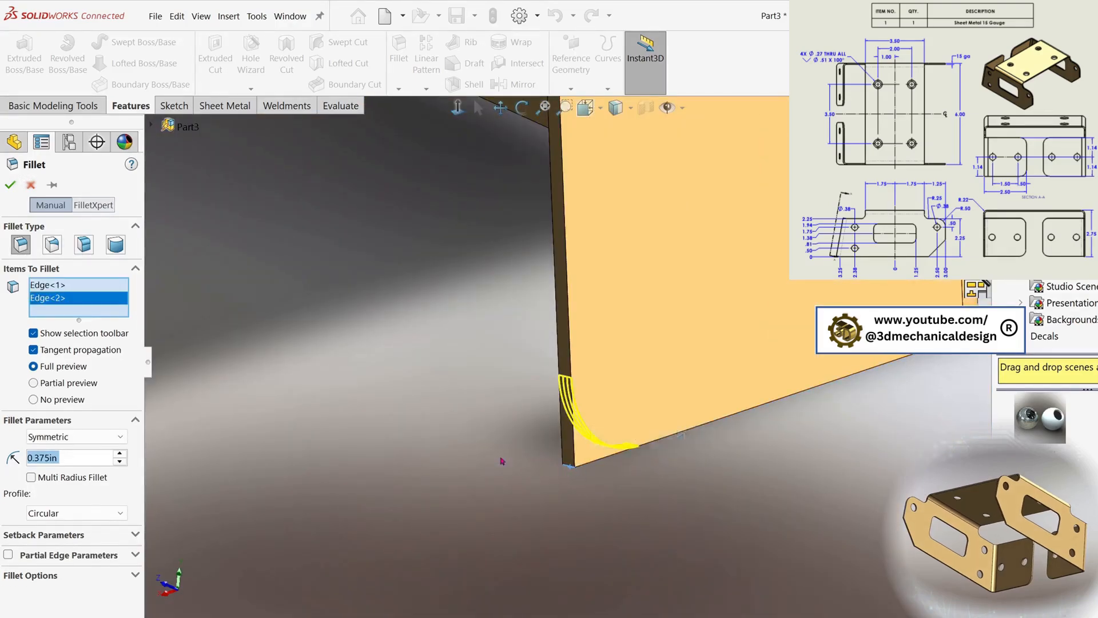
{"action": "left_click", "coordinate": [12, 184]}
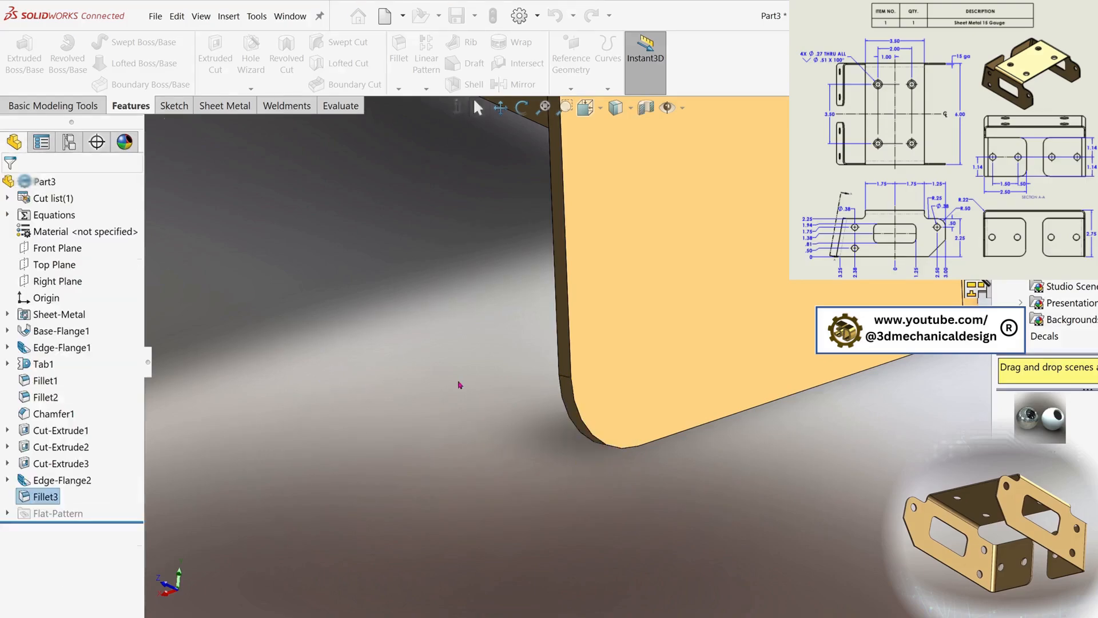
Sketch three end-to-end horizontal centerlines on the end flange's face, from its free edge's midpoint to the bend's outer edge, outer ones about 0.31 and 0.69 in
{"action": "scroll", "coordinate": [492, 380], "scroll_direction": "up", "scroll_amount": 4}
{"action": "left_click", "coordinate": [660, 309]}
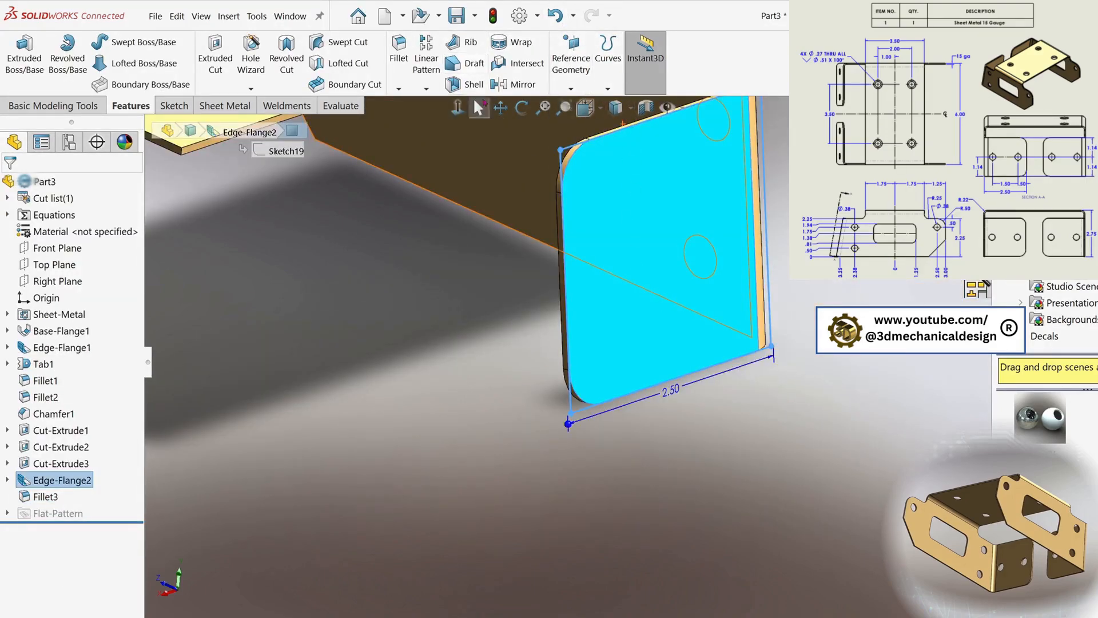
{"action": "left_click", "coordinate": [458, 109]}
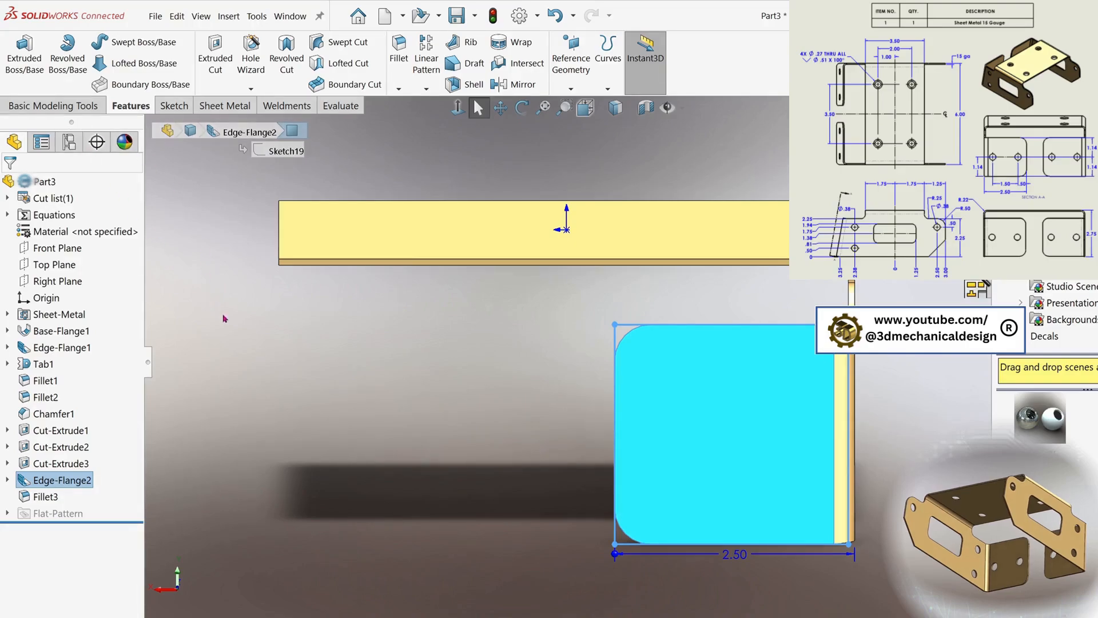
{"action": "key", "text": "s"}
{"action": "left_click", "coordinate": [289, 364]}
{"action": "key", "text": "s"}
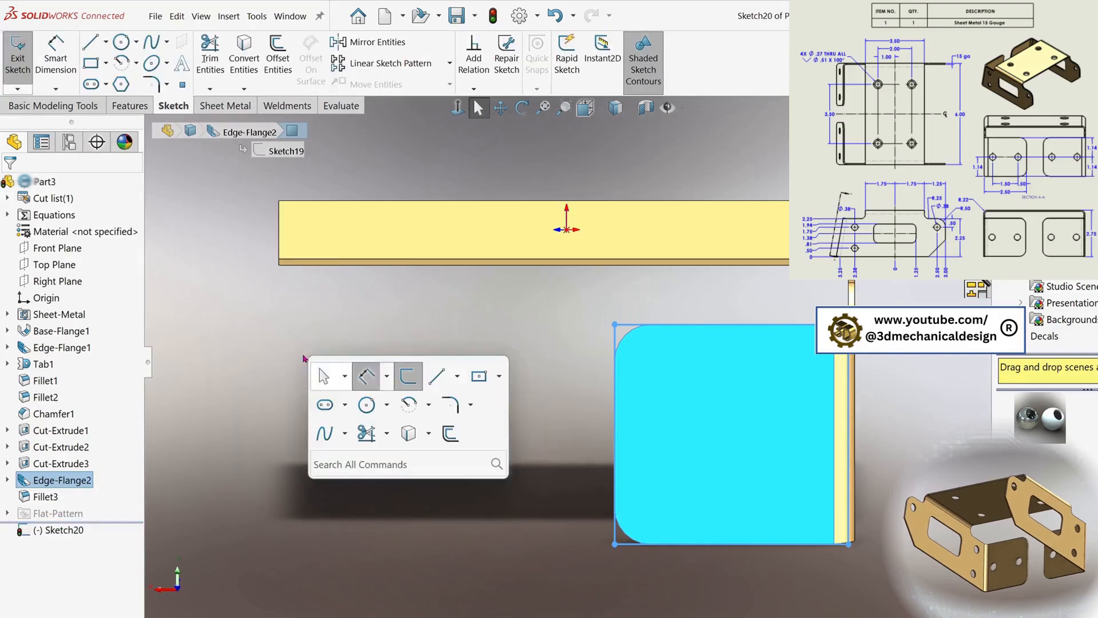
{"action": "left_click", "coordinate": [457, 376]}
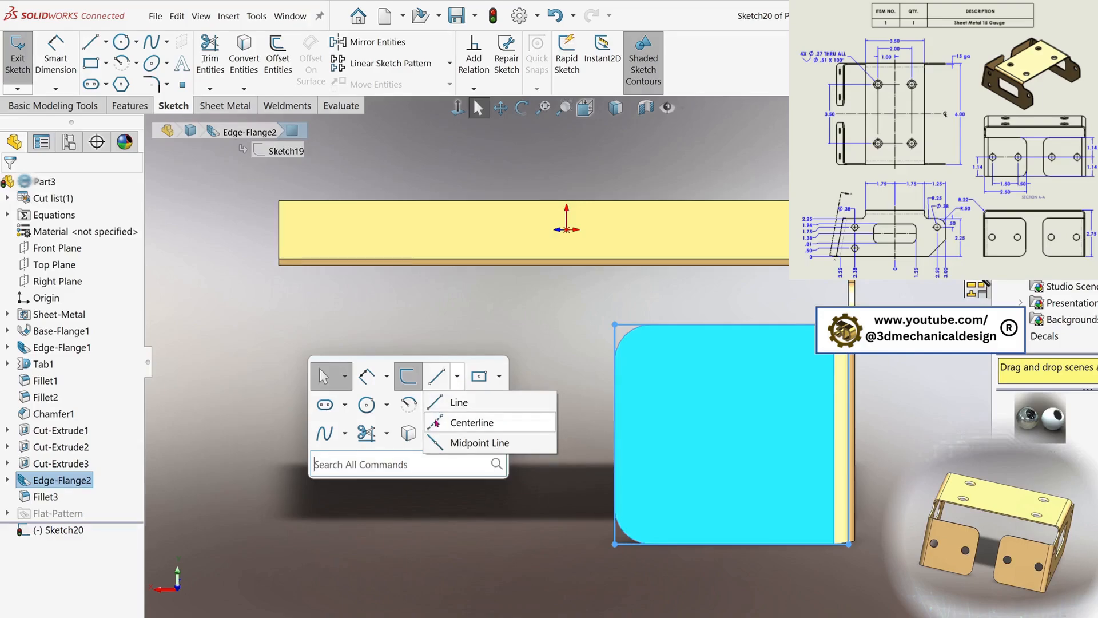
{"action": "left_click", "coordinate": [436, 423]}
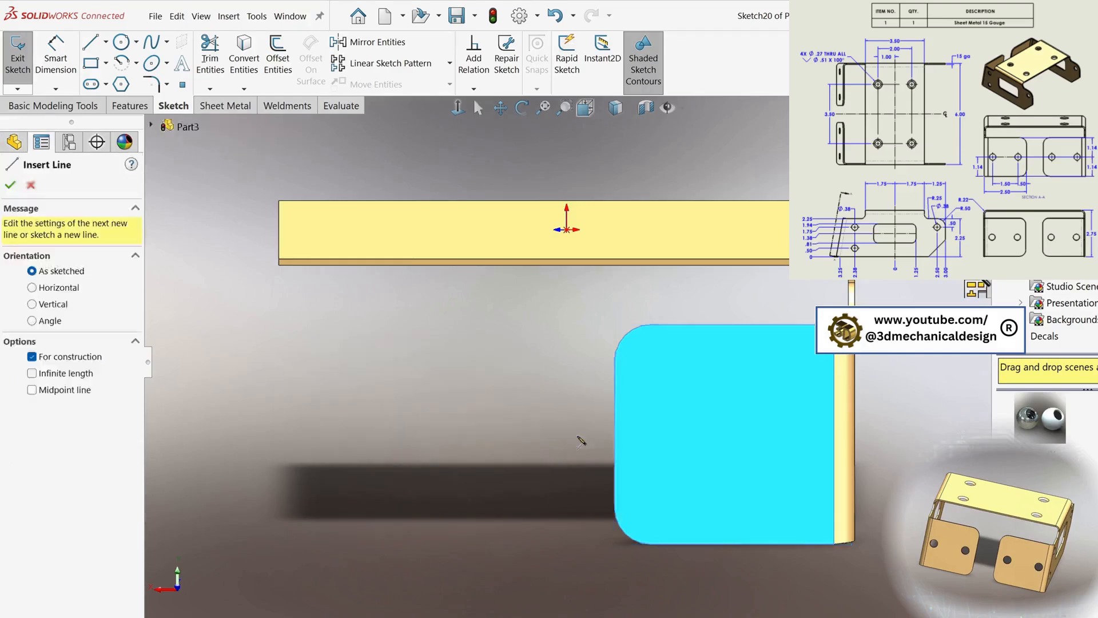
{"action": "left_click", "coordinate": [615, 435]}
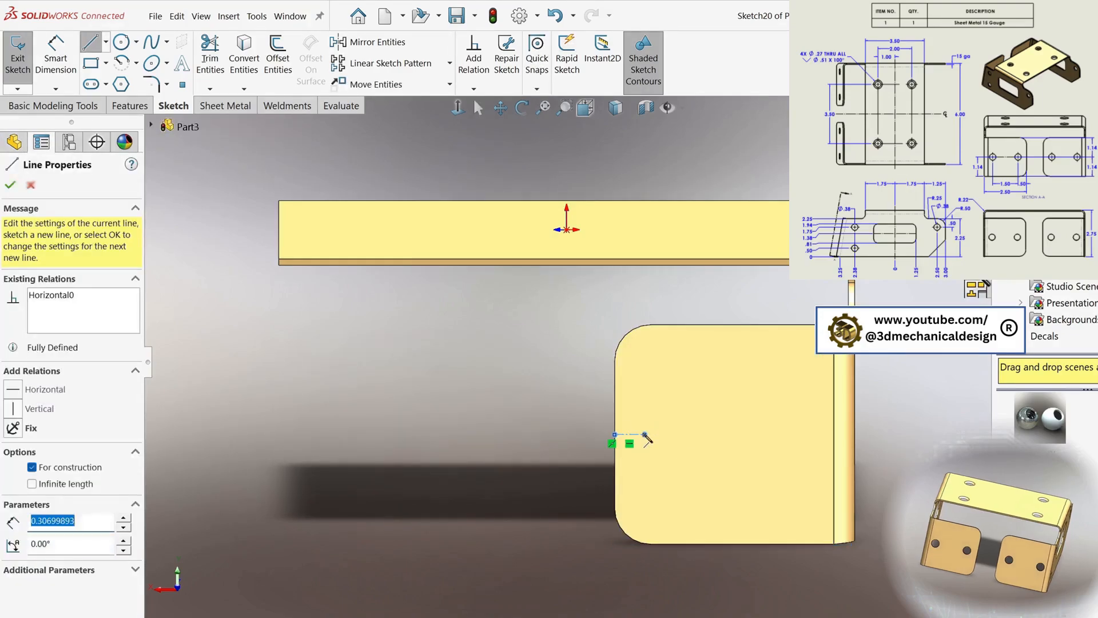
{"action": "left_click", "coordinate": [789, 434]}
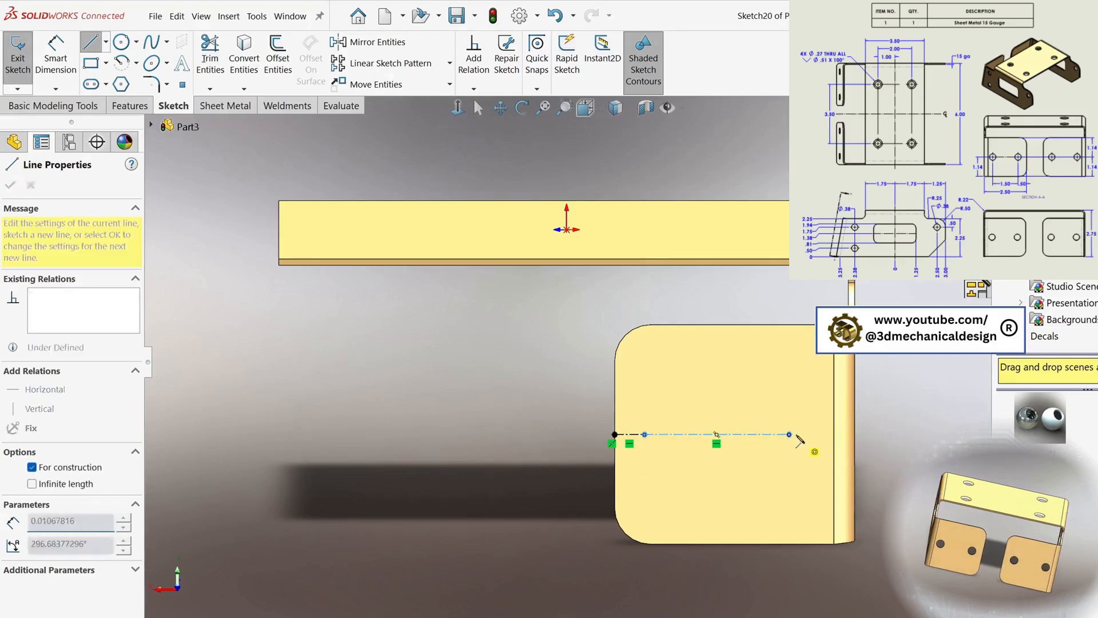
{"action": "left_click", "coordinate": [855, 435]}
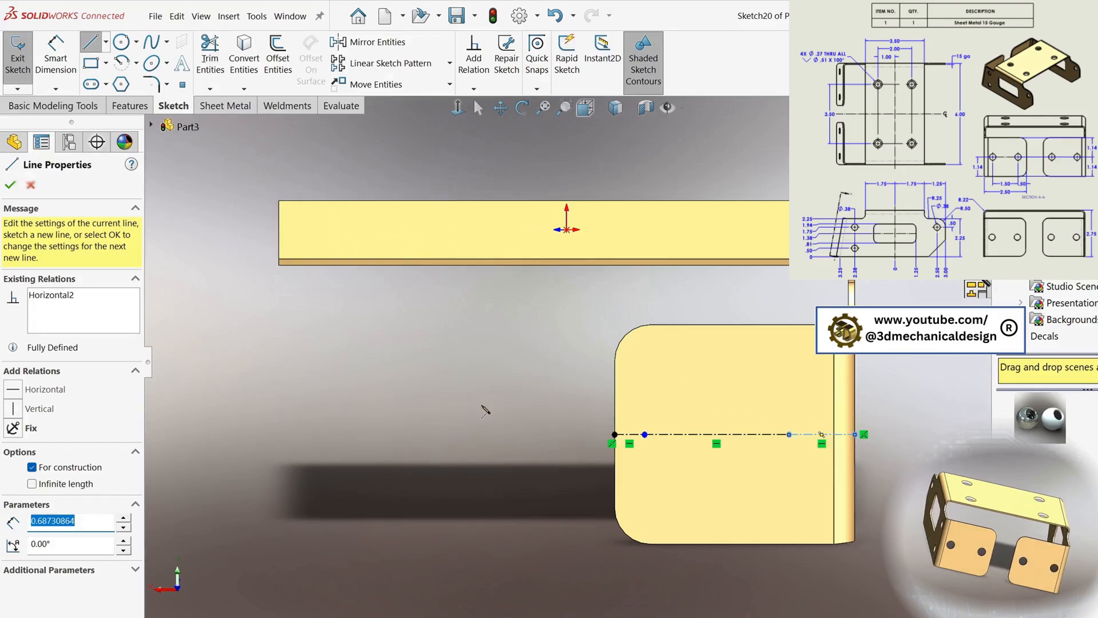
{"action": "key", "text": "Escape"}
Make the two outer centerline segments equal in length
{"action": "left_click", "coordinate": [632, 436]}
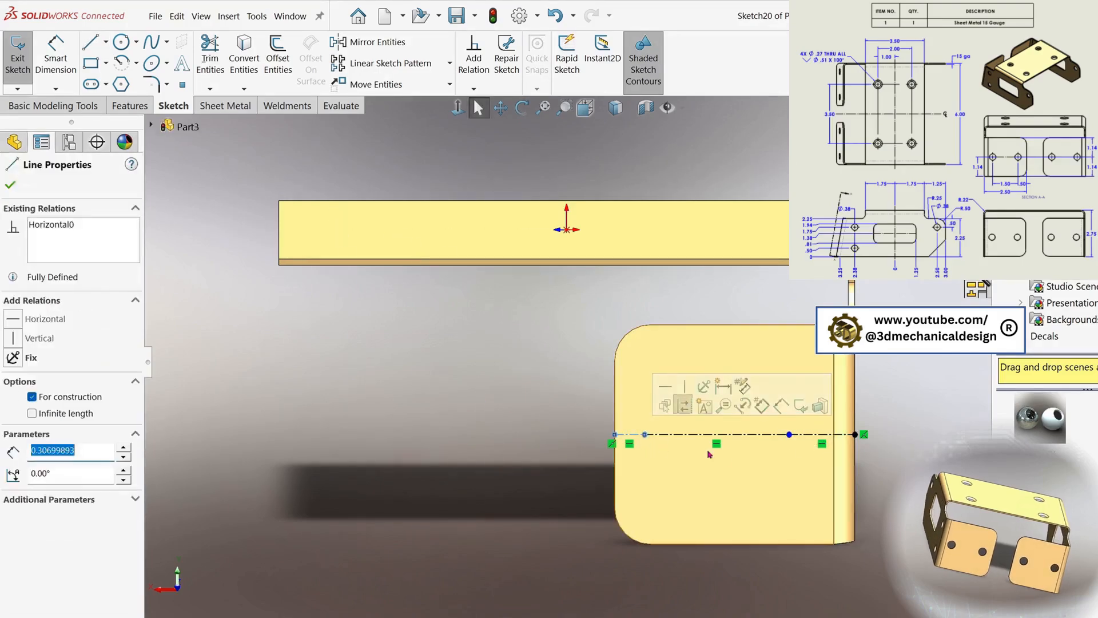
{"action": "left_click", "coordinate": [804, 436], "text": "ctrl"}
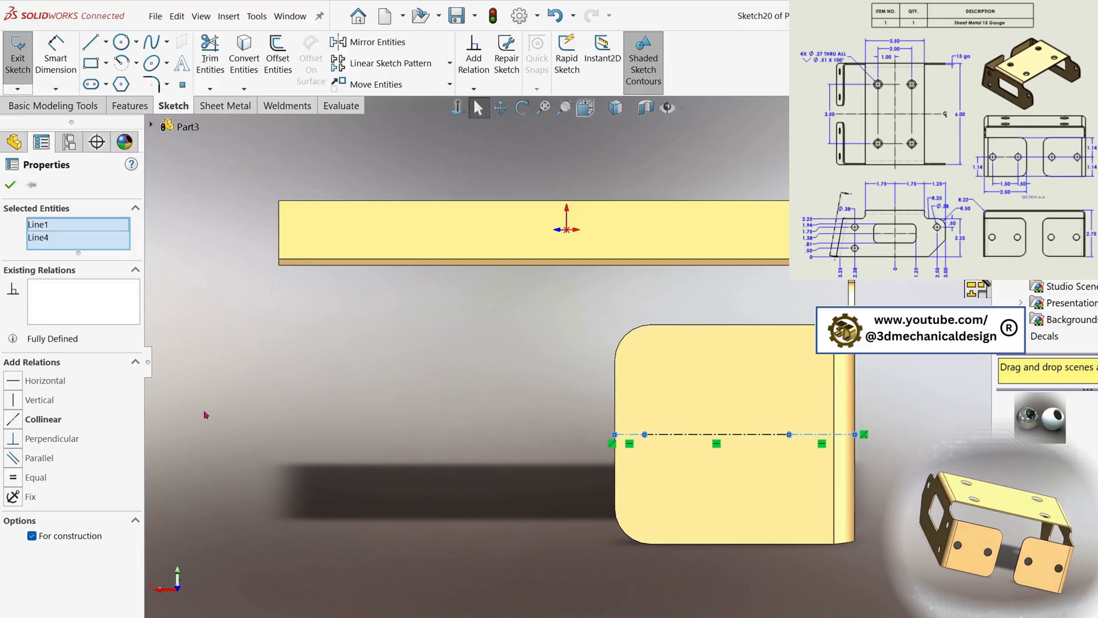
{"action": "left_click", "coordinate": [8, 482]}
{"action": "left_click", "coordinate": [394, 446]}
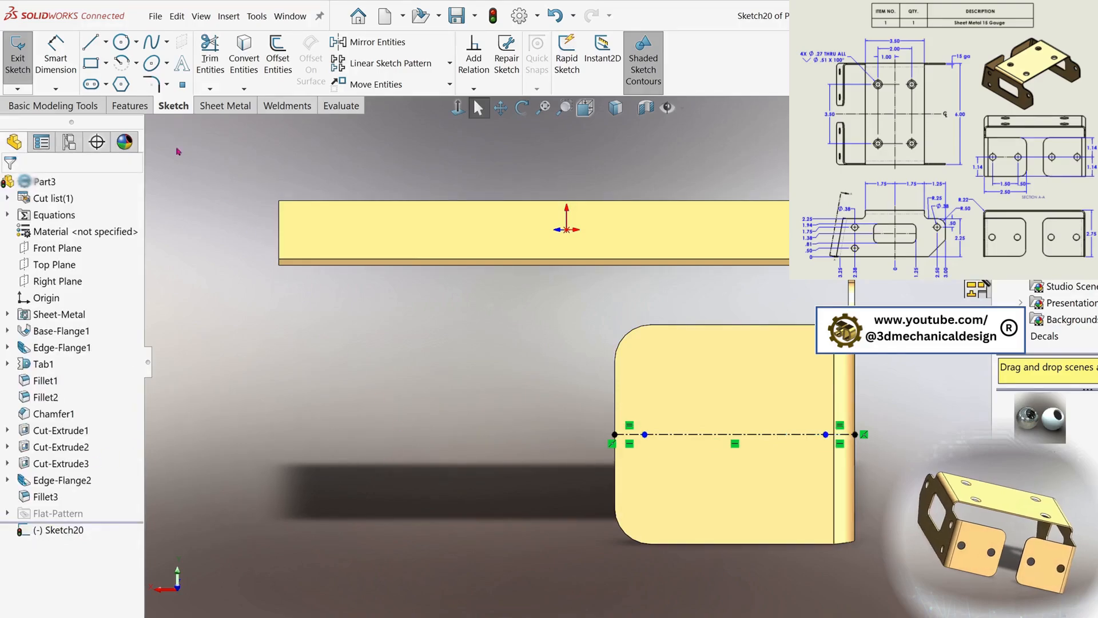
Dimension the middle centerline segment on the end flange and set its length to 1.50 in
{"action": "left_click", "coordinate": [65, 50]}
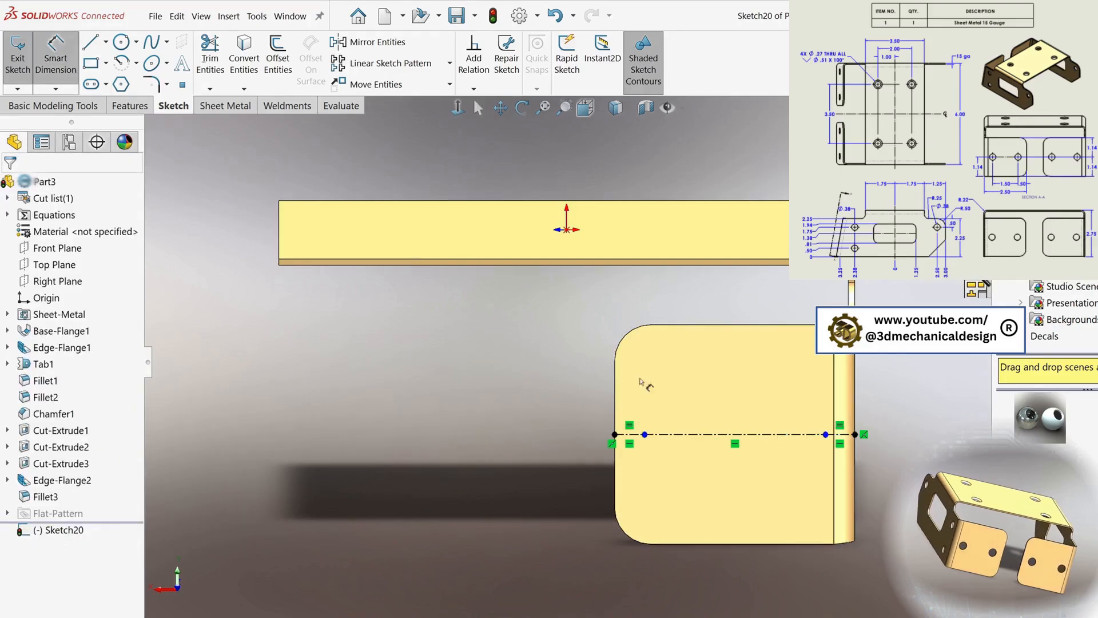
{"action": "left_click", "coordinate": [761, 435]}
{"action": "left_click", "coordinate": [754, 417]}
{"action": "type", "text": "1."}
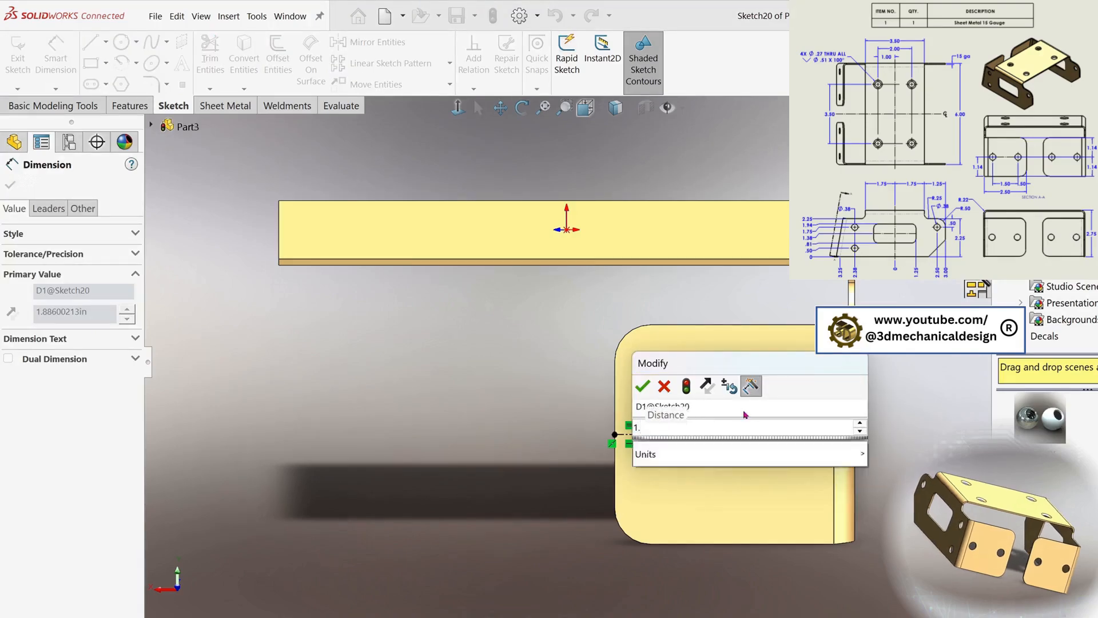
{"action": "key", "text": "Escape"}
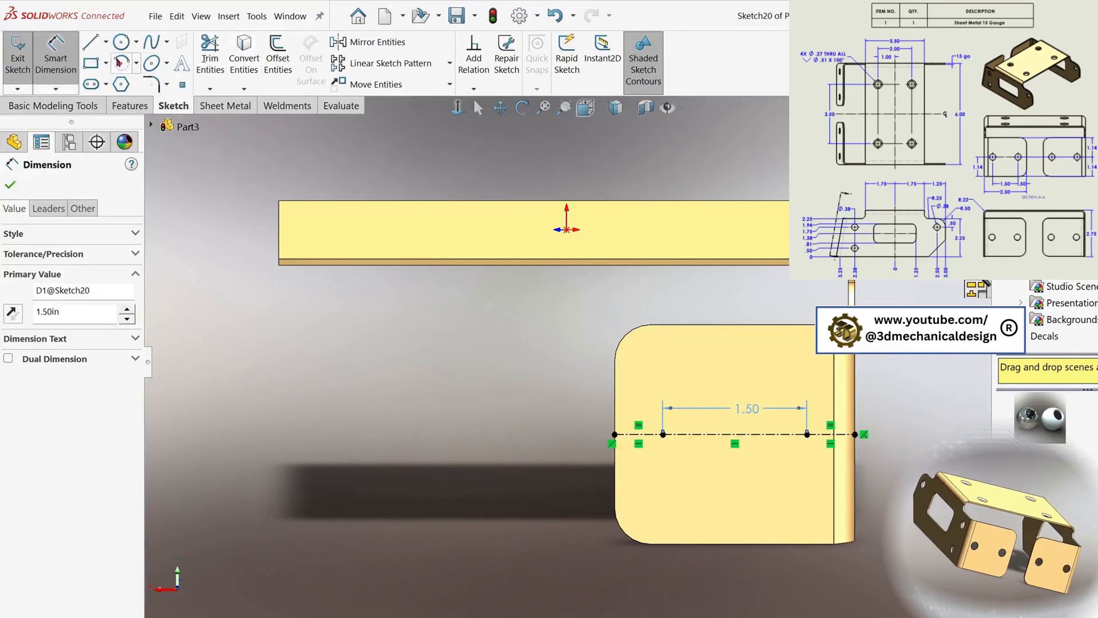
Sketch a circle centered on each end of the middle centerline segment, the one nearer the bend about 0.15 in in radius
{"action": "left_click", "coordinate": [122, 43]}
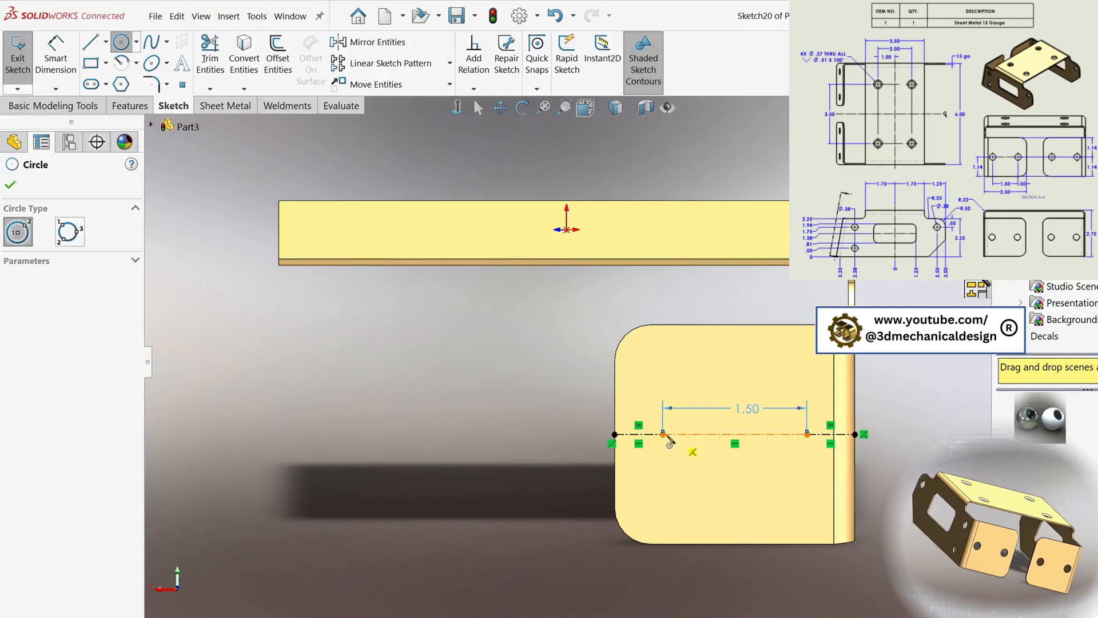
{"action": "left_click", "coordinate": [663, 434]}
{"action": "left_click", "coordinate": [680, 435]}
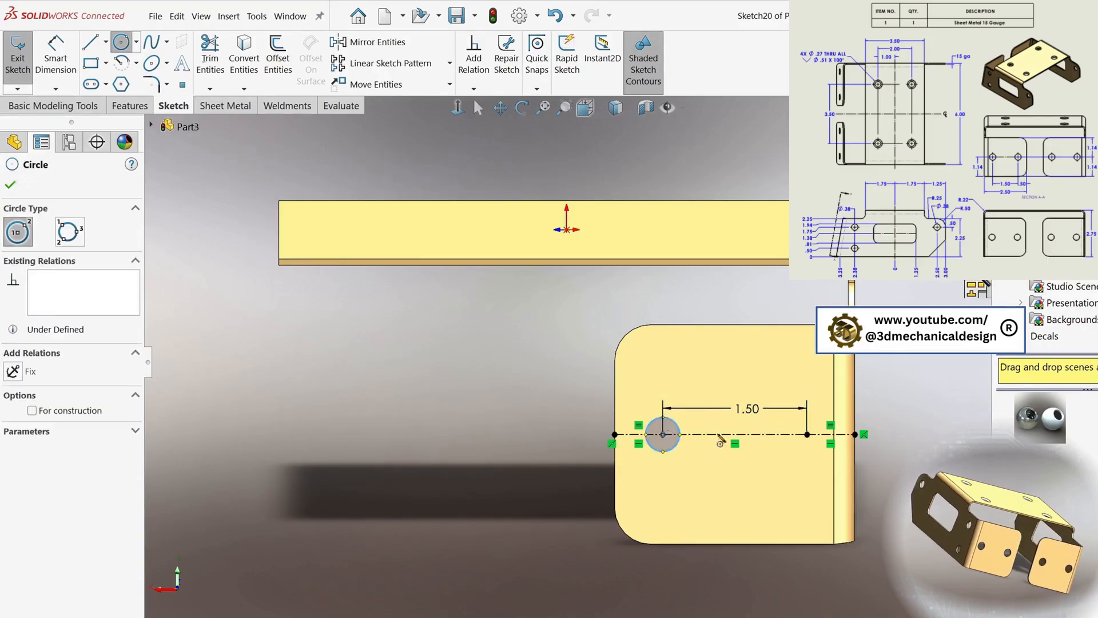
{"action": "left_click", "coordinate": [806, 434]}
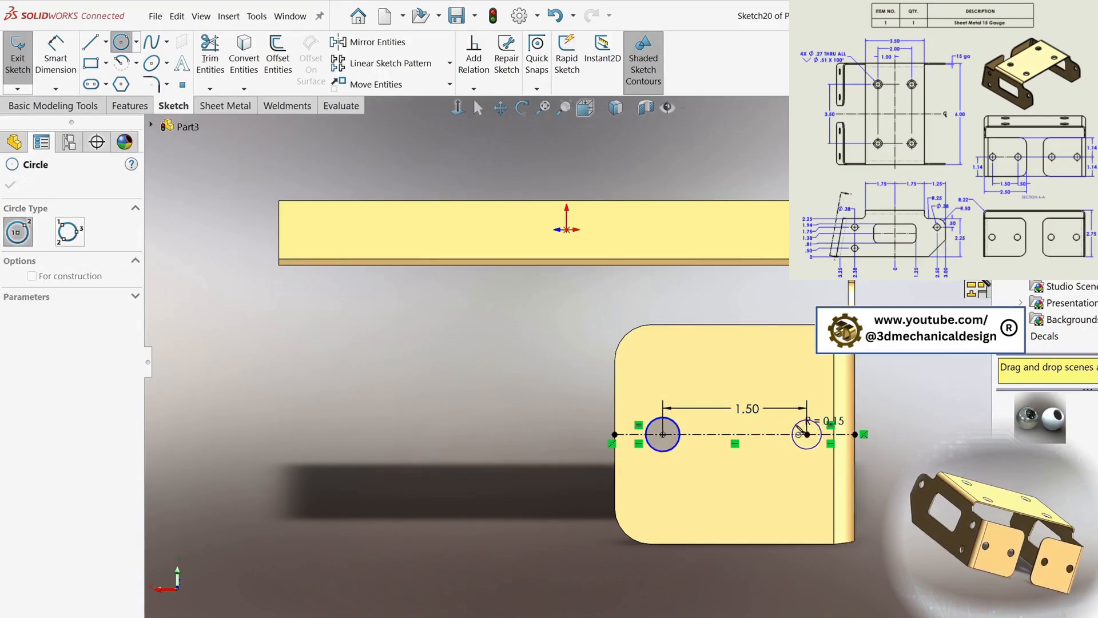
{"action": "left_click", "coordinate": [797, 426]}
{"action": "key", "text": "Escape"}
Make the two circles on the end flange equal in size
{"action": "left_click", "coordinate": [799, 447]}
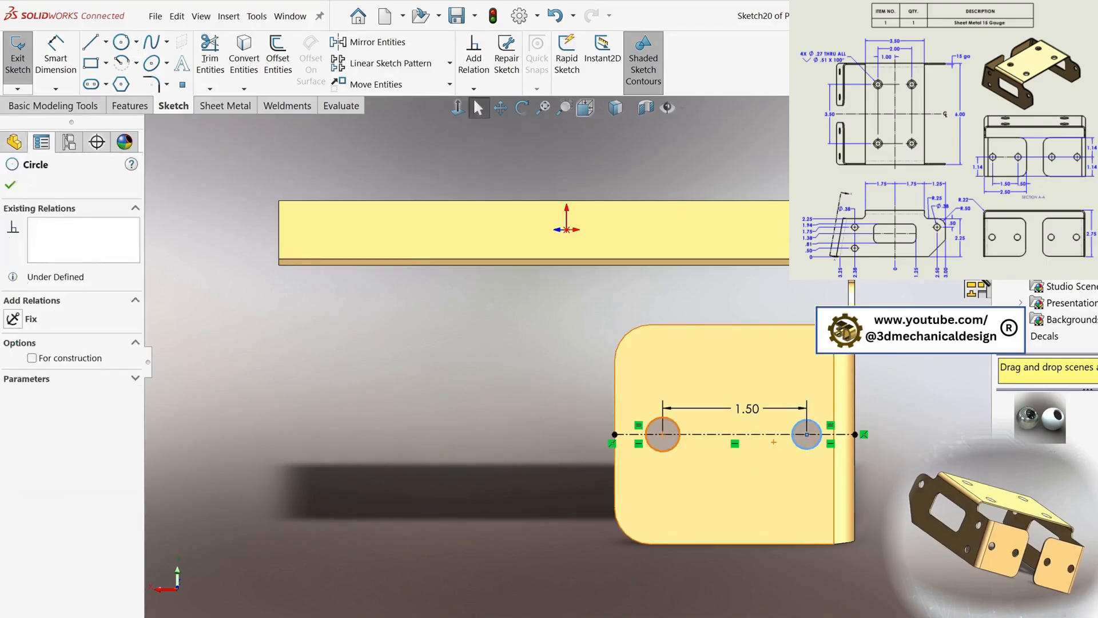
{"action": "left_click", "coordinate": [658, 450], "text": "ctrl"}
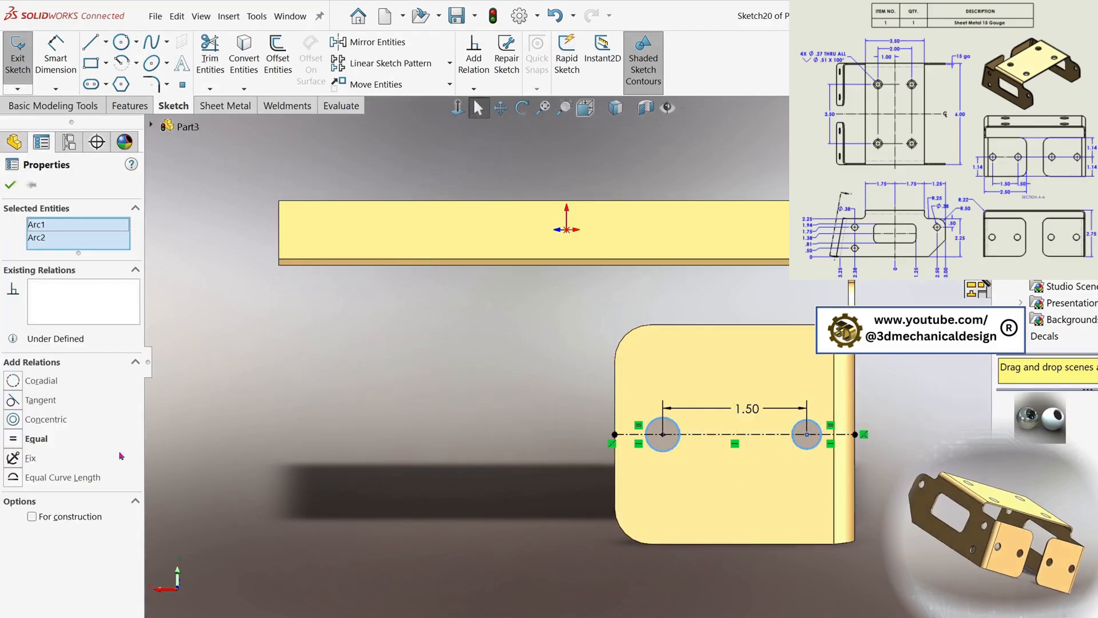
{"action": "left_click", "coordinate": [11, 442]}
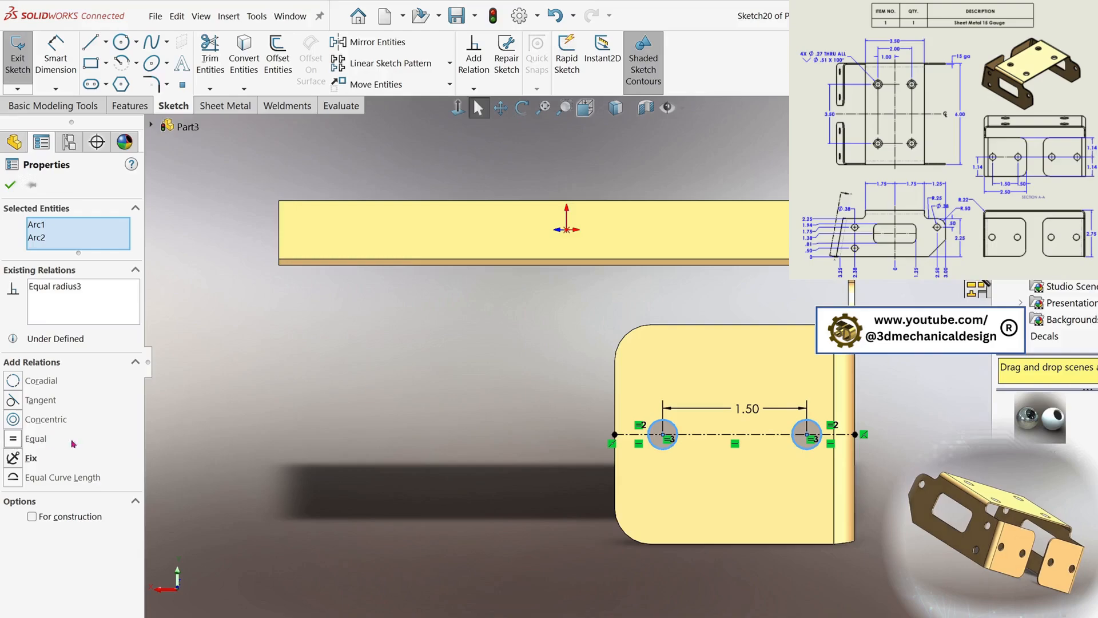
Dimension the circle nearer the end flange's free edge and set its diameter to 0.375 in
{"action": "key", "text": "s"}
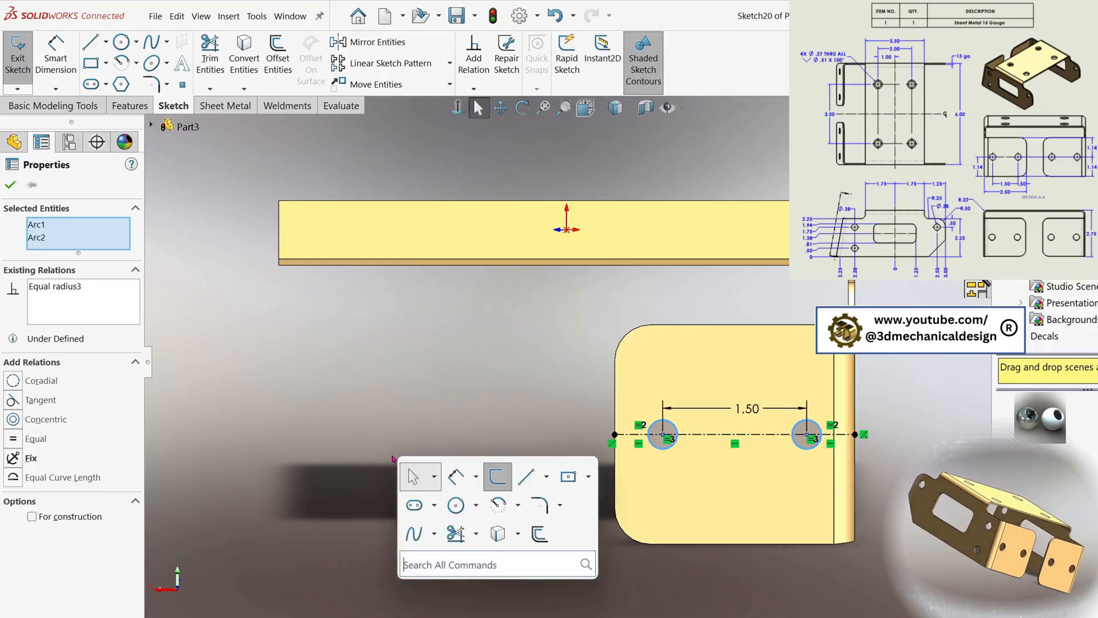
{"action": "left_click", "coordinate": [462, 483]}
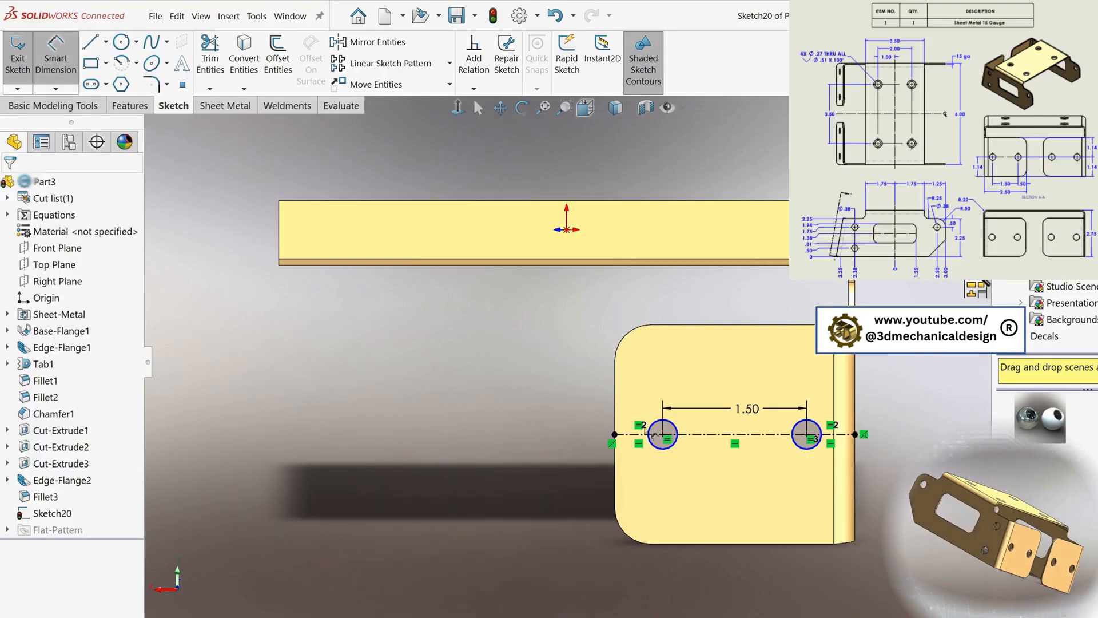
{"action": "left_click", "coordinate": [654, 426]}
{"action": "left_click", "coordinate": [571, 395]}
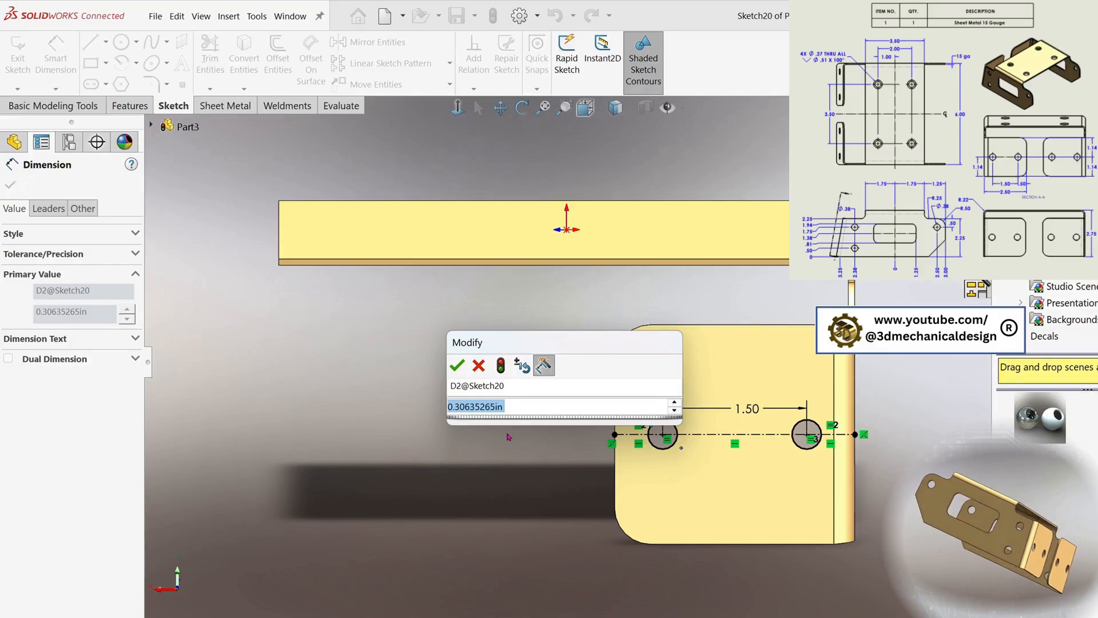
{"action": "key", "text": "BackSpace"}
{"action": "type", "text": "."}
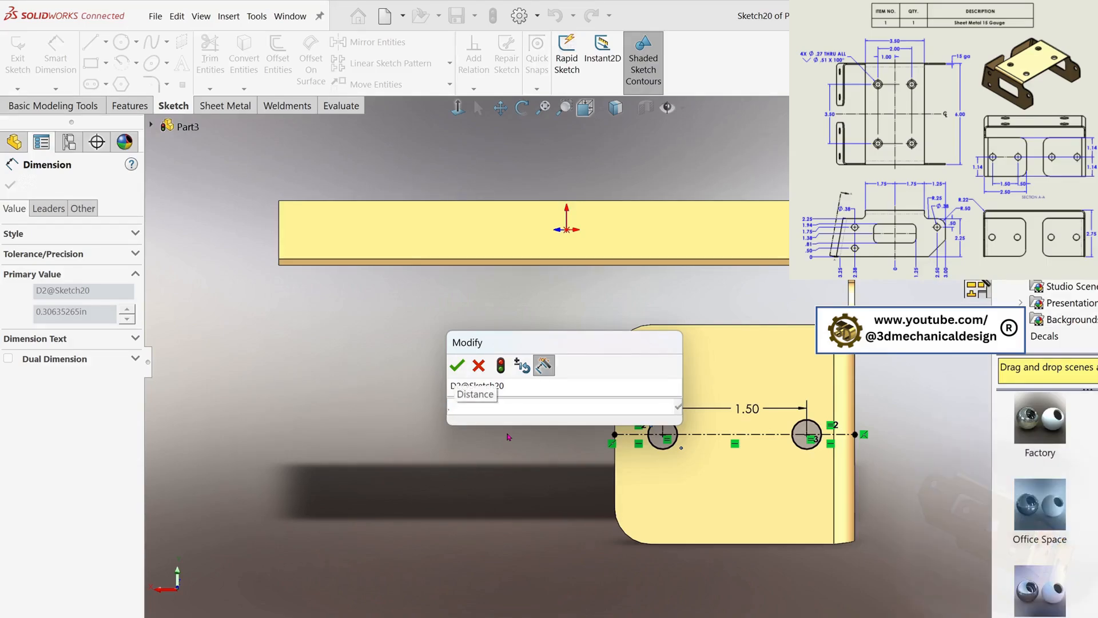
{"action": "type", "text": "375"}
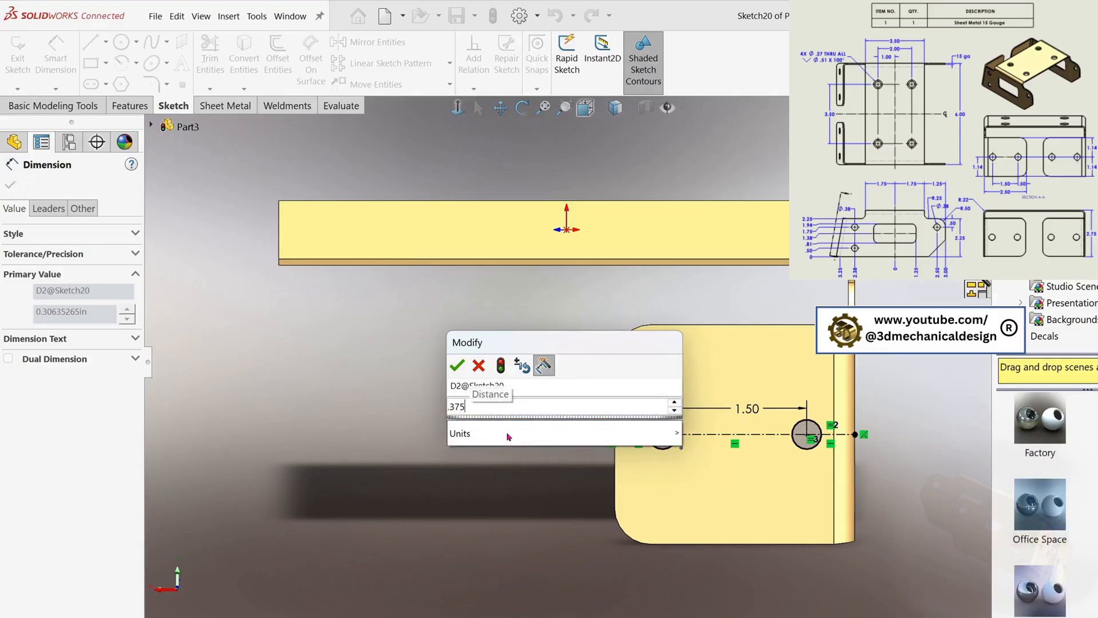
{"action": "left_click", "coordinate": [463, 368]}
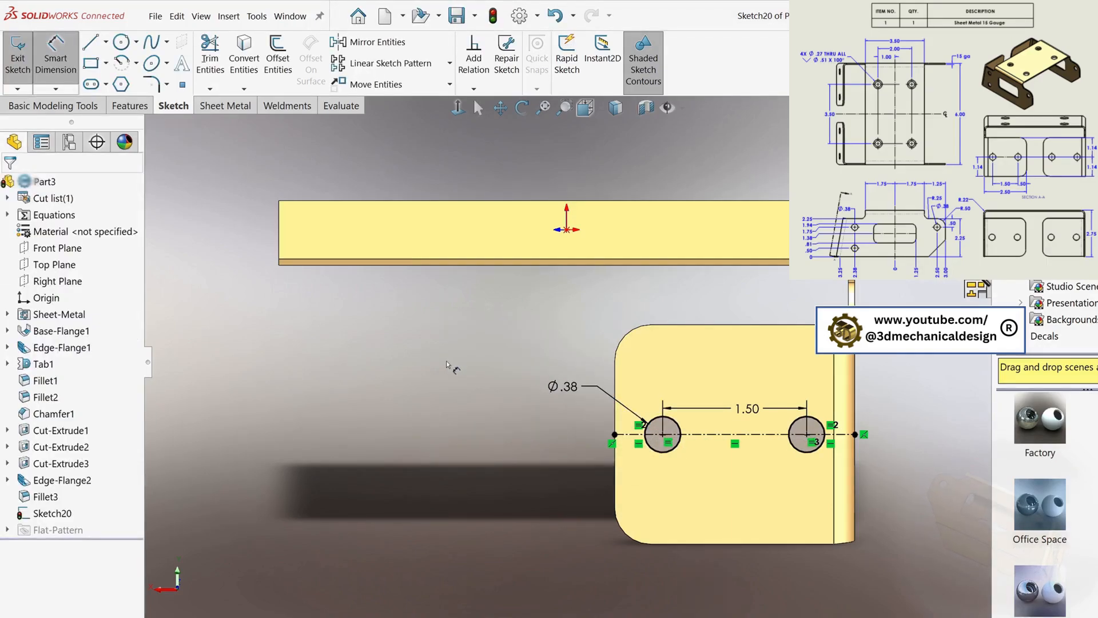
Extrude-cut the two circles through the end flange using the Up To Next end condition with Normal cut
{"action": "left_click", "coordinate": [129, 106]}
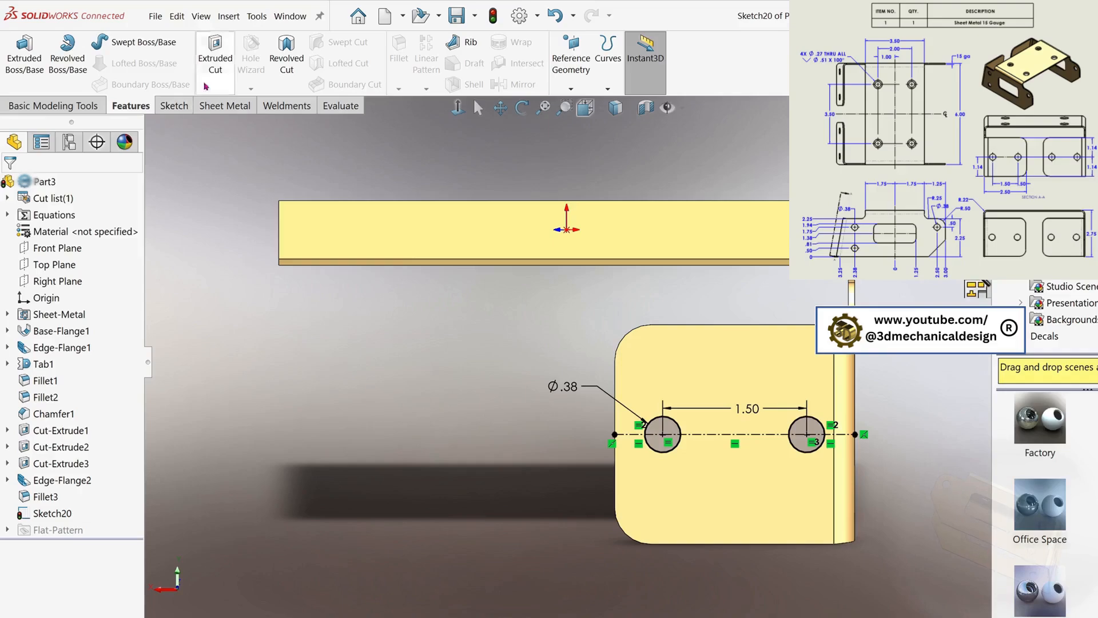
{"action": "left_click", "coordinate": [222, 61]}
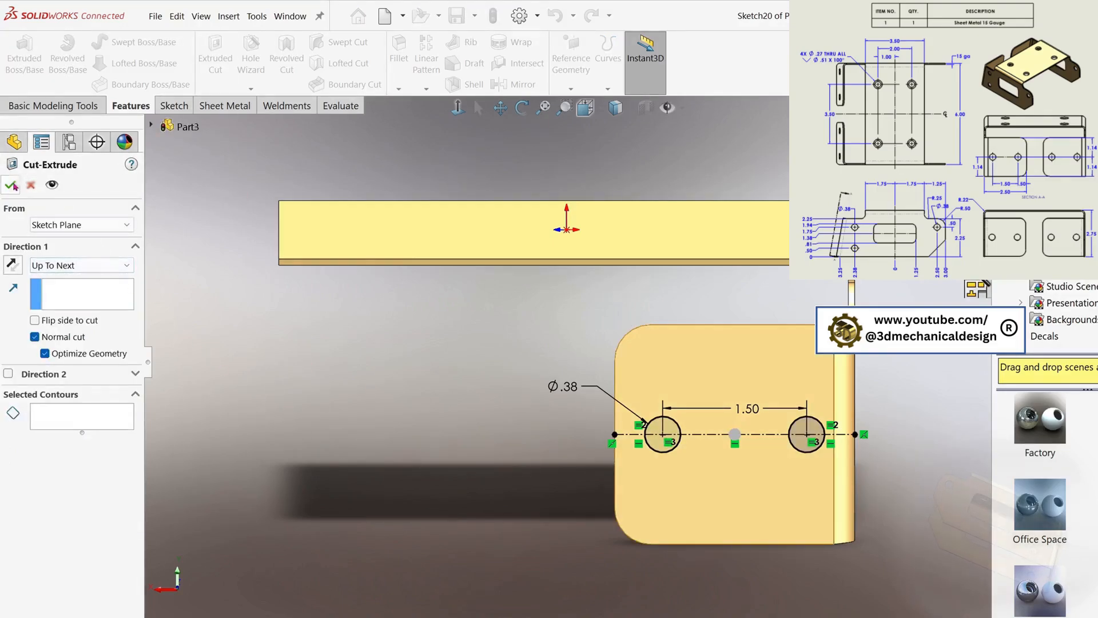
{"action": "key", "text": "Return"}
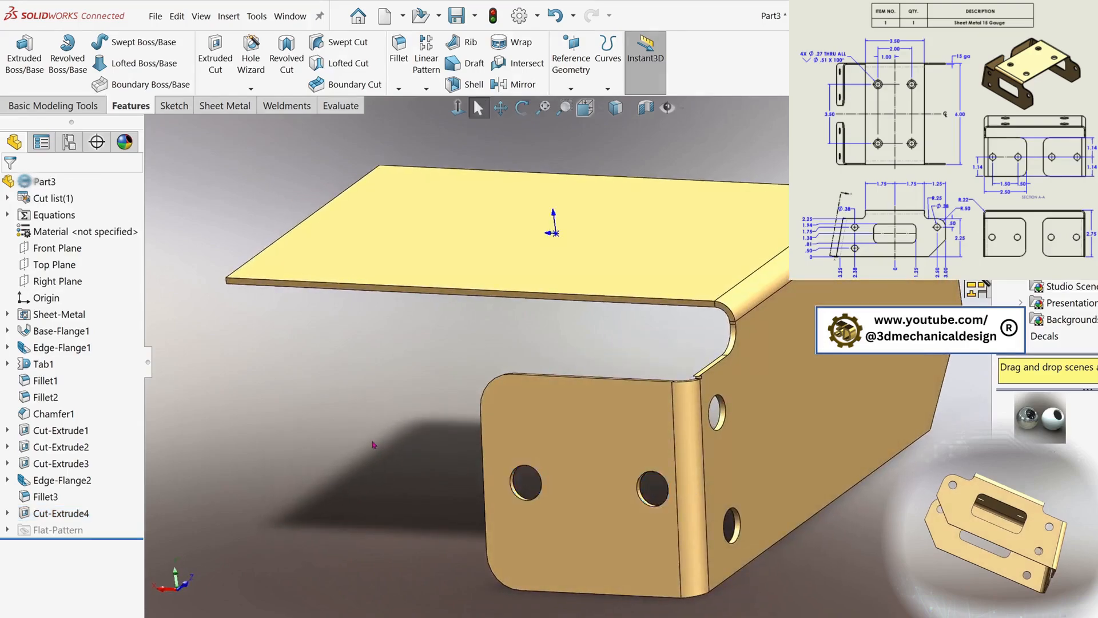
Sketch three end-to-end vertical centerlines on the side flange's outer face, from the origin to its lower edge, the middle one about 1.28 in long
{"action": "middle_click_drag", "start_coordinate": [407, 457], "coordinate": [338, 486]}
{"action": "left_click", "coordinate": [475, 474]}
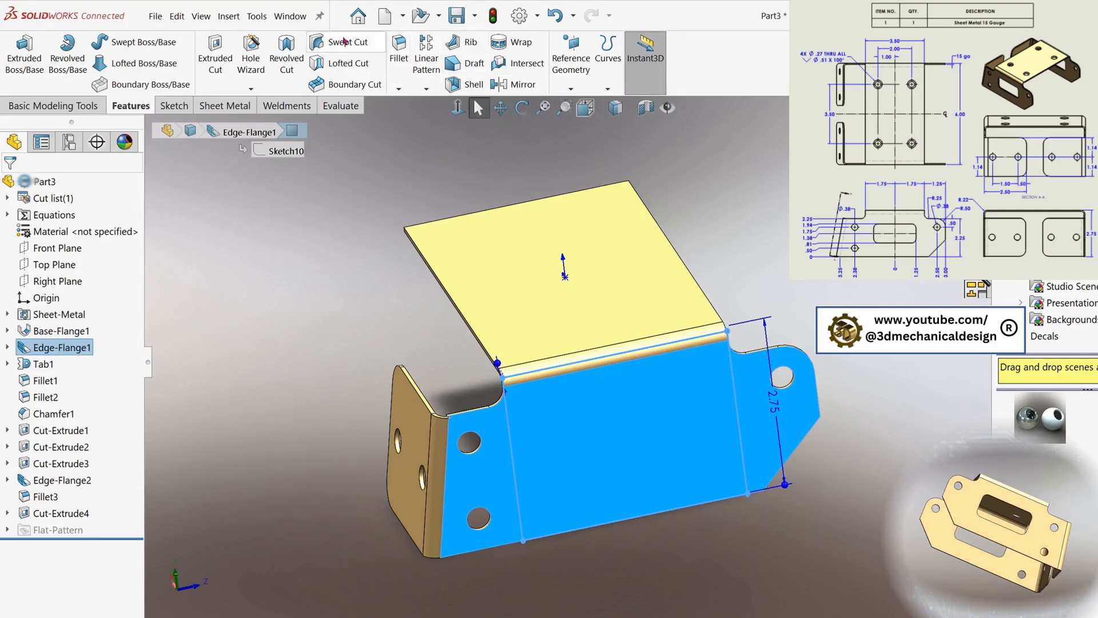
{"action": "key", "text": "ctrl+8"}
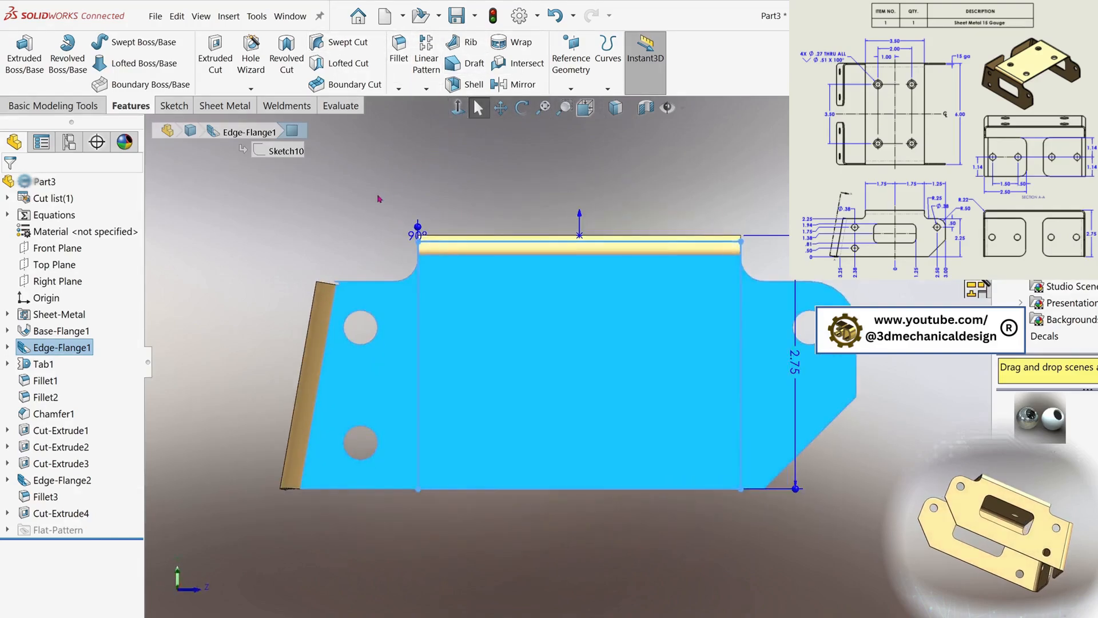
{"action": "key", "text": "s"}
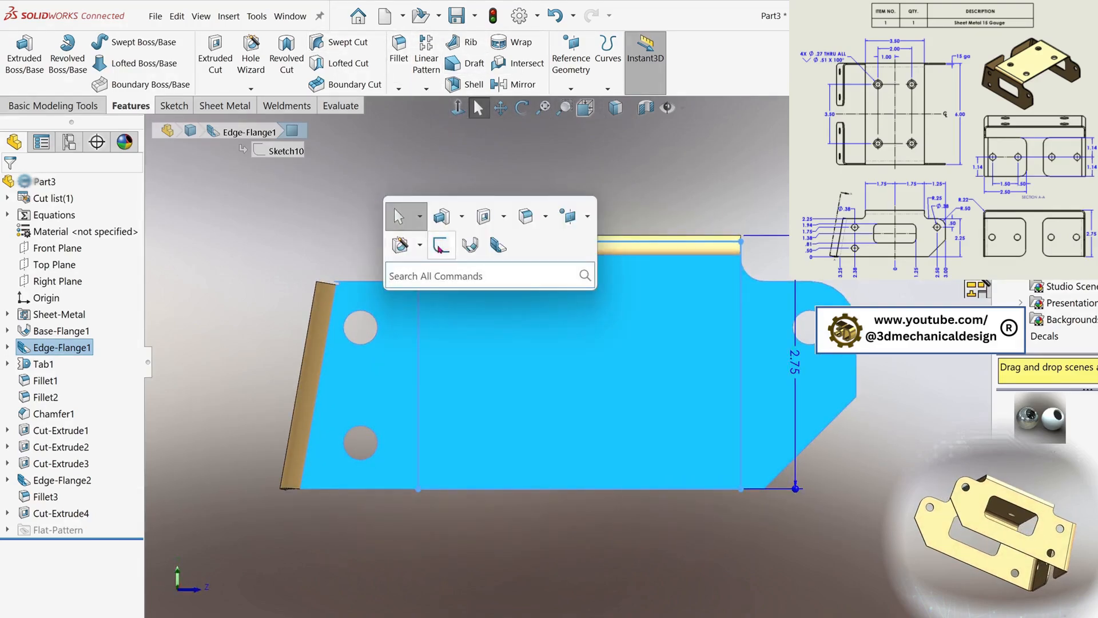
{"action": "left_click", "coordinate": [399, 214]}
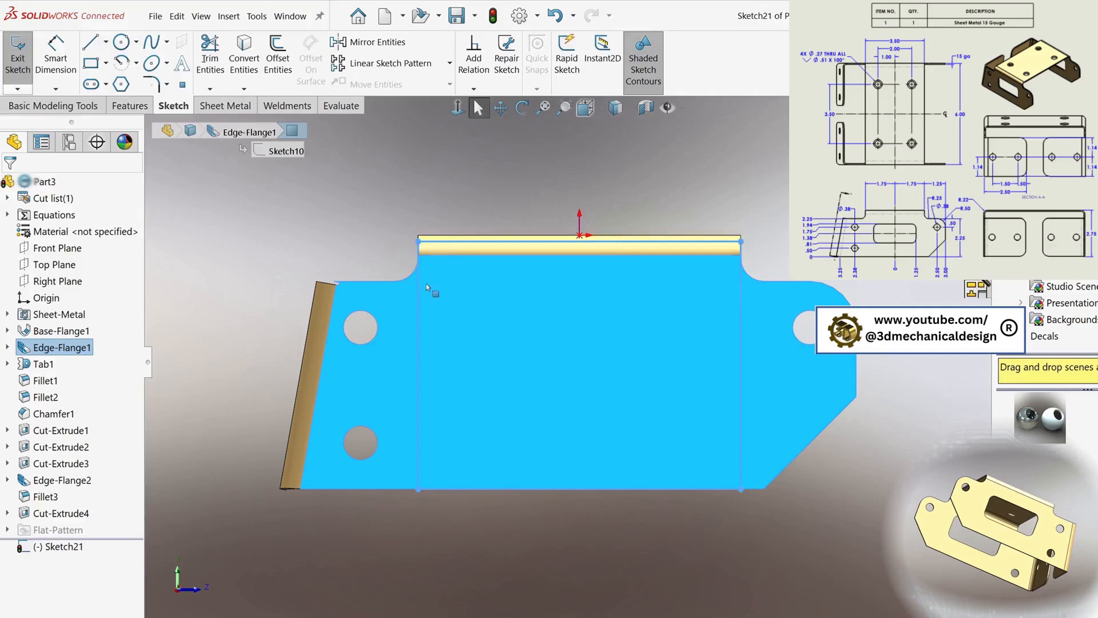
{"action": "left_click", "coordinate": [105, 42]}
{"action": "left_click", "coordinate": [130, 84]}
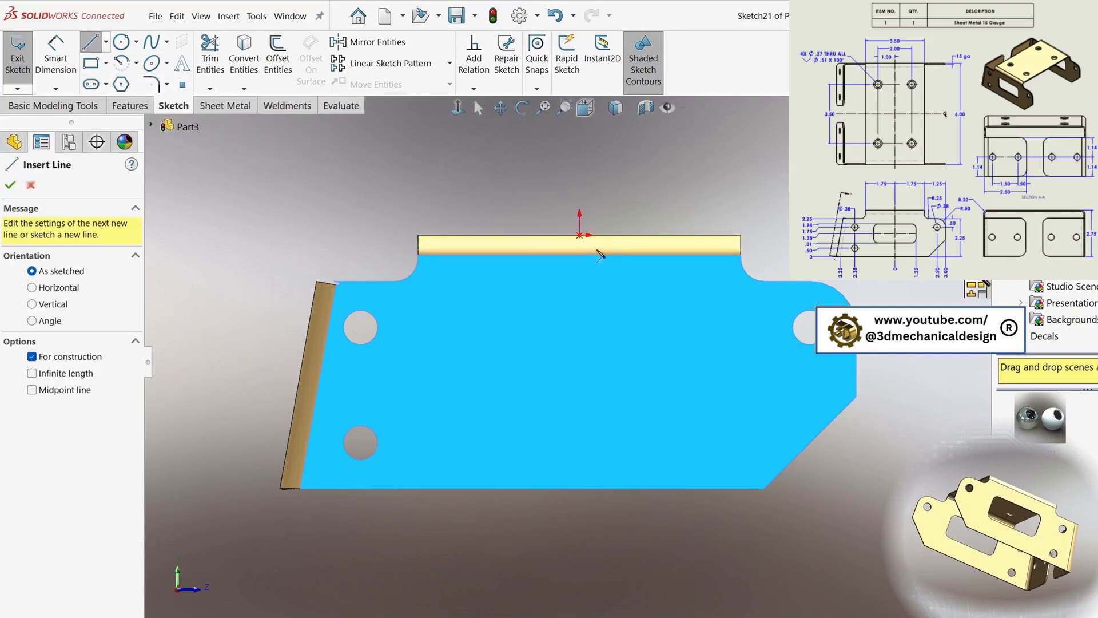
{"action": "left_click_drag", "start_coordinate": [580, 236], "coordinate": [580, 314]}
{"action": "left_click", "coordinate": [580, 432]}
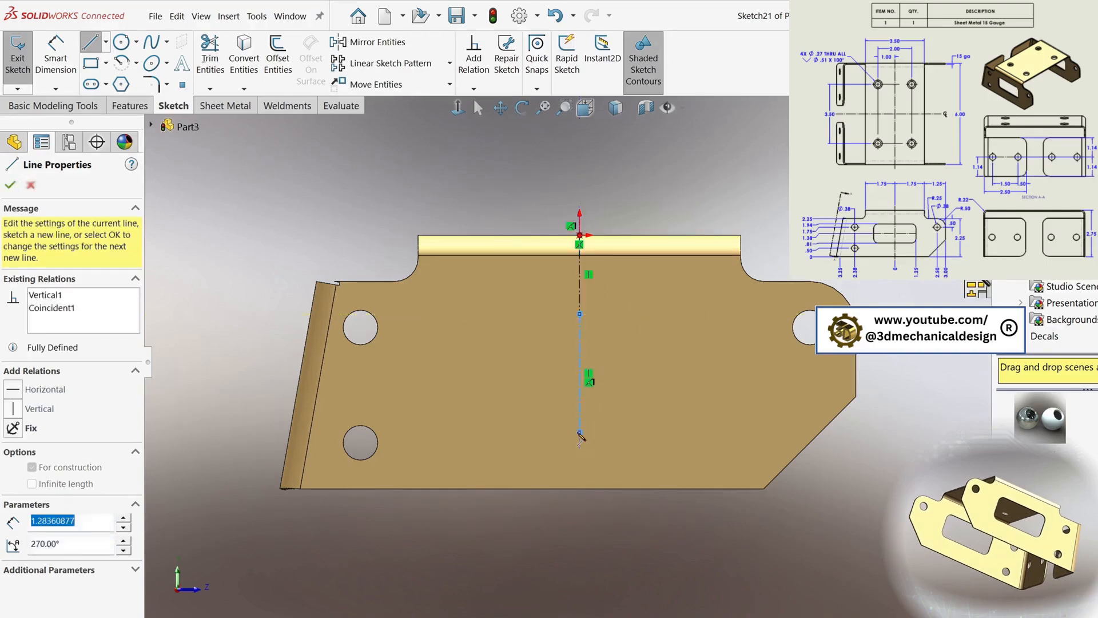
{"action": "left_click_drag", "start_coordinate": [580, 446], "coordinate": [580, 491]}
{"action": "key", "text": "Escape"}
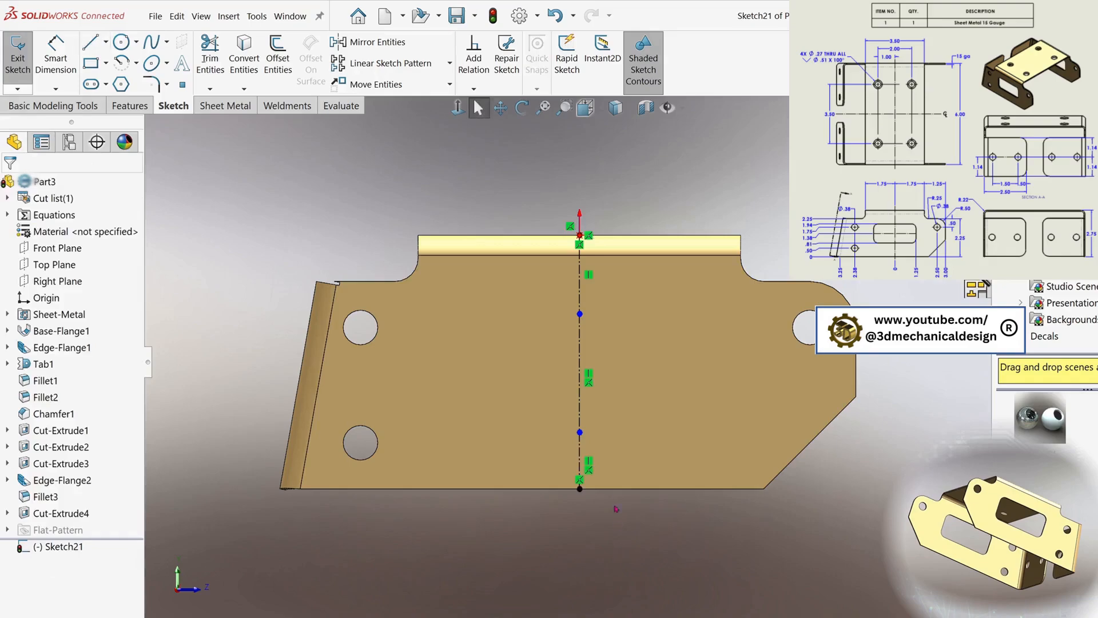
Make the upper and lower vertical centerline segments on the side flange equal in length
{"action": "left_click", "coordinate": [581, 464]}
{"action": "left_click", "coordinate": [579, 285], "text": "ctrl"}
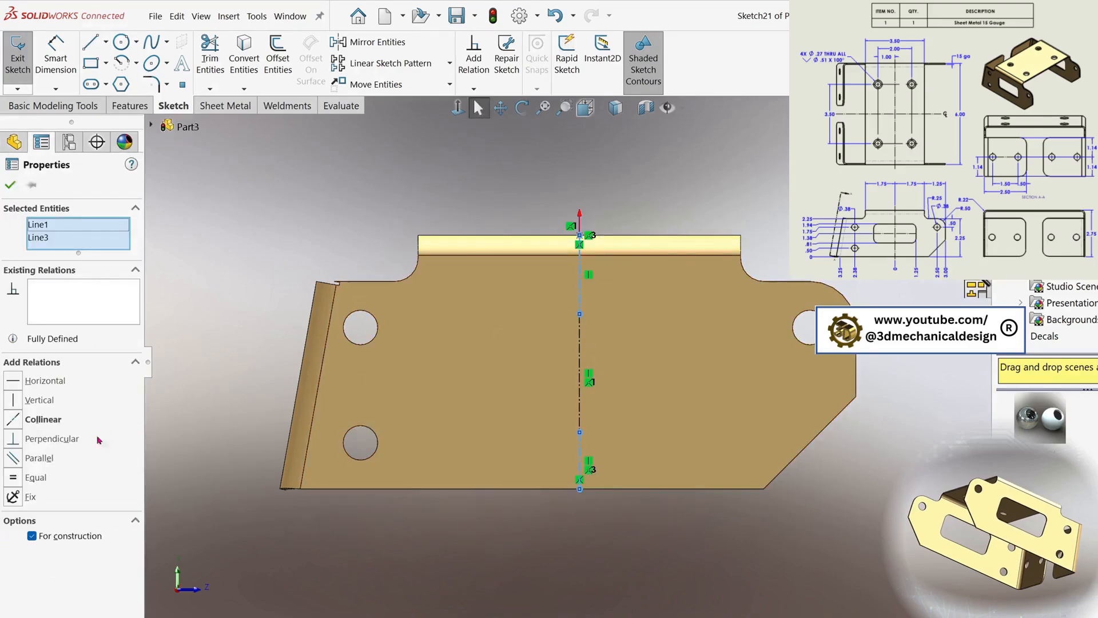
{"action": "left_click", "coordinate": [23, 477]}
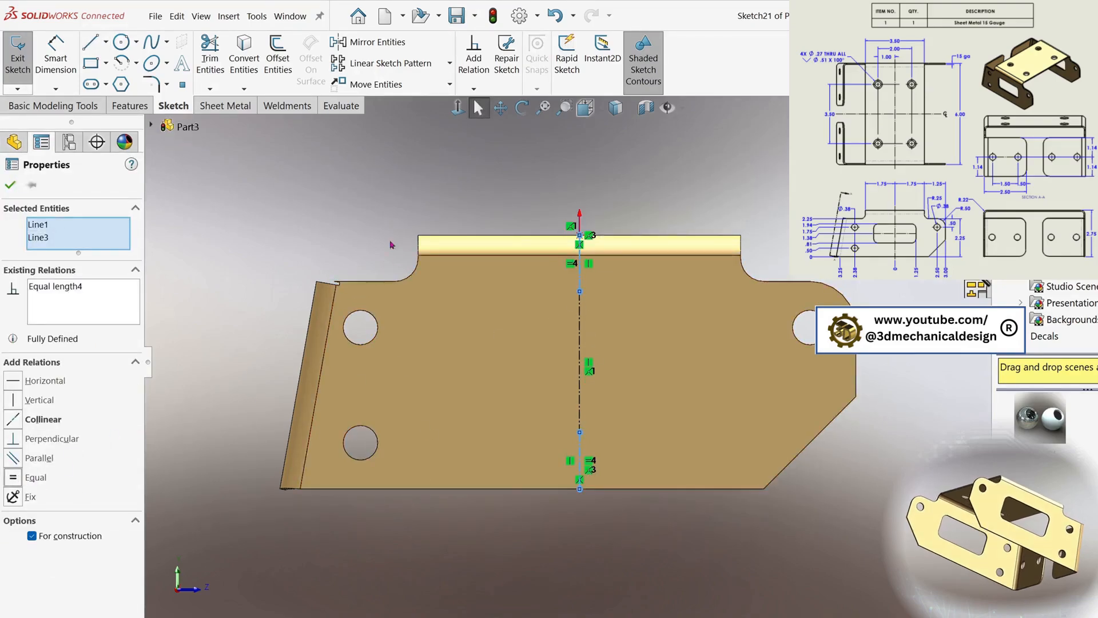
Sketch a center rectangle about 2.49 in wide, centered on the midpoint of the middle vertical centerline segment
{"action": "key", "text": "s"}
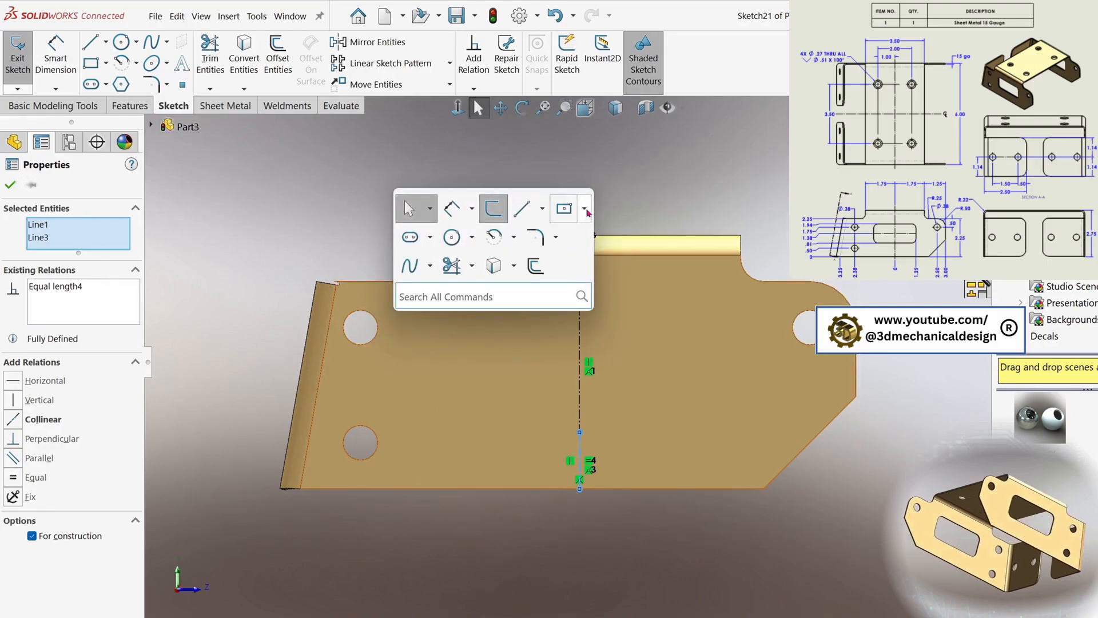
{"action": "key", "text": "s"}
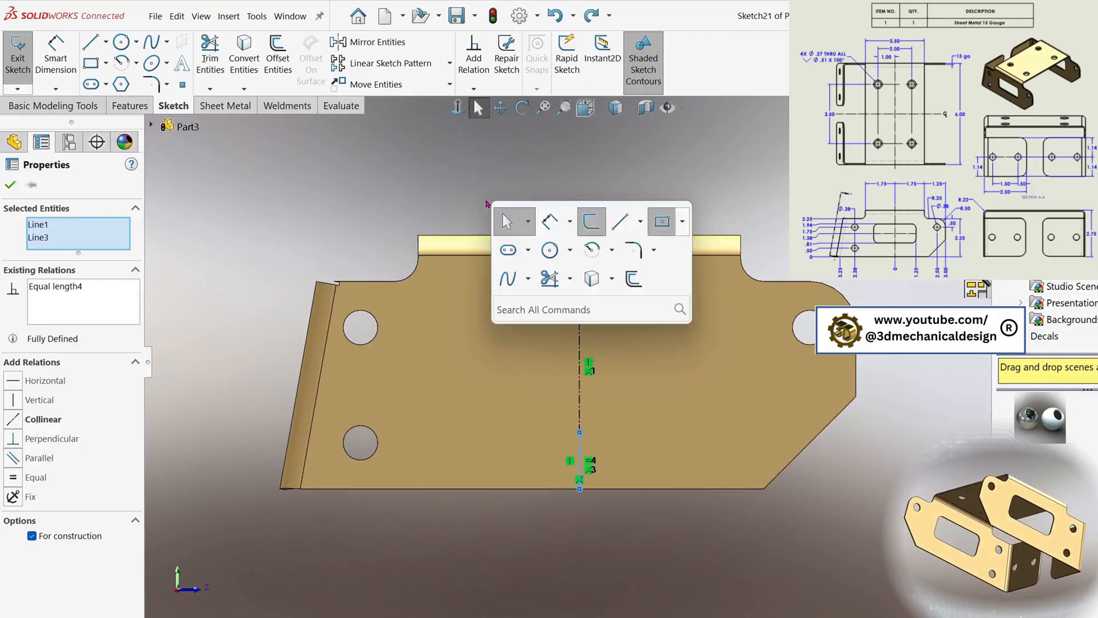
{"action": "left_click", "coordinate": [682, 223]}
{"action": "left_click", "coordinate": [715, 267]}
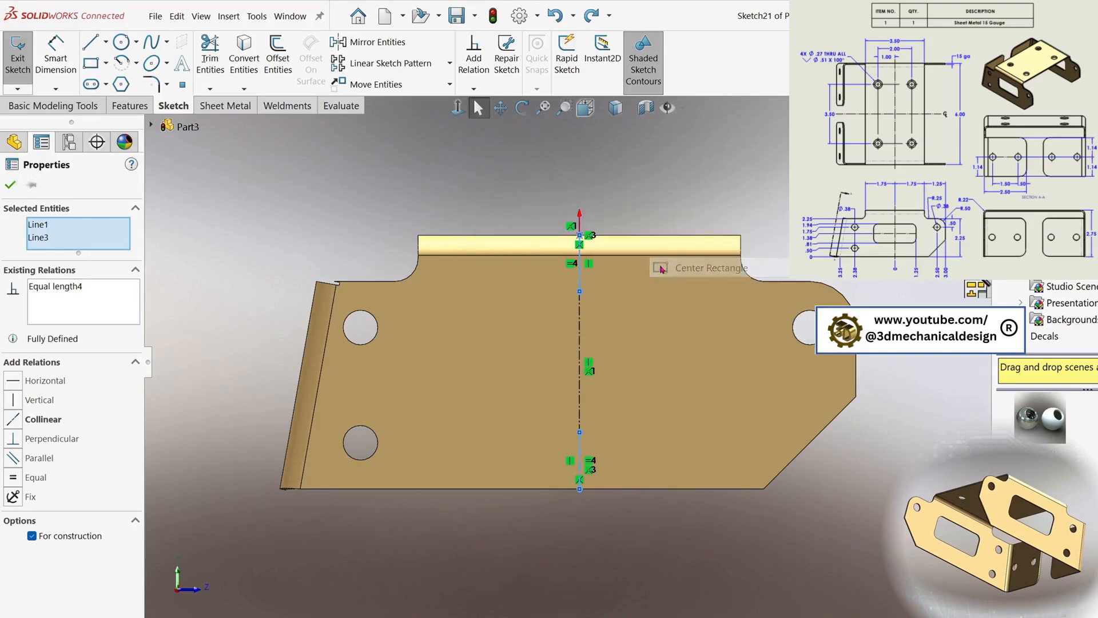
{"action": "left_click", "coordinate": [579, 362]}
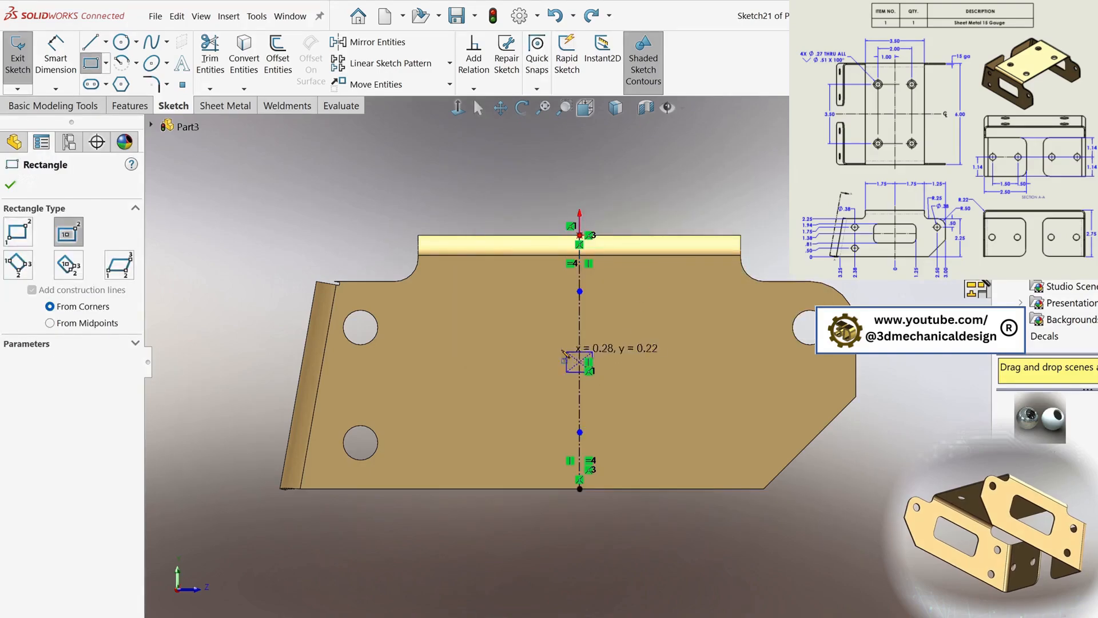
{"action": "left_click", "coordinate": [466, 305]}
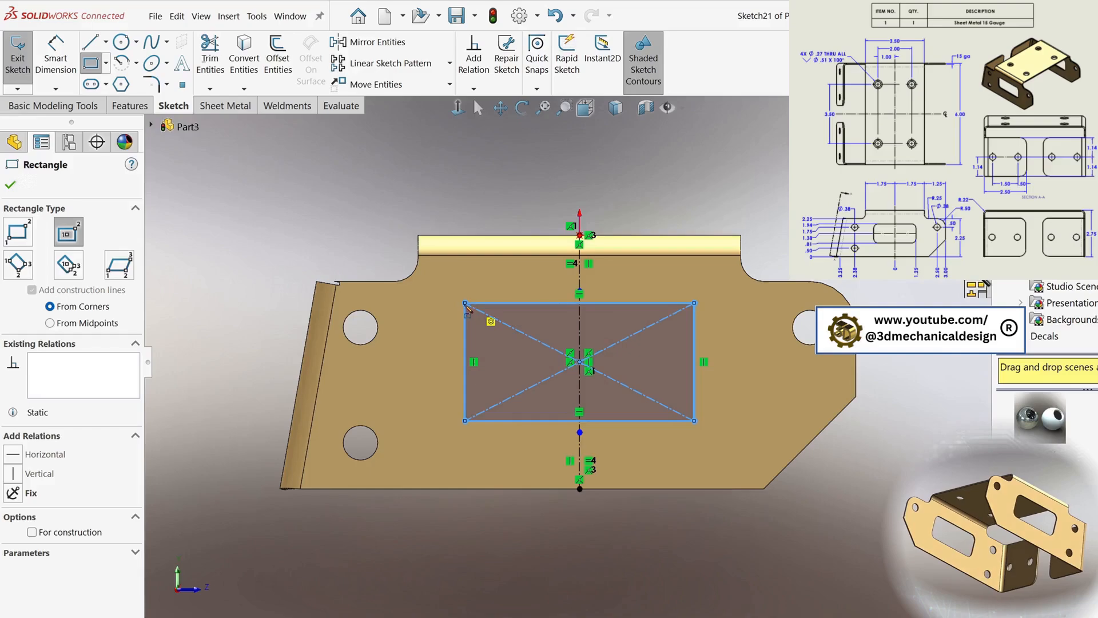
{"action": "key", "text": "Escape"}
Make the rectangle's upper edge coincident with the upper endpoint of the middle vertical centerline segment
{"action": "left_click", "coordinate": [589, 303]}
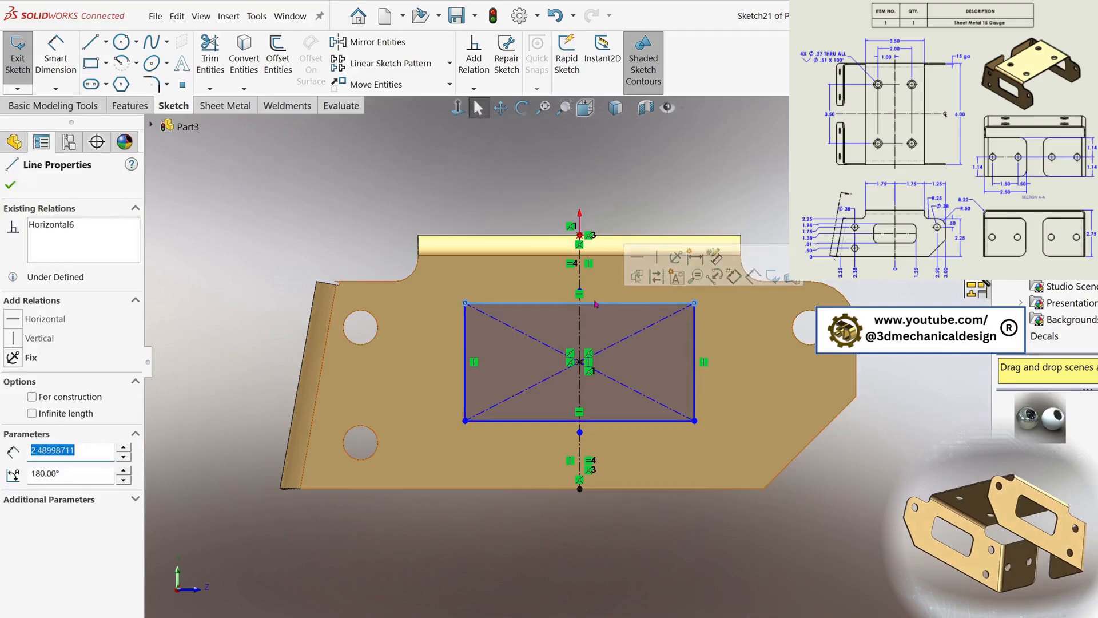
{"action": "scroll", "coordinate": [580, 287], "scroll_direction": "down", "scroll_amount": 3}
{"action": "left_click", "coordinate": [578, 304], "text": "ctrl"}
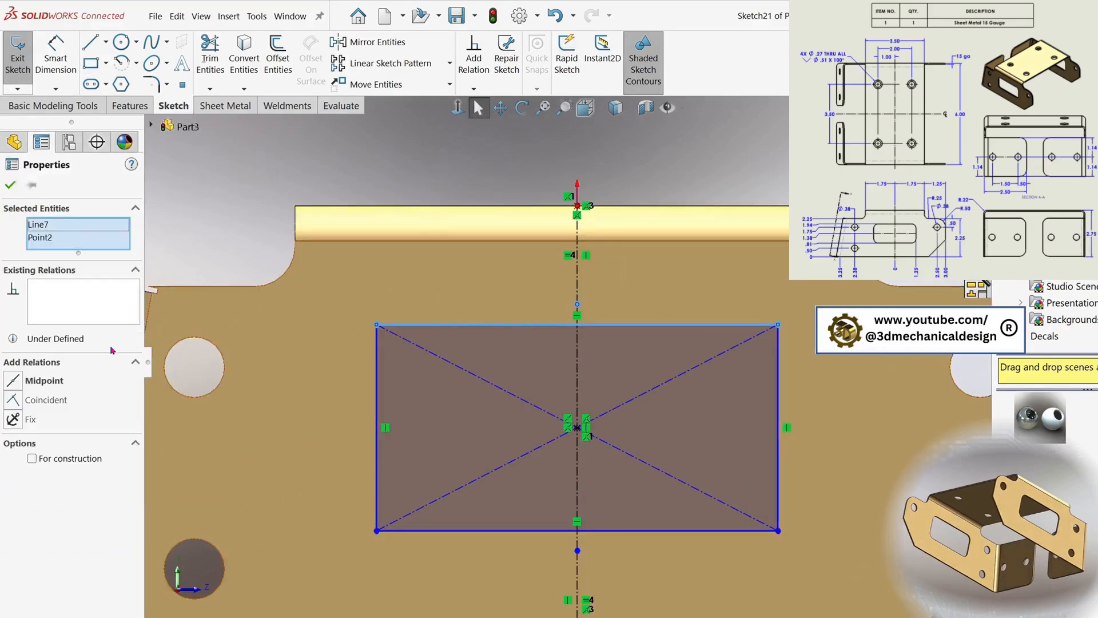
{"action": "left_click", "coordinate": [12, 400]}
{"action": "left_click", "coordinate": [286, 421]}
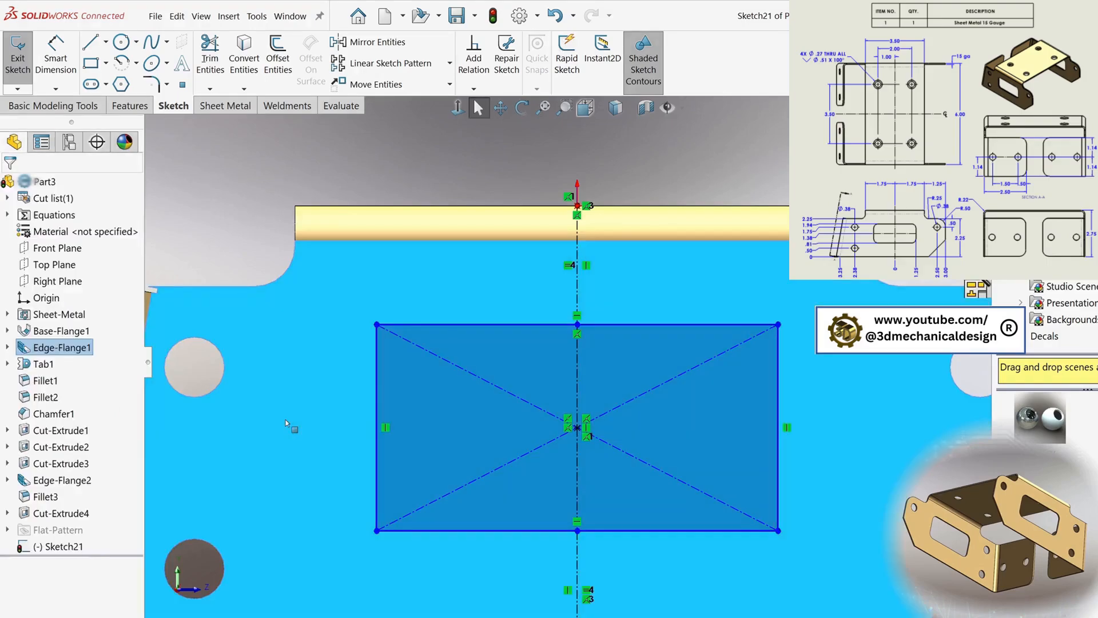
Dimension the height of the centered rectangle on the side flange and set it to 1.125 in
{"action": "left_click", "coordinate": [55, 54]}
{"action": "scroll", "coordinate": [569, 361], "scroll_direction": "up", "scroll_amount": 2}
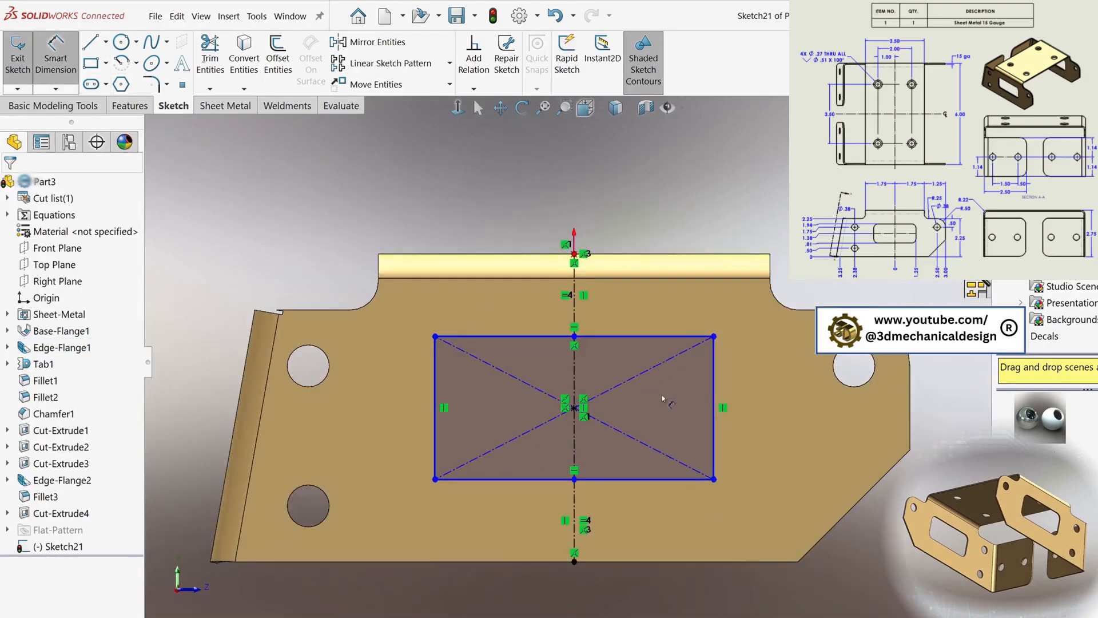
{"action": "left_click", "coordinate": [714, 394]}
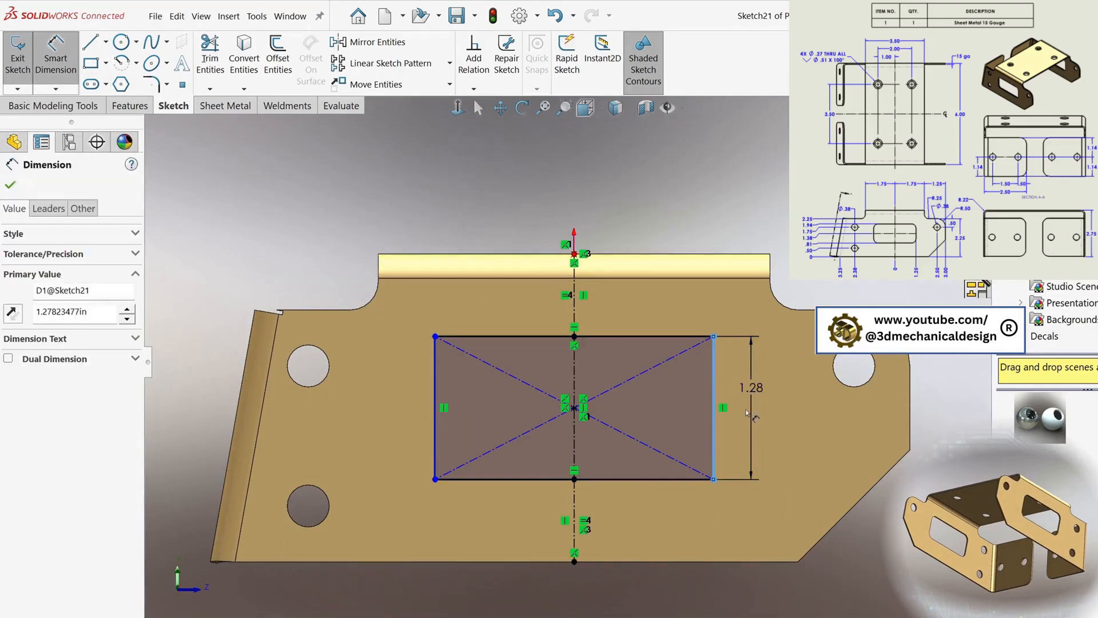
{"action": "left_click", "coordinate": [749, 400]}
{"action": "type", "text": "1"}
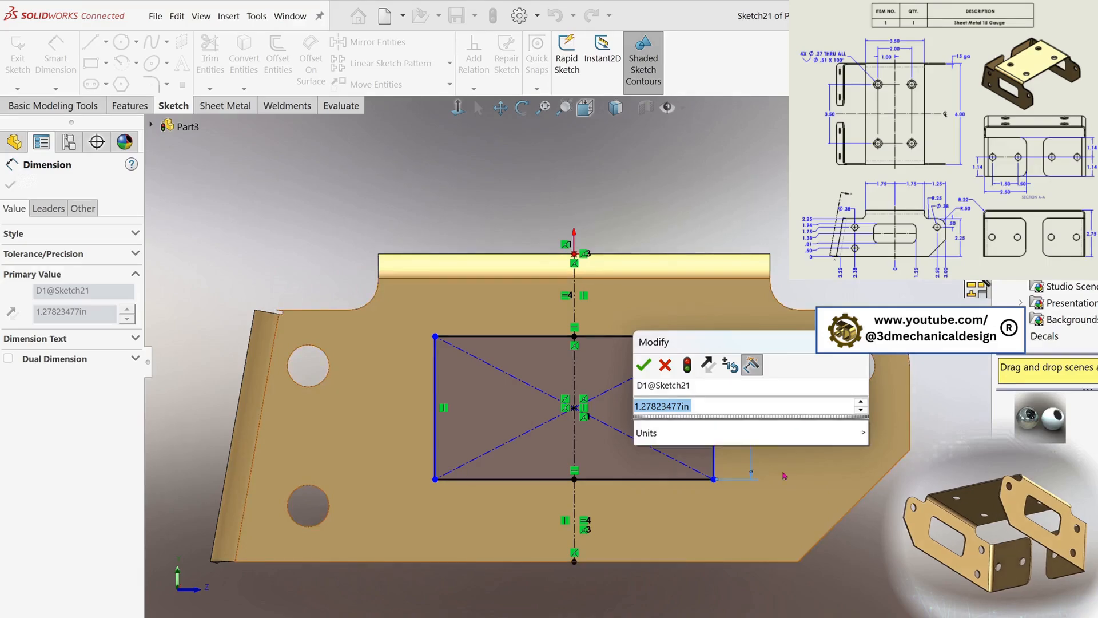
{"action": "type", "text": ".12"}
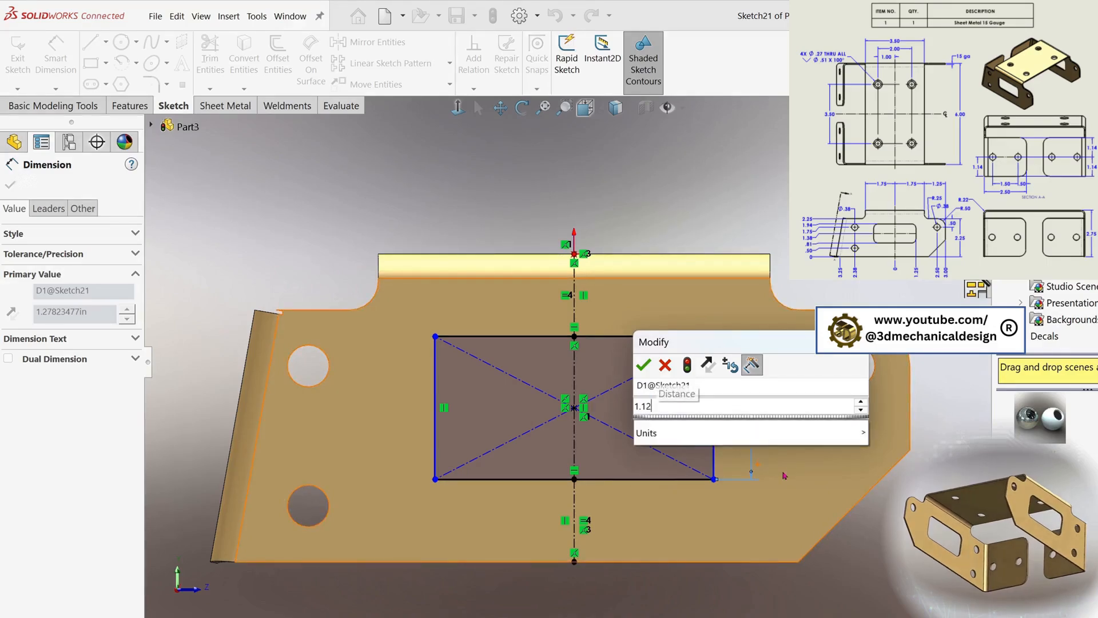
{"action": "type", "text": "5"}
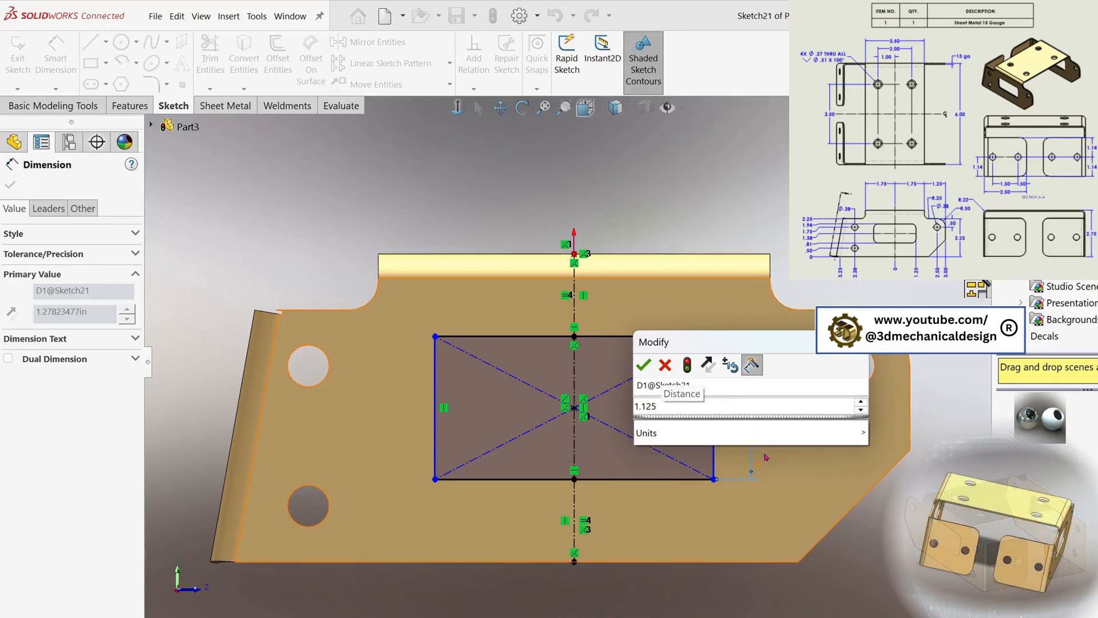
{"action": "left_click", "coordinate": [652, 364]}
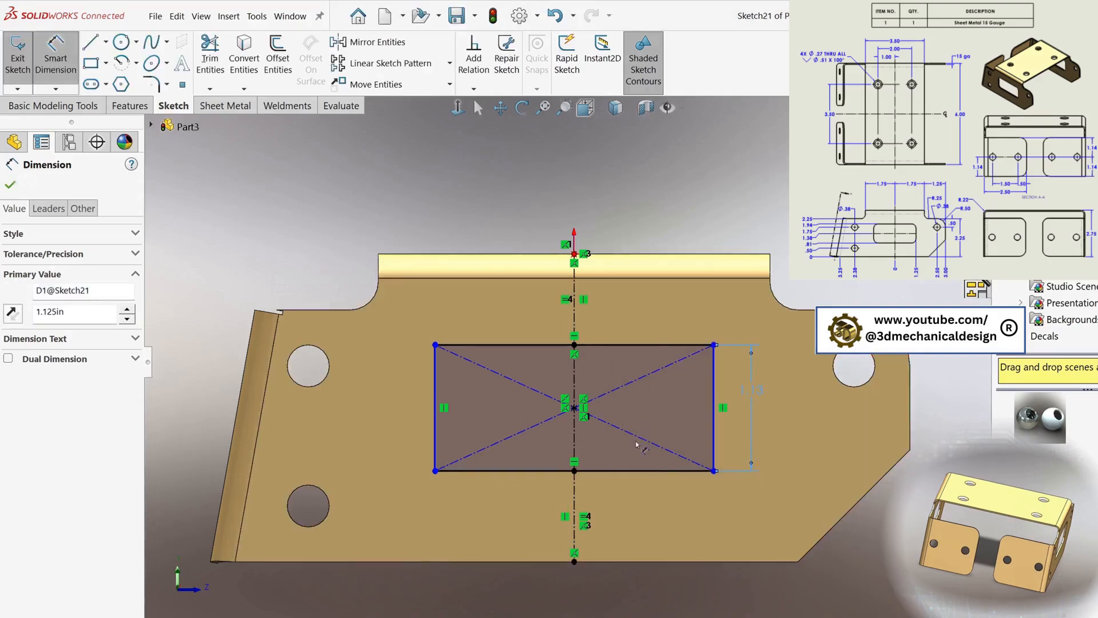
Dimension the rectangle's lower edge and set its width to 2.5 in
{"action": "left_click", "coordinate": [642, 471]}
{"action": "left_click", "coordinate": [622, 506]}
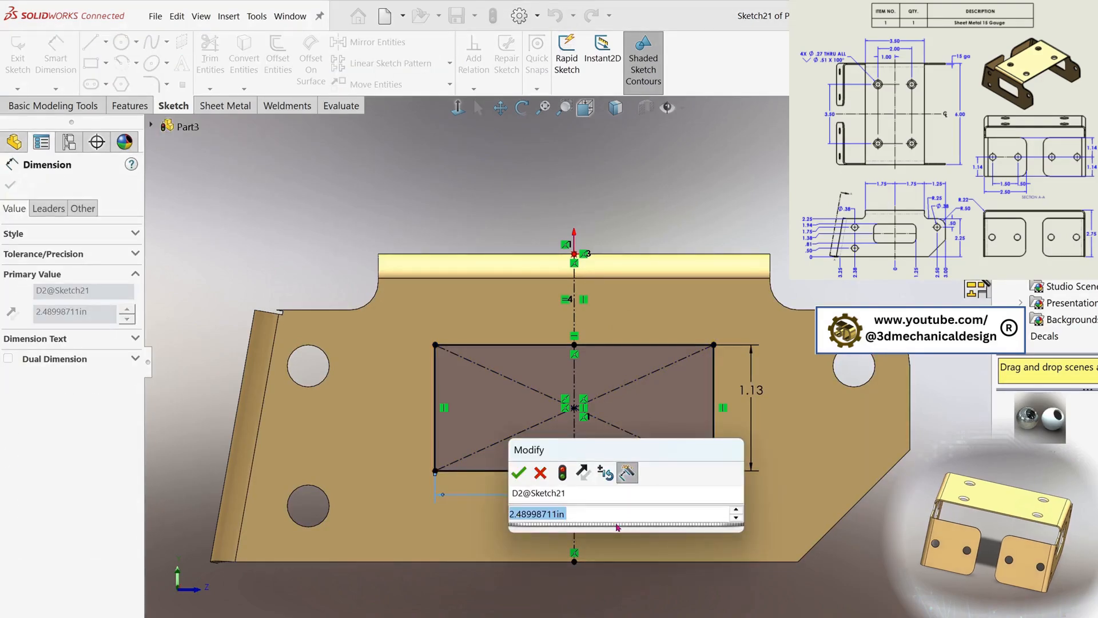
{"action": "type", "text": "2.5"}
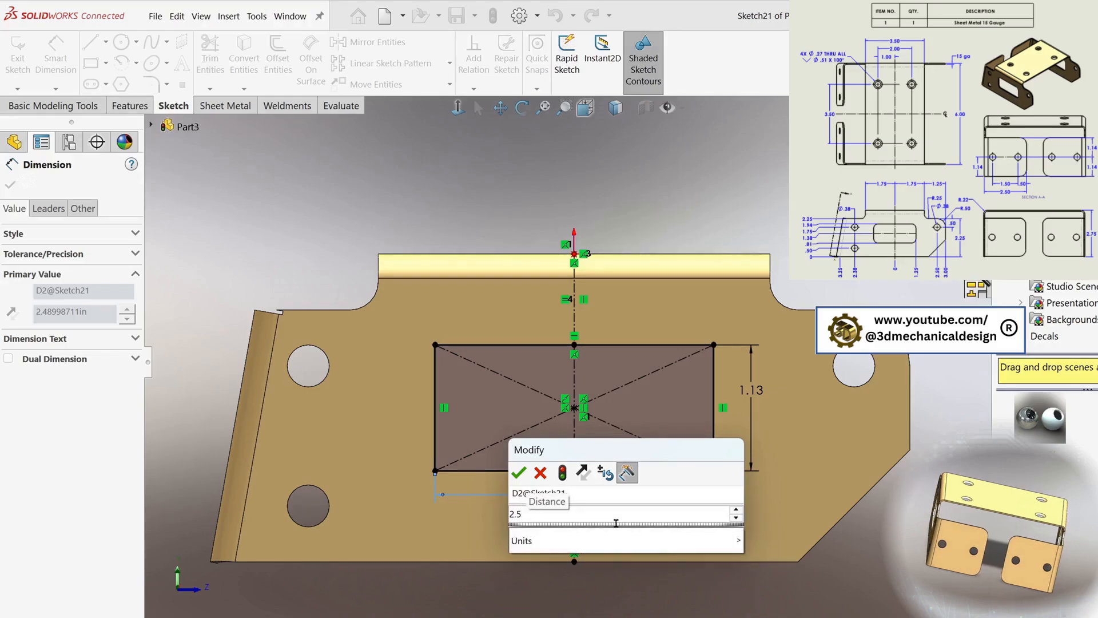
{"action": "key", "text": "Return"}
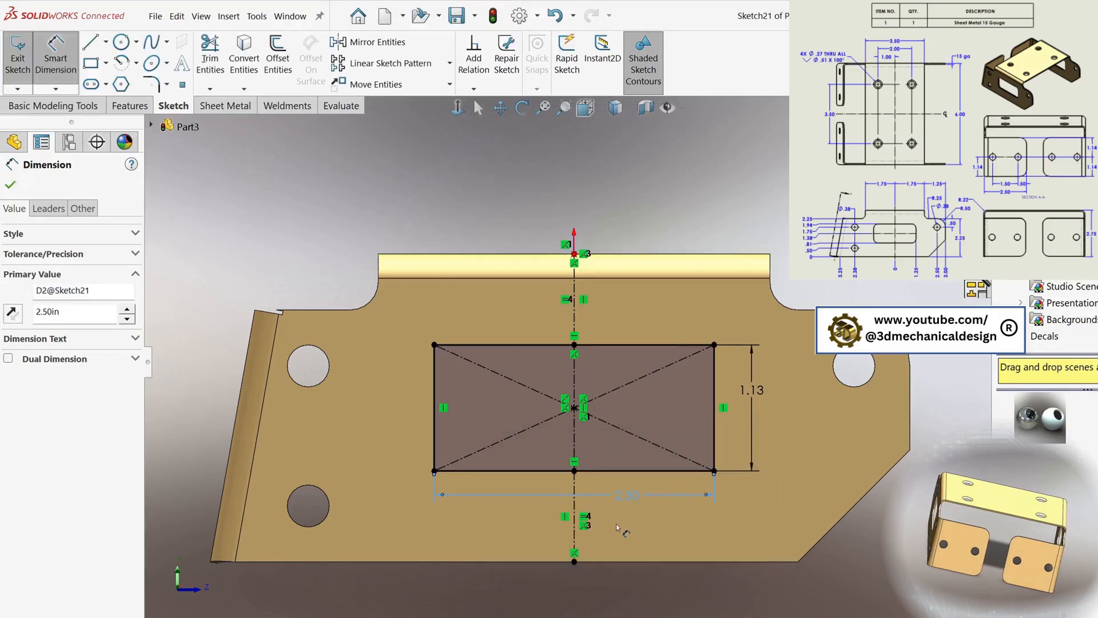
Apply 0.25 in sketch fillets to all four corners of the rectangle
{"action": "key", "text": "s"}
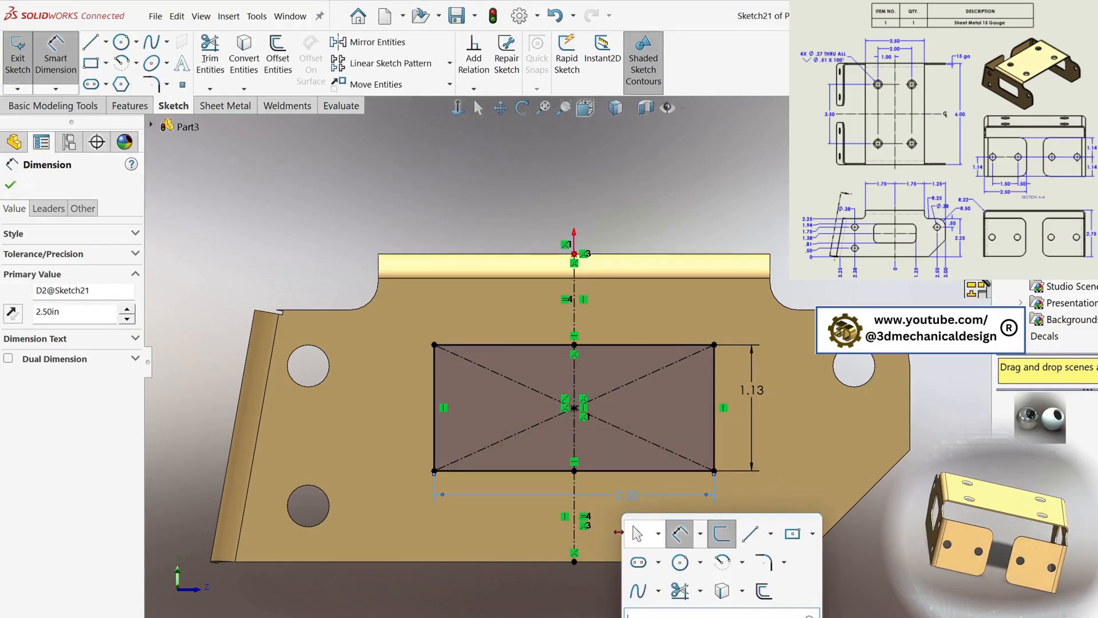
{"action": "left_click", "coordinate": [727, 591]}
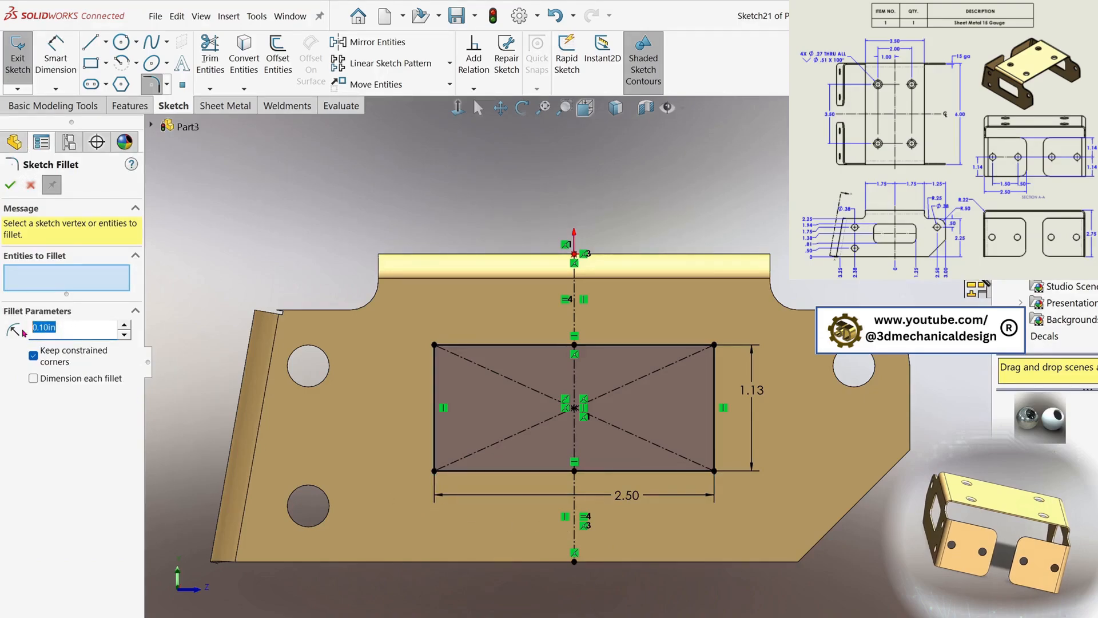
{"action": "key", "text": "BackSpace"}
{"action": "type", "text": ".25"}
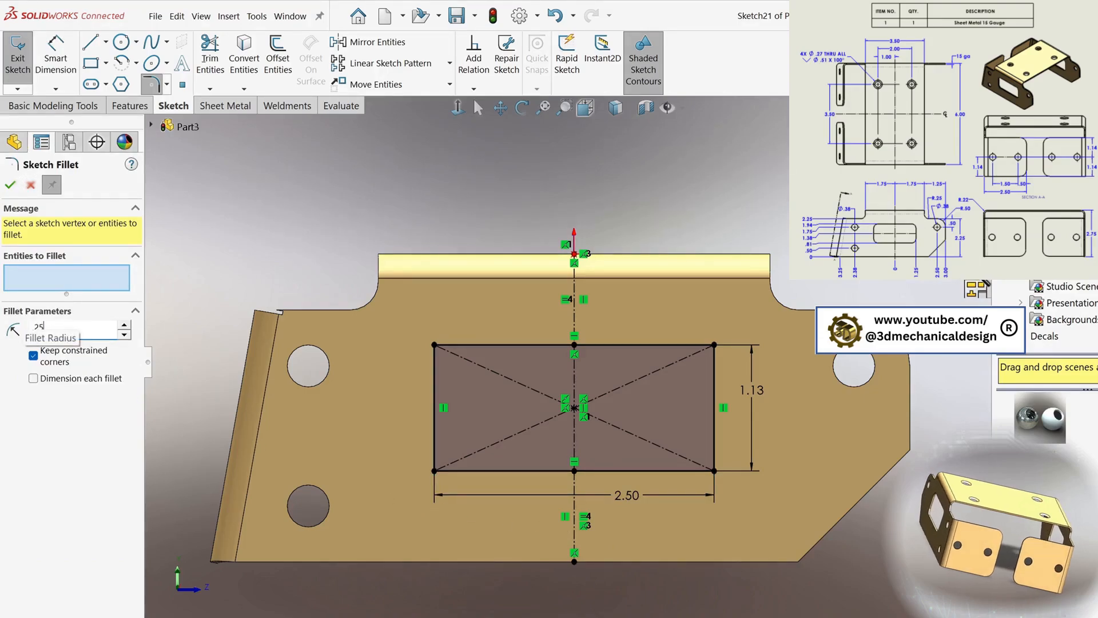
{"action": "left_click", "coordinate": [434, 345]}
{"action": "left_click", "coordinate": [715, 346]}
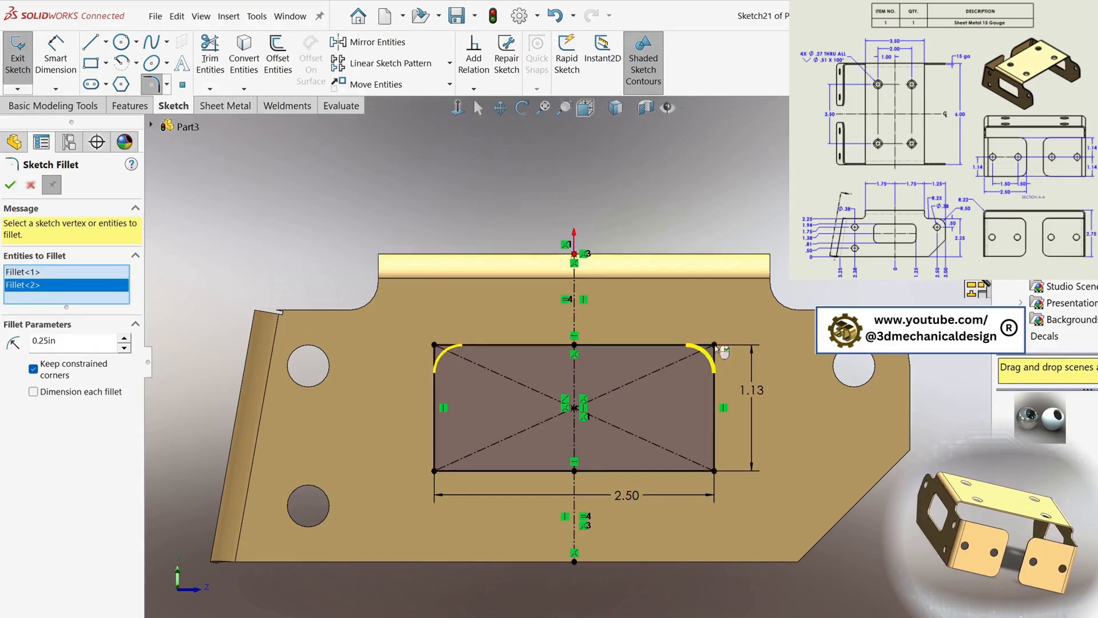
{"action": "left_click", "coordinate": [714, 470]}
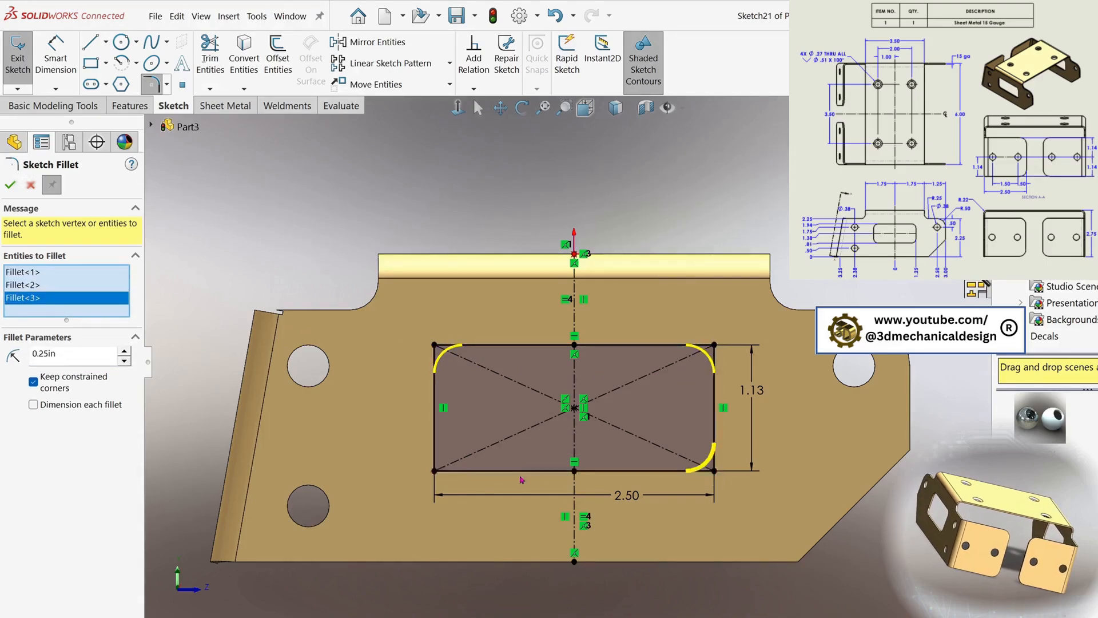
{"action": "left_click", "coordinate": [434, 471]}
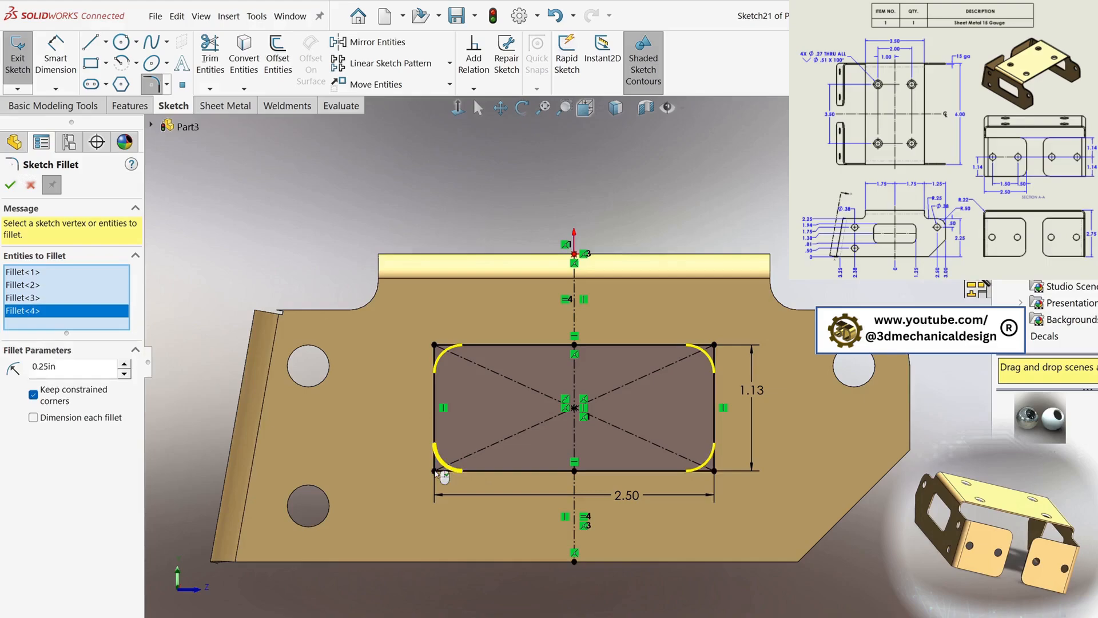
{"action": "left_click", "coordinate": [10, 184]}
{"action": "key", "text": "s"}
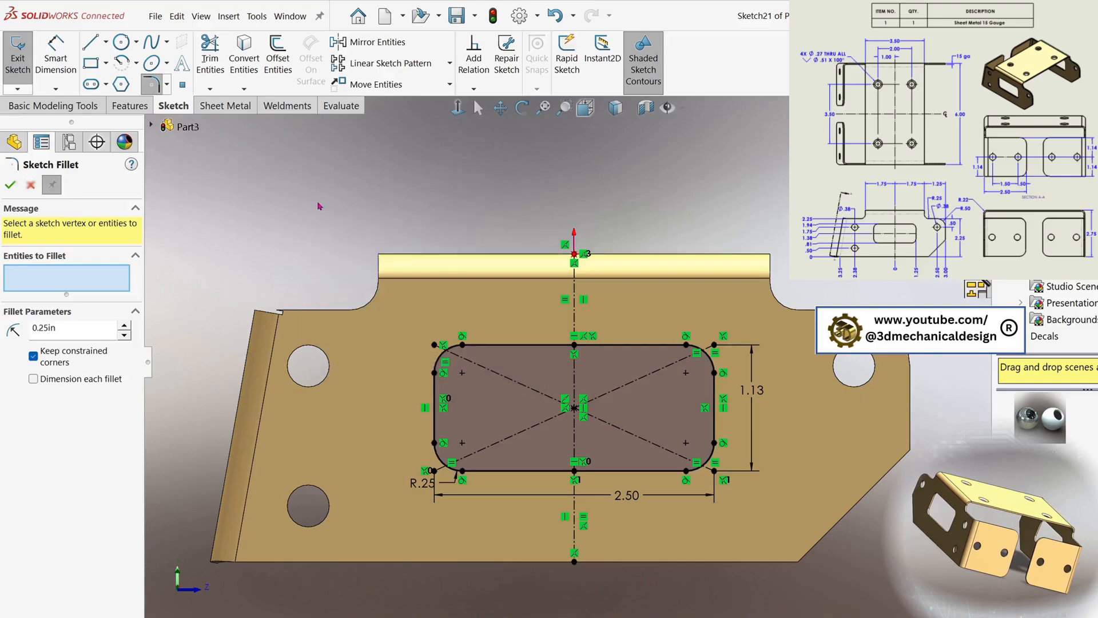
{"action": "left_click", "coordinate": [10, 184]}
Cut the rounded rectangle through the side flange with an Extruded Cut using the Up To Next end condition
{"action": "key", "text": "s"}
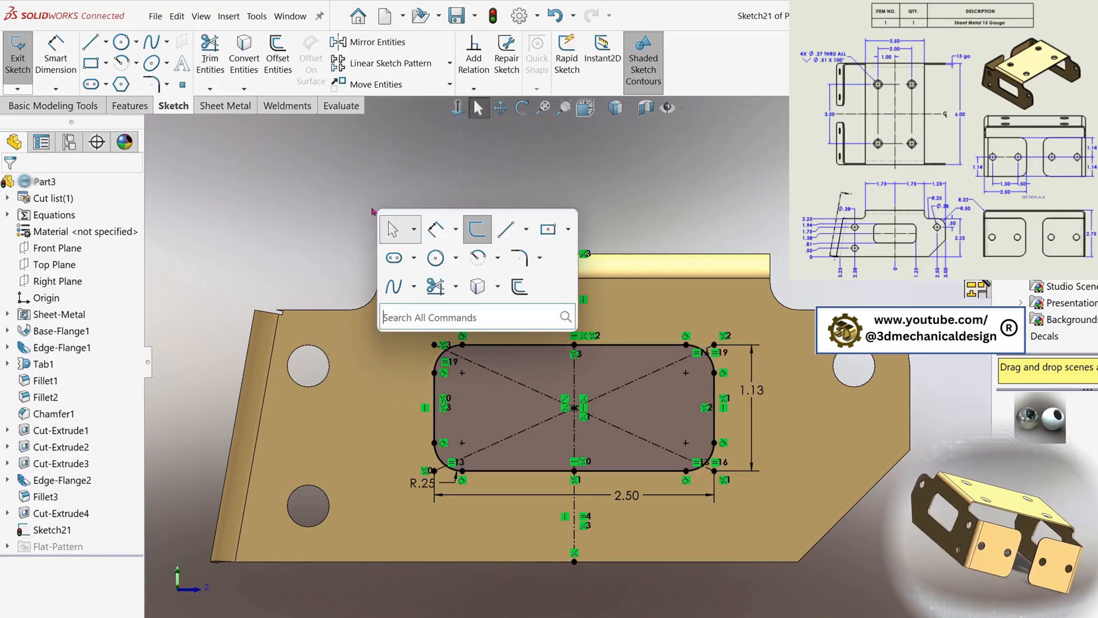
{"action": "left_click", "coordinate": [119, 107]}
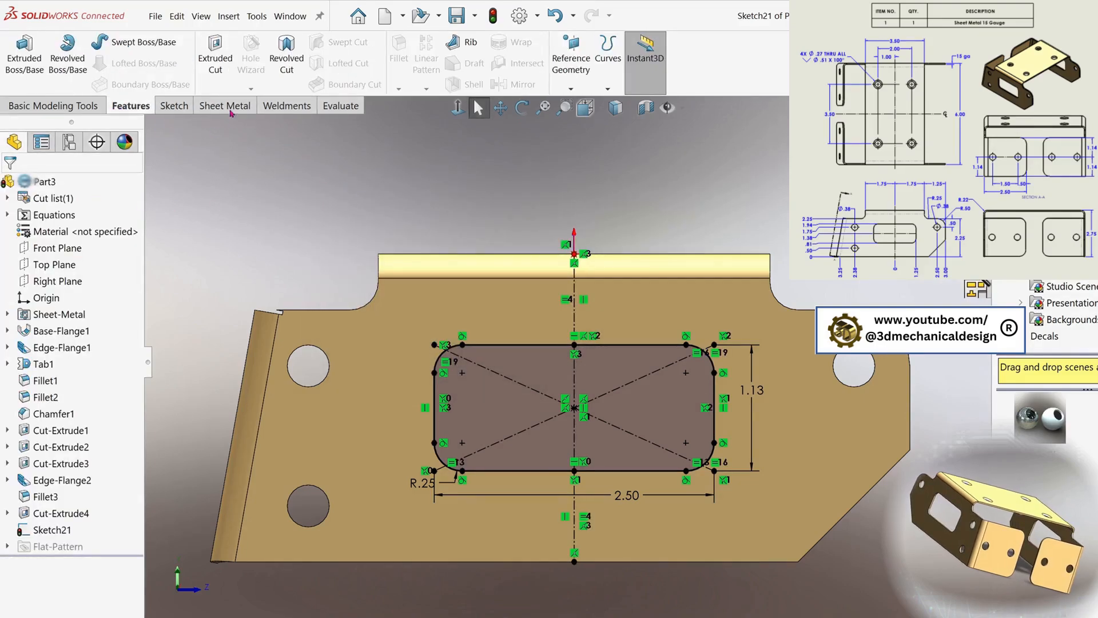
{"action": "left_click", "coordinate": [215, 58]}
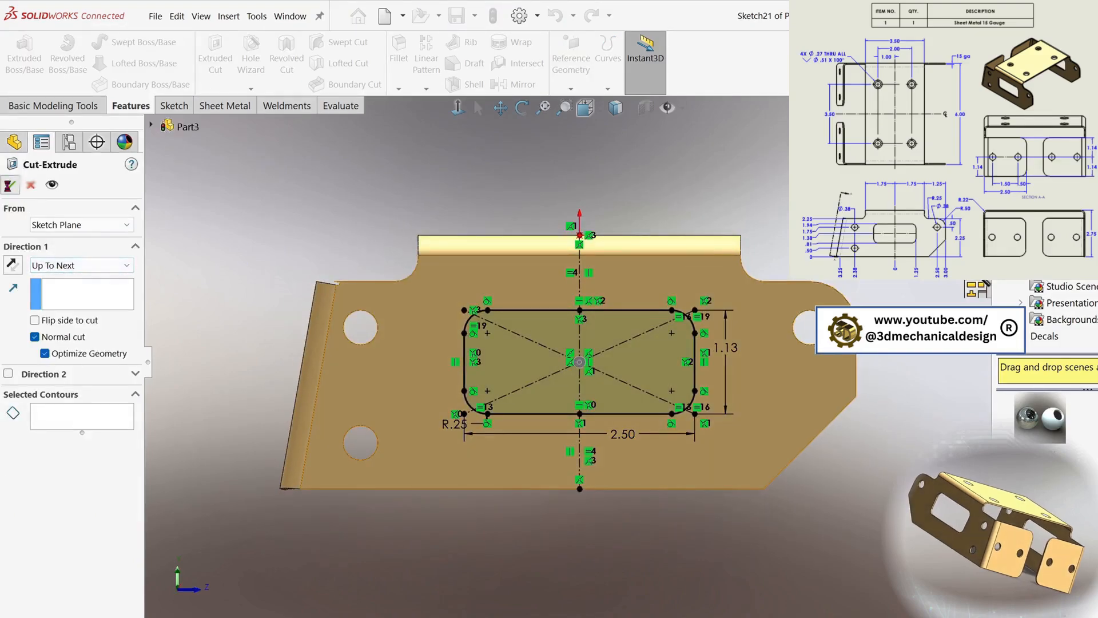
{"action": "left_click", "coordinate": [10, 185]}
Examine the window cut and both drilled flanges of the bracket from several sides
{"action": "middle_click_drag", "start_coordinate": [347, 284], "coordinate": [595, 329]}
{"action": "scroll", "coordinate": [595, 329], "scroll_direction": "up", "scroll_amount": 5}
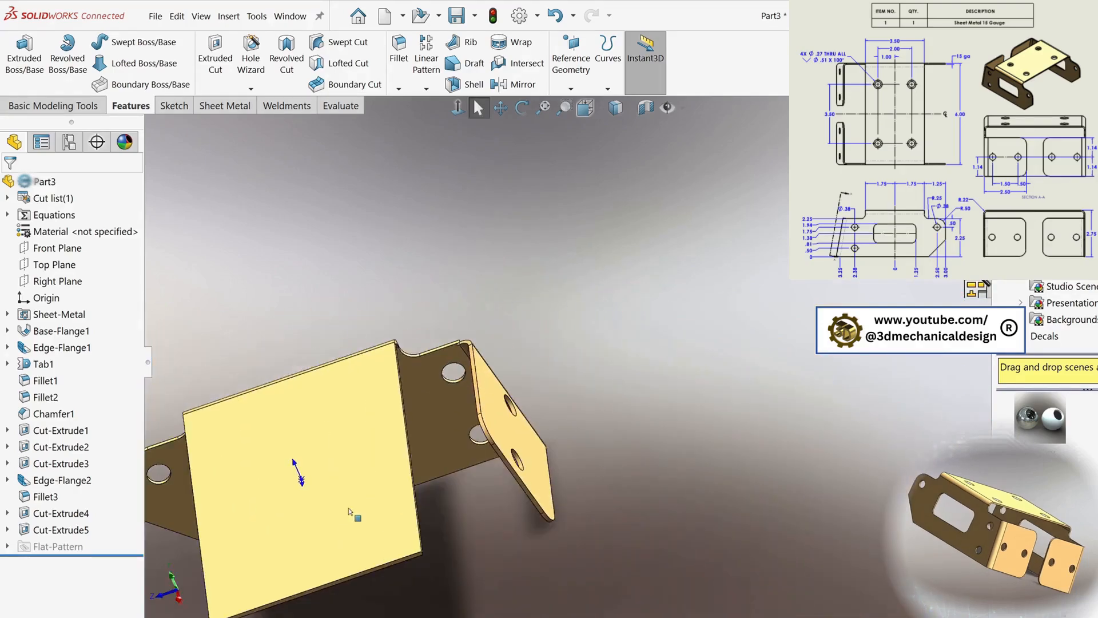
{"action": "middle_click_drag", "start_coordinate": [343, 510], "coordinate": [378, 424]}
{"action": "scroll", "coordinate": [348, 533], "scroll_direction": "up", "scroll_amount": 3}
{"action": "middle_click_drag", "start_coordinate": [348, 533], "coordinate": [472, 451], "text": "ctrl"}
{"action": "scroll", "coordinate": [473, 451], "scroll_direction": "down", "scroll_amount": 4}
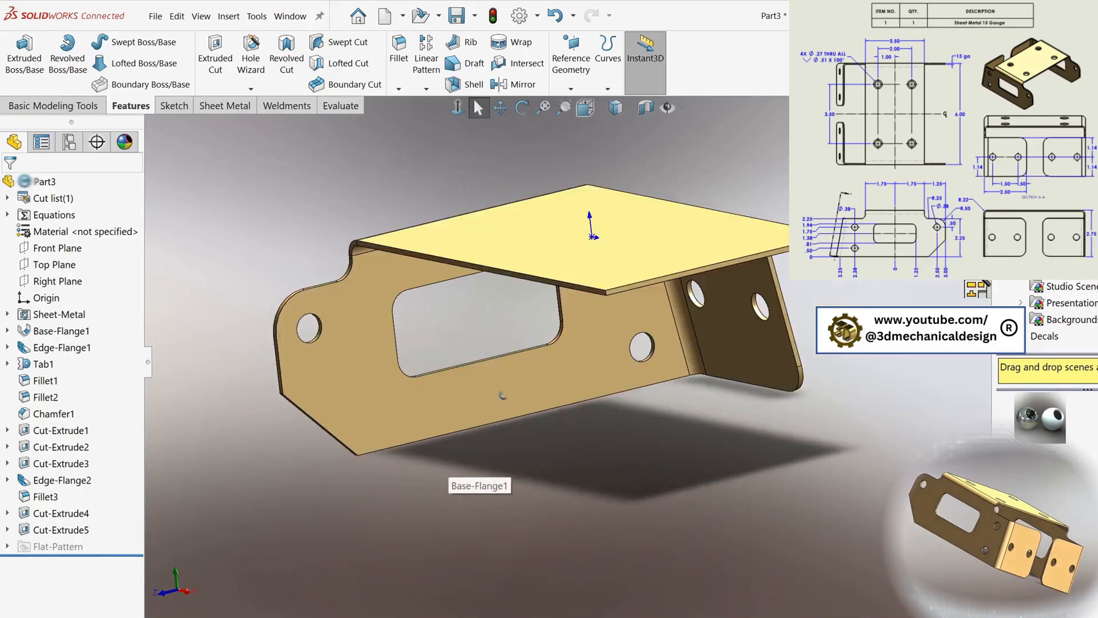
{"action": "middle_click_drag", "start_coordinate": [502, 395], "coordinate": [429, 372]}
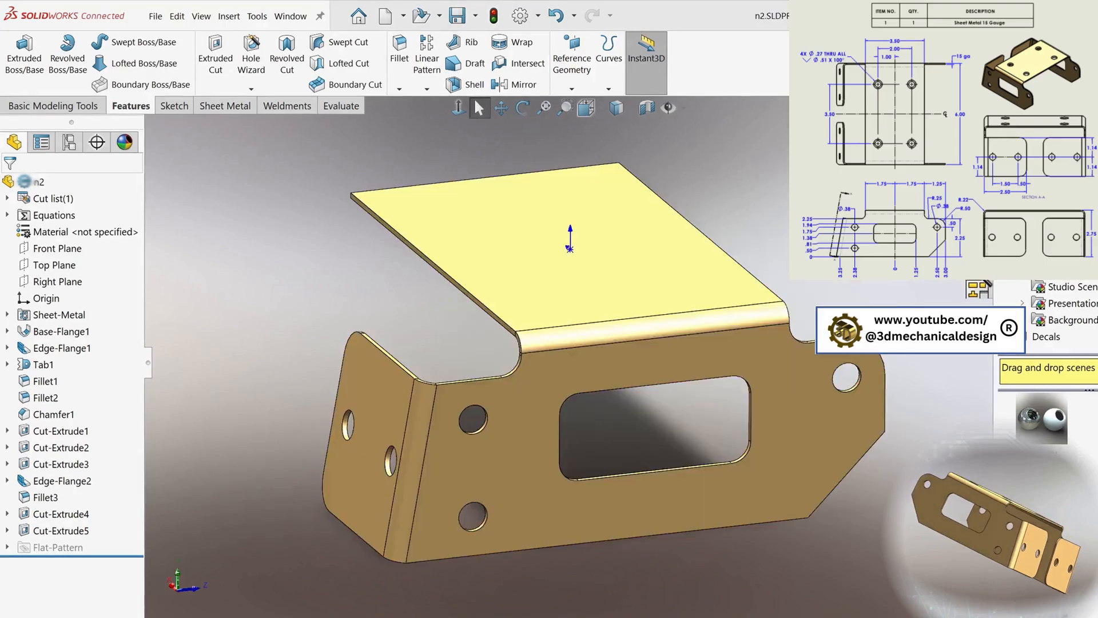
{"action": "middle_click_drag", "start_coordinate": [515, 320], "coordinate": [370, 403]}
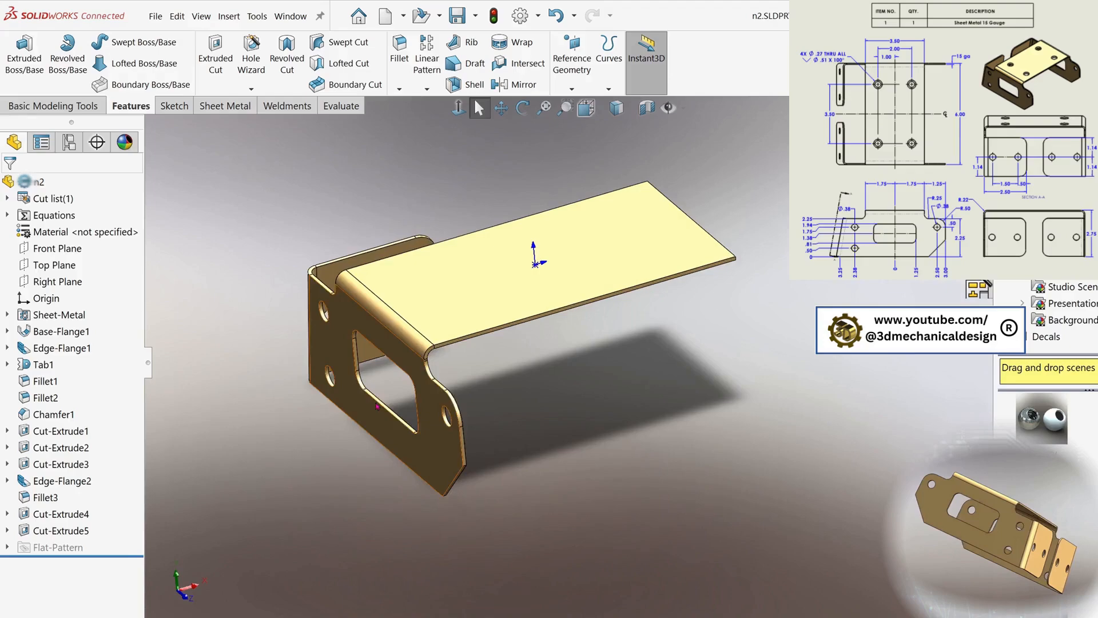
Mirror both edge flanges, the tab, the three fillets, the chamfer and the five cut-extrudes about the Right Plane
{"action": "left_click", "coordinate": [65, 282]}
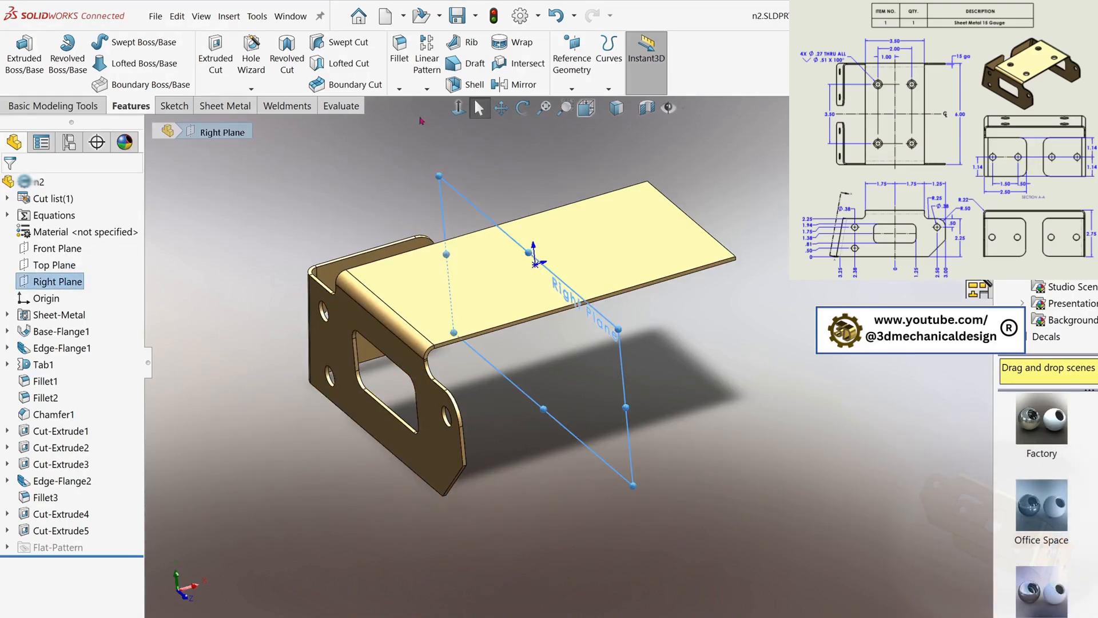
{"action": "left_click", "coordinate": [428, 90]}
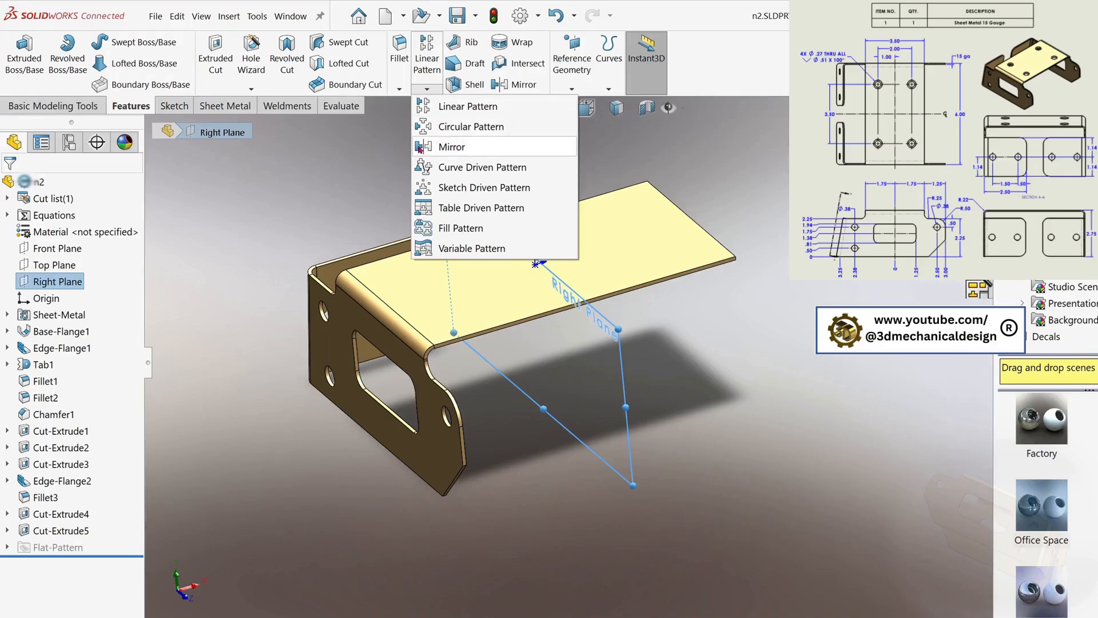
{"action": "left_click", "coordinate": [473, 150]}
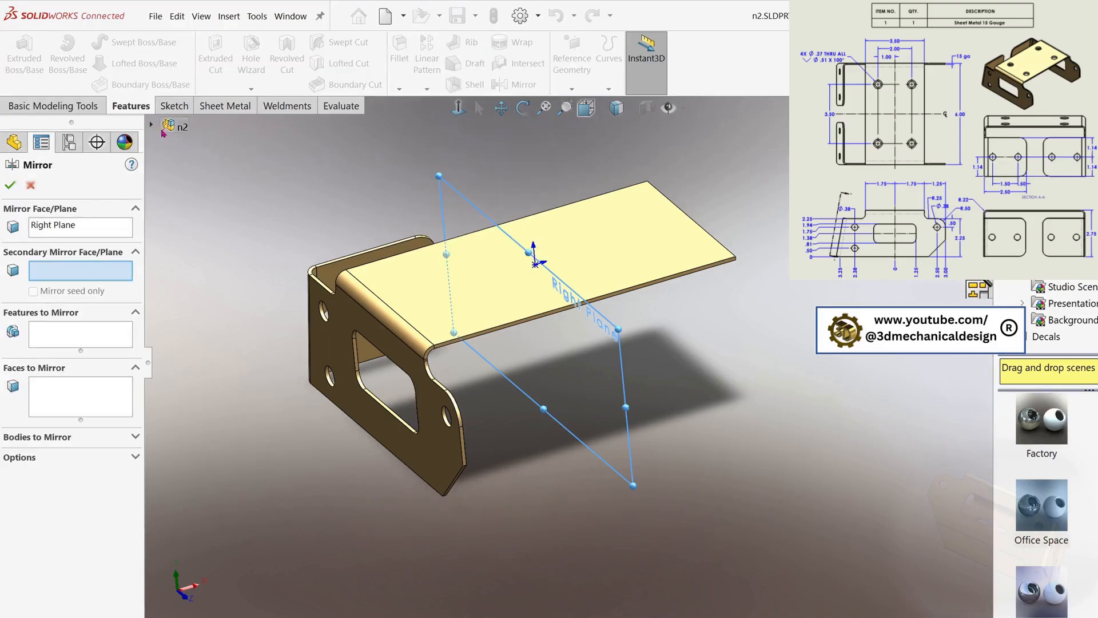
{"action": "left_click", "coordinate": [68, 338]}
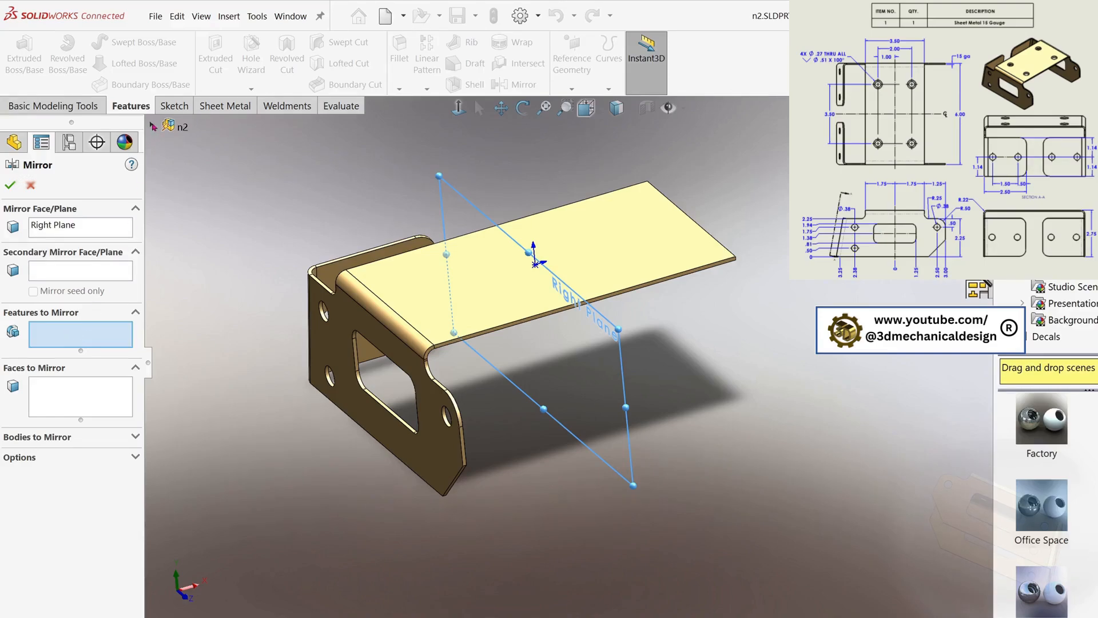
{"action": "left_click", "coordinate": [152, 123]}
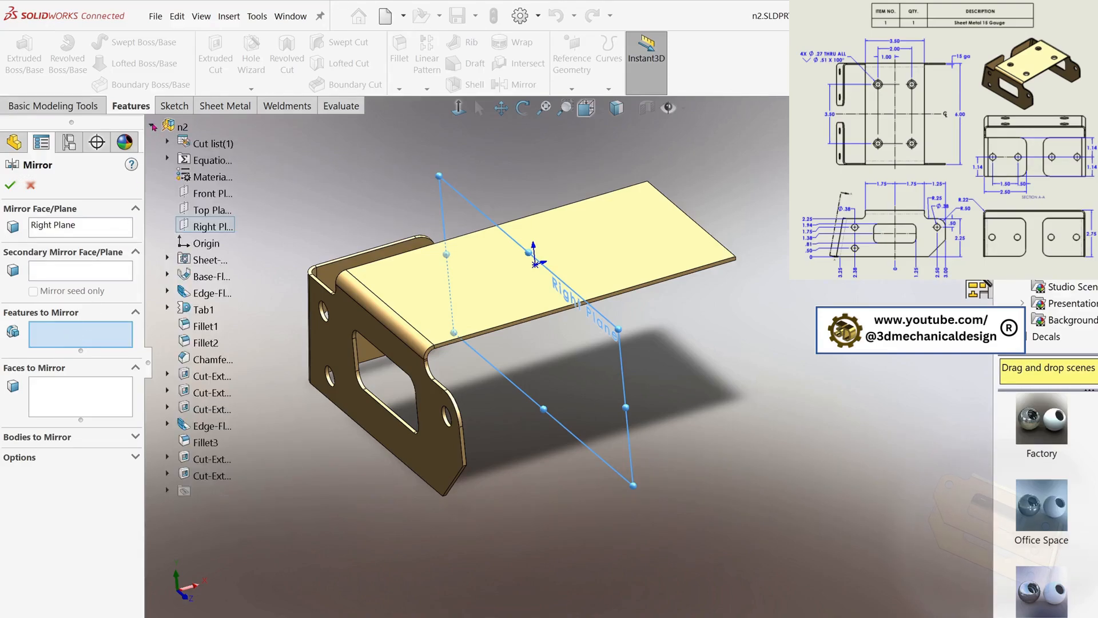
{"action": "left_click", "coordinate": [211, 294]}
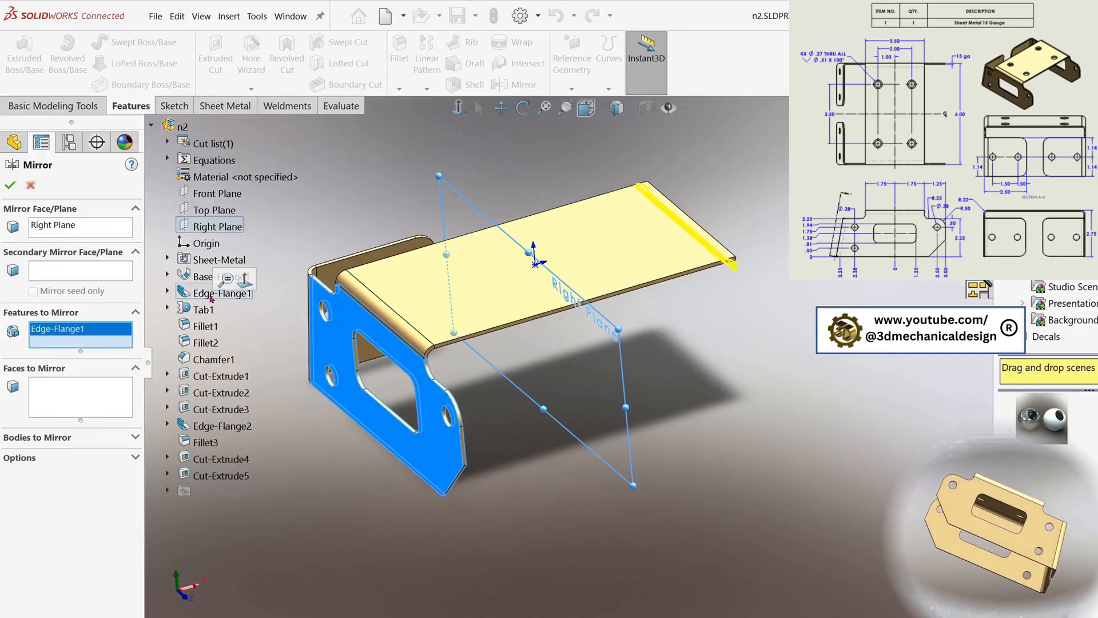
{"action": "left_click", "coordinate": [204, 310]}
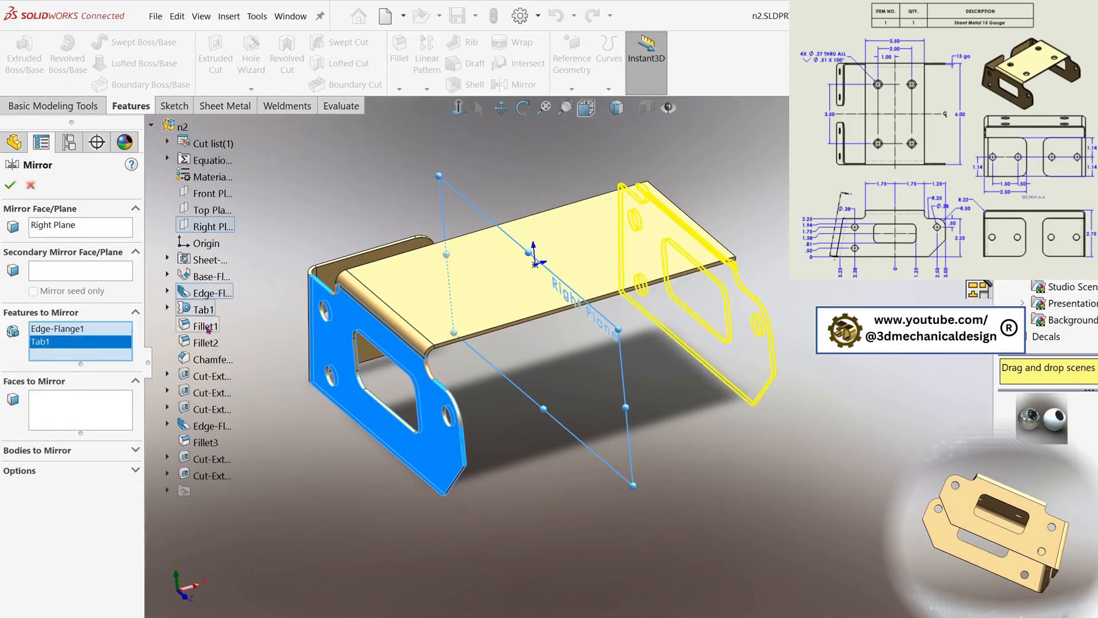
{"action": "left_click", "coordinate": [207, 329]}
{"action": "left_click", "coordinate": [207, 343]}
{"action": "left_click", "coordinate": [209, 359]}
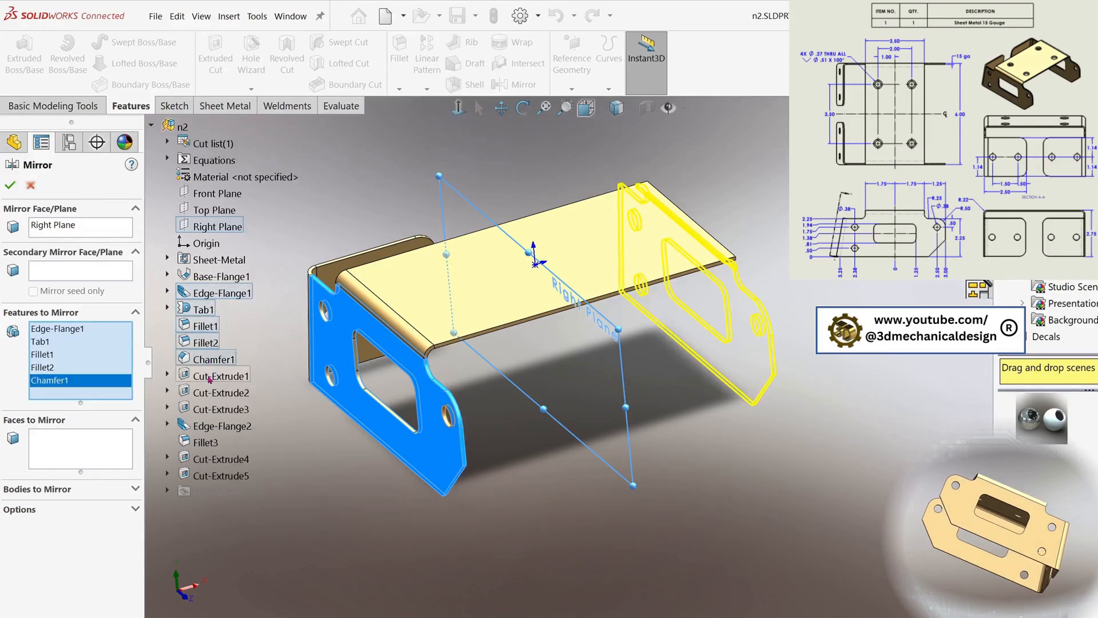
{"action": "left_click", "coordinate": [209, 377]}
{"action": "left_click", "coordinate": [208, 394]}
{"action": "left_click", "coordinate": [209, 410]}
{"action": "left_click", "coordinate": [209, 428]}
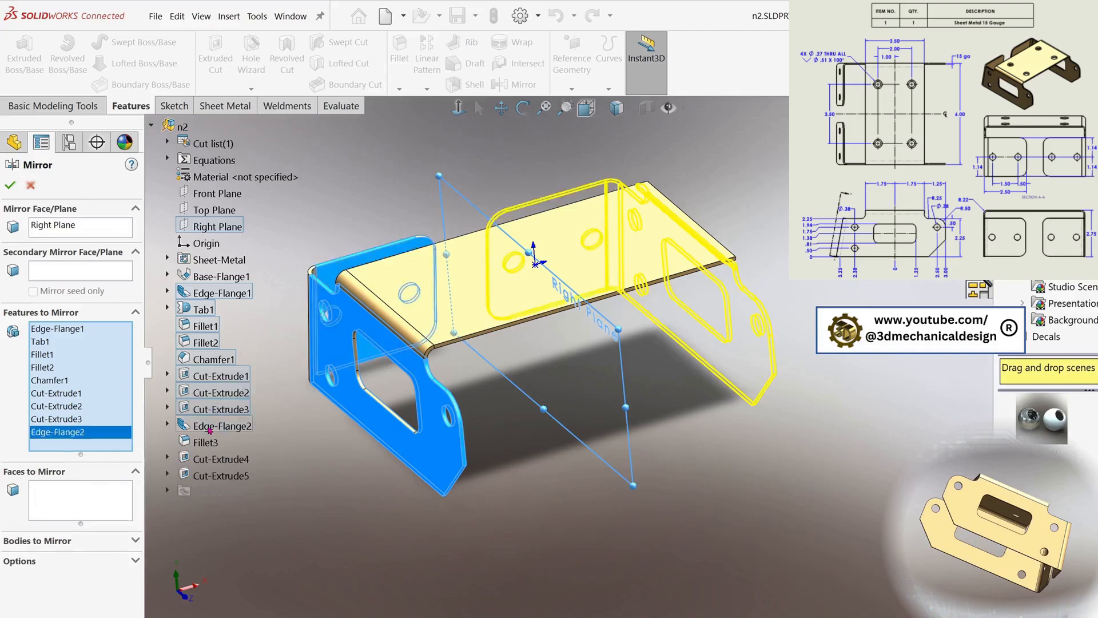
{"action": "left_click", "coordinate": [207, 443]}
{"action": "left_click", "coordinate": [208, 460]}
{"action": "left_click", "coordinate": [209, 475]}
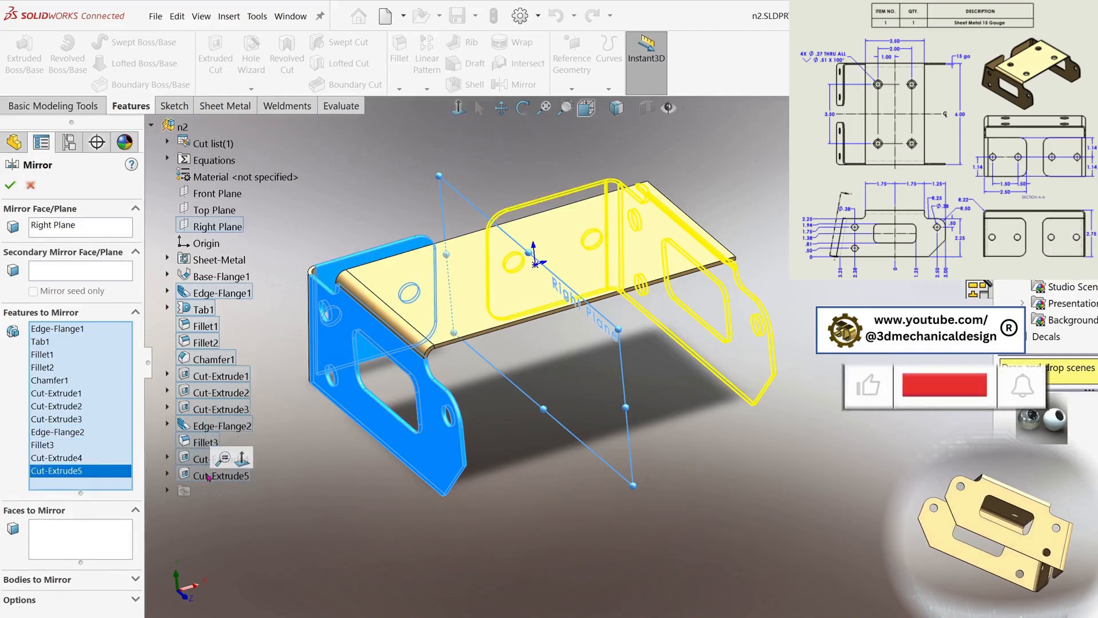
{"action": "left_click", "coordinate": [11, 185]}
Start a Hole Wizard countersink on the base plate's outer face, using ANSI Inch, Flat Head Screw (100), Through All
{"action": "middle_click_drag", "start_coordinate": [498, 336], "coordinate": [572, 306]}
{"action": "left_click", "coordinate": [571, 305]}
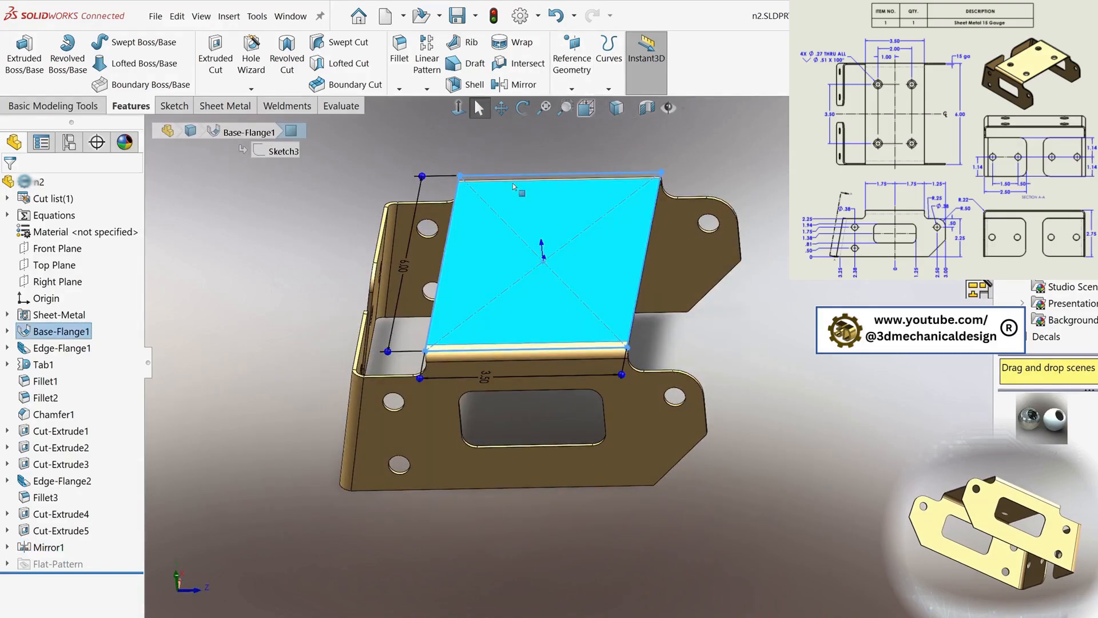
{"action": "key", "text": "ctrl+8"}
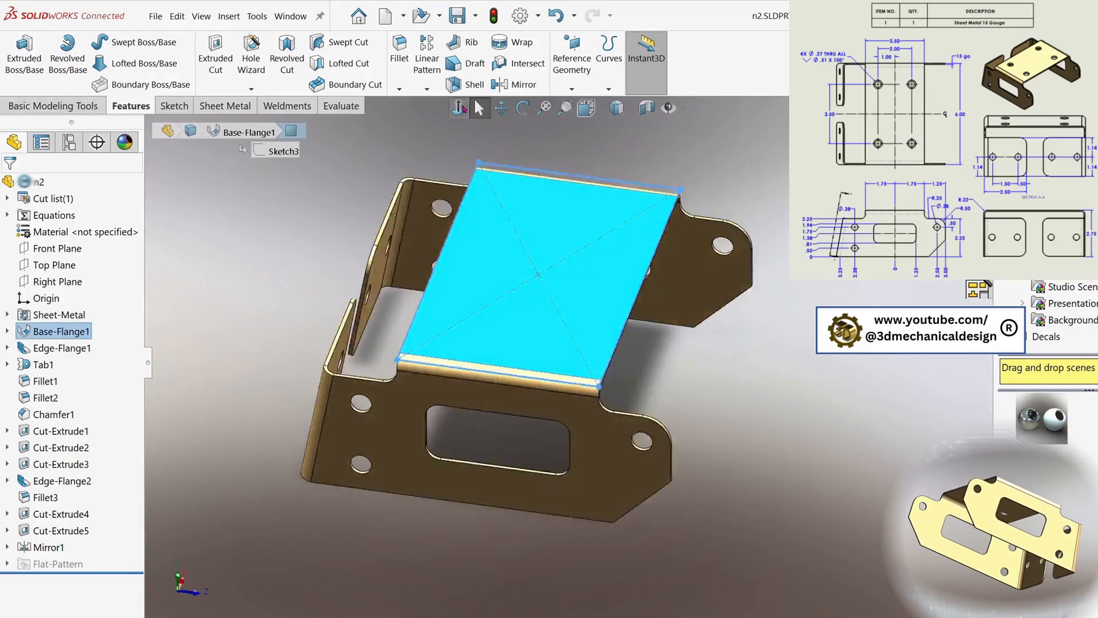
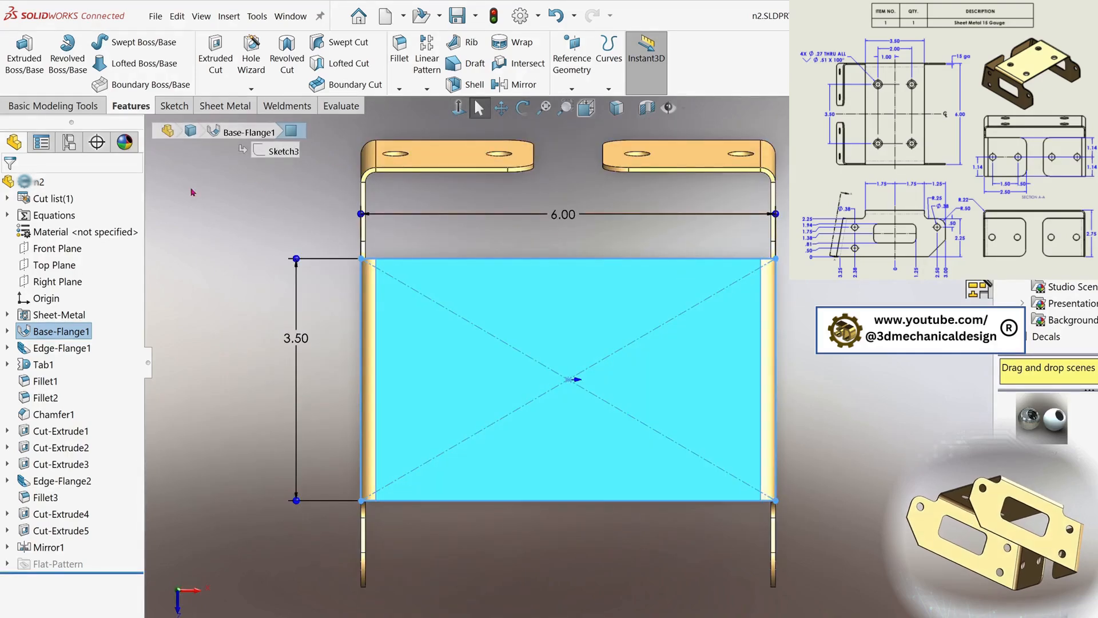
{"action": "left_click", "coordinate": [253, 91]}
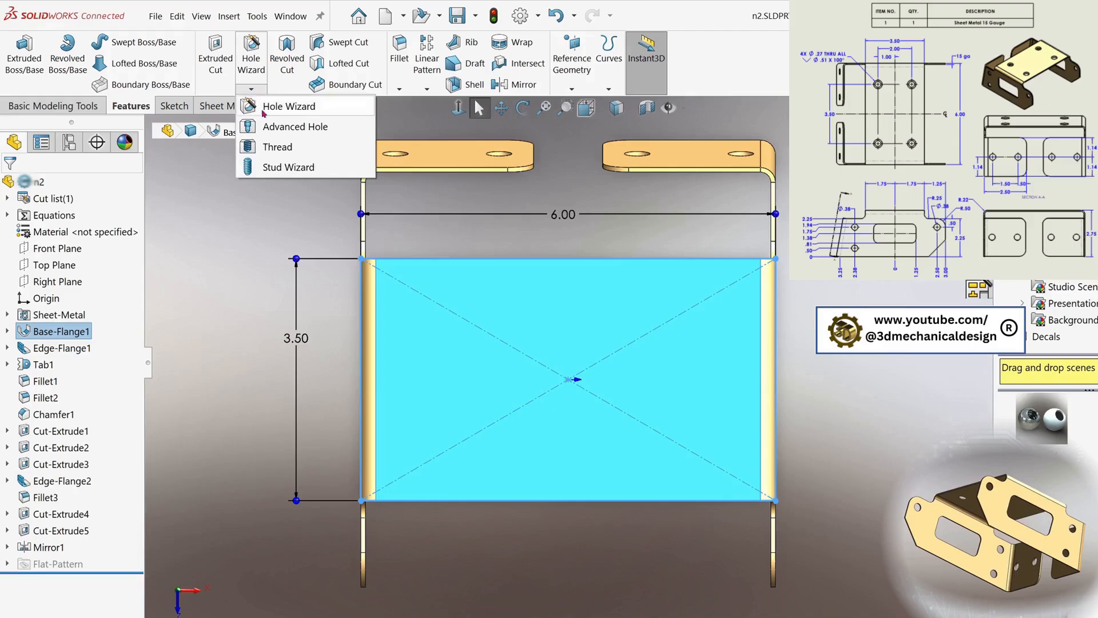
{"action": "left_click", "coordinate": [286, 106]}
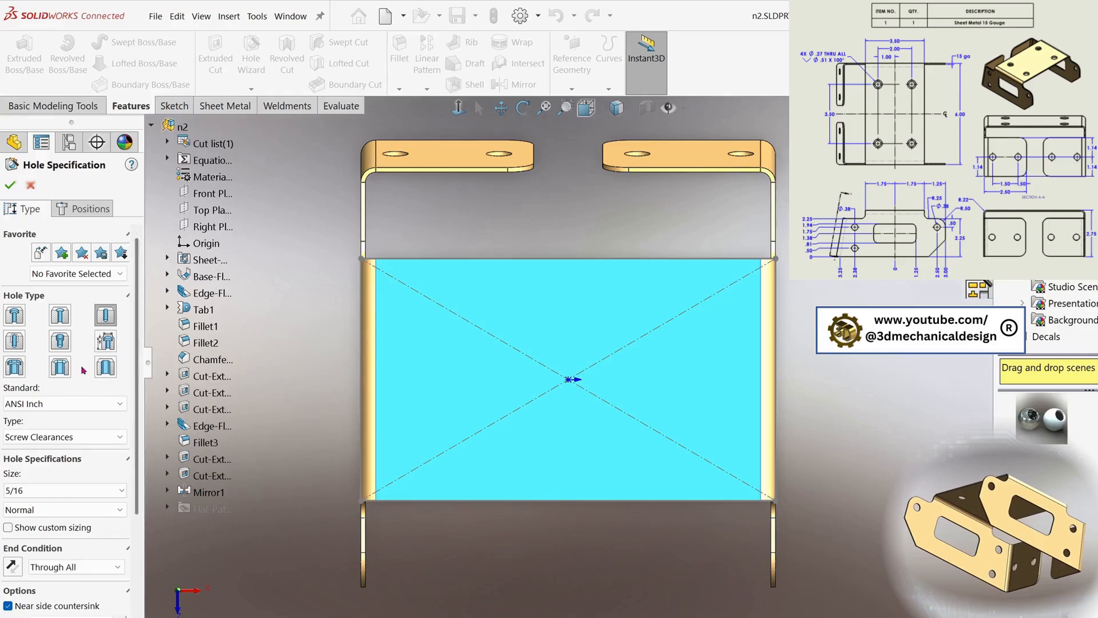
{"action": "left_click", "coordinate": [64, 322]}
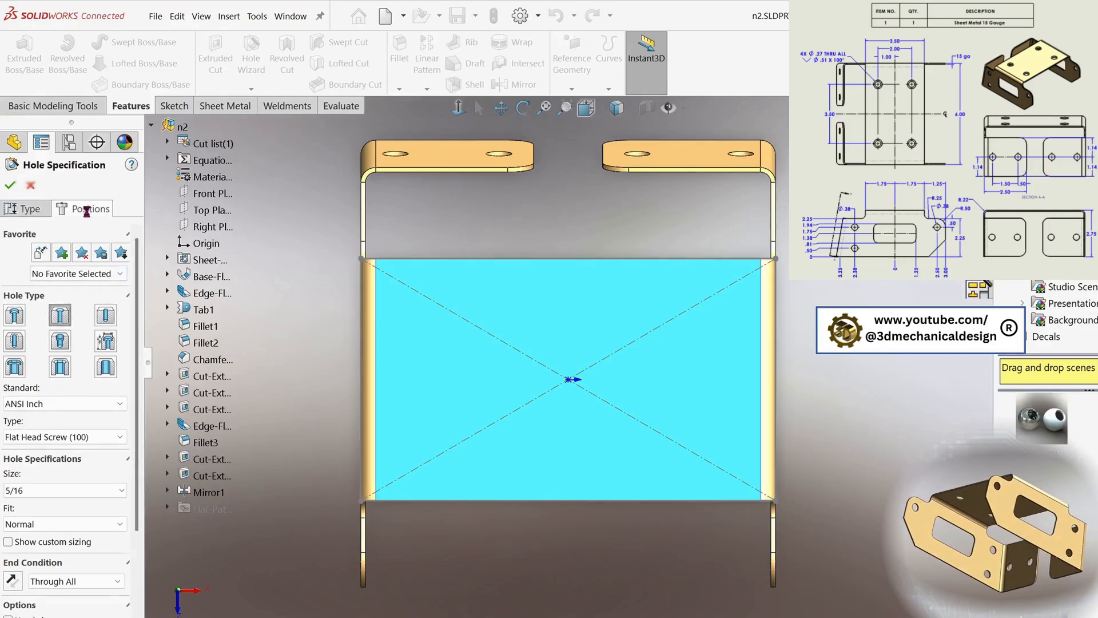
Place four countersink positions on the base plate in a rough rectangle of about 3.44 by 2 in around the origin
{"action": "left_click", "coordinate": [89, 209]}
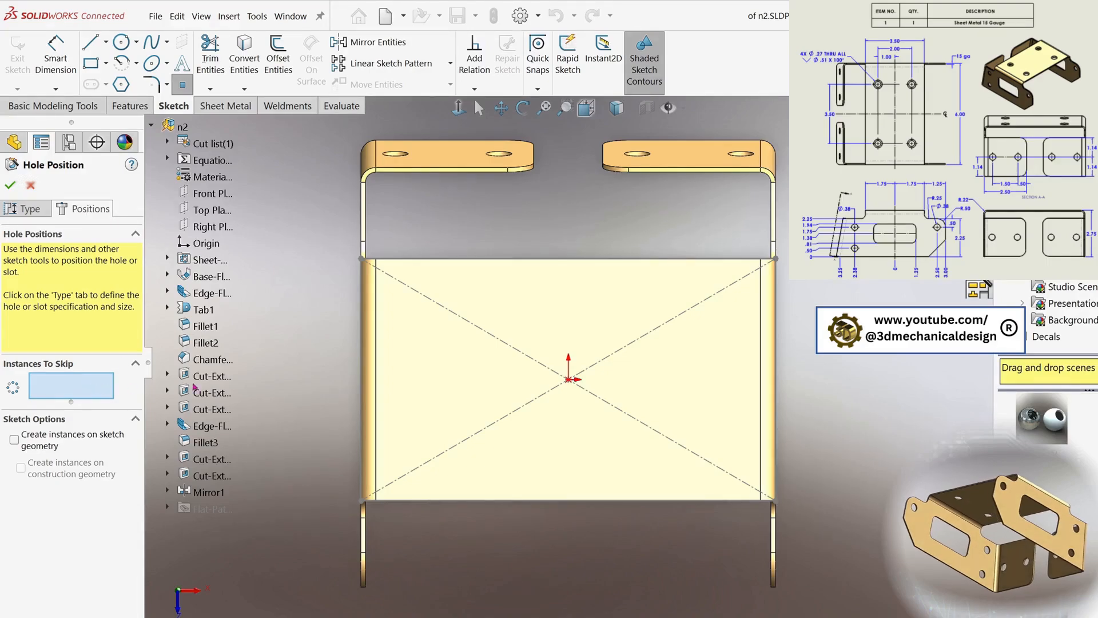
{"action": "left_click", "coordinate": [24, 209]}
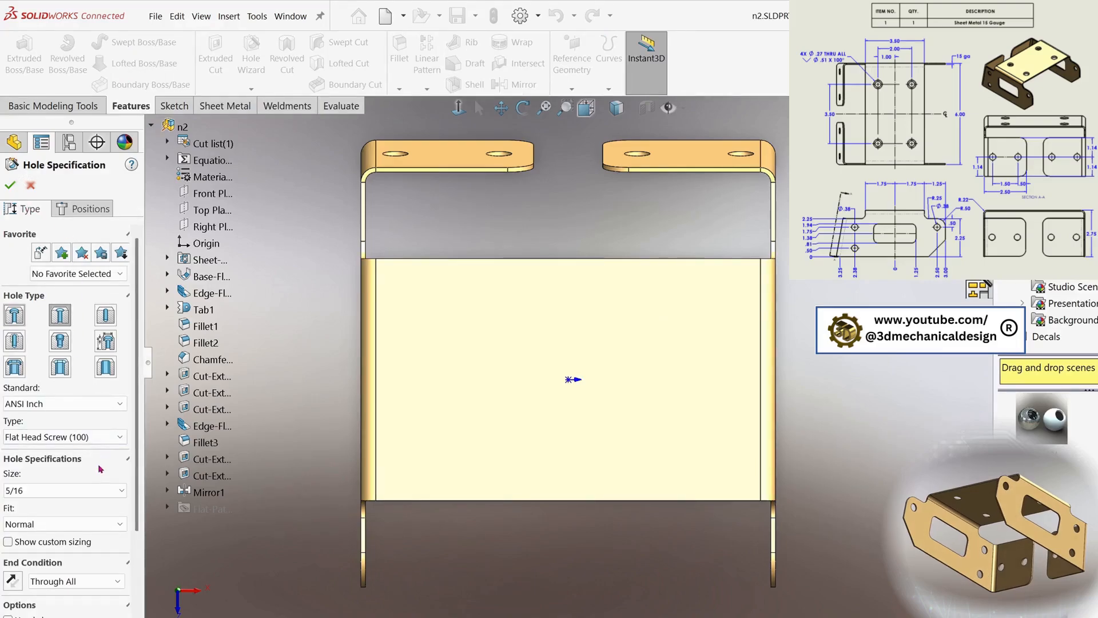
{"action": "left_click", "coordinate": [83, 211]}
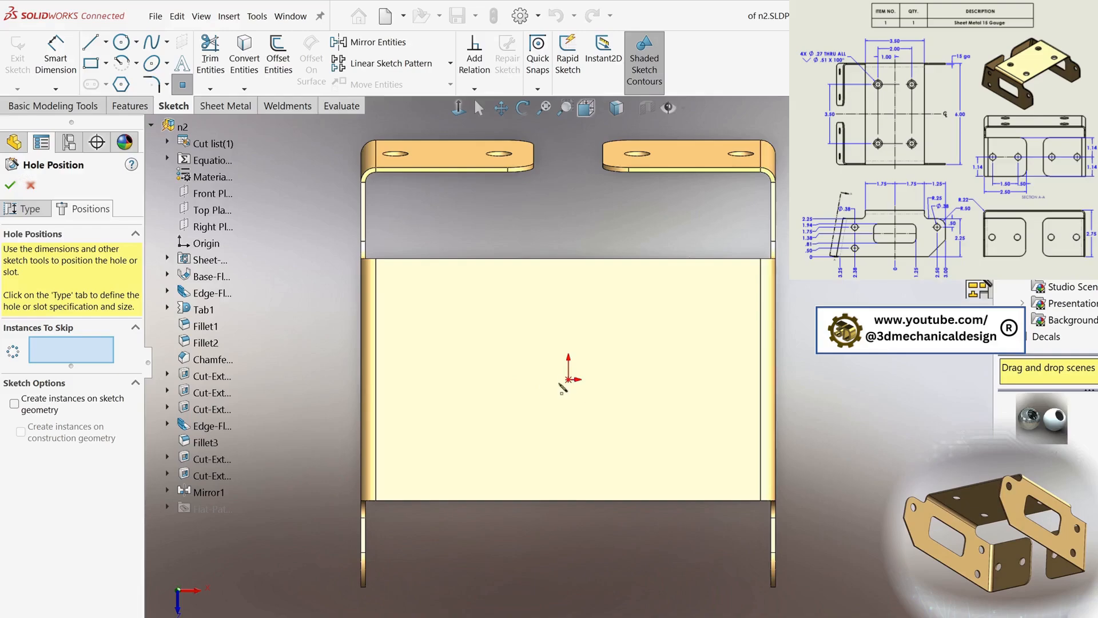
{"action": "left_click", "coordinate": [452, 311]}
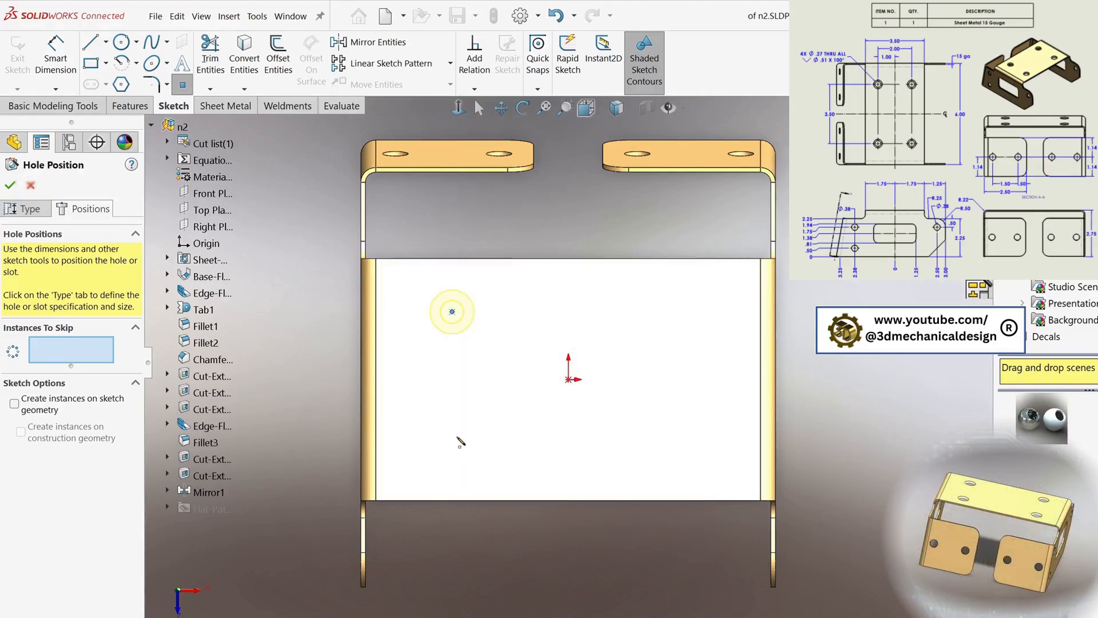
{"action": "left_click", "coordinate": [690, 449]}
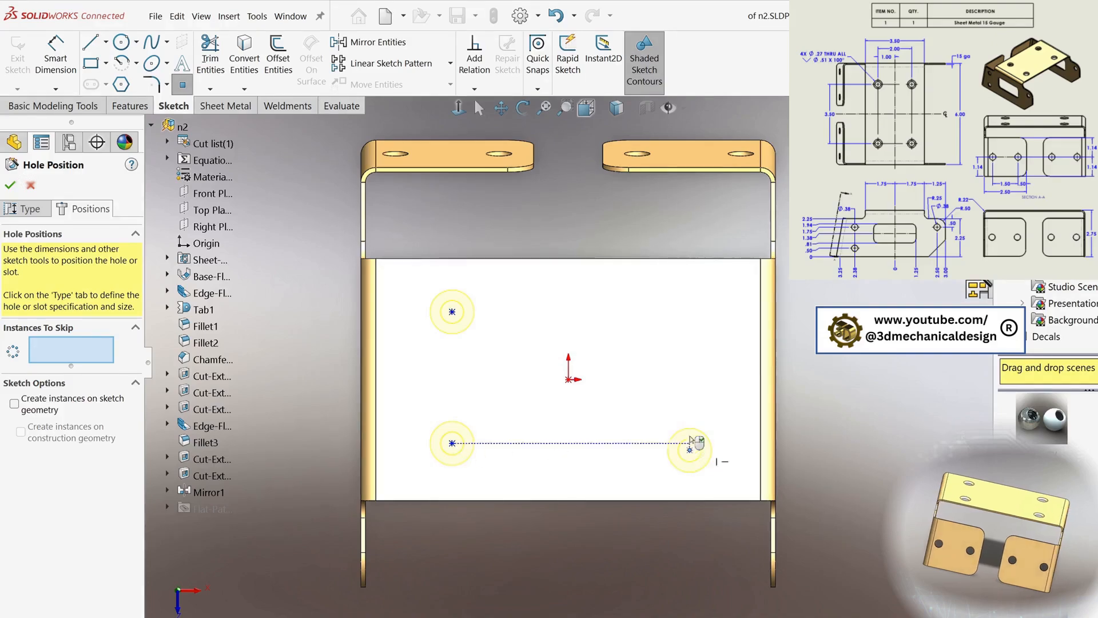
{"action": "left_click", "coordinate": [689, 312]}
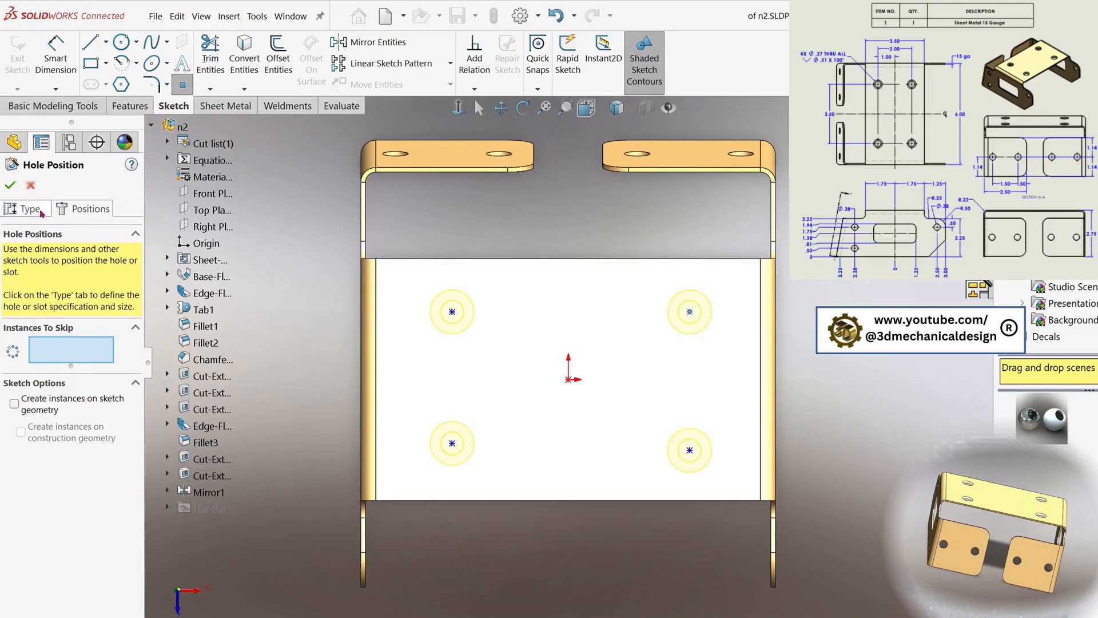
Set the countersink size to 1/4
{"action": "left_click", "coordinate": [23, 208]}
{"action": "left_click", "coordinate": [123, 490]}
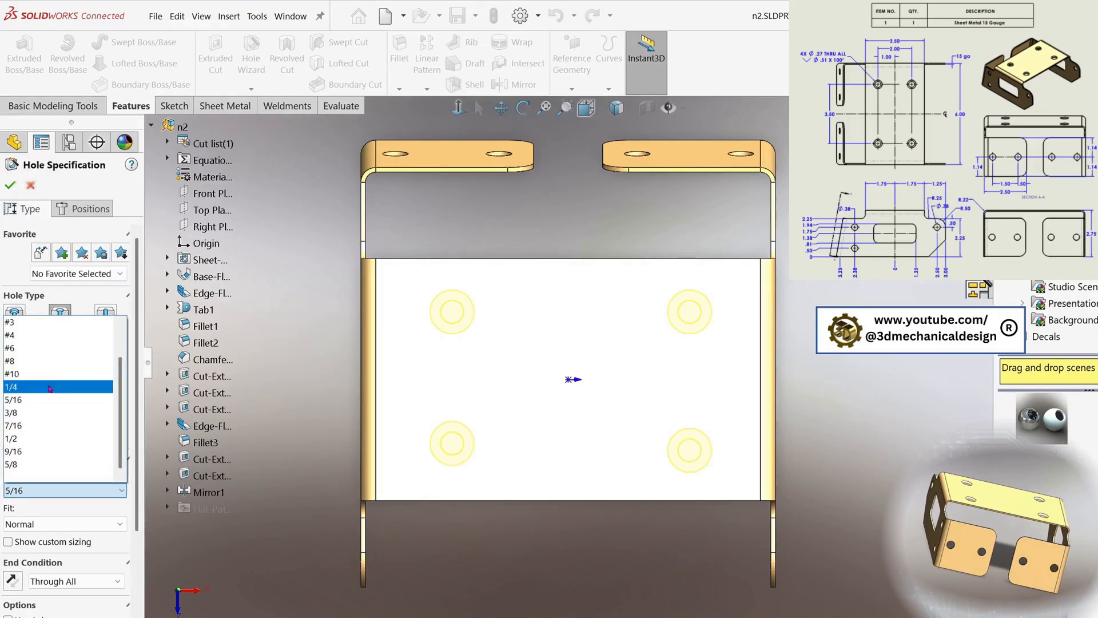
{"action": "left_click", "coordinate": [51, 387]}
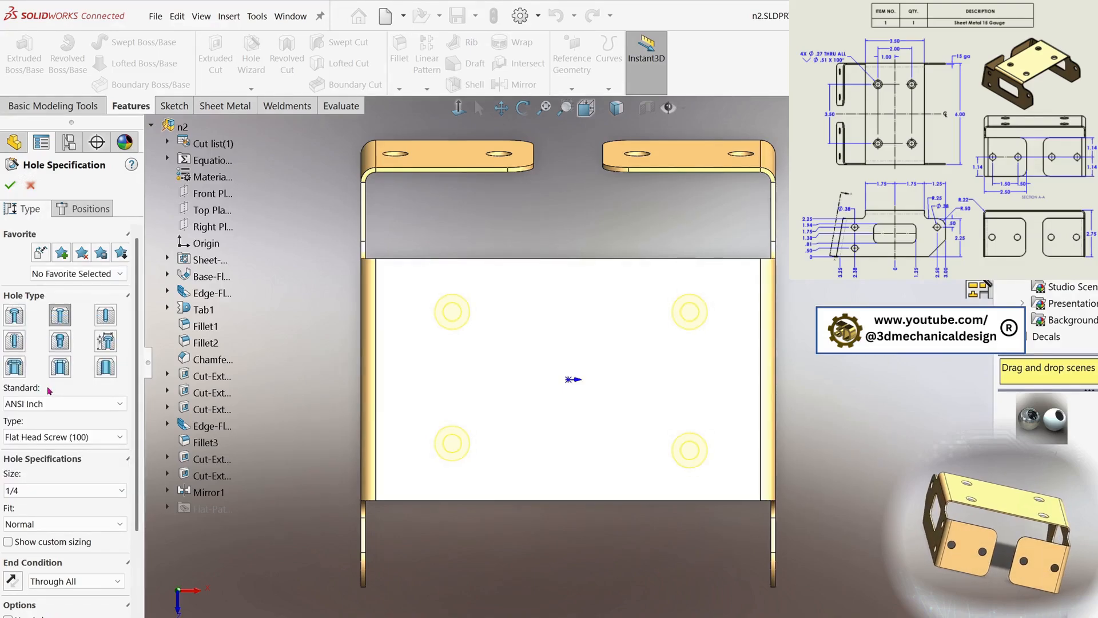
Connect the four hole points with a closed loop of construction centerlines
{"action": "left_click", "coordinate": [86, 208]}
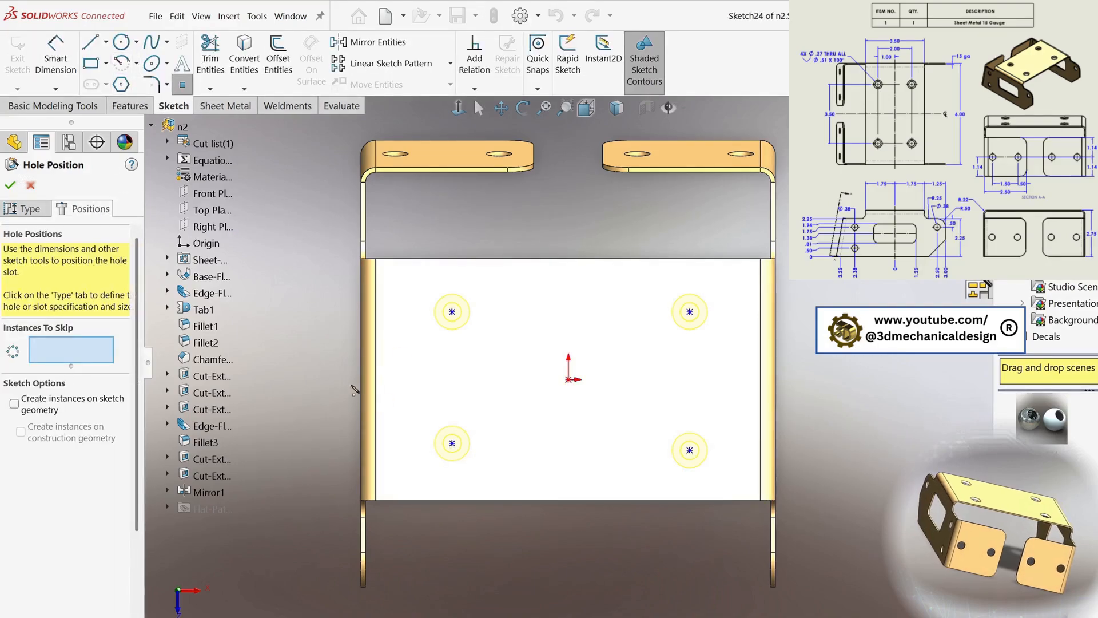
{"action": "key", "text": "s"}
{"action": "left_click", "coordinate": [502, 405]}
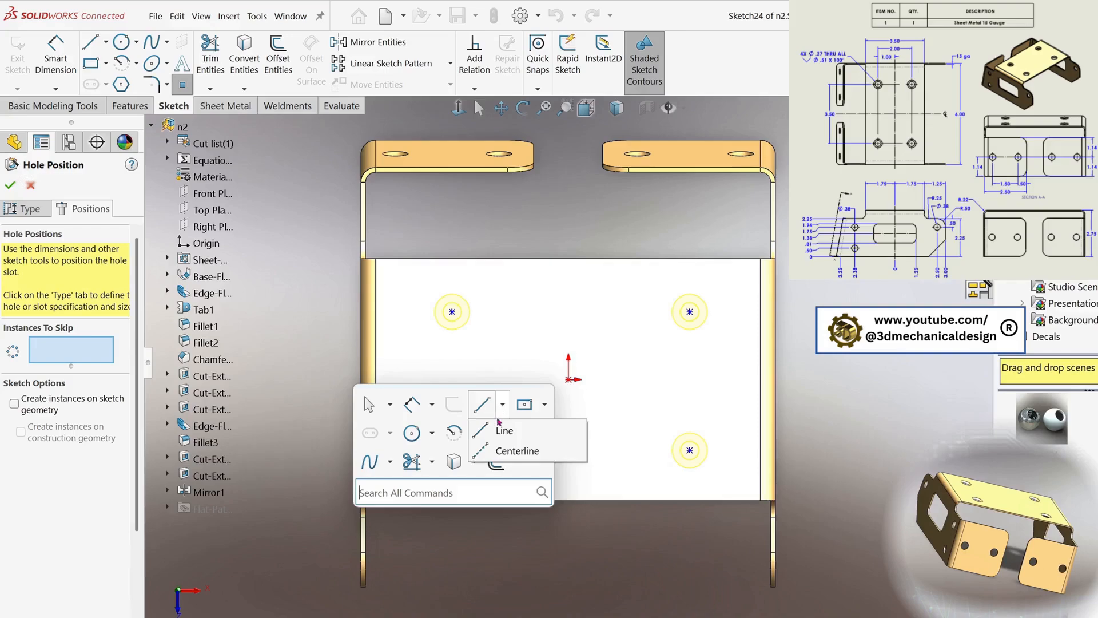
{"action": "left_click", "coordinate": [486, 451]}
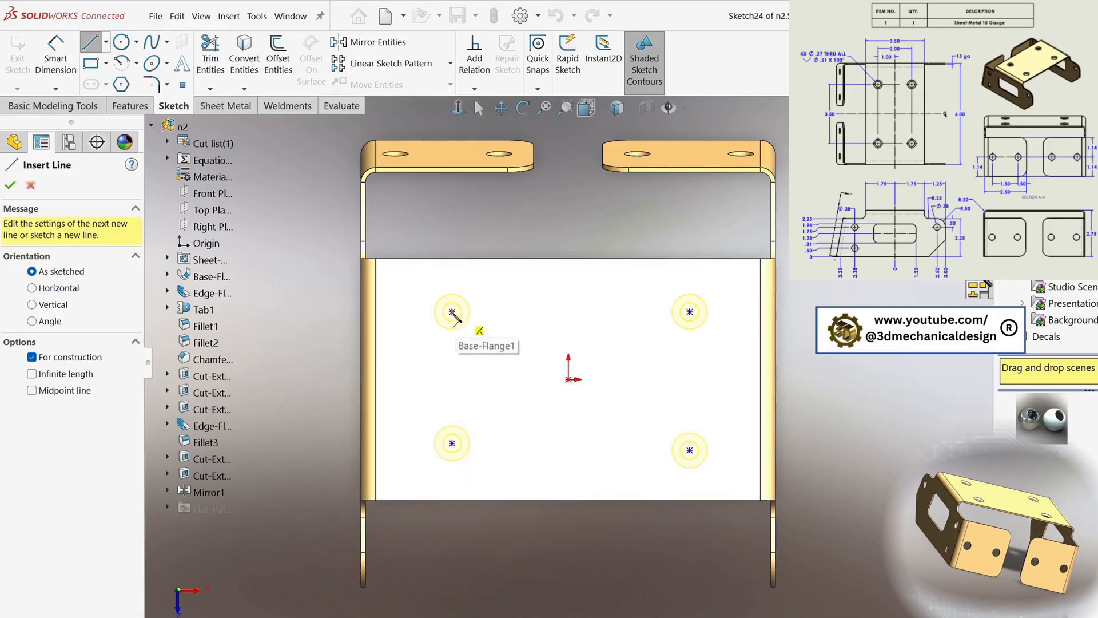
{"action": "left_click", "coordinate": [451, 312]}
{"action": "left_click", "coordinate": [689, 312]}
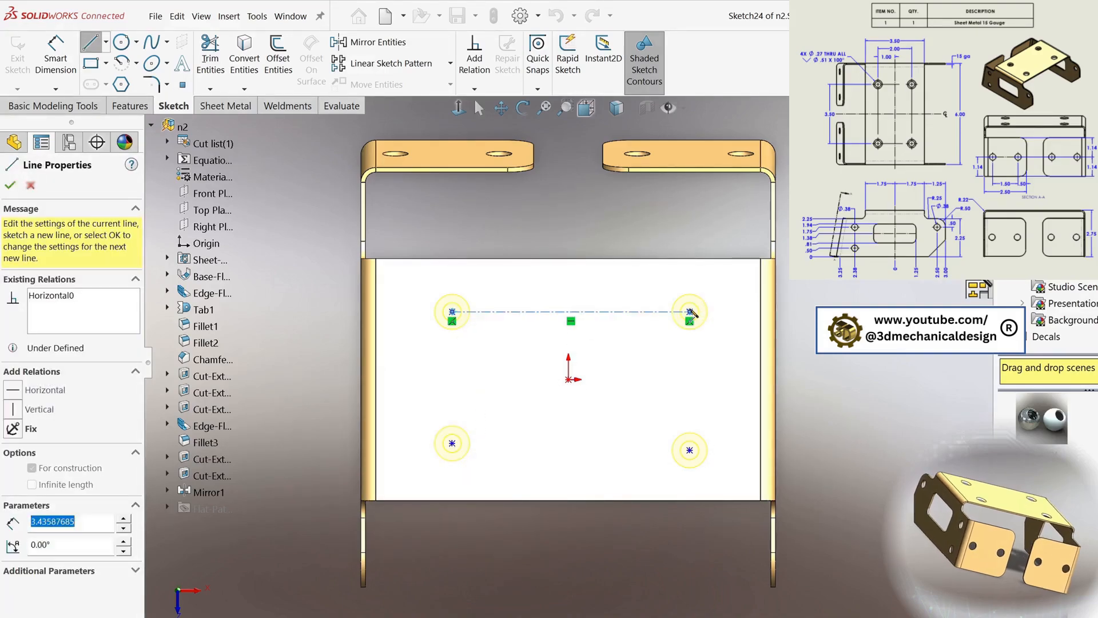
{"action": "left_click", "coordinate": [689, 451]}
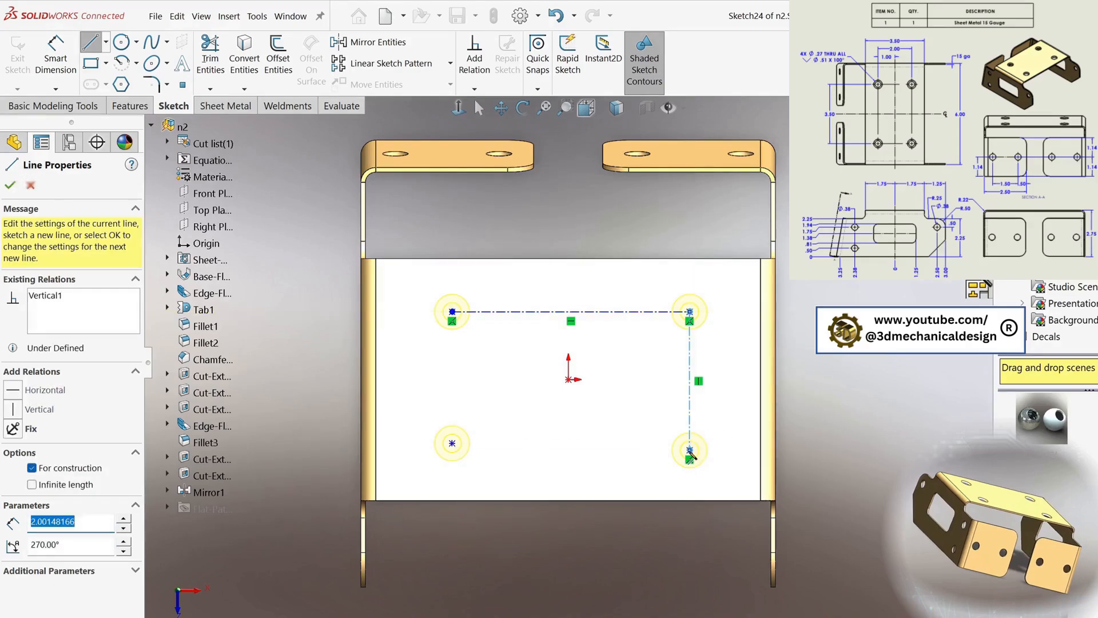
{"action": "left_click", "coordinate": [452, 444]}
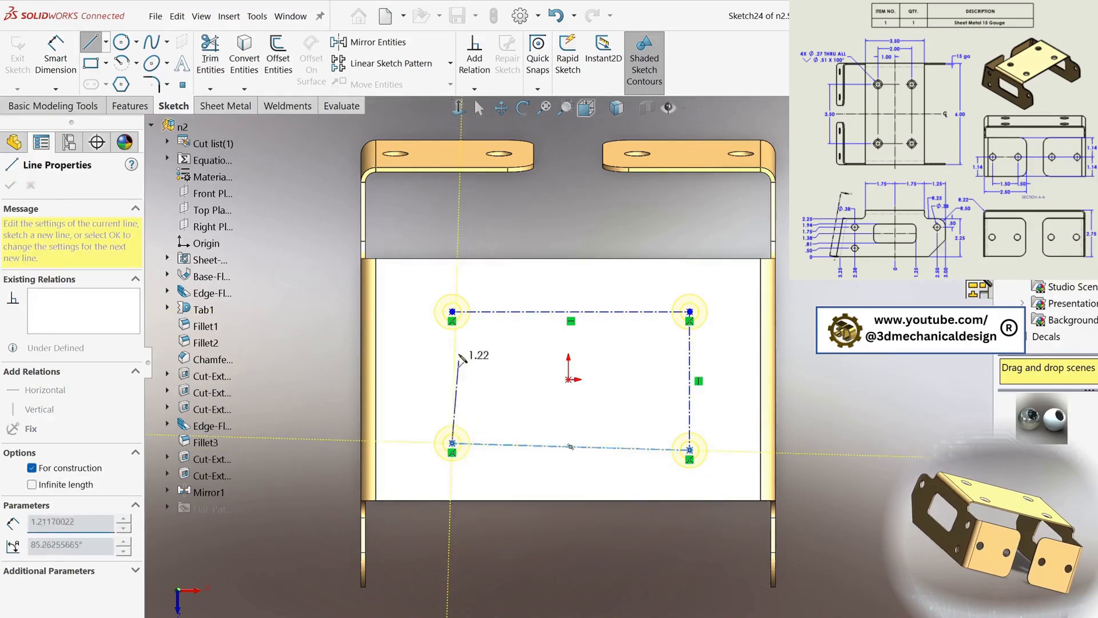
{"action": "left_click", "coordinate": [452, 312]}
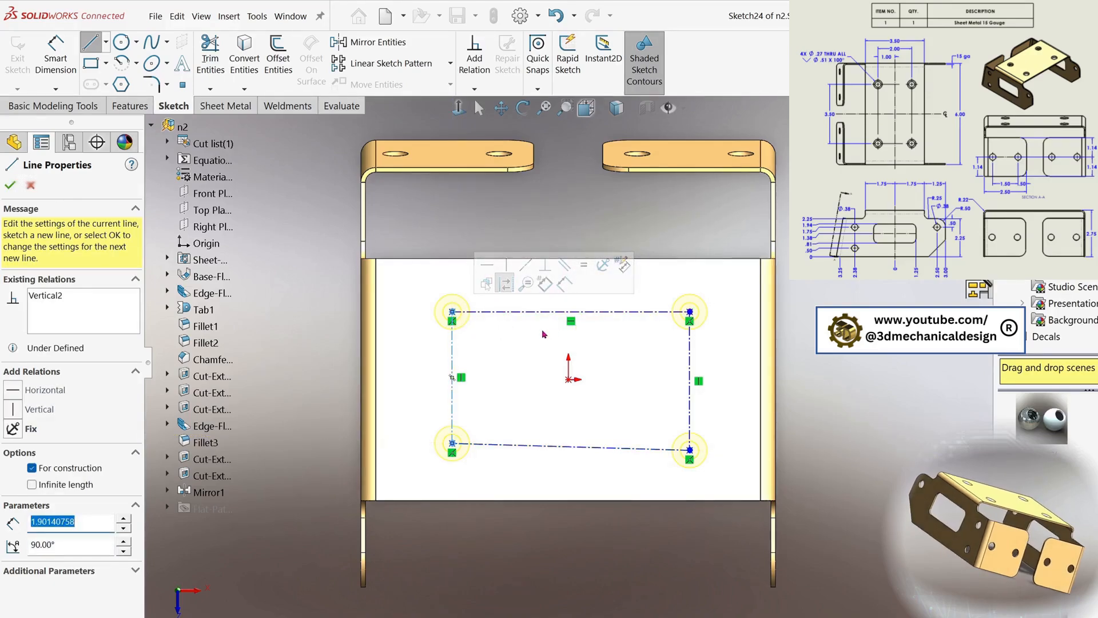
Draw centerlines from the upper construction line's midpoint to the origin and from the origin to the right construction line's midpoint
{"action": "left_click", "coordinate": [571, 312]}
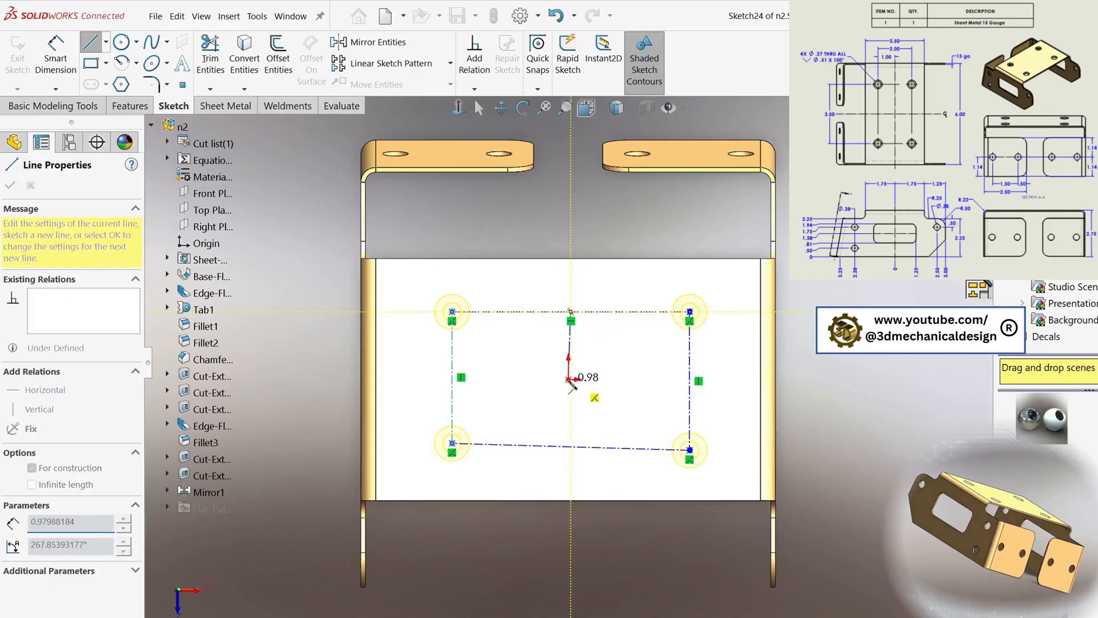
{"action": "left_click", "coordinate": [569, 381]}
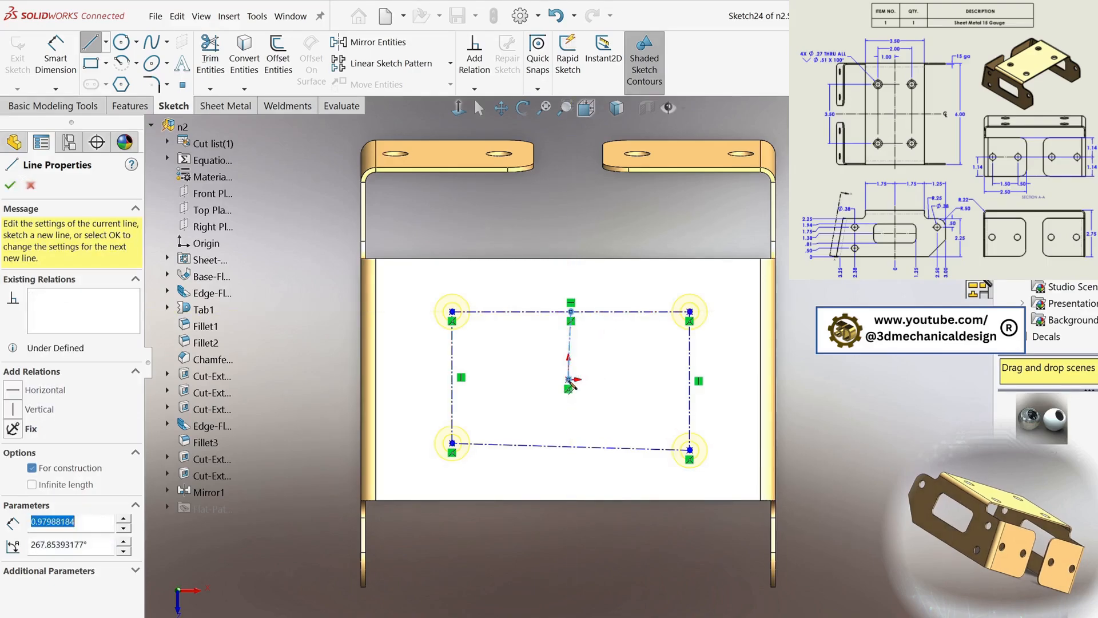
{"action": "left_click", "coordinate": [690, 380]}
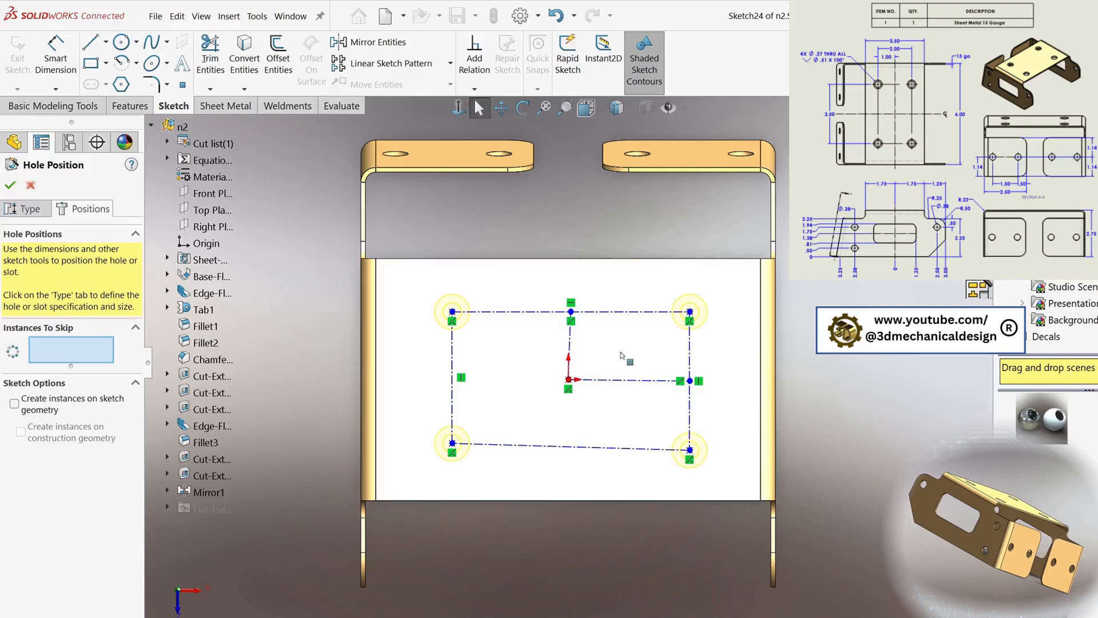
{"action": "key", "text": "Escape"}
Make the upper and lower construction lines horizontal and equal, and make the two side construction lines equal
{"action": "left_click", "coordinate": [599, 447], "text": "ctrl"}
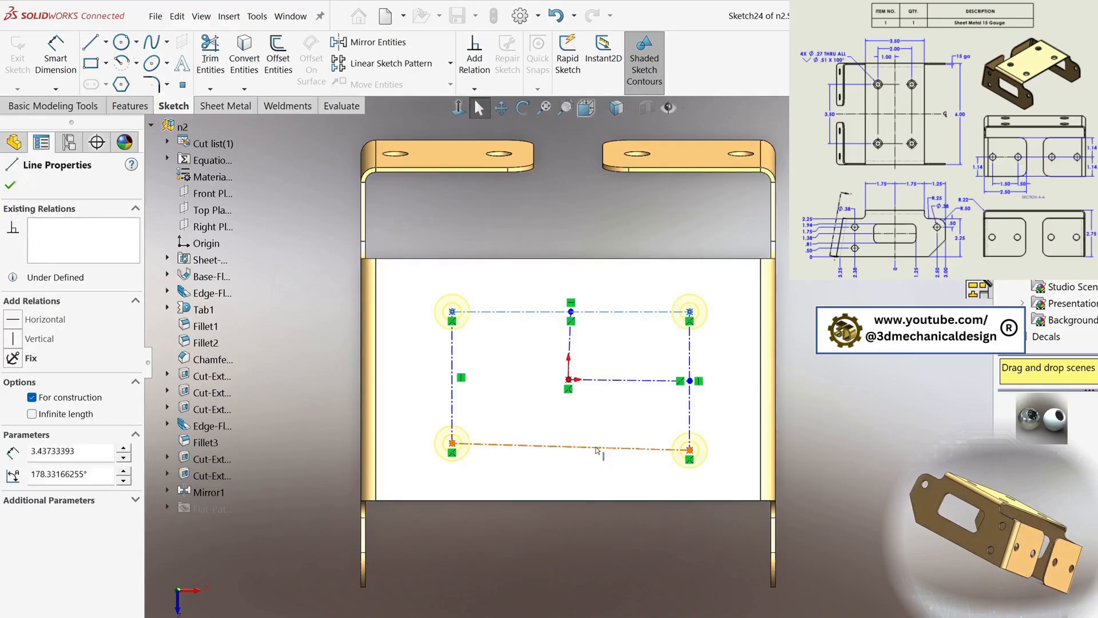
{"action": "left_click", "coordinate": [14, 381]}
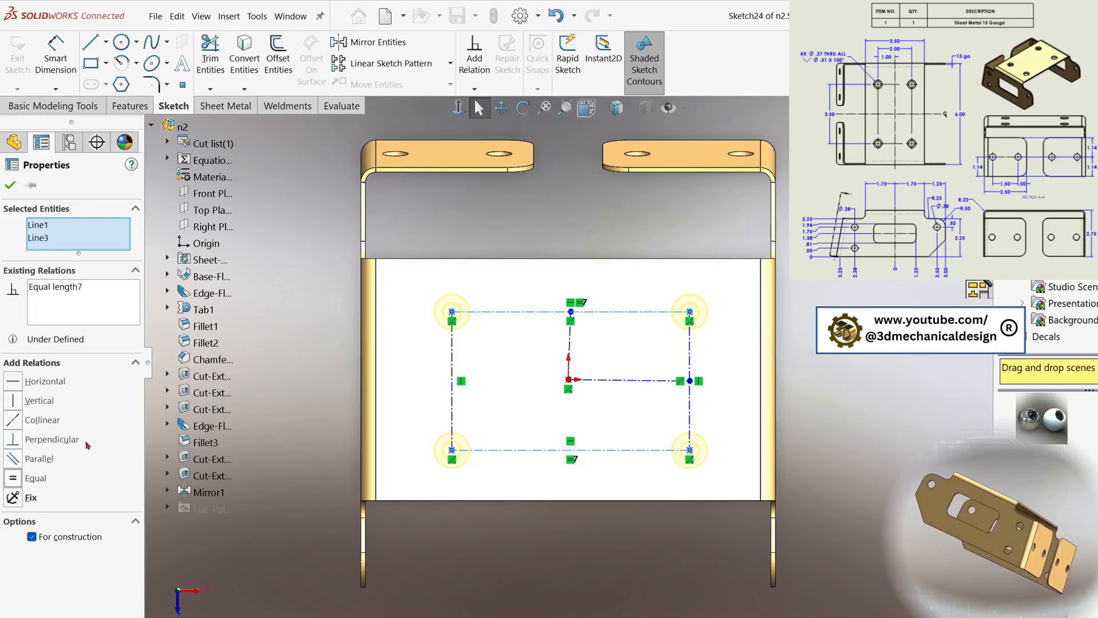
{"action": "left_click", "coordinate": [401, 353]}
{"action": "left_click", "coordinate": [452, 361]}
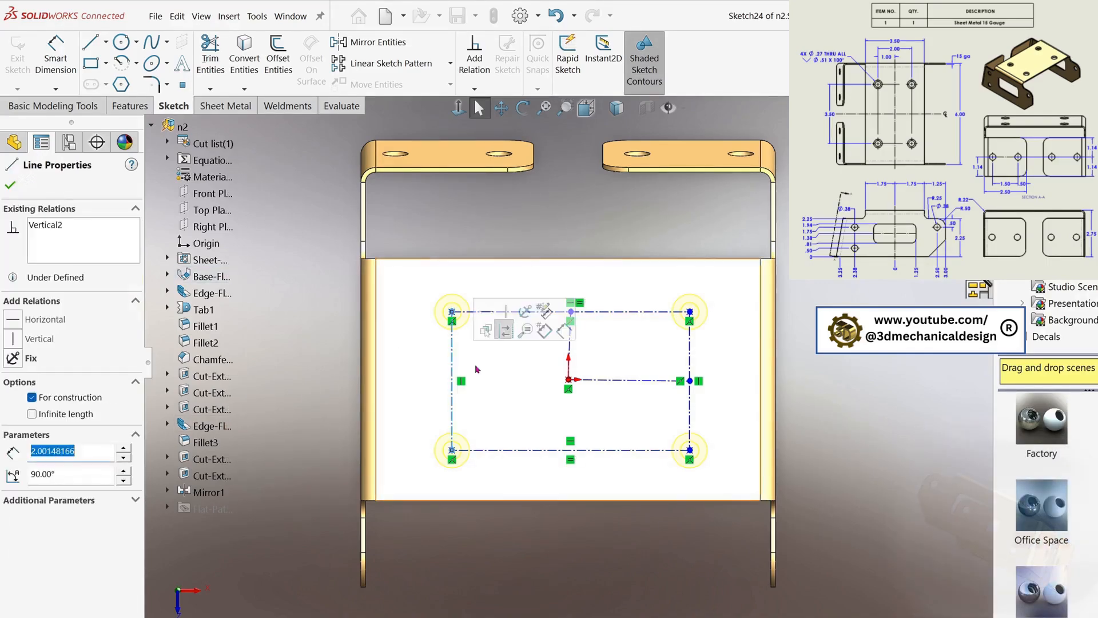
{"action": "left_click", "coordinate": [689, 371], "text": "ctrl"}
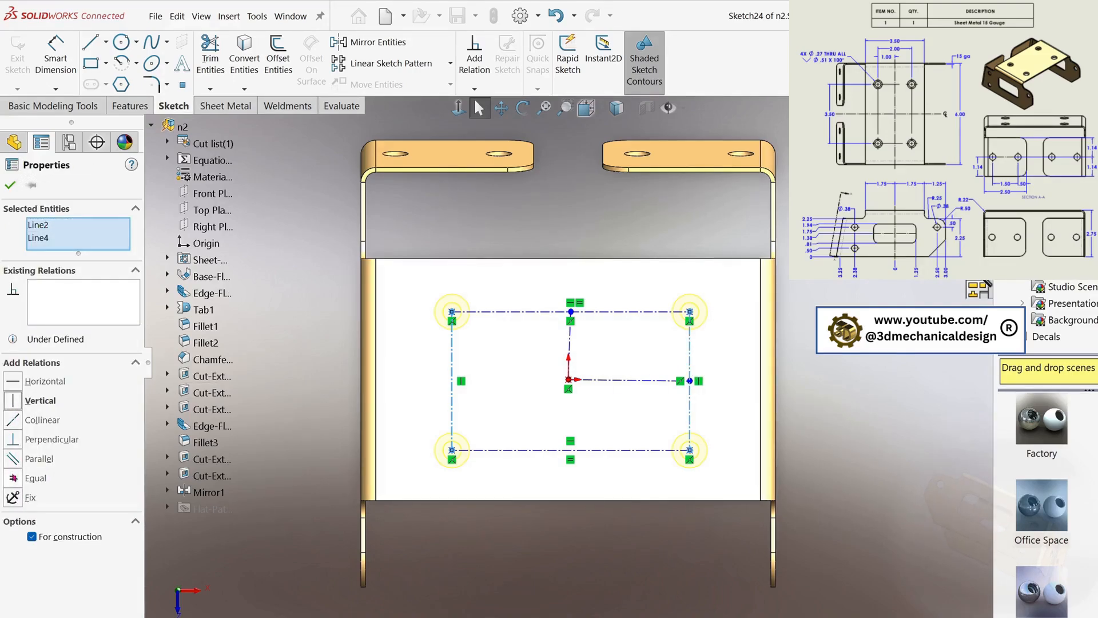
Centre the hole layout on the origin by making one inner centerline vertical and the other horizontal
{"action": "left_click", "coordinate": [569, 342]}
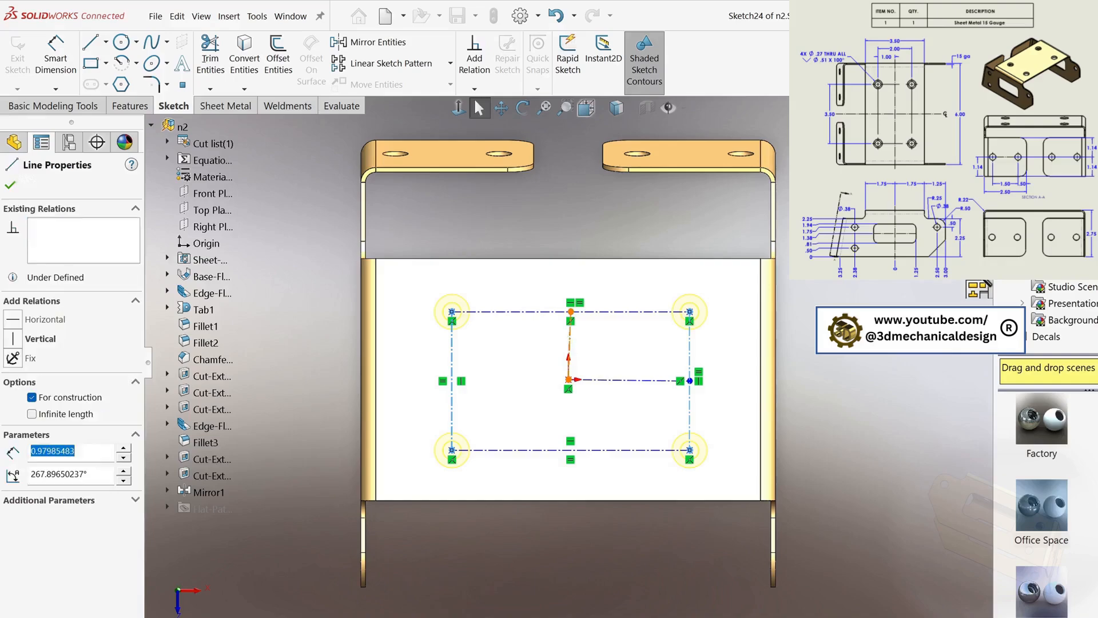
{"action": "left_click", "coordinate": [13, 340]}
{"action": "left_click", "coordinate": [601, 380]}
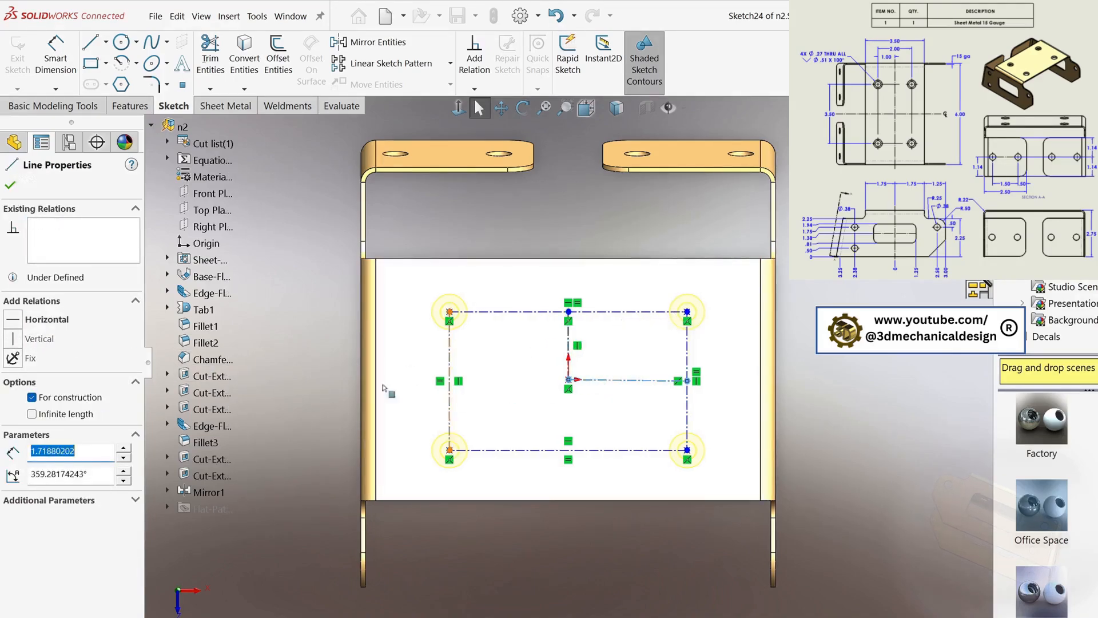
{"action": "left_click", "coordinate": [14, 320]}
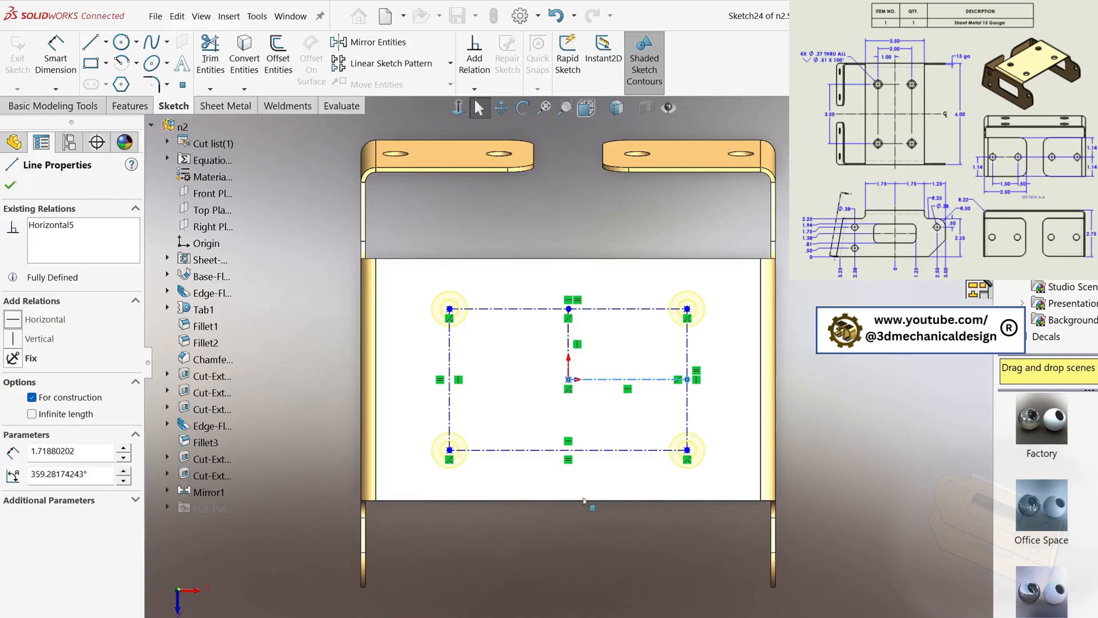
Dimension the upper construction line of the hole layout and set its length to 3.5 in
{"action": "left_click", "coordinate": [56, 58]}
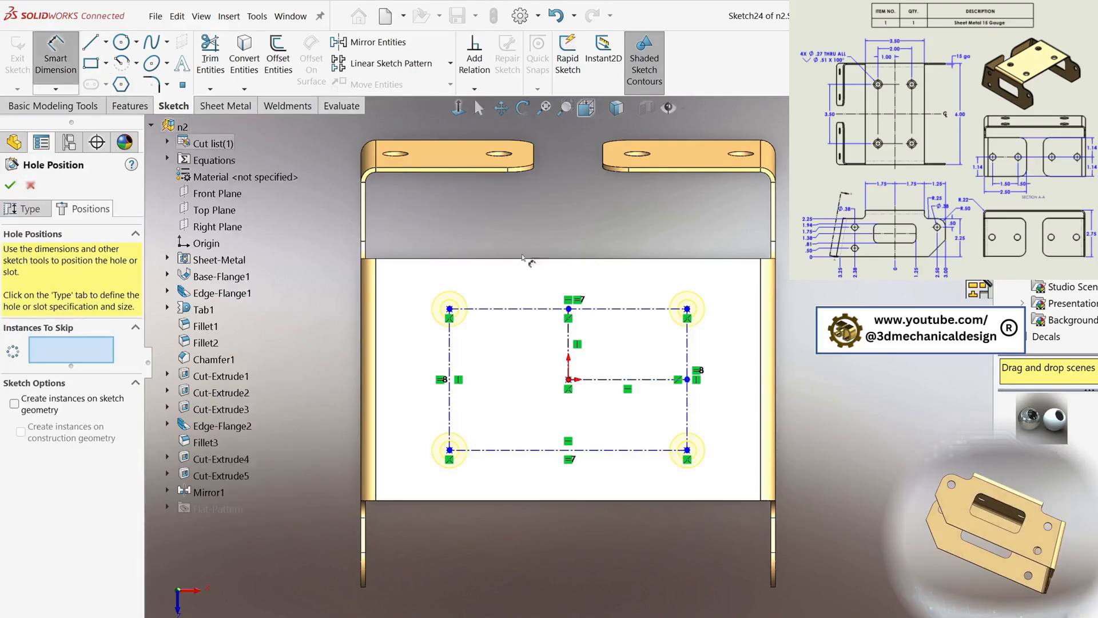
{"action": "left_click", "coordinate": [546, 309]}
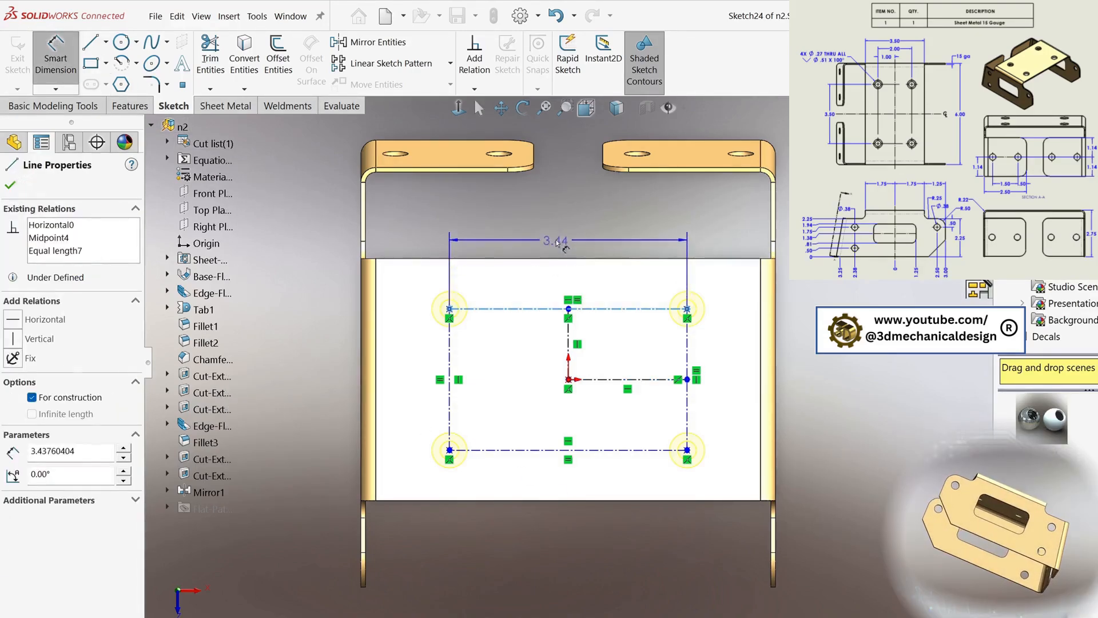
{"action": "left_click", "coordinate": [556, 242]}
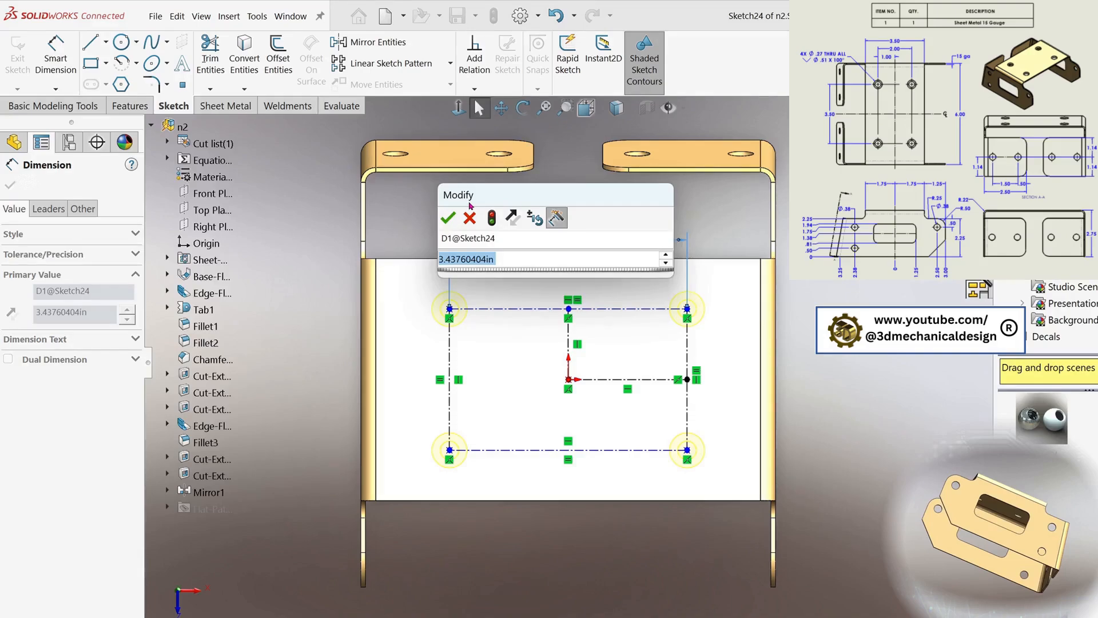
{"action": "type", "text": "3.5"}
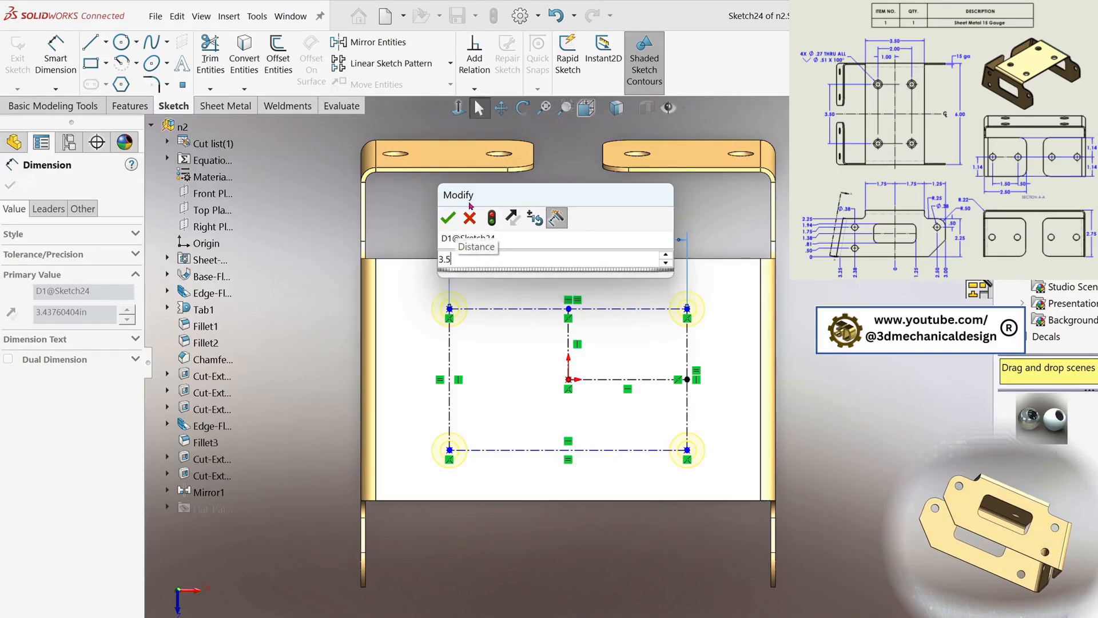
{"action": "key", "text": "Return"}
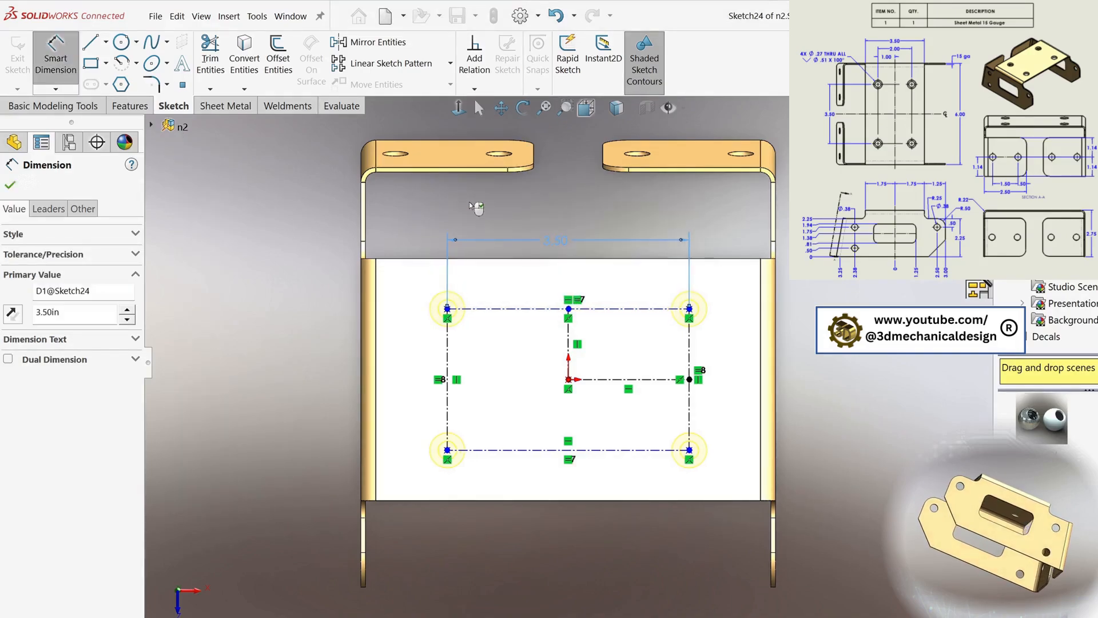
Dimension the right construction line of the hole layout at 2 in and finish the countersunk hole feature
{"action": "left_click", "coordinate": [690, 344]}
{"action": "left_click", "coordinate": [734, 357]}
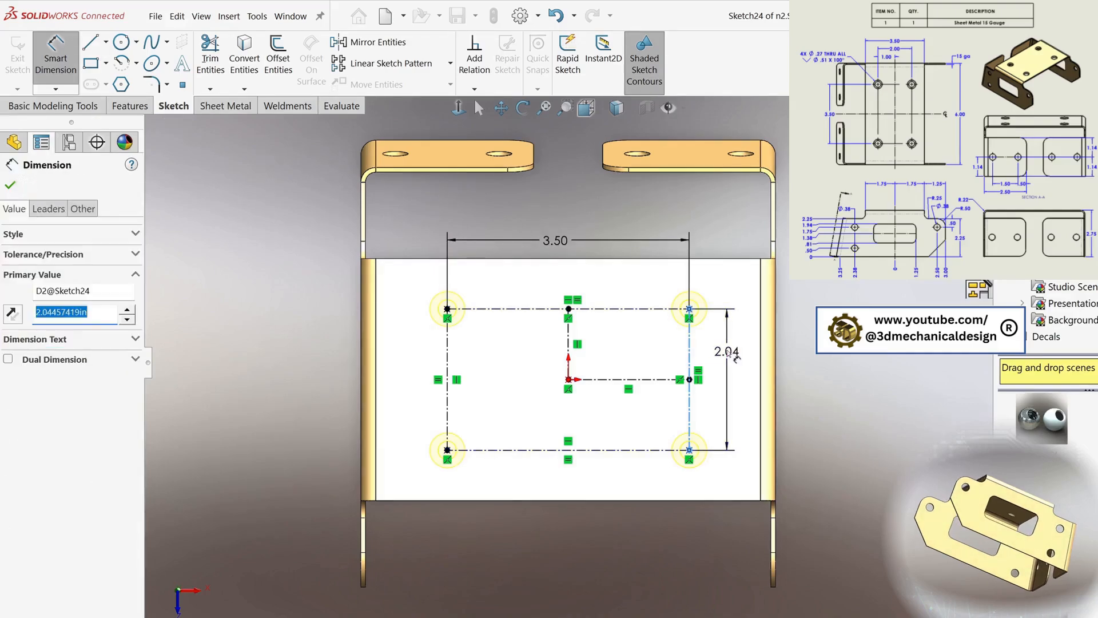
{"action": "type", "text": "2"}
{"action": "key", "text": "Return"}
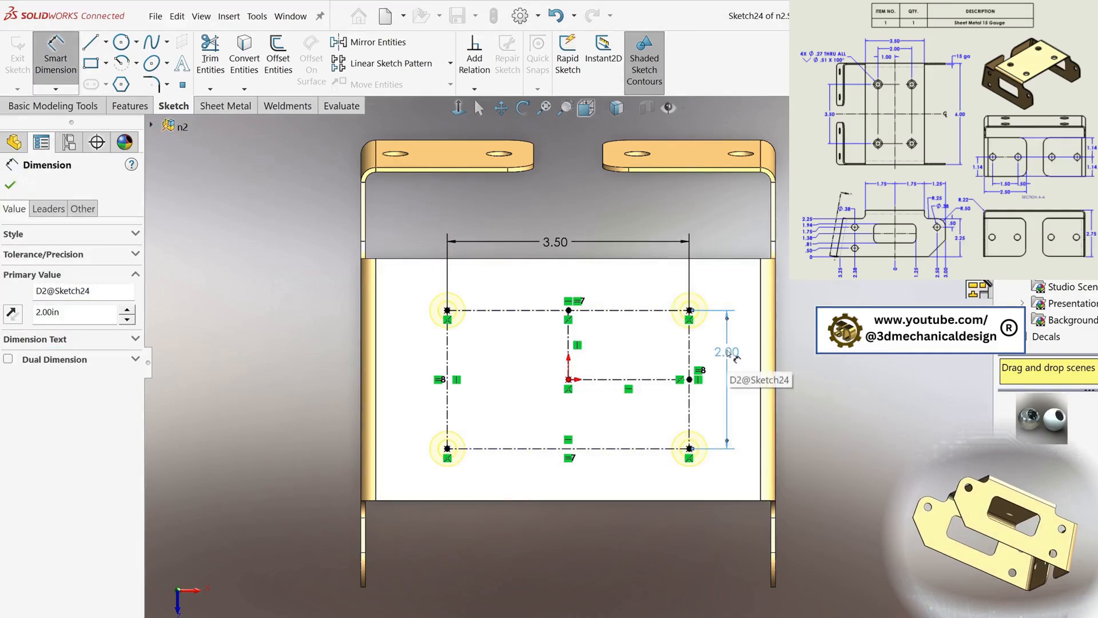
{"action": "left_click", "coordinate": [12, 186]}
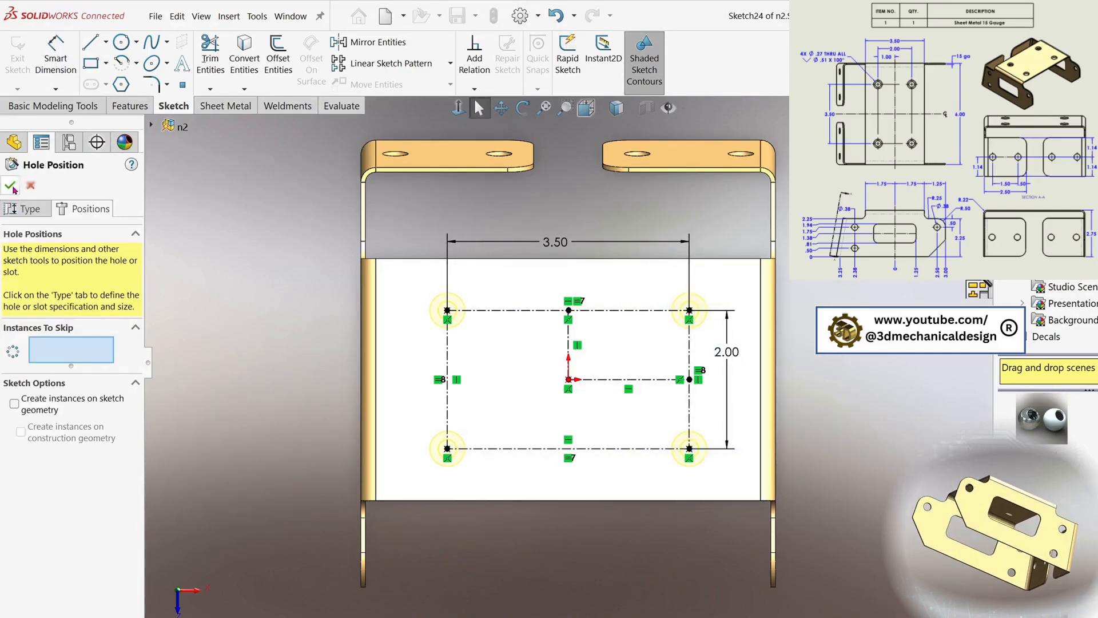
{"action": "left_click", "coordinate": [11, 186]}
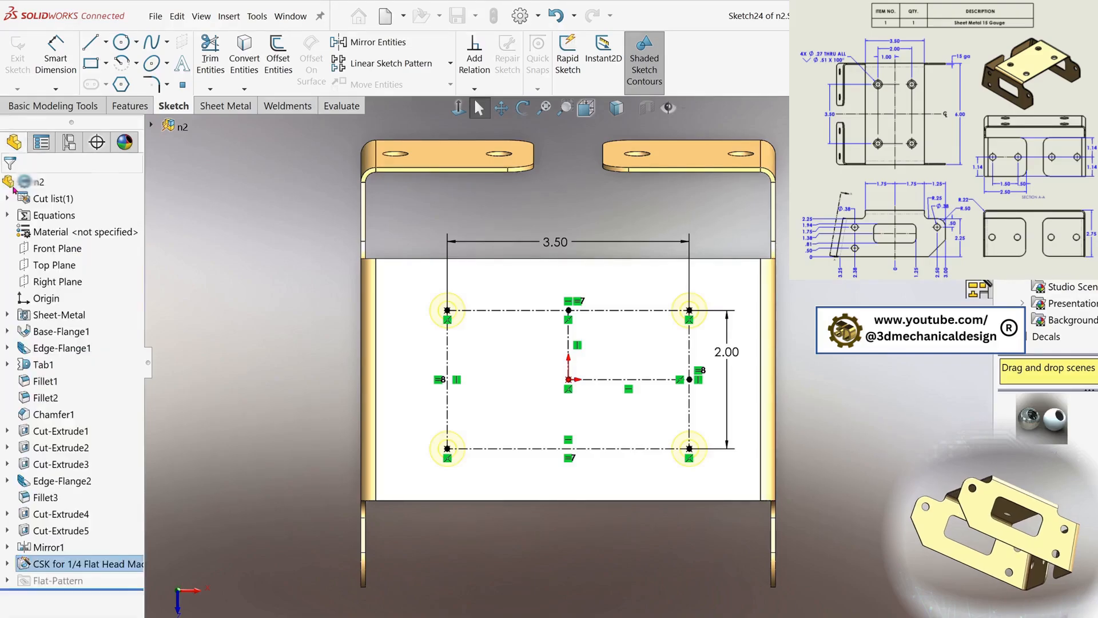
Hide the leftover hole layout sketch so only the bracket's solid geometry is displayed
{"action": "middle_click_drag", "start_coordinate": [469, 327], "coordinate": [369, 407]}
{"action": "left_click", "coordinate": [309, 338]}
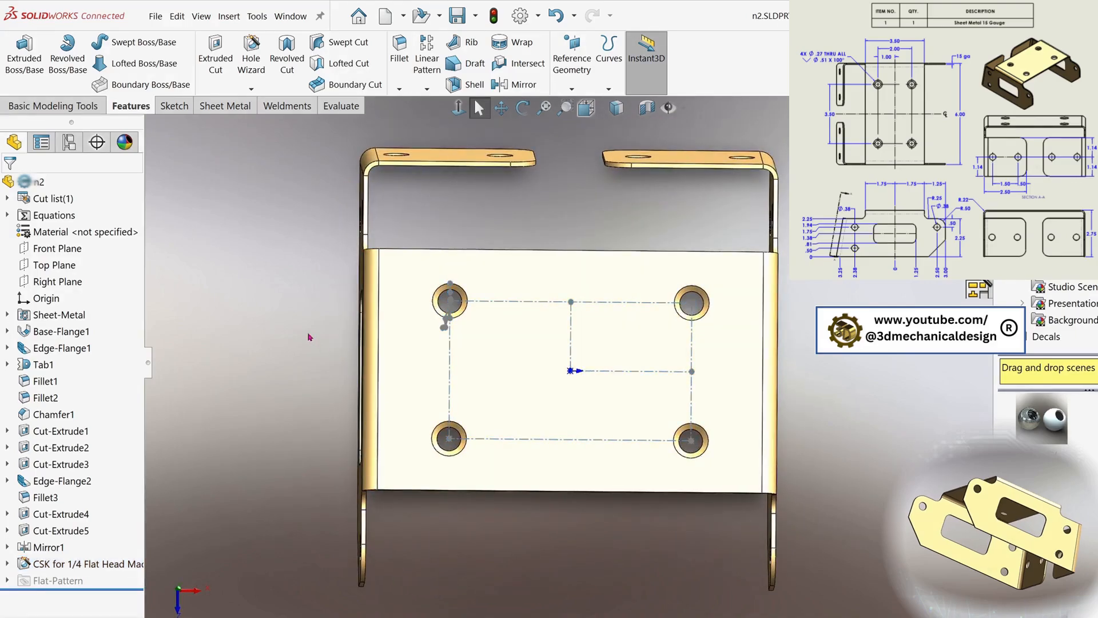
{"action": "scroll", "coordinate": [309, 337], "scroll_direction": "down", "scroll_amount": 3}
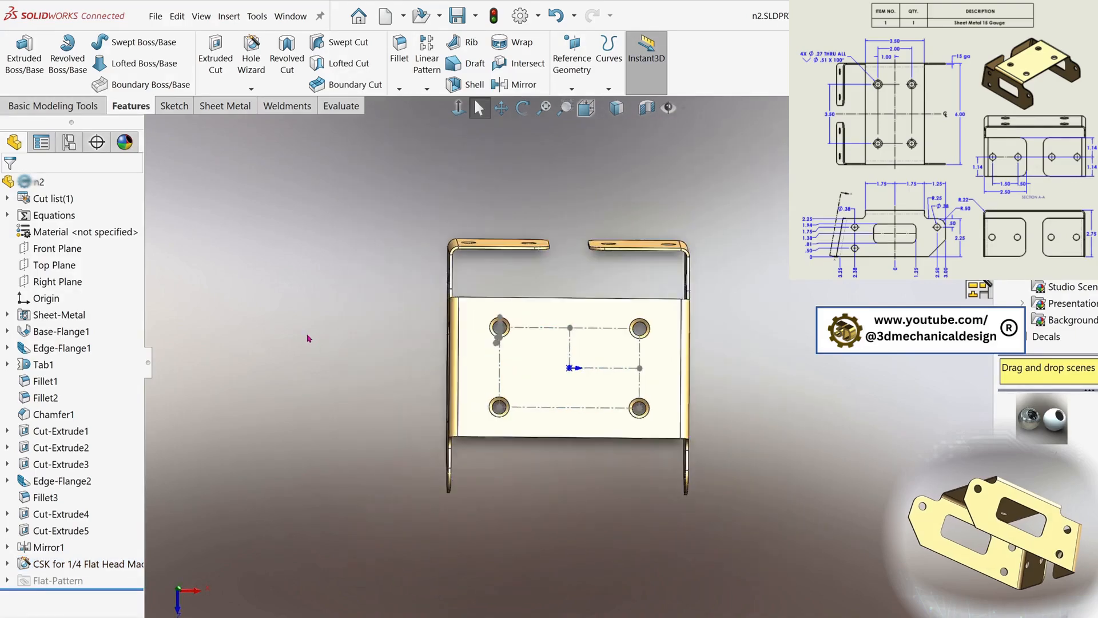
{"action": "left_click", "coordinate": [665, 113]}
{"action": "mouse_move", "coordinate": [545, 383]}
{"action": "middle_mouse_down"}
{"action": "mouse_move", "coordinate": [601, 344]}
{"action": "mouse_move", "coordinate": [730, 297]}
{"action": "mouse_move", "coordinate": [773, 423]}
{"action": "mouse_move", "coordinate": [618, 515]}
{"action": "mouse_move", "coordinate": [628, 503]}
{"action": "middle_mouse_up"}
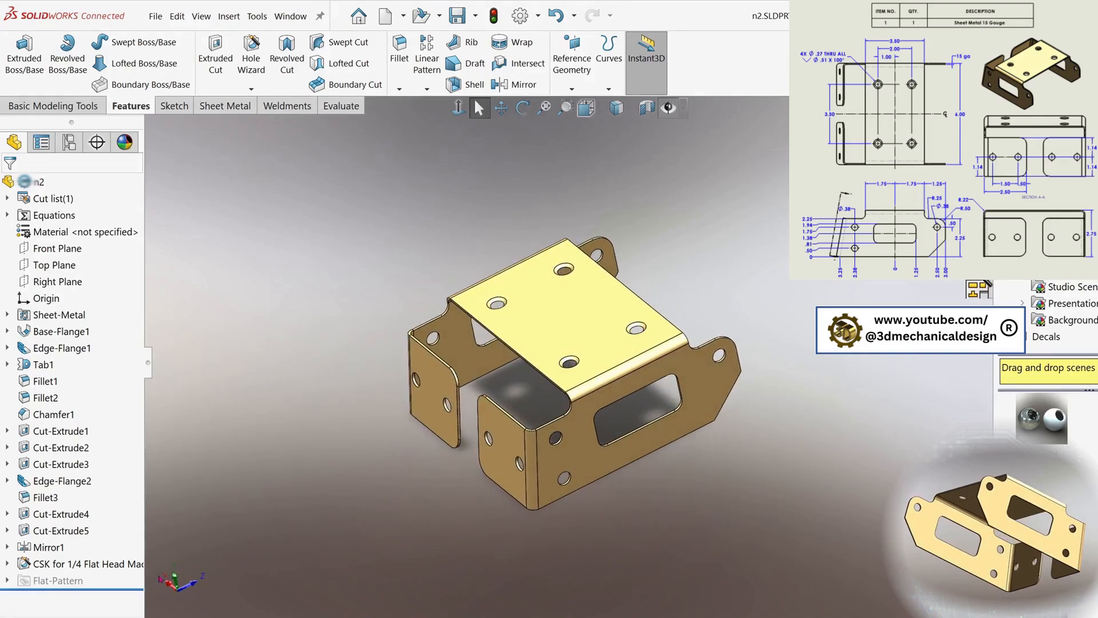
Unsuppress Flat-Pattern3 to unfold the bracket and view the flattened face straight on
{"action": "left_click", "coordinate": [7, 581]}
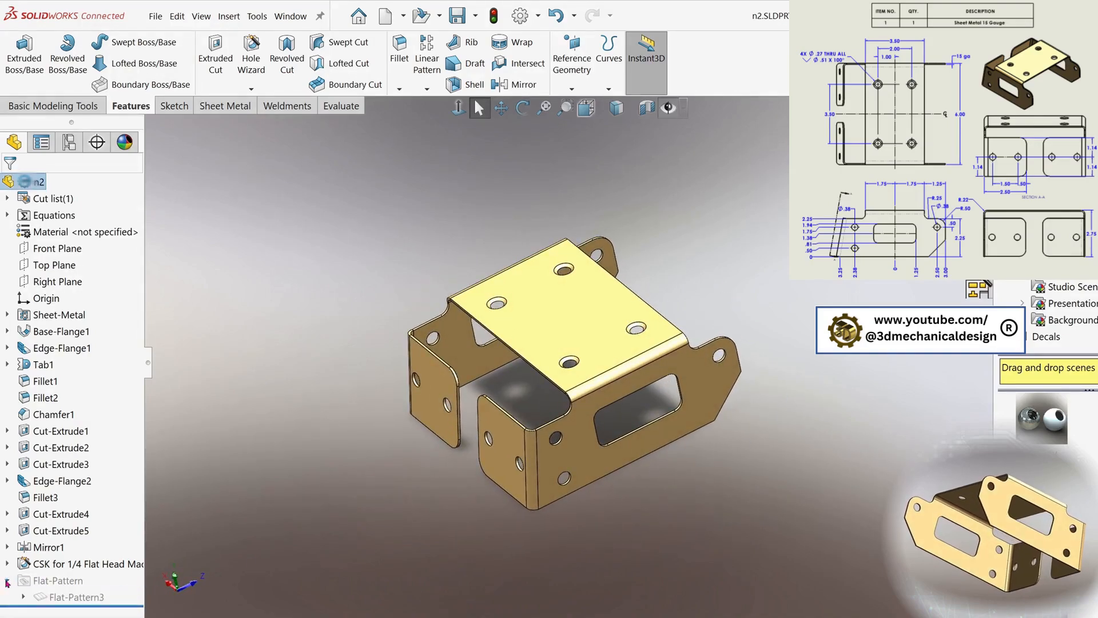
{"action": "right_click", "coordinate": [46, 582]}
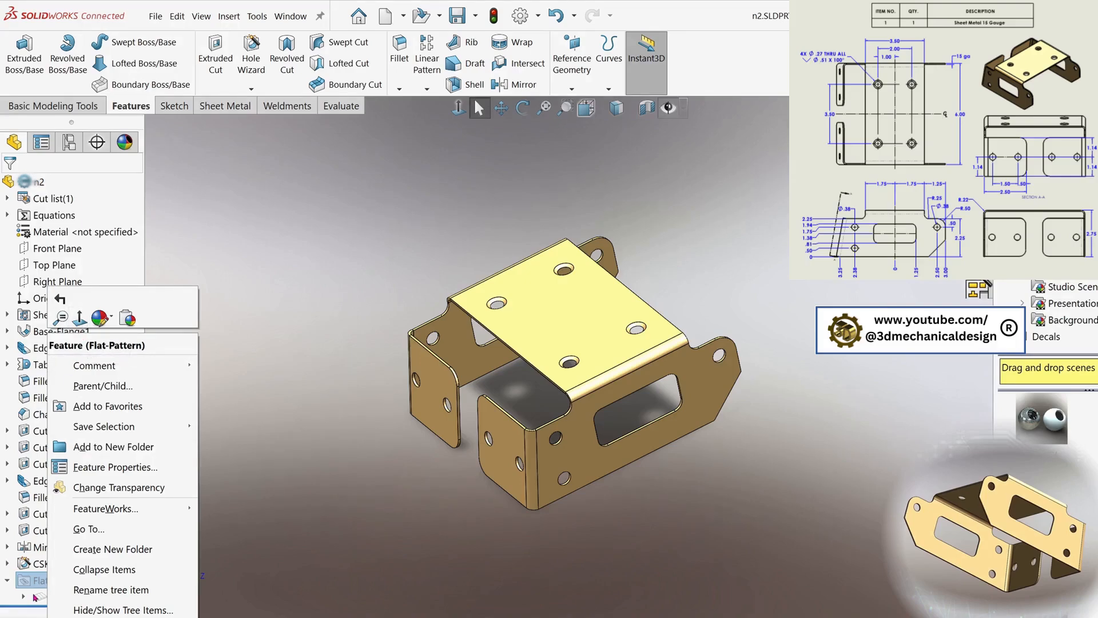
{"action": "right_click", "coordinate": [35, 597]}
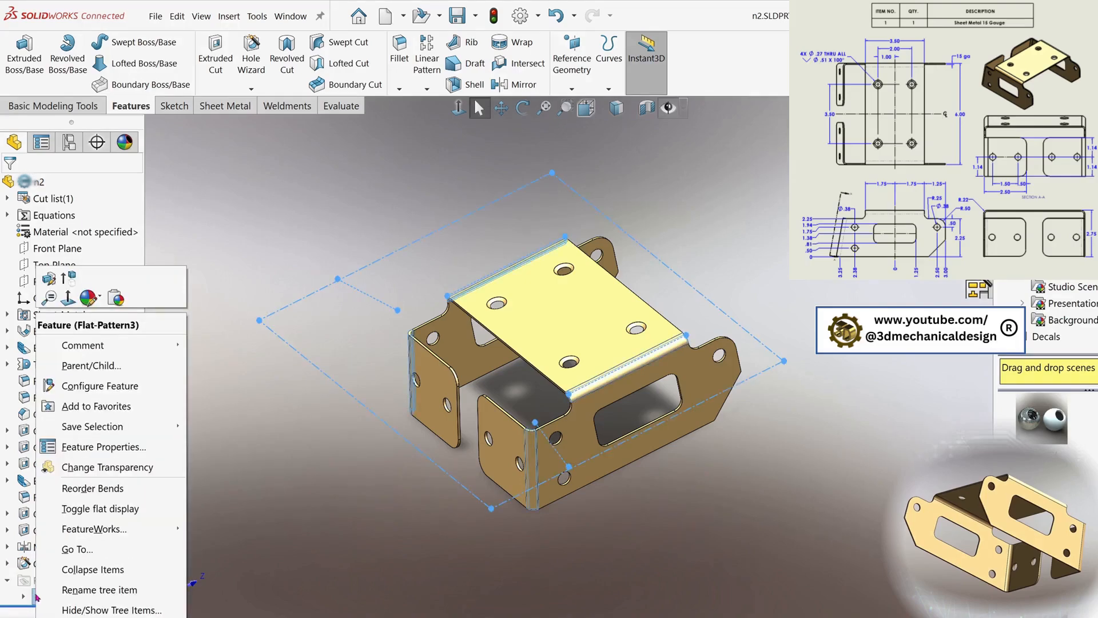
{"action": "left_click", "coordinate": [68, 283]}
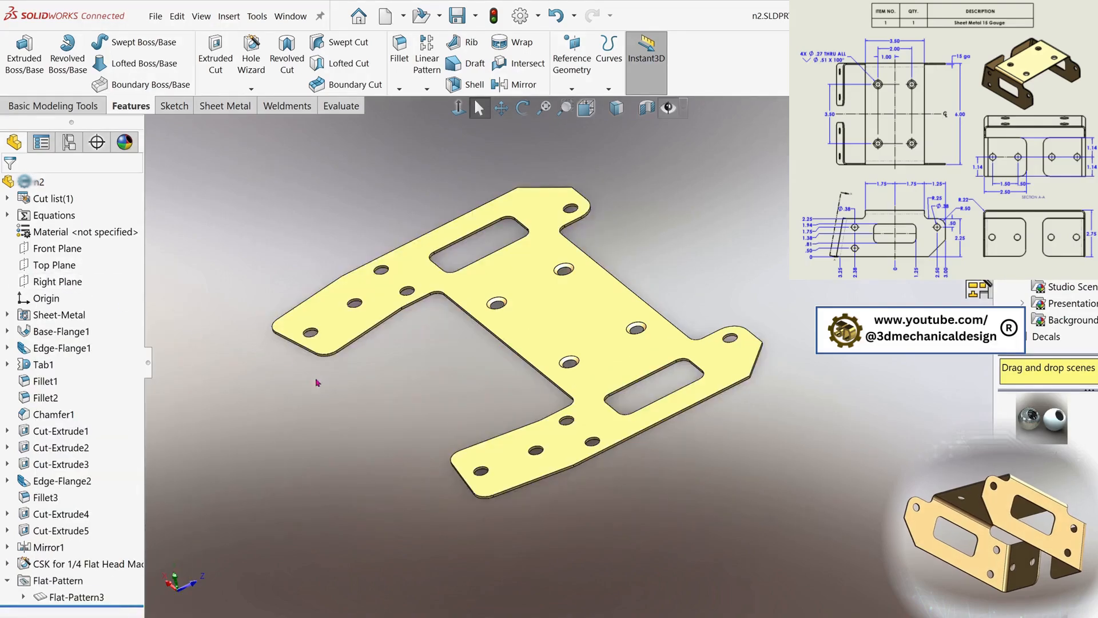
{"action": "left_click", "coordinate": [605, 355]}
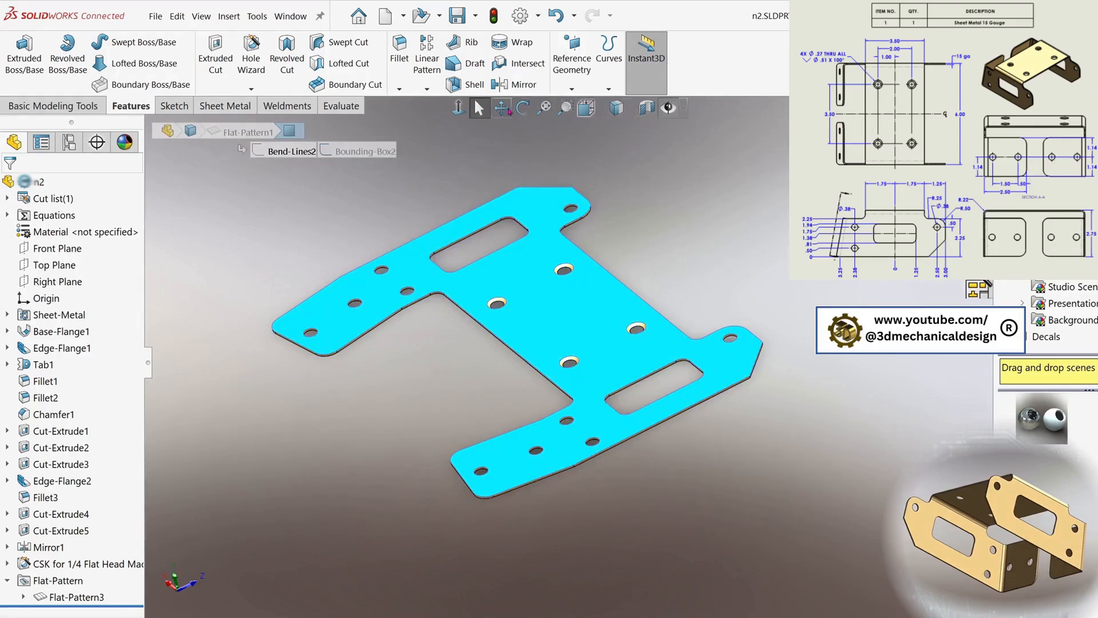
{"action": "left_click", "coordinate": [459, 108]}
{"action": "key", "text": "Escape"}
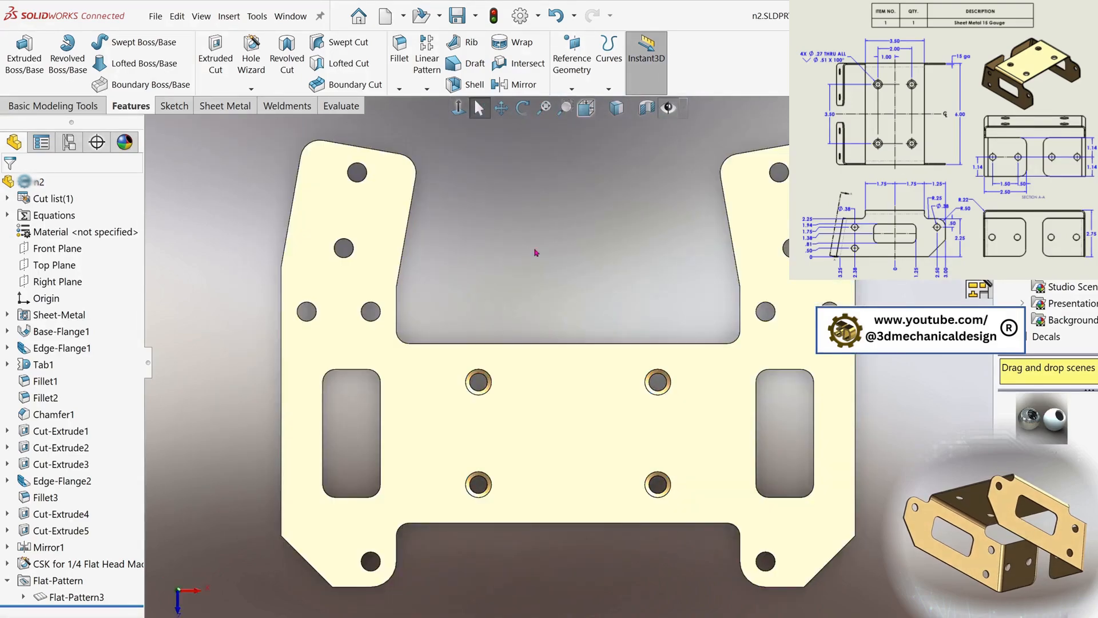
Suppress Flat-Pattern3 to fold the bracket back up and examine the finished part from an angled view
{"action": "right_click", "coordinate": [75, 598]}
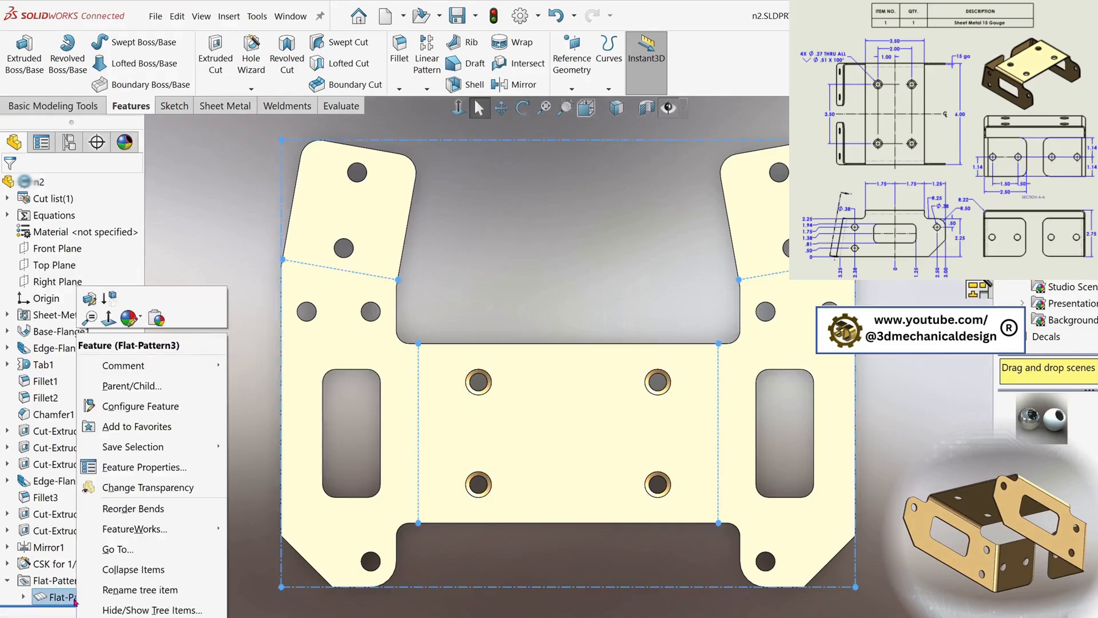
{"action": "left_click", "coordinate": [112, 302]}
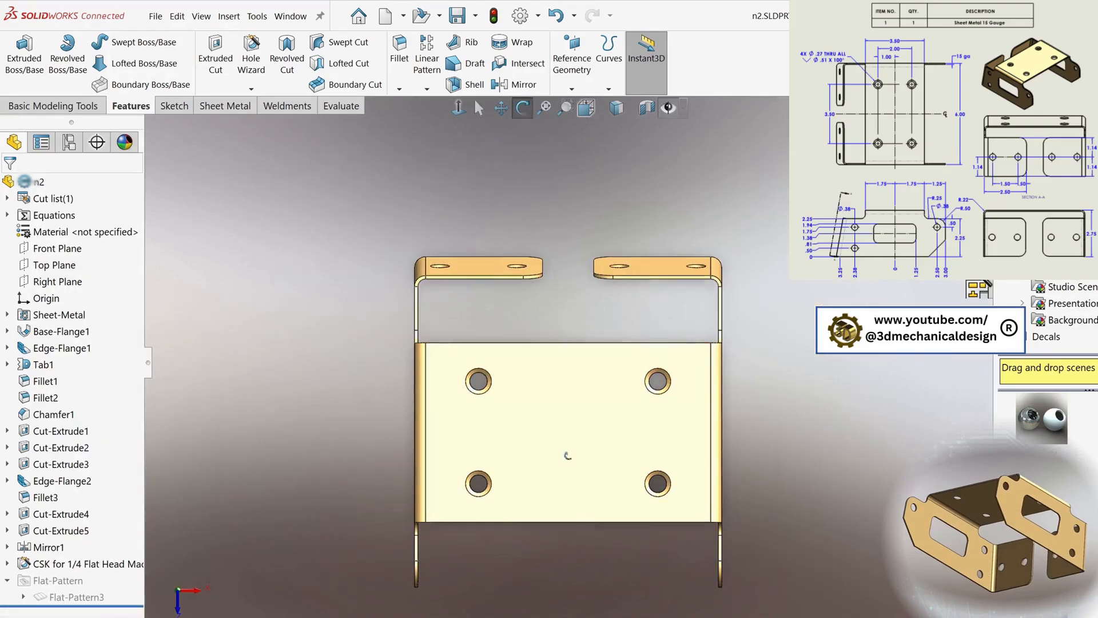
{"action": "middle_click_drag", "start_coordinate": [566, 453], "coordinate": [223, 464]}
{"action": "scroll", "coordinate": [363, 469], "scroll_direction": "down", "scroll_amount": 2}
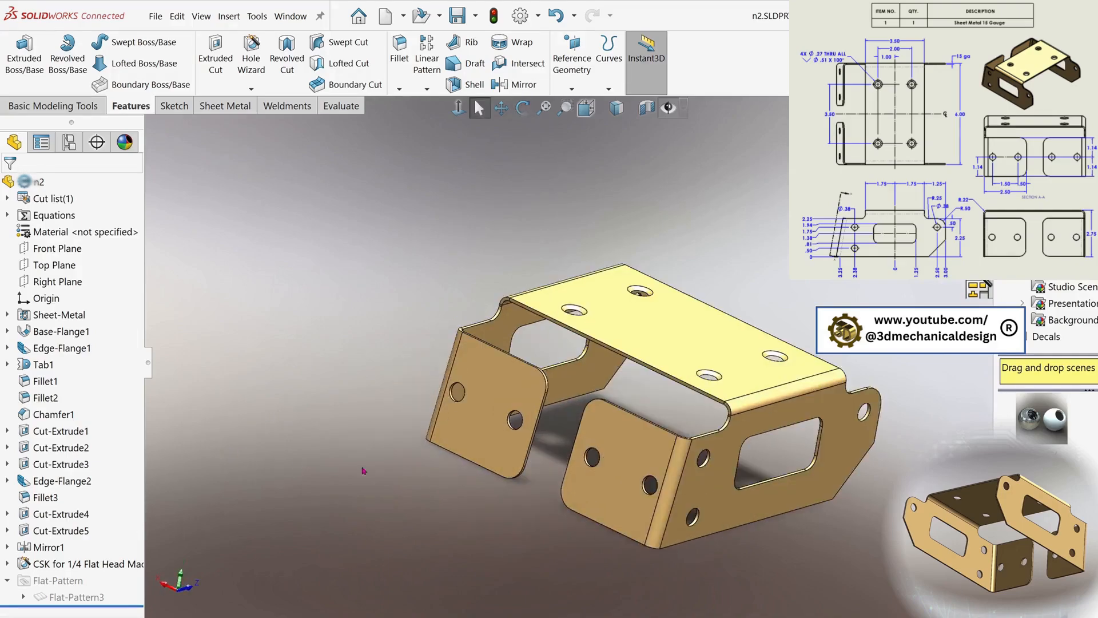
{"action": "scroll", "coordinate": [661, 496], "scroll_direction": "down", "scroll_amount": 2}
{"action": "scroll", "coordinate": [661, 496], "scroll_direction": "up", "scroll_amount": 5}
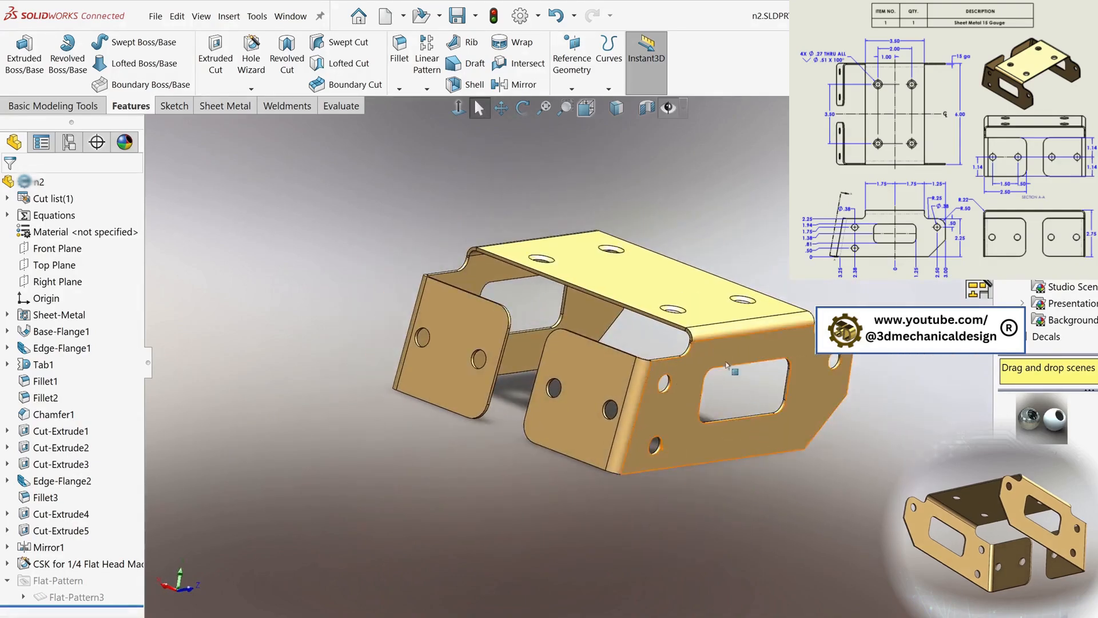
{"action": "middle_click_drag", "start_coordinate": [705, 345], "coordinate": [738, 380]}
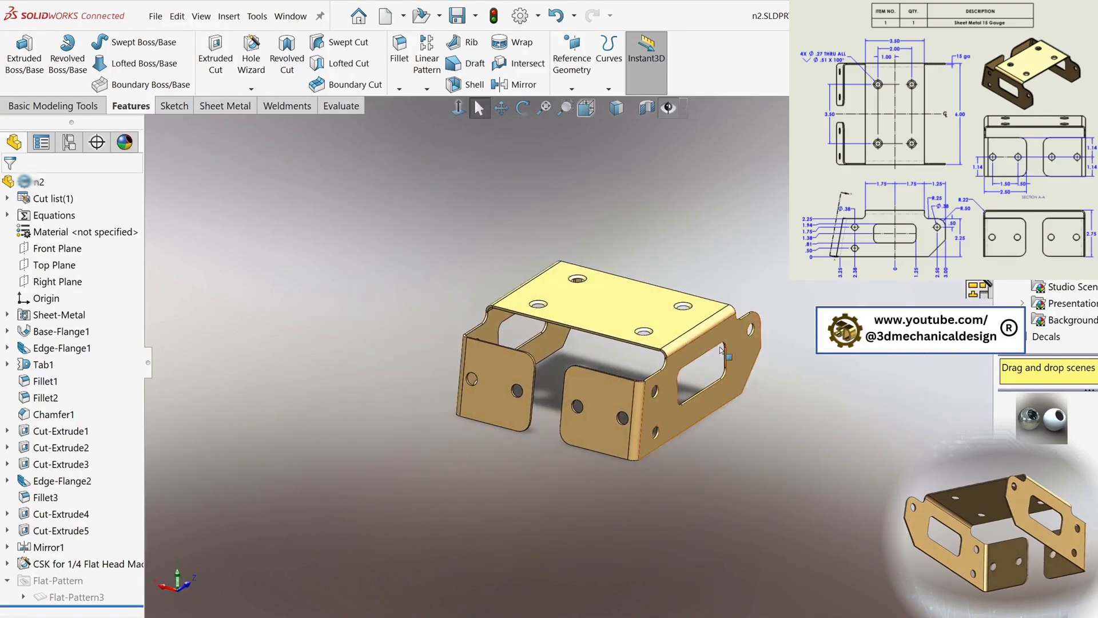